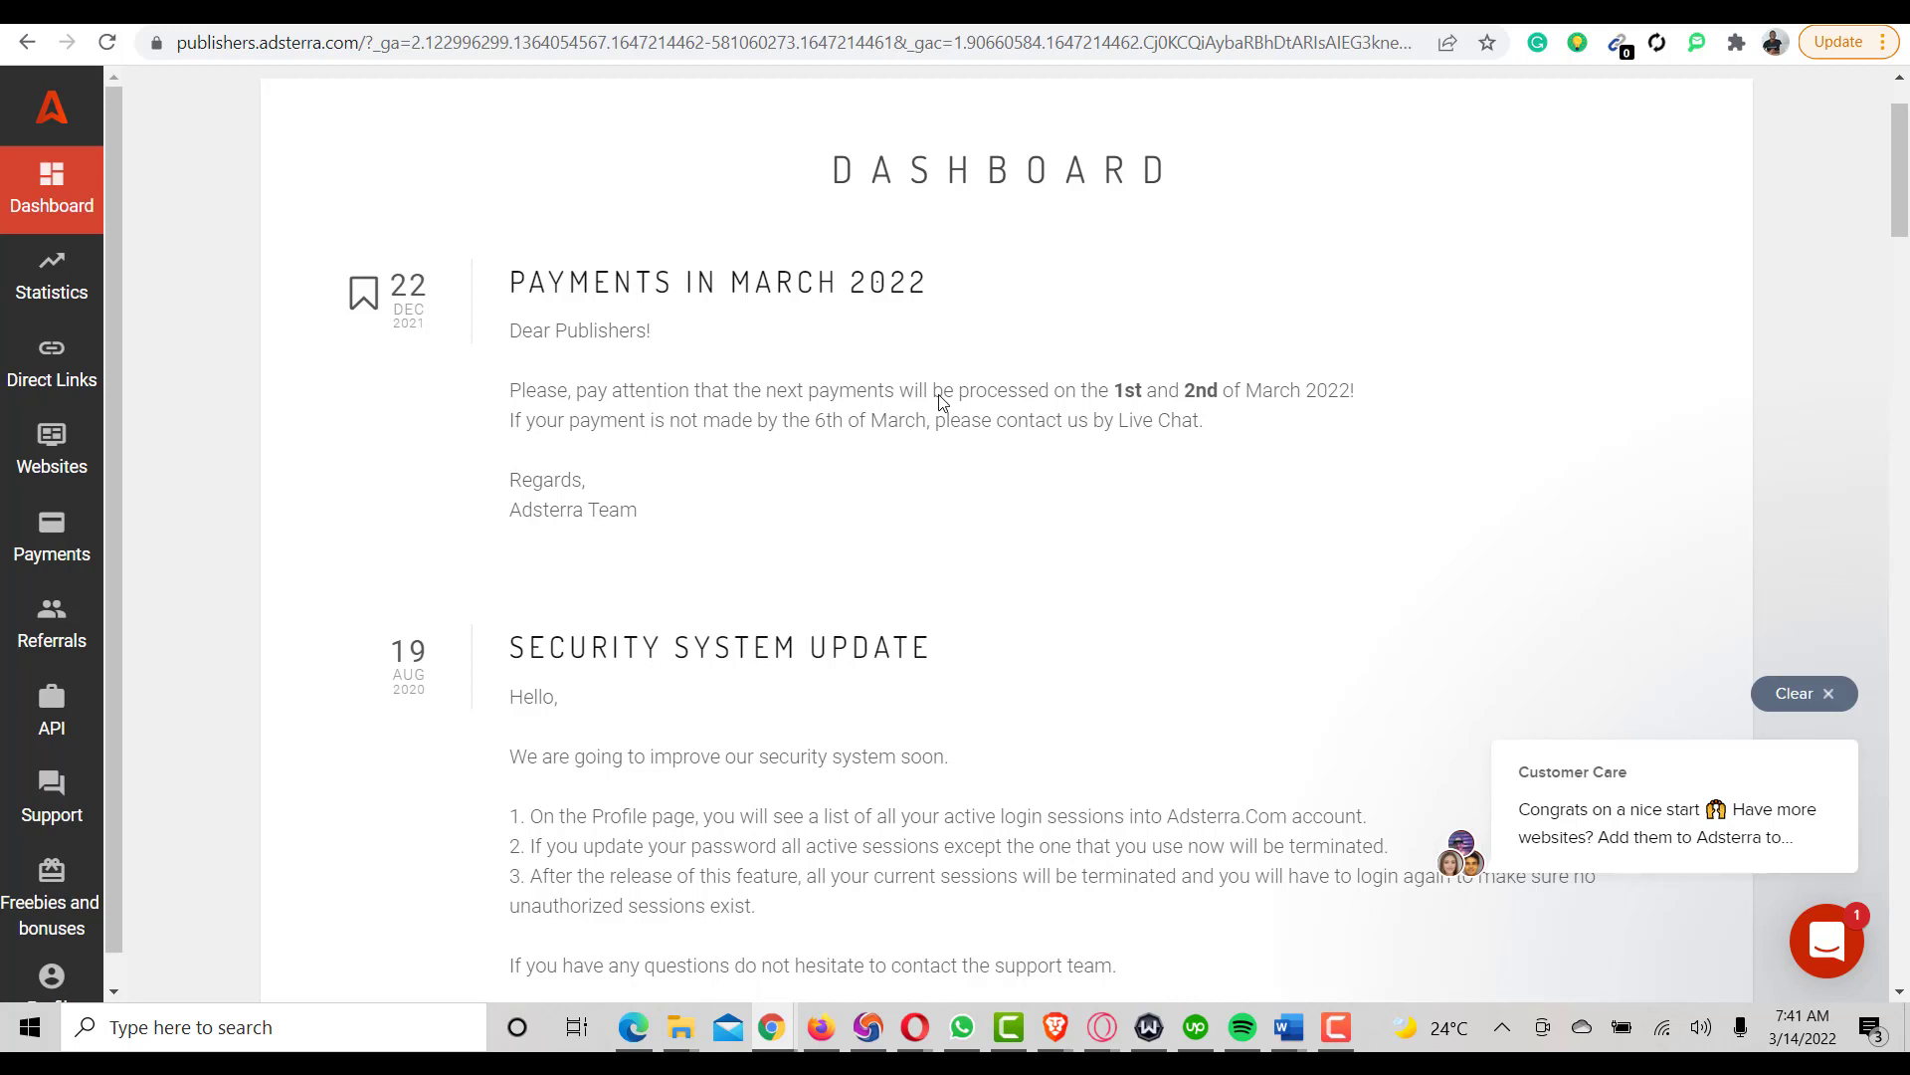
Open the Websites page of the Adsterra publisher account, dismiss the Customer Care notification and review the listed website.
{"action": "scroll", "coordinate": [950, 452], "scroll_direction": "down", "scroll_amount": 1}
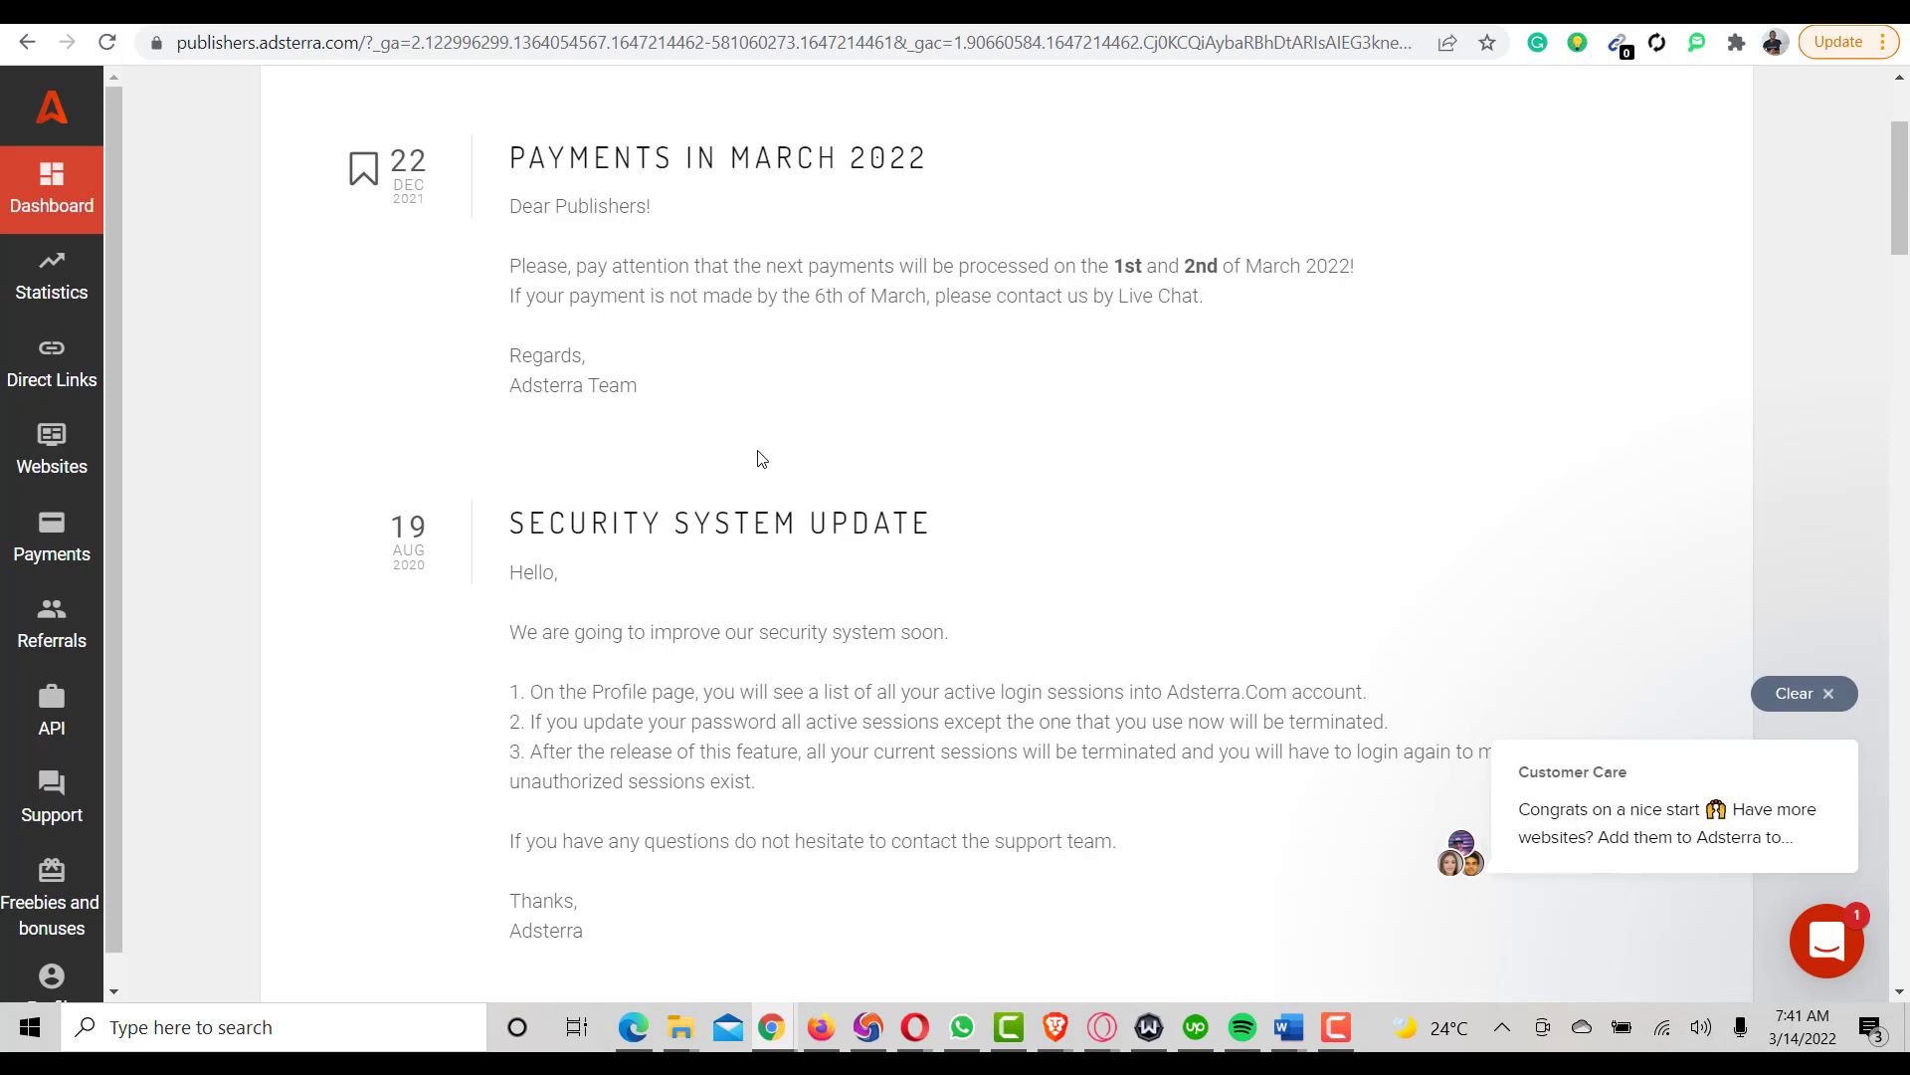
{"action": "left_click", "coordinate": [61, 452]}
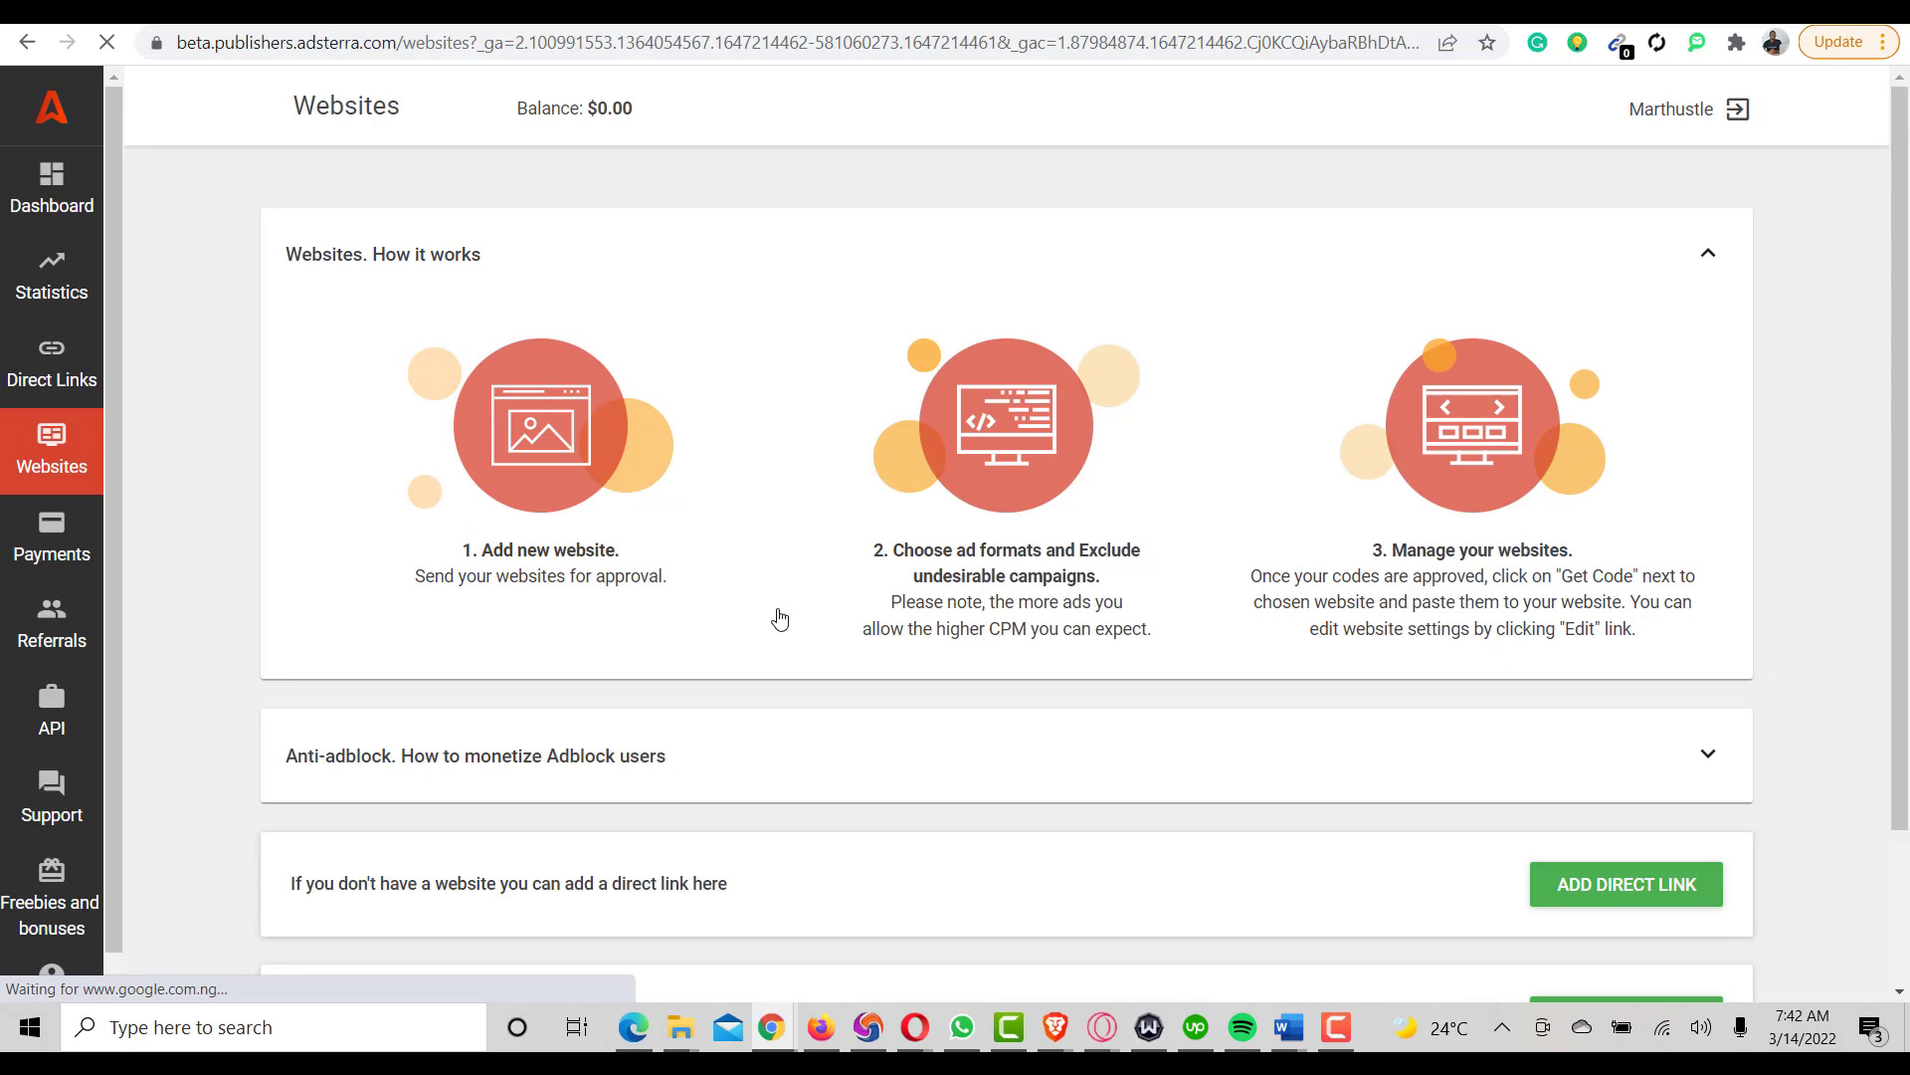
{"action": "scroll", "coordinate": [909, 647], "scroll_direction": "down", "scroll_amount": 2}
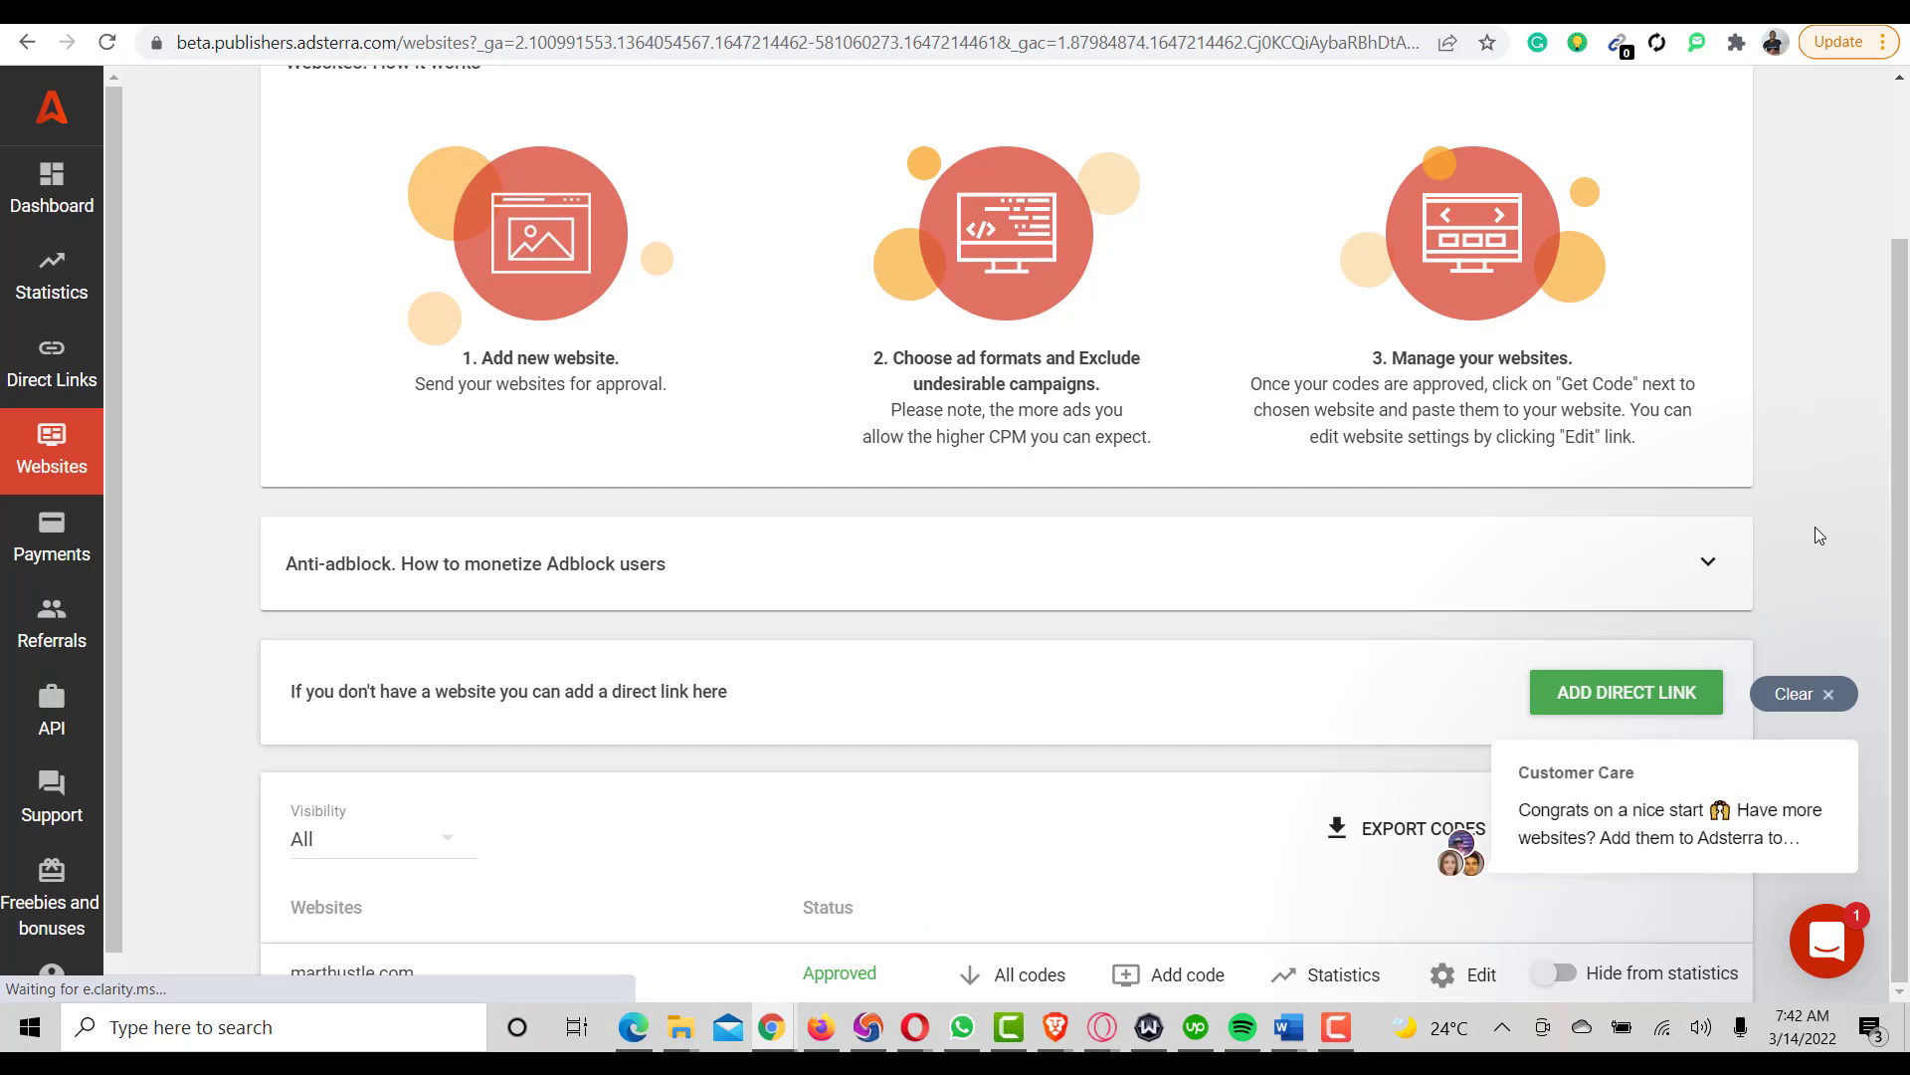
{"action": "left_click", "coordinate": [1804, 695]}
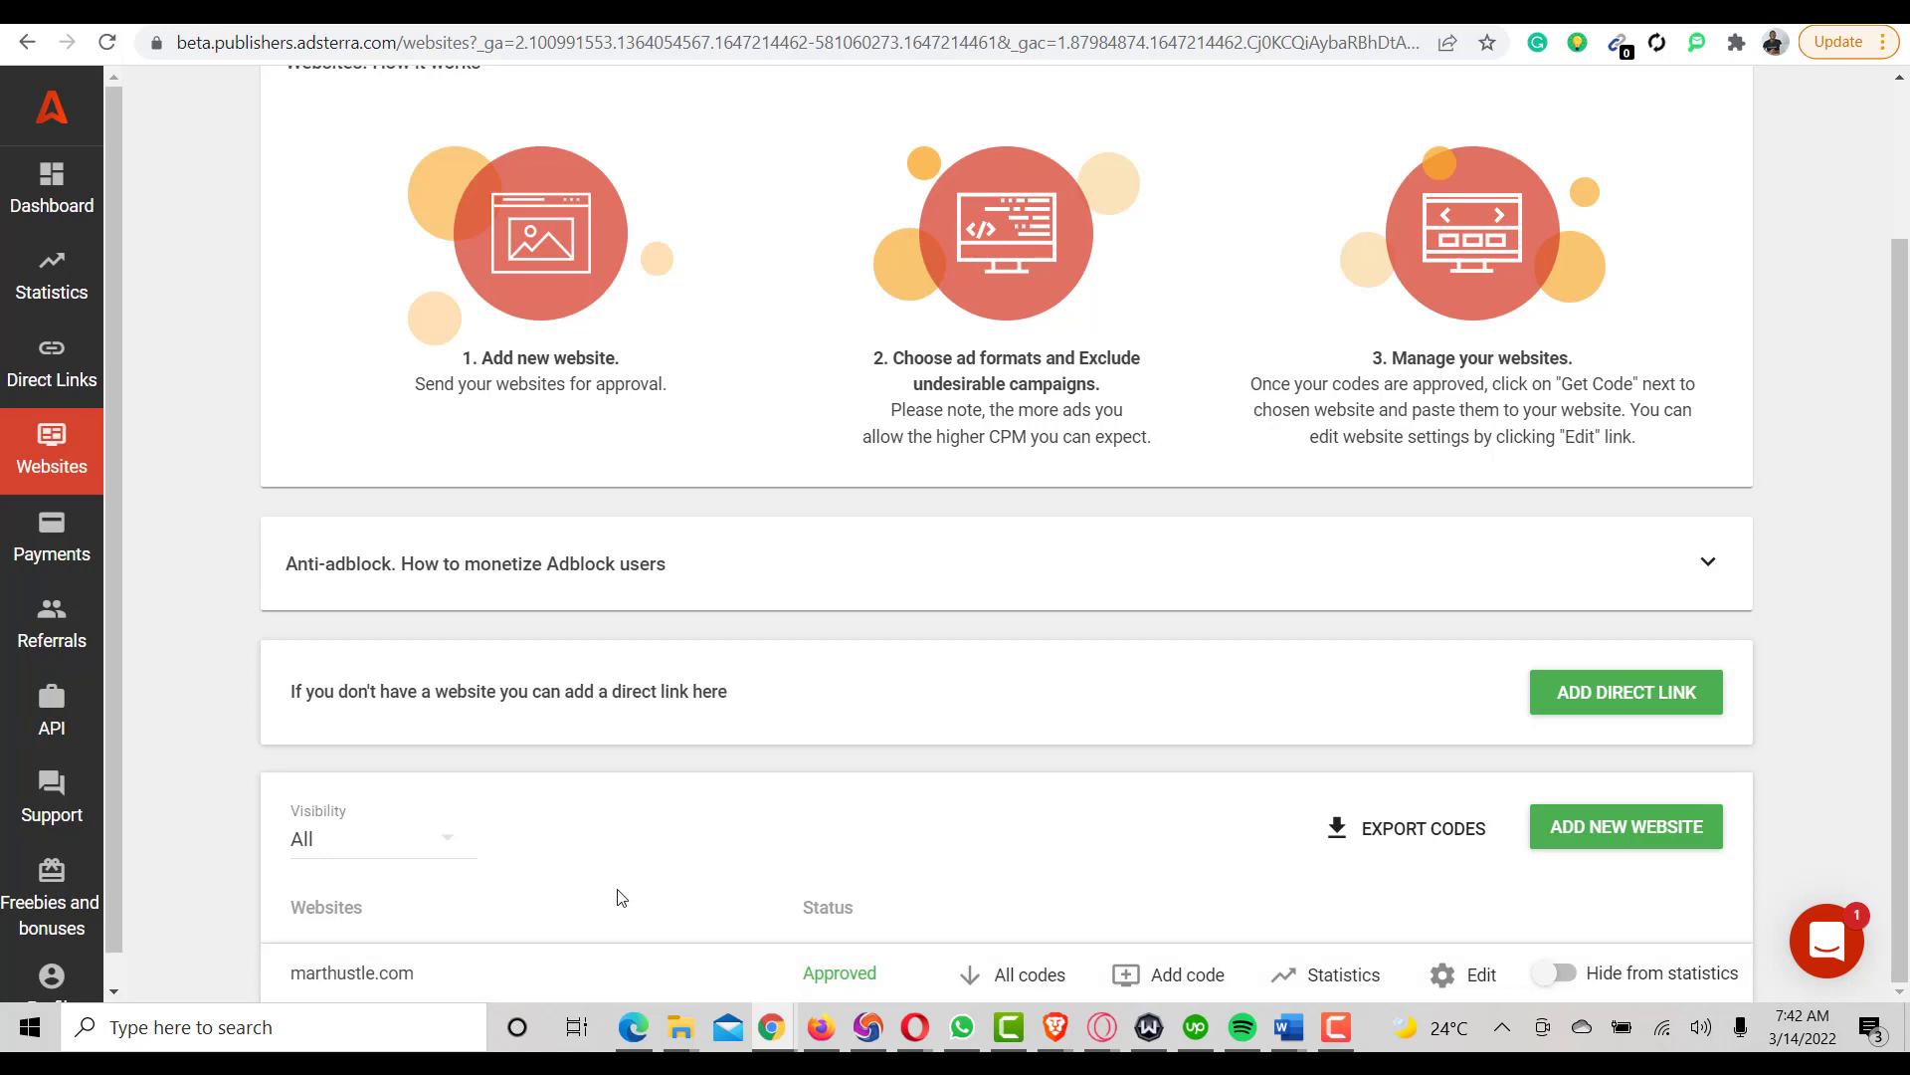
{"action": "scroll", "coordinate": [915, 496], "scroll_direction": "up", "scroll_amount": 1}
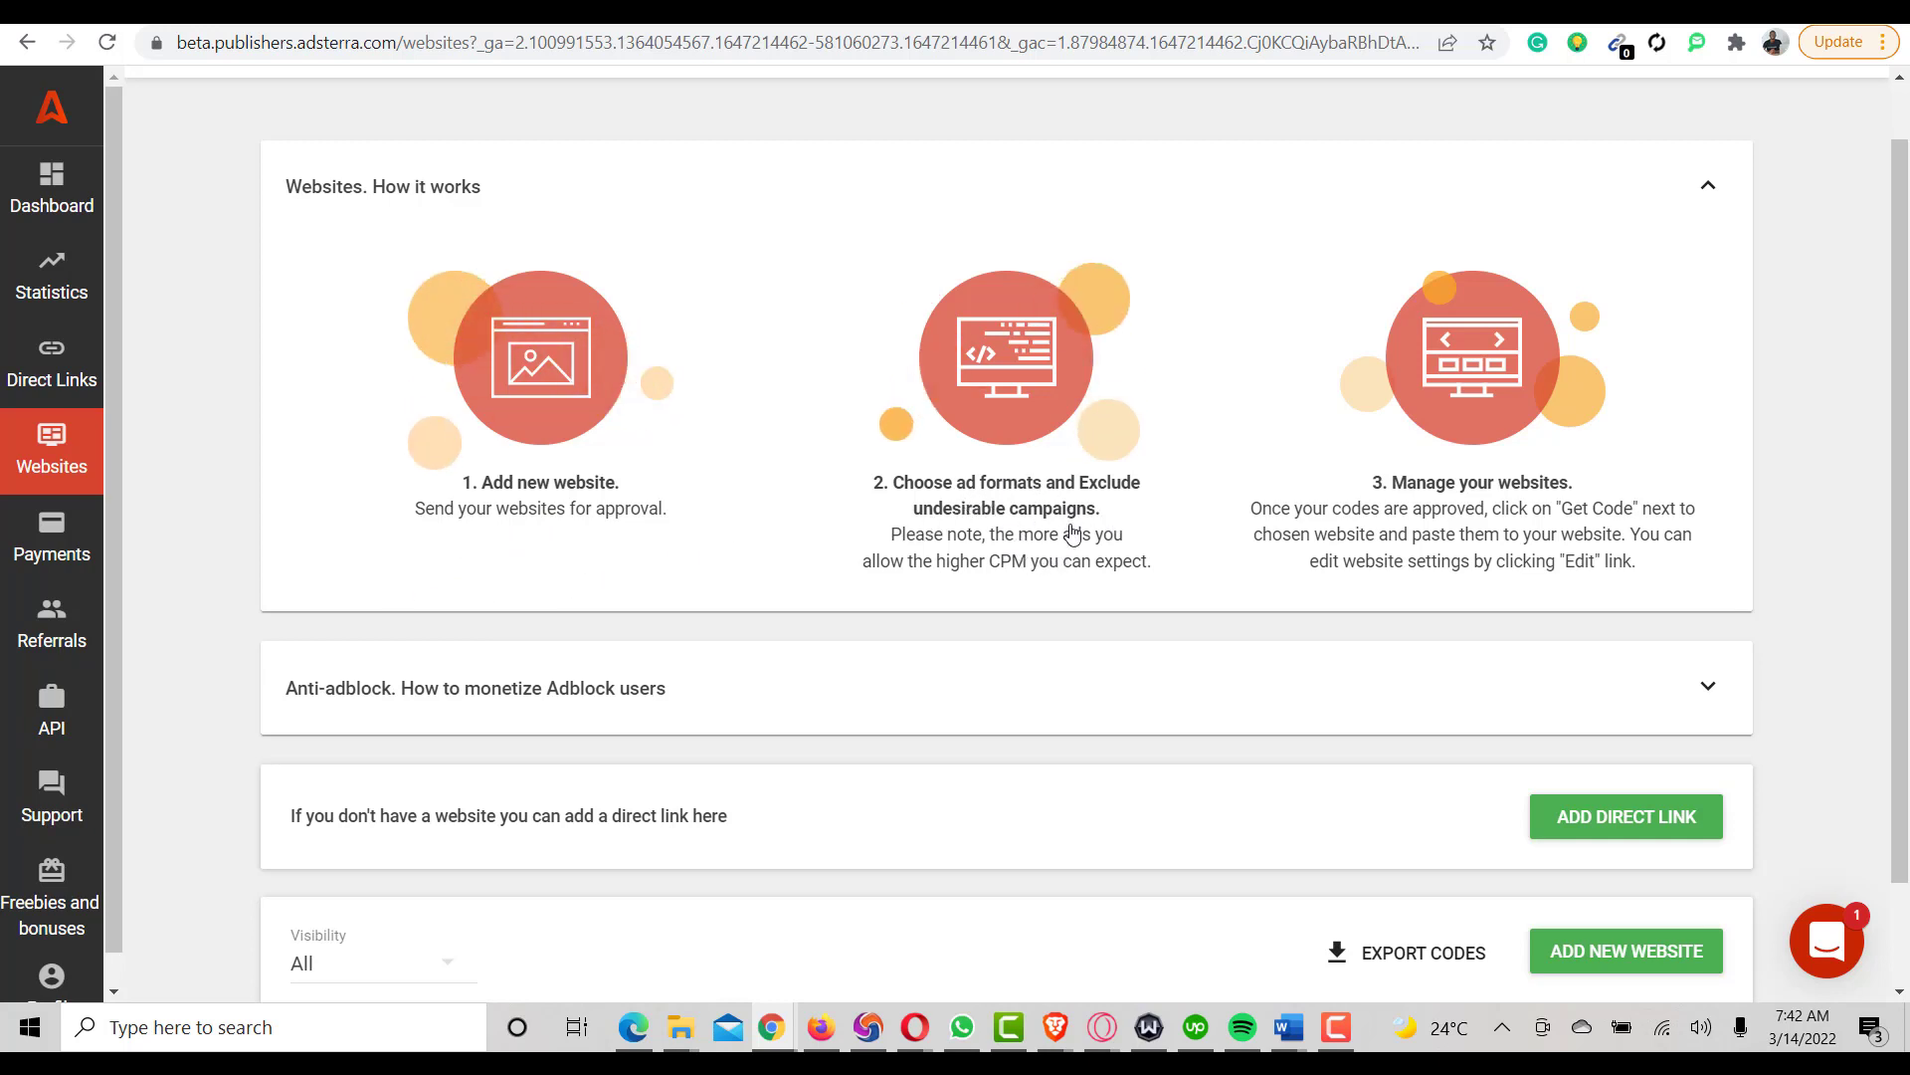
{"action": "scroll", "coordinate": [1440, 525], "scroll_direction": "down", "scroll_amount": 1}
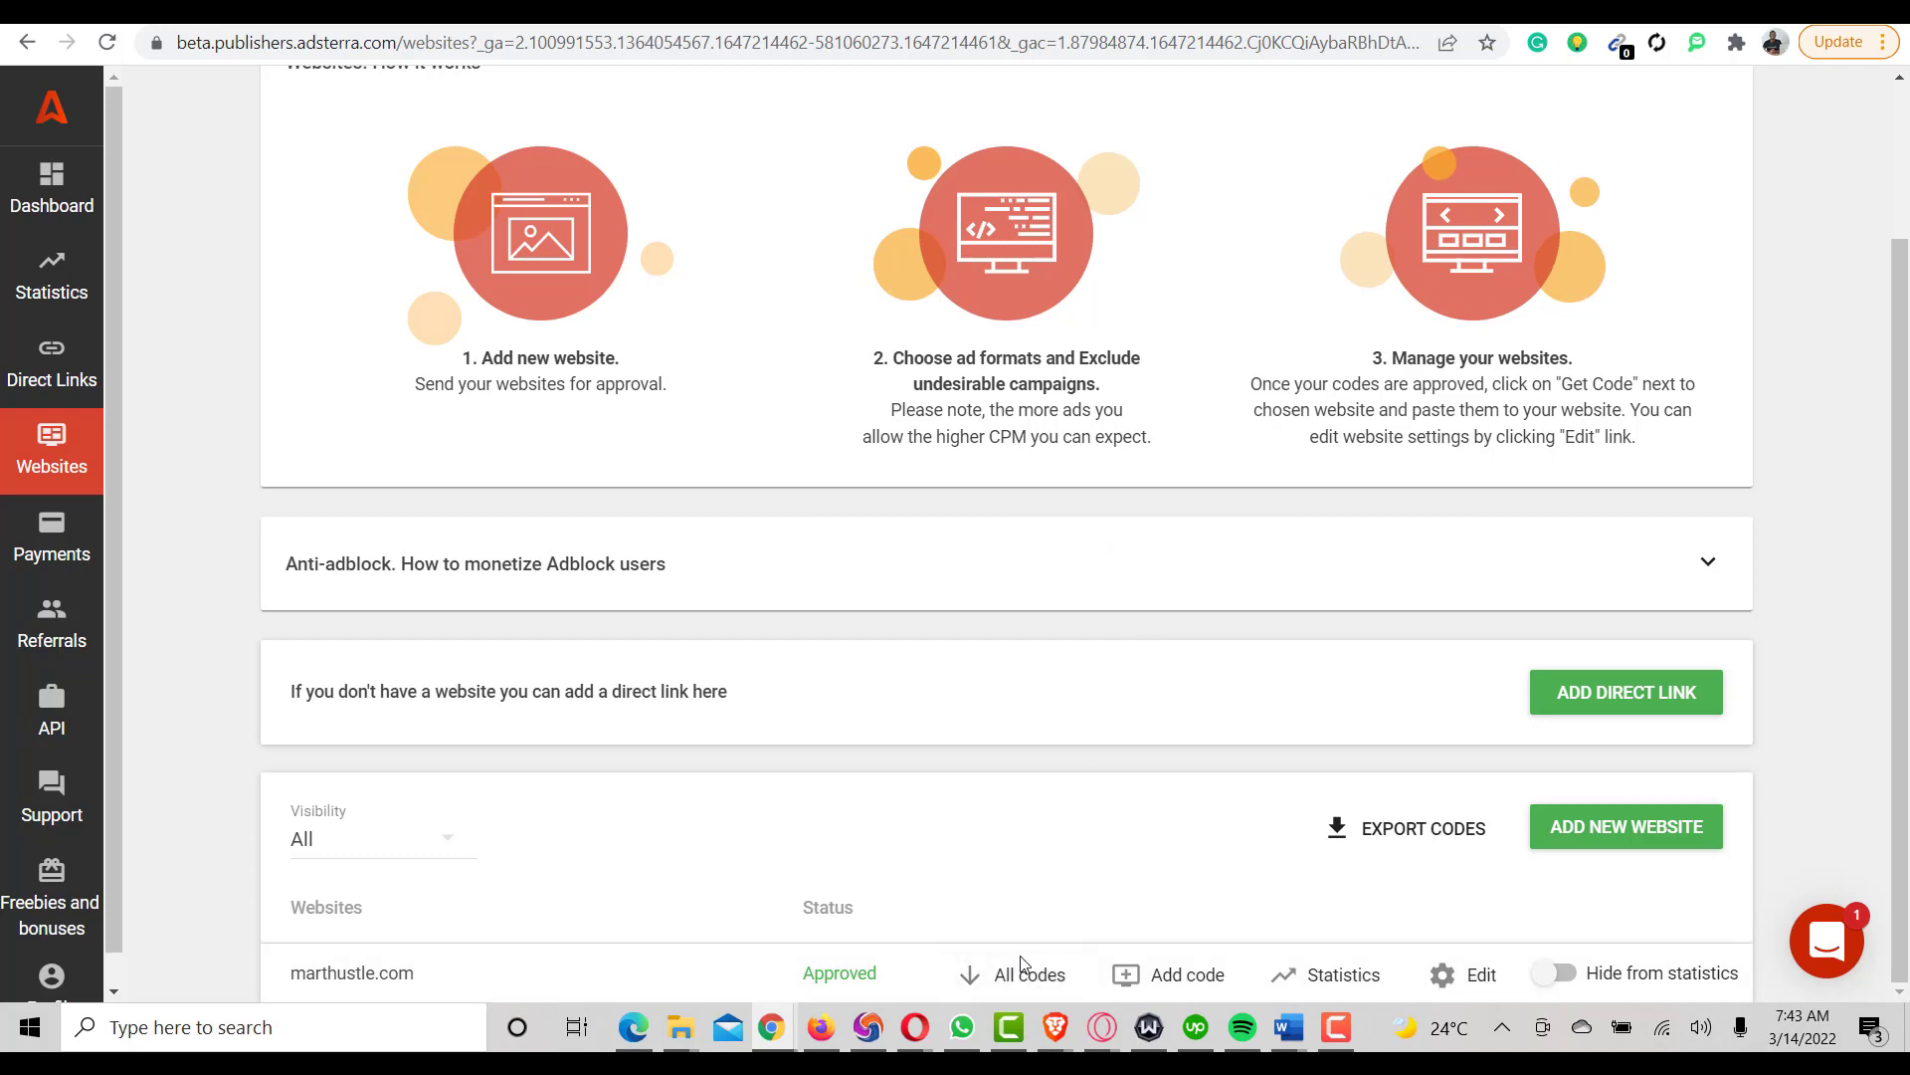
Expand all ad codes for marthustle.com and copy the Popunder unit's JS Sync script.
{"action": "left_click", "coordinate": [1008, 983]}
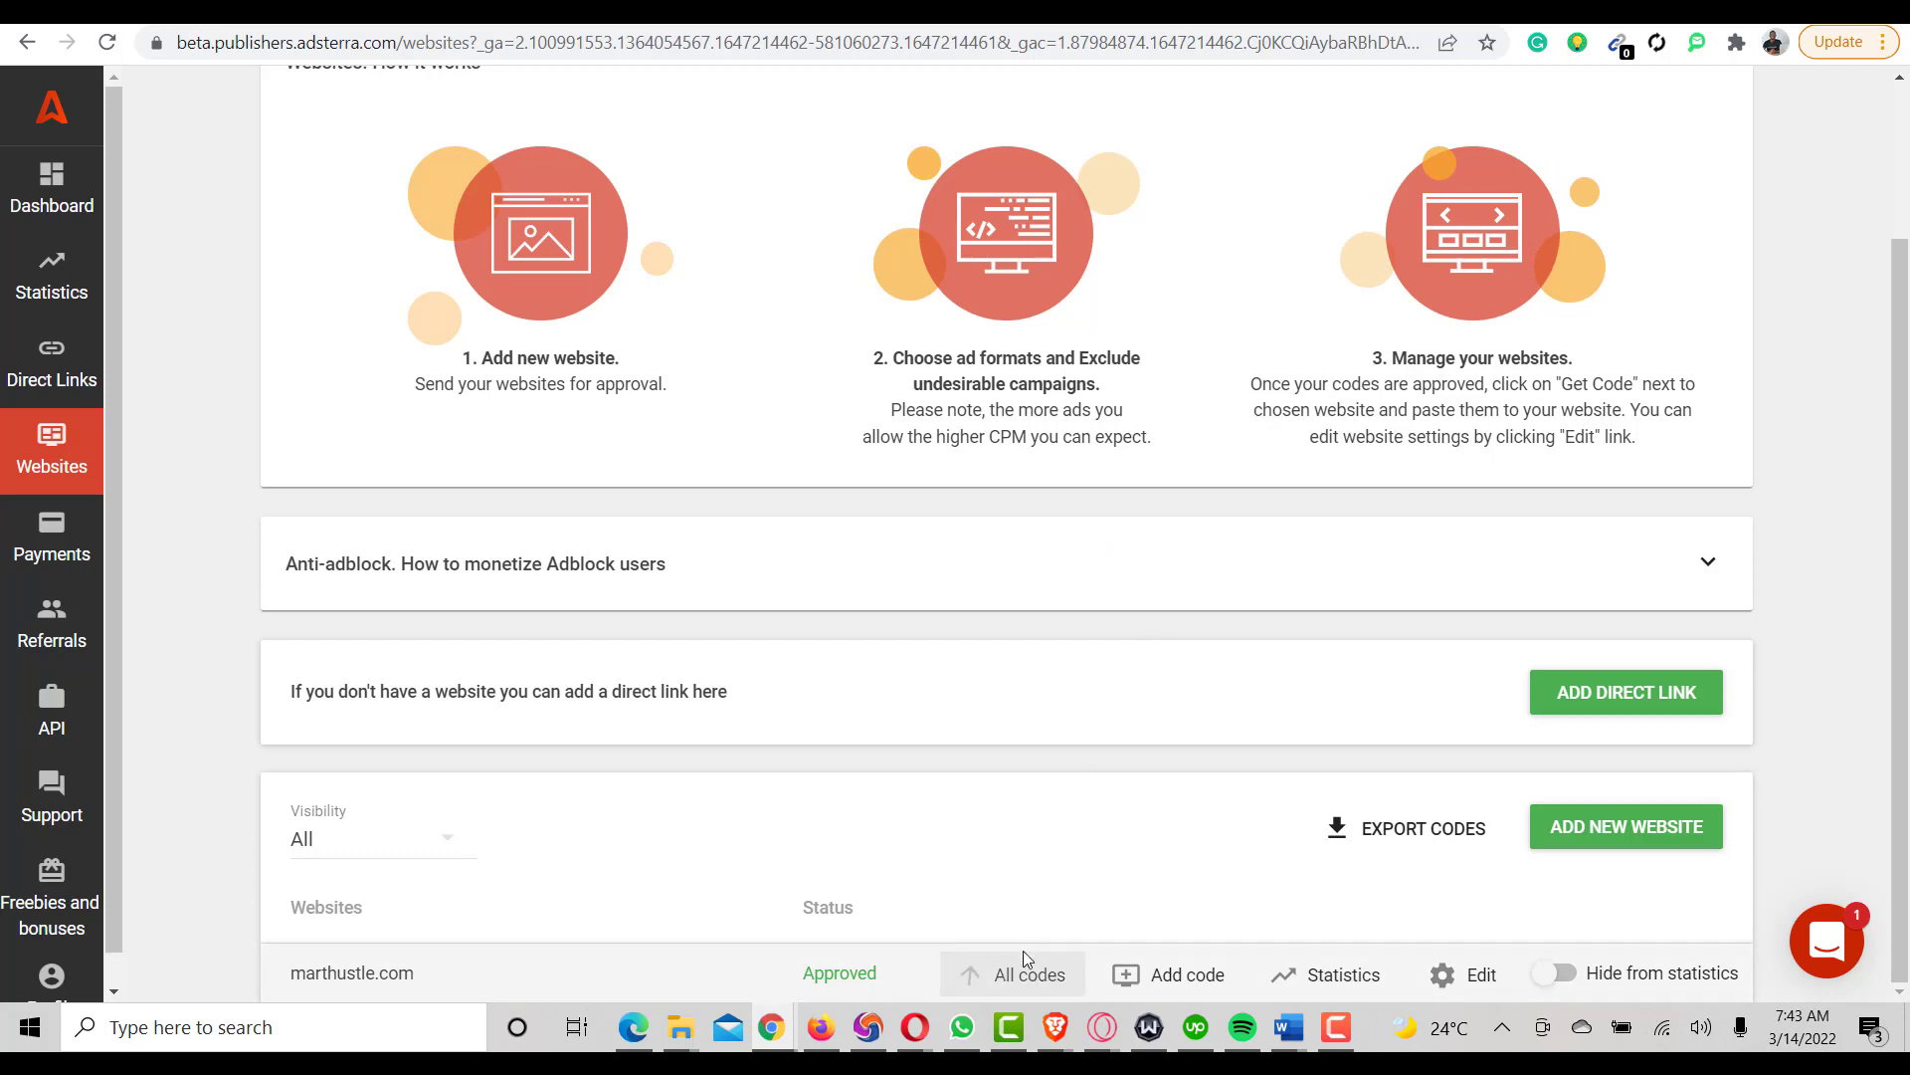
{"action": "scroll", "coordinate": [1099, 891], "scroll_direction": "down", "scroll_amount": 2}
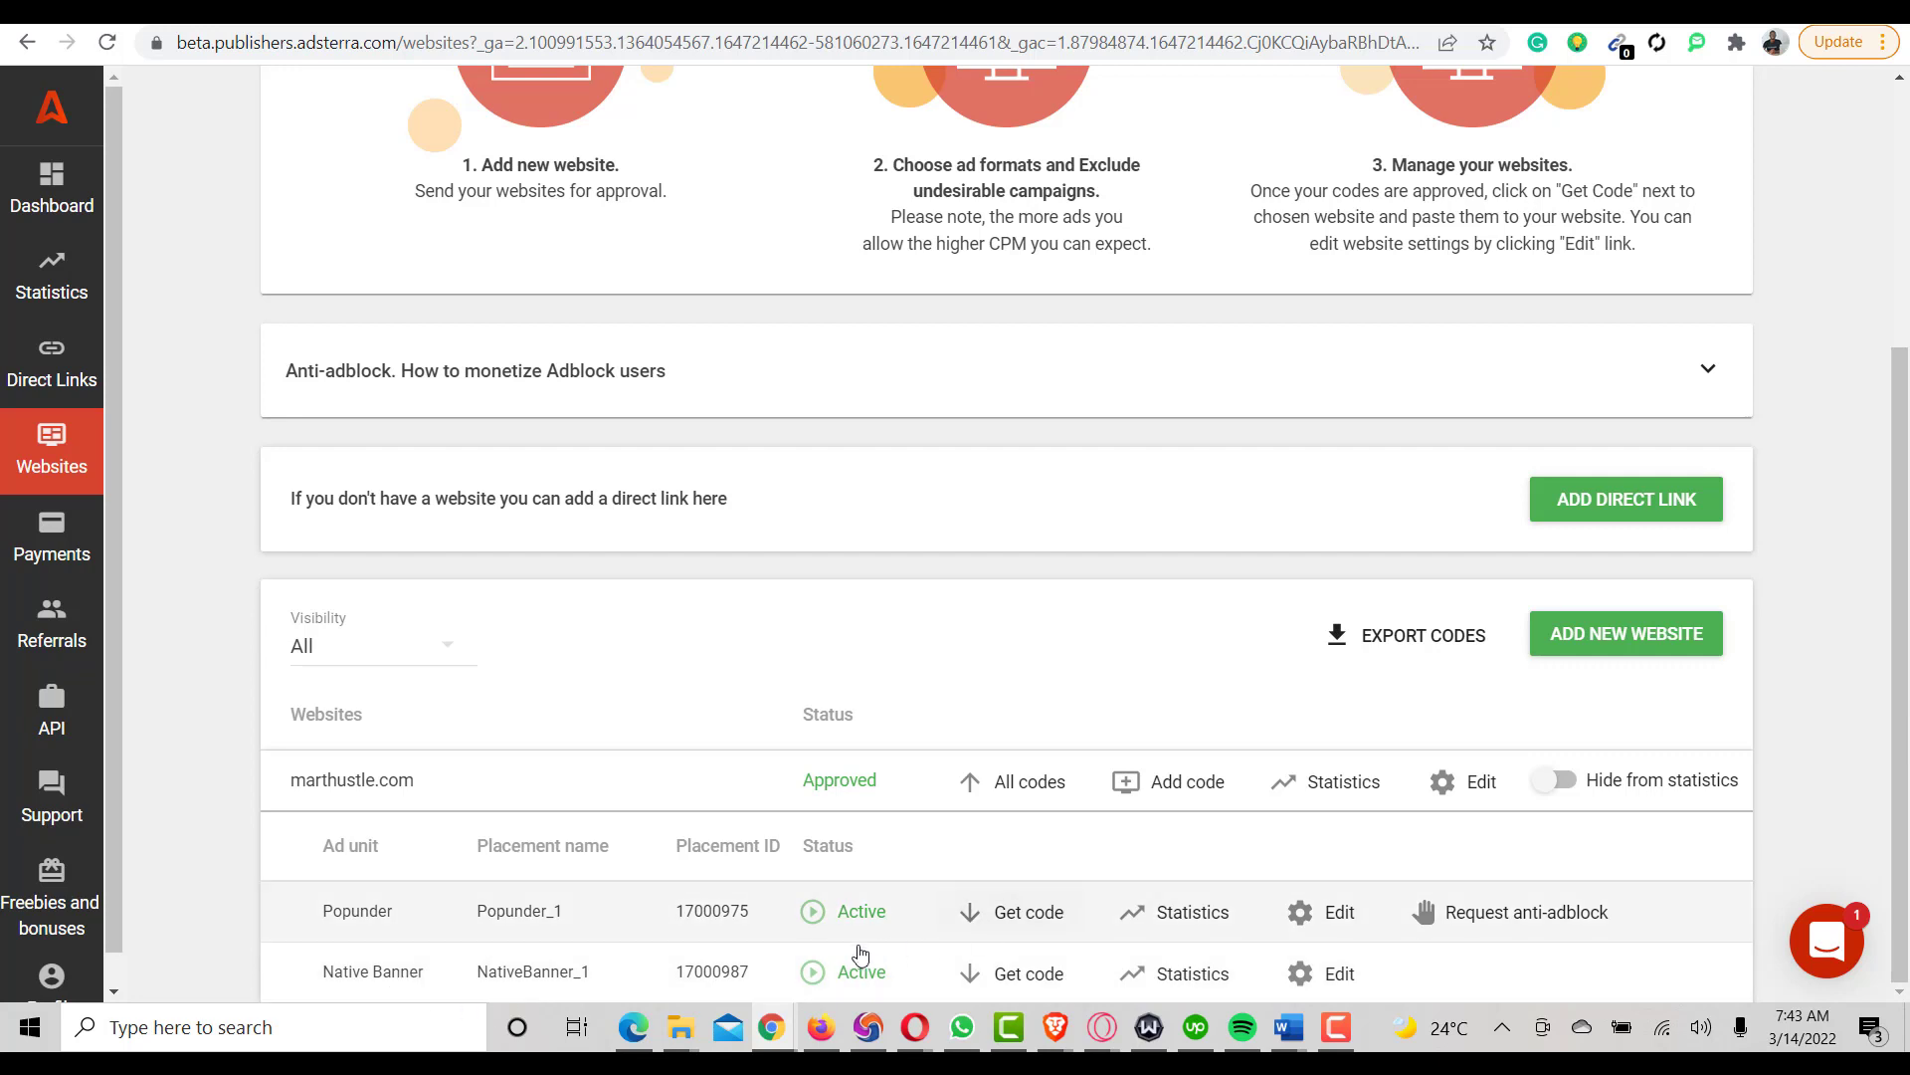
{"action": "left_click", "coordinate": [1009, 923]}
{"action": "scroll", "coordinate": [1094, 816], "scroll_direction": "down", "scroll_amount": 5}
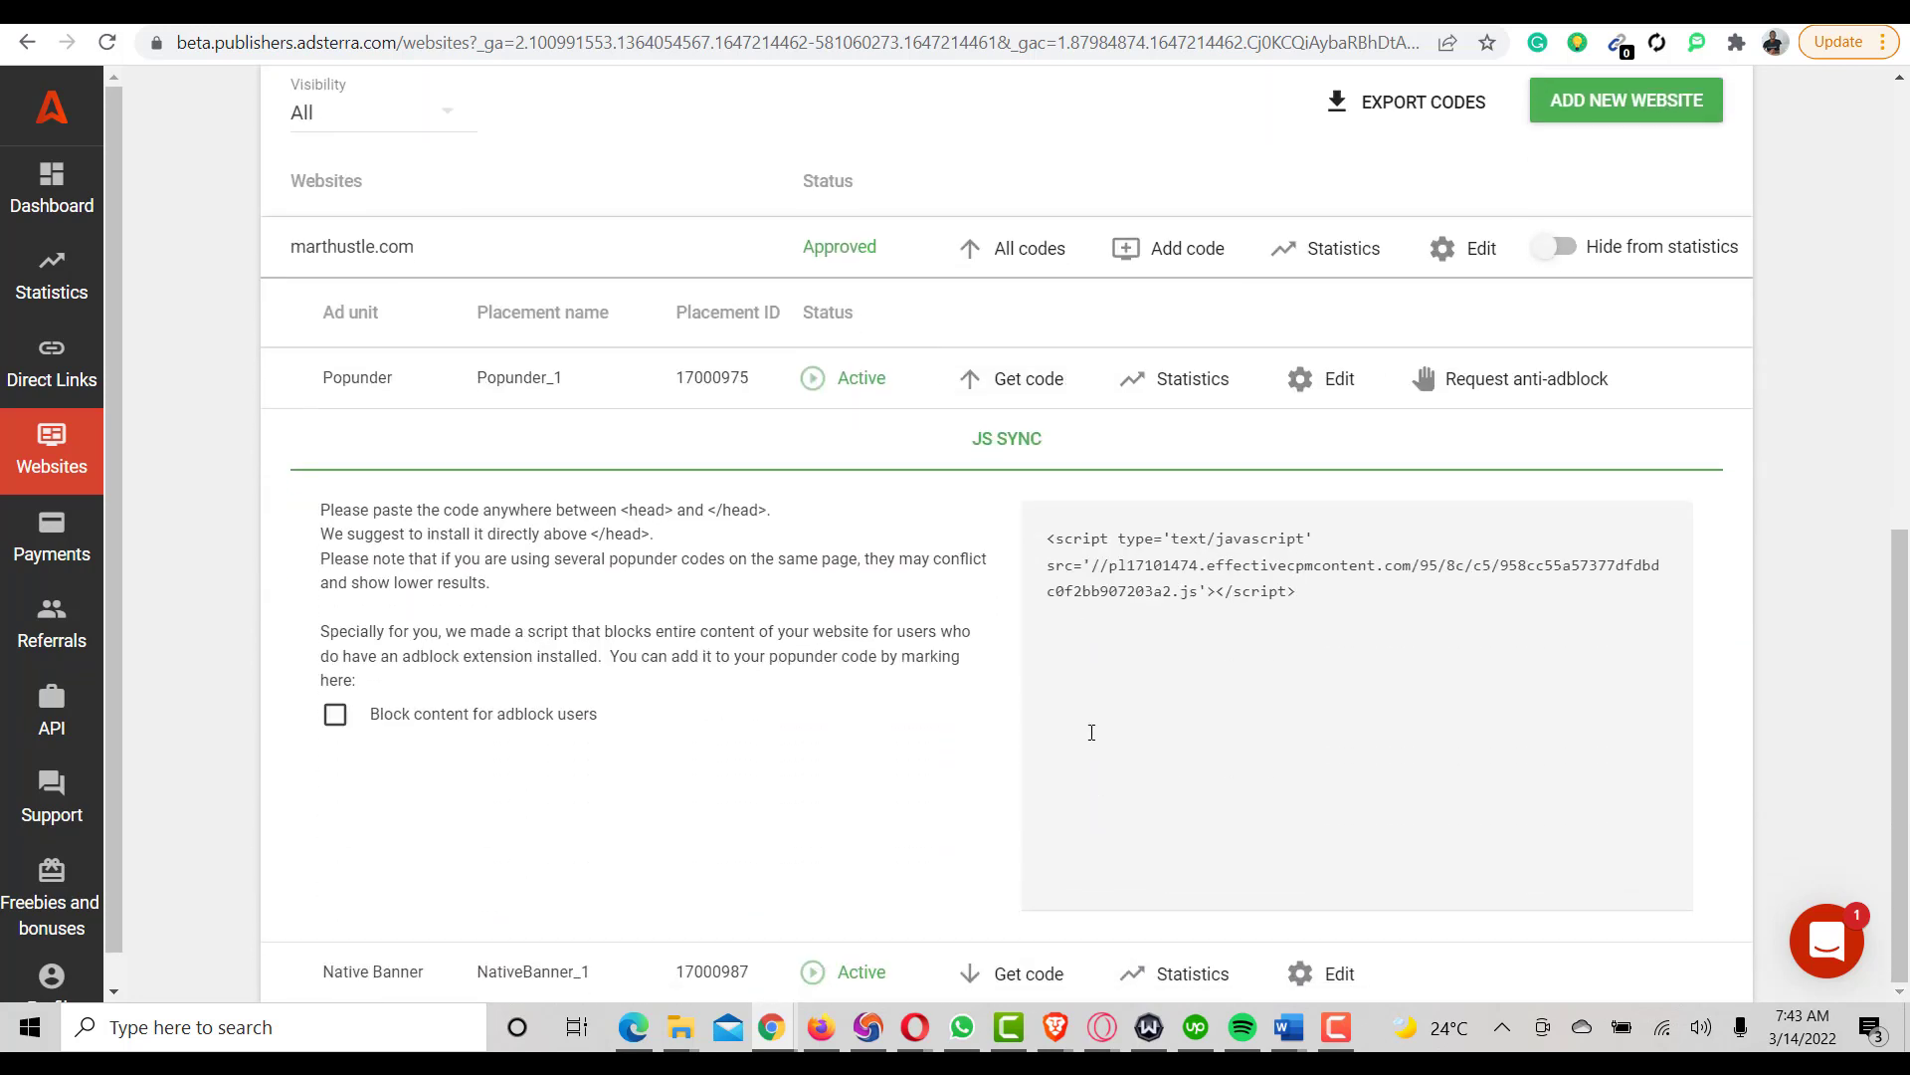
{"action": "left_click", "coordinate": [1303, 593]}
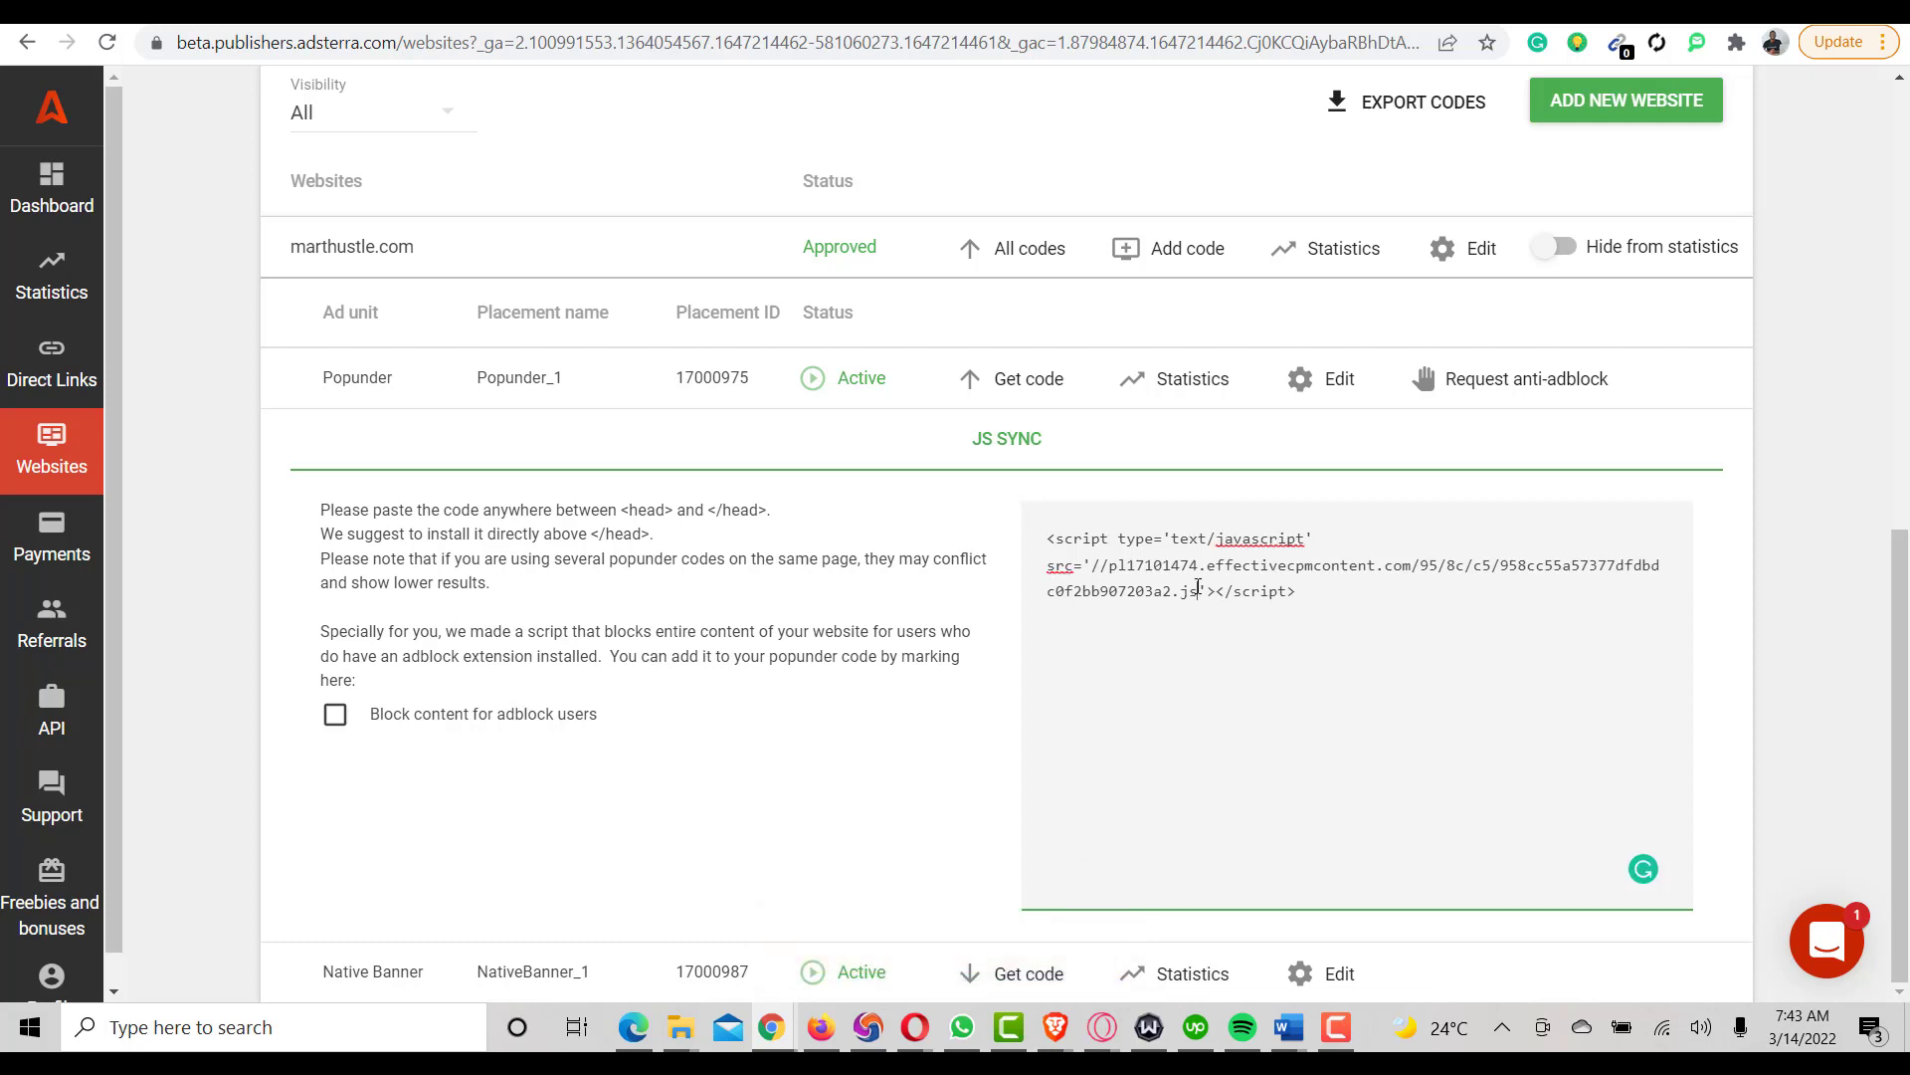
{"action": "left_click", "coordinate": [1163, 572]}
Switch to the marthustle.com WordPress admin and open the page for adding new plugins.
{"action": "key", "text": "ctrl+Tab"}
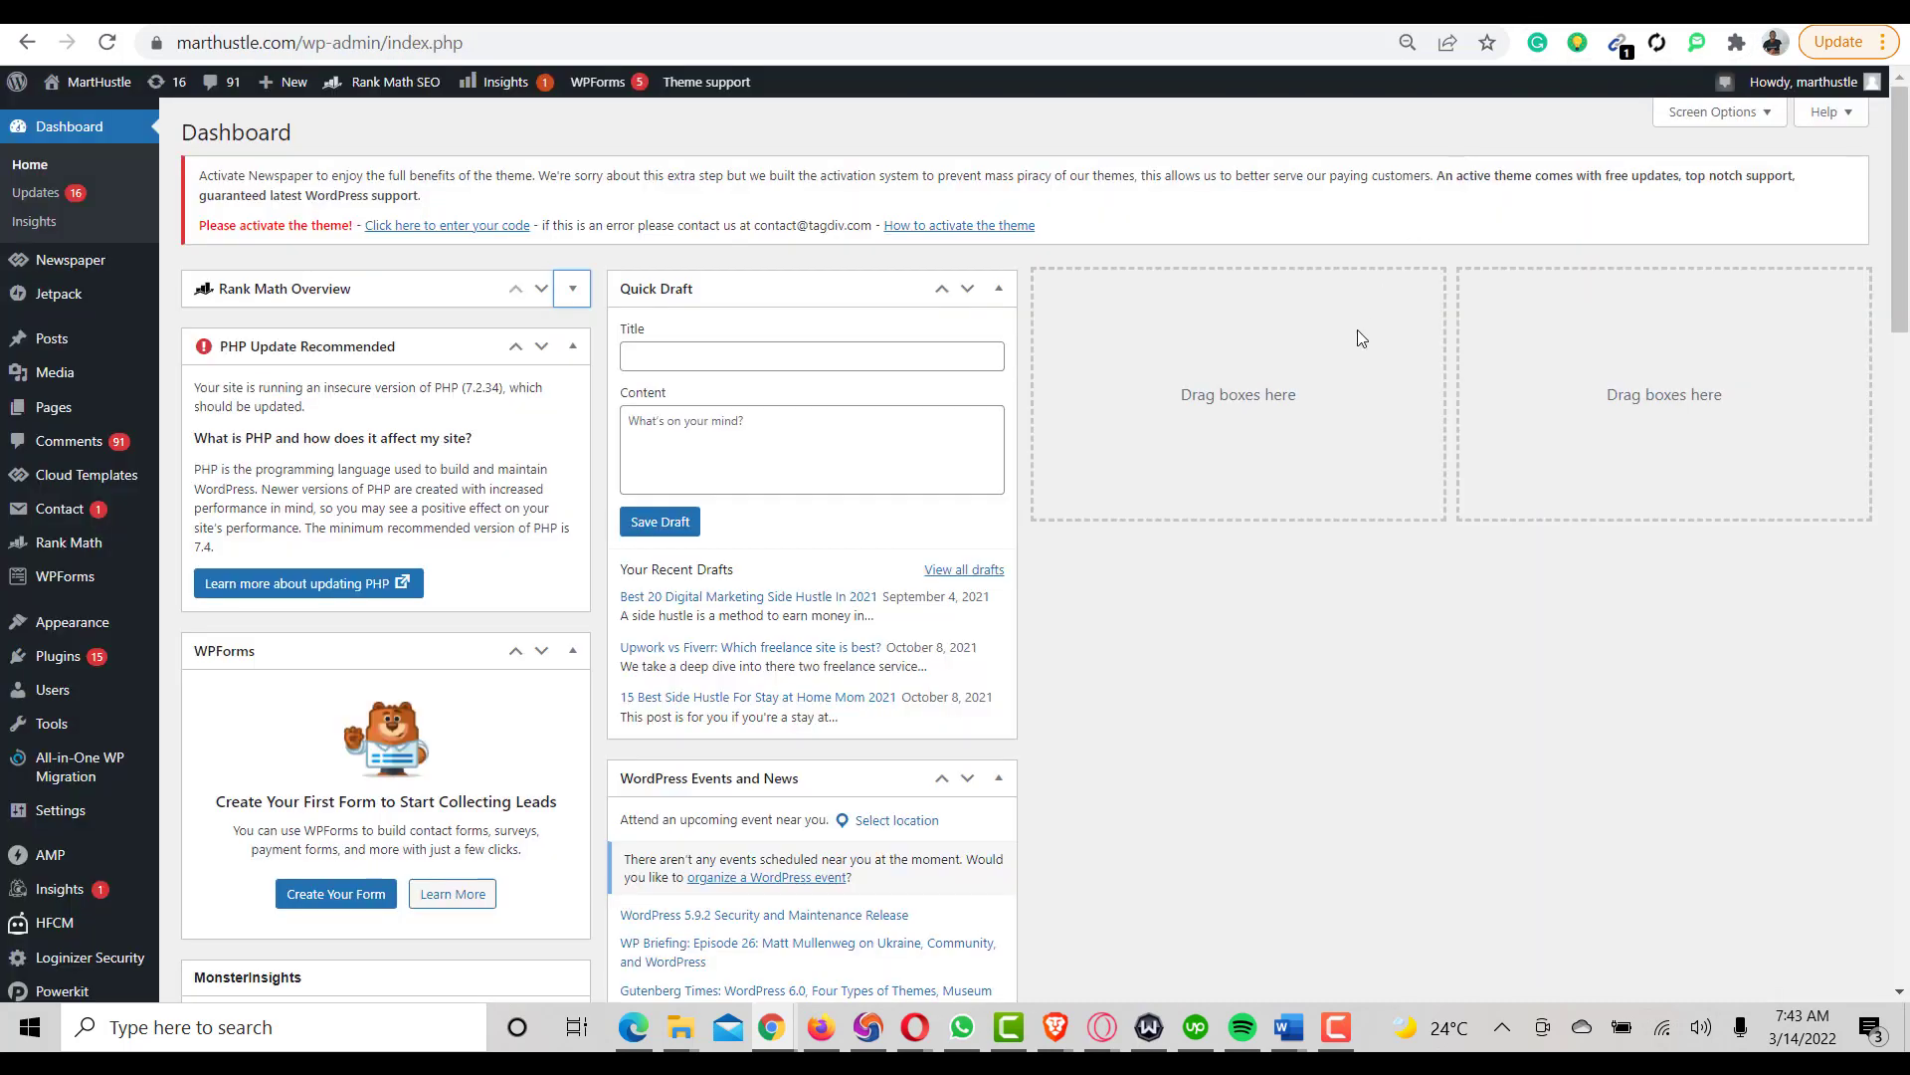
{"action": "mouse_move", "coordinate": [78, 700]}
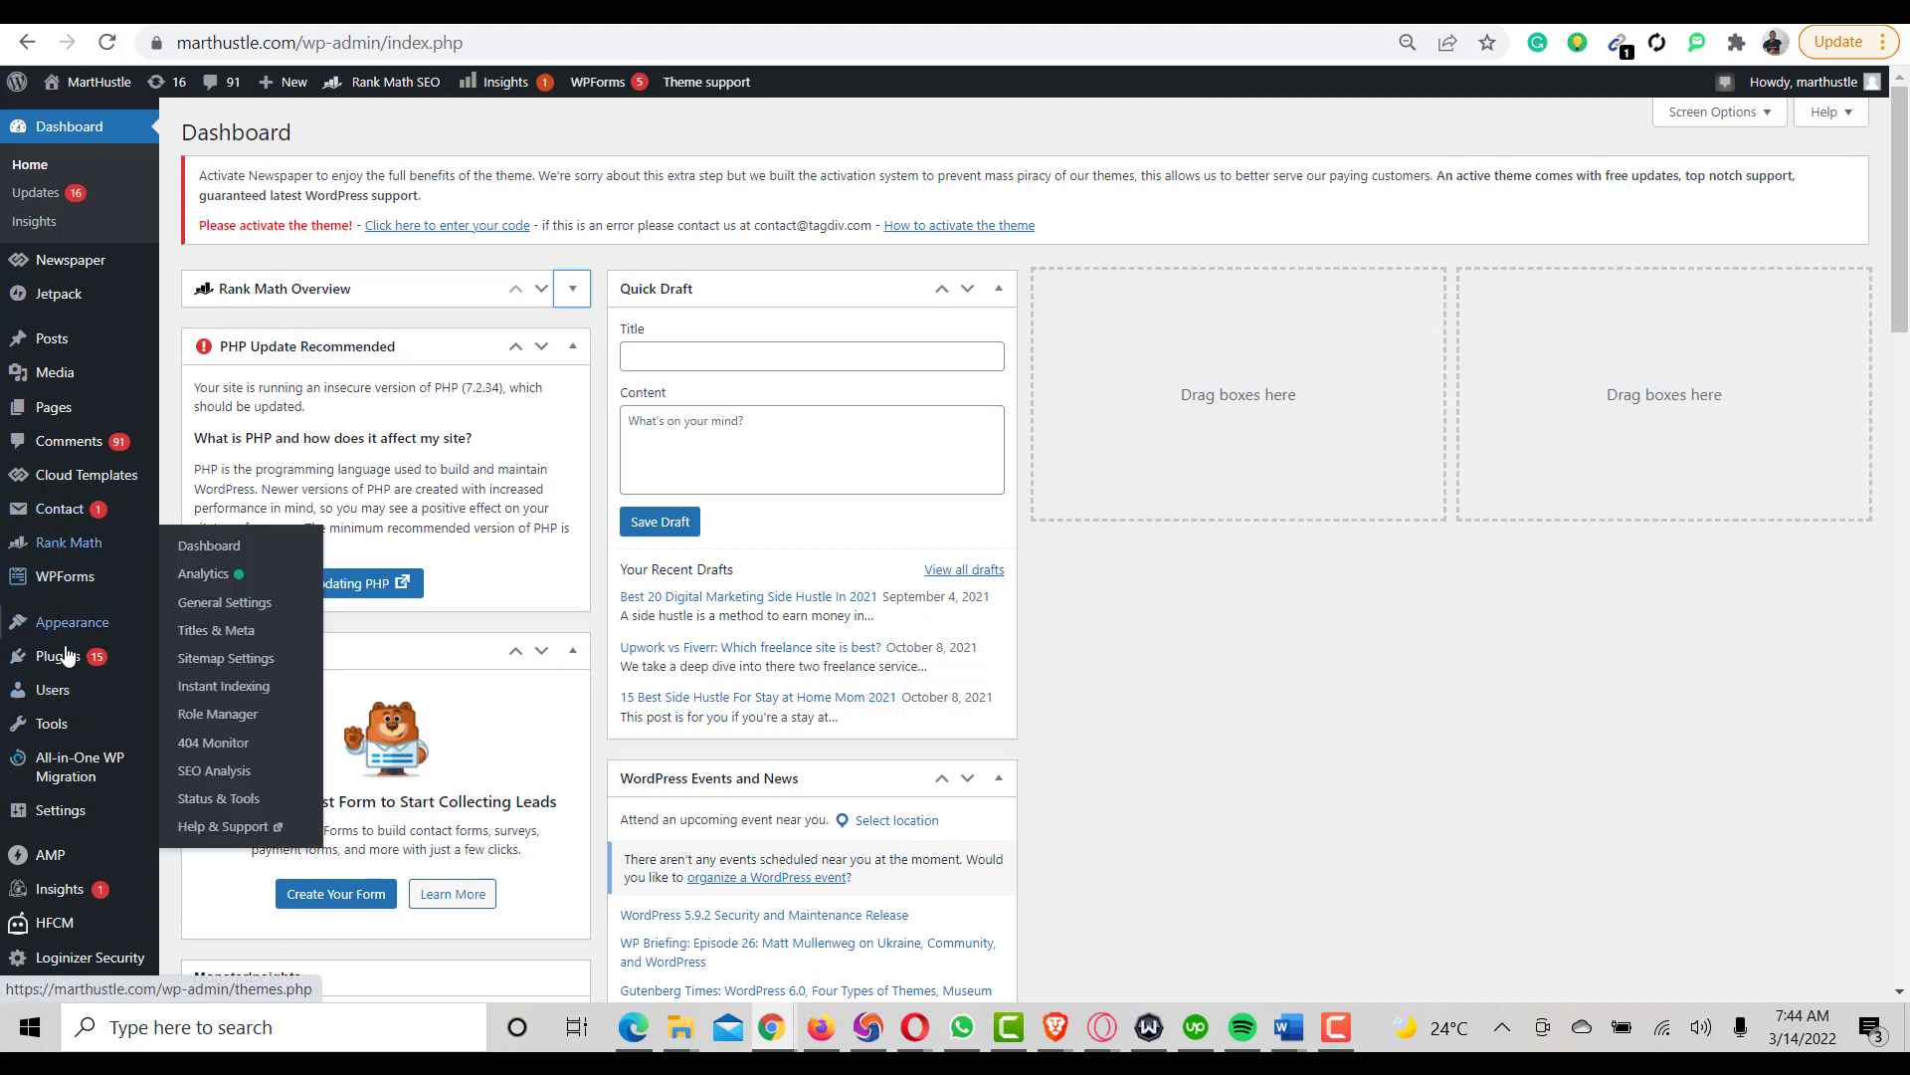
{"action": "mouse_move", "coordinate": [49, 731]}
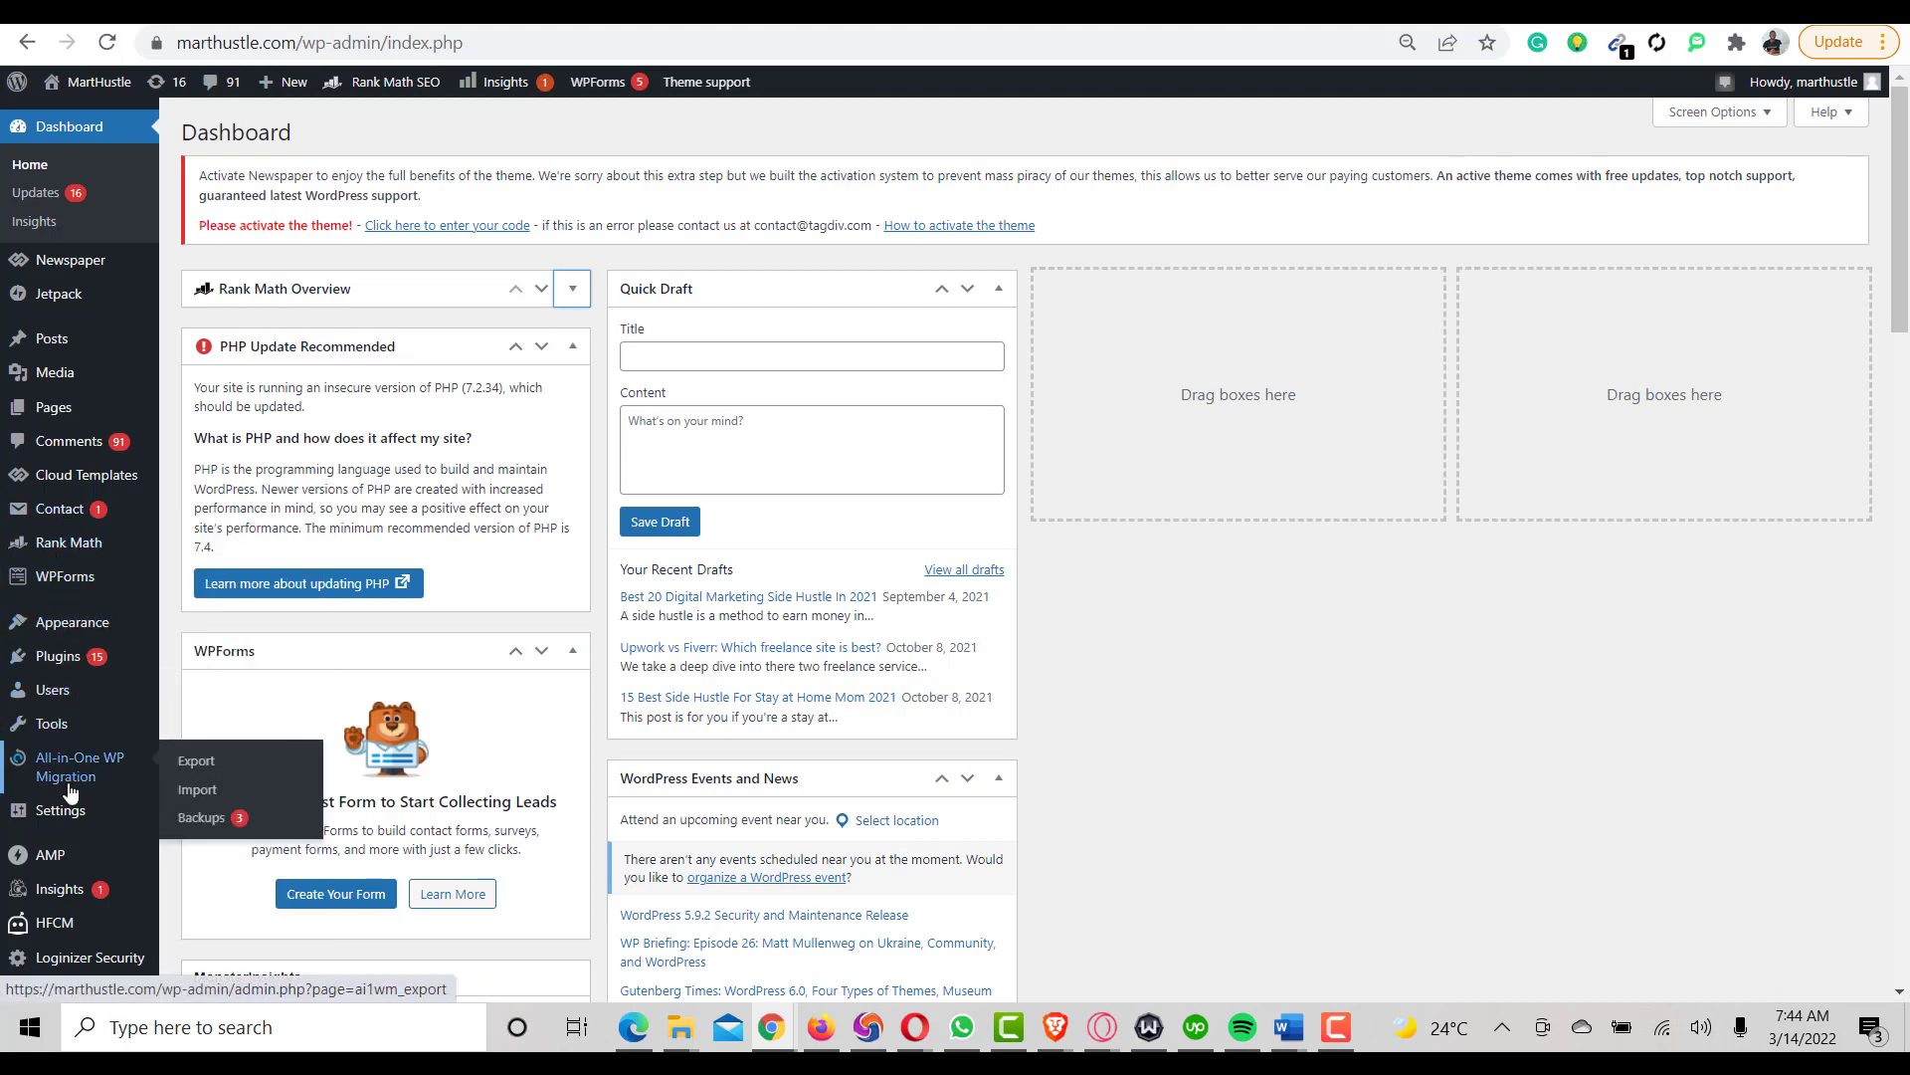
{"action": "mouse_move", "coordinate": [82, 818]}
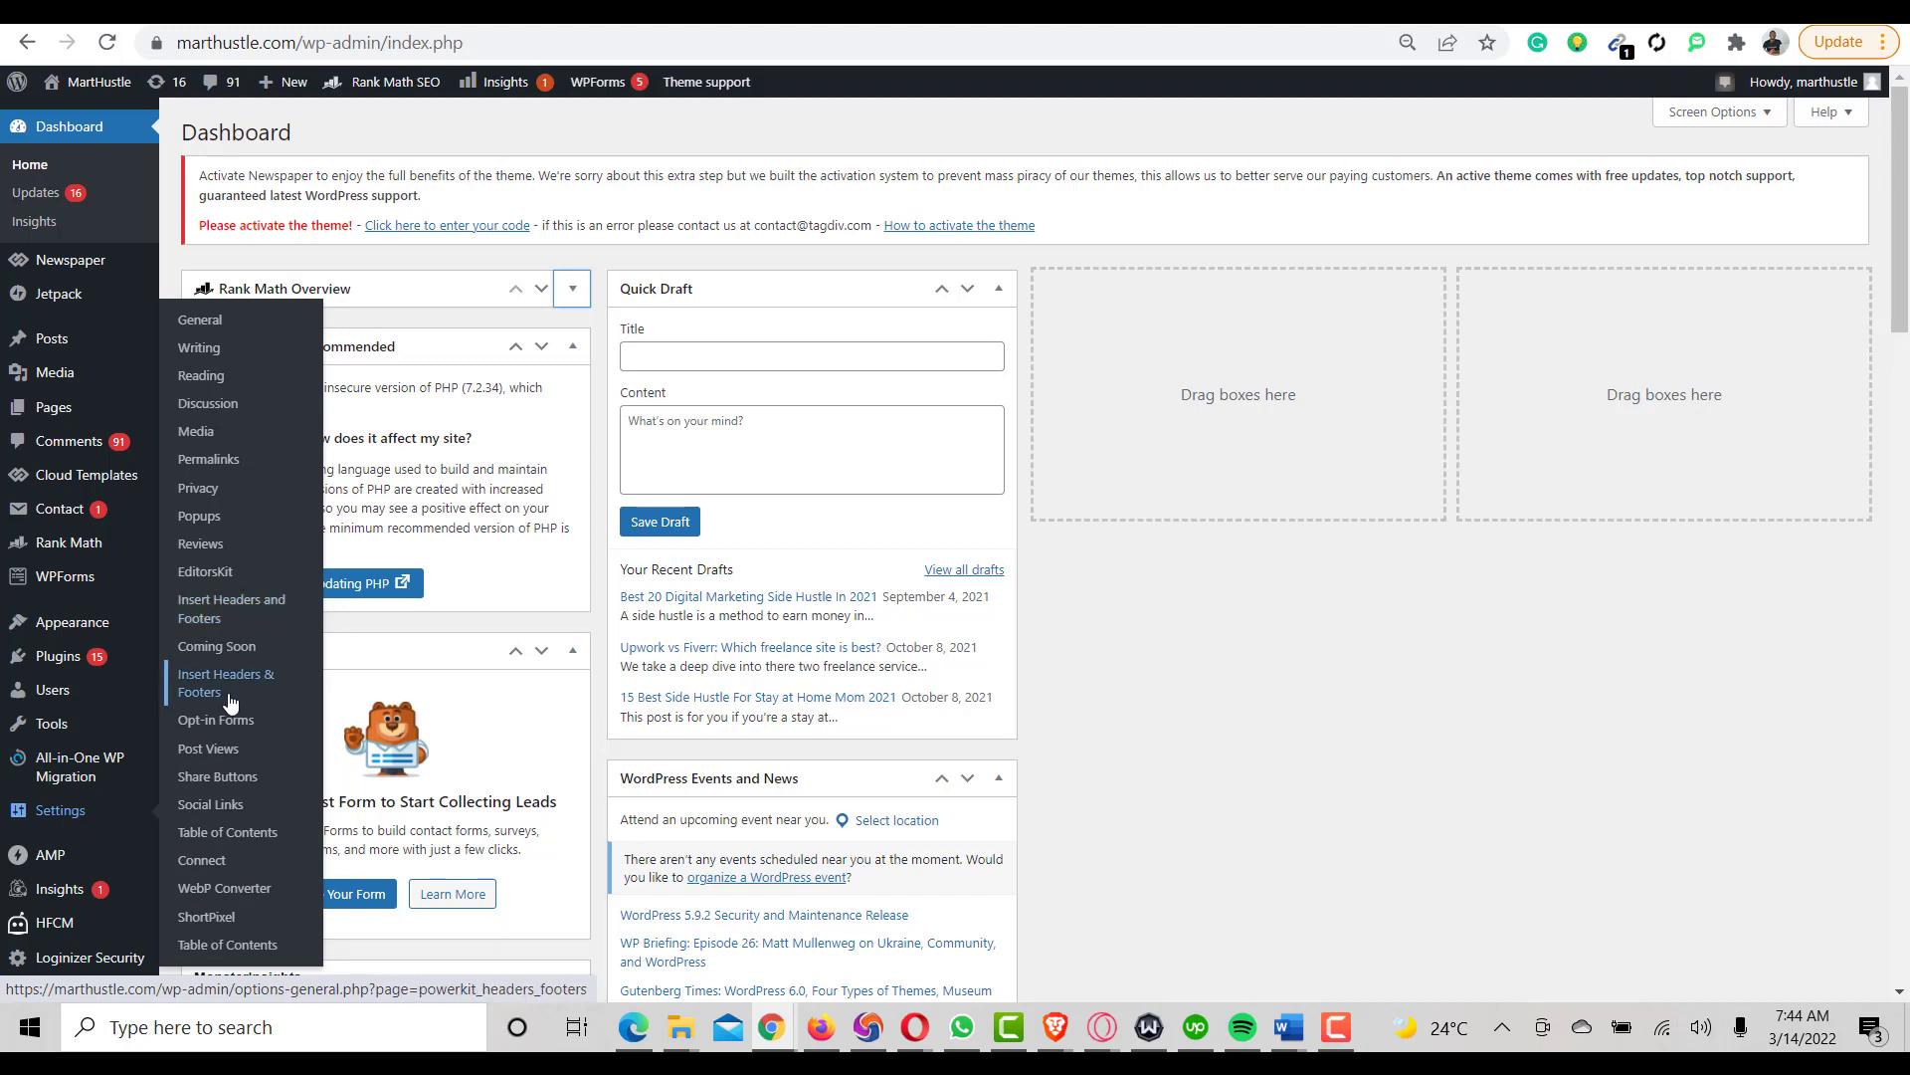
{"action": "mouse_move", "coordinate": [60, 662]}
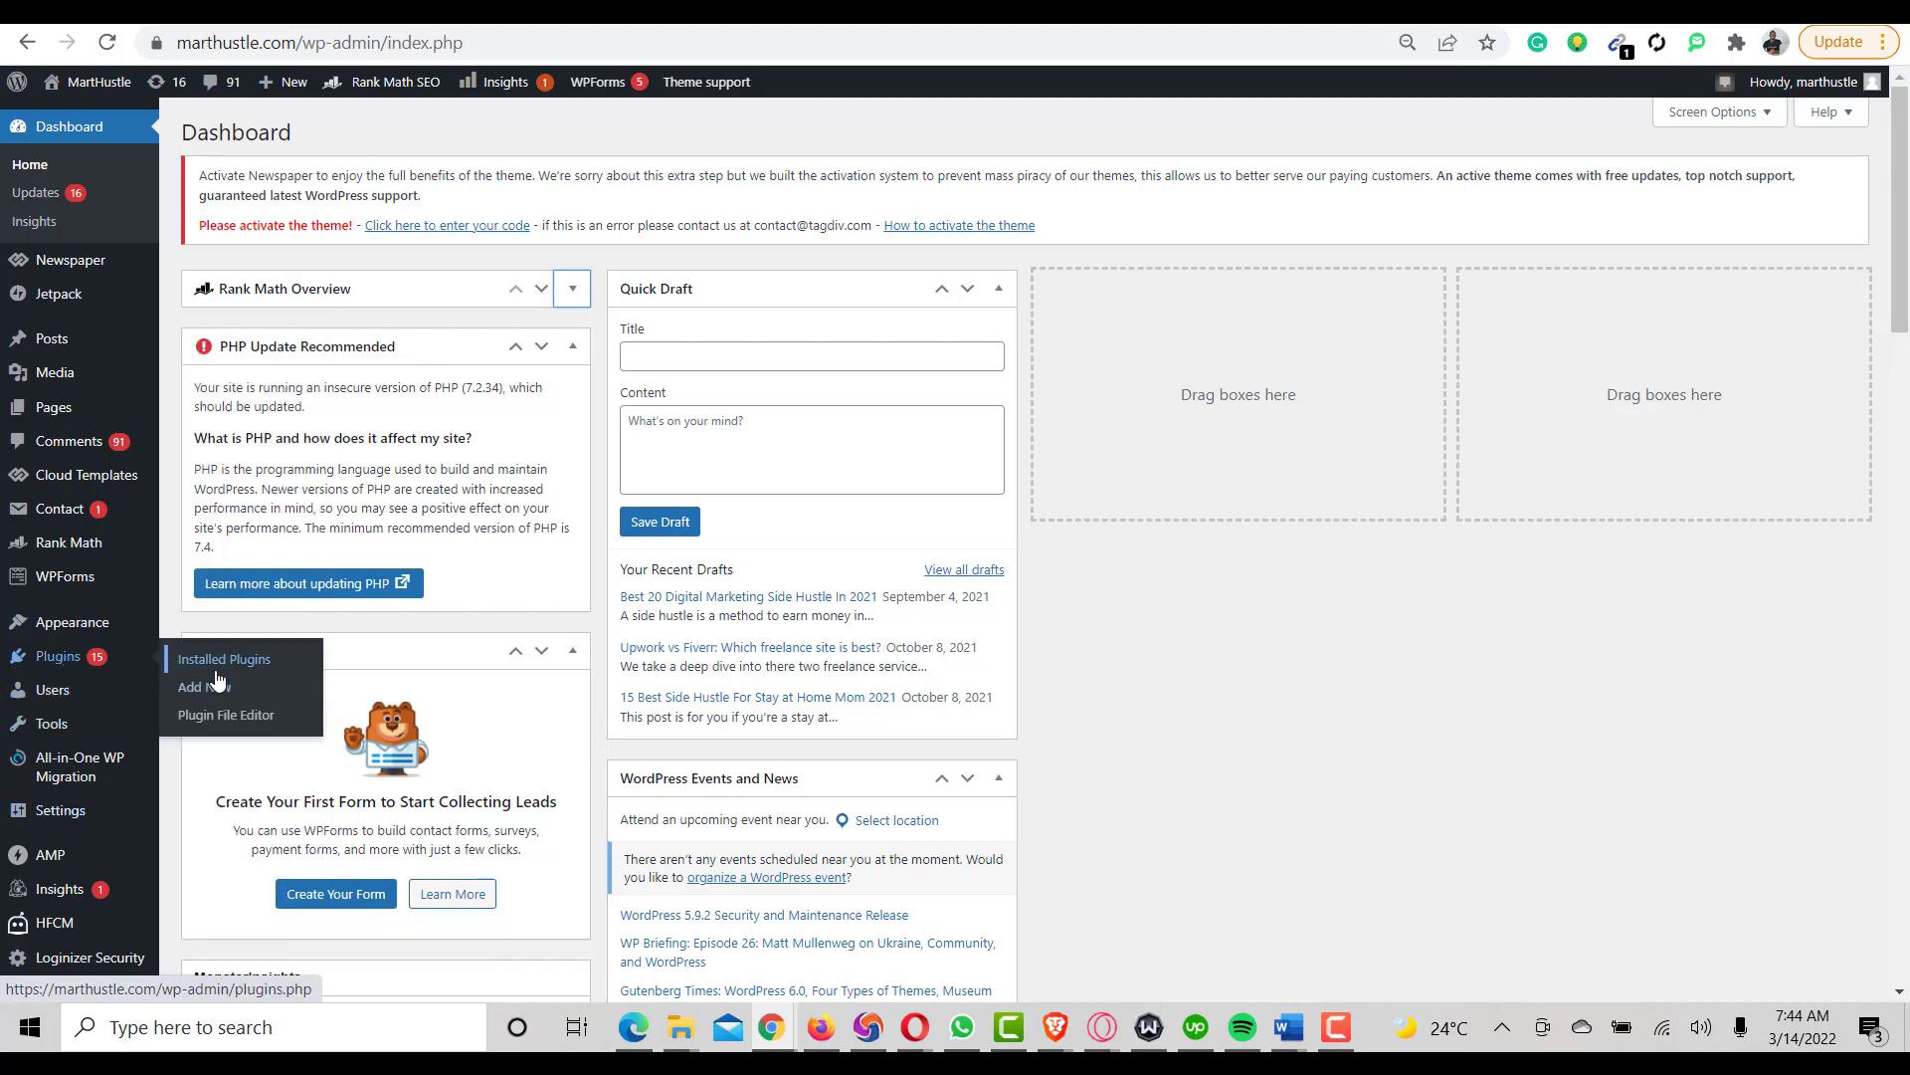
{"action": "left_click", "coordinate": [212, 697]}
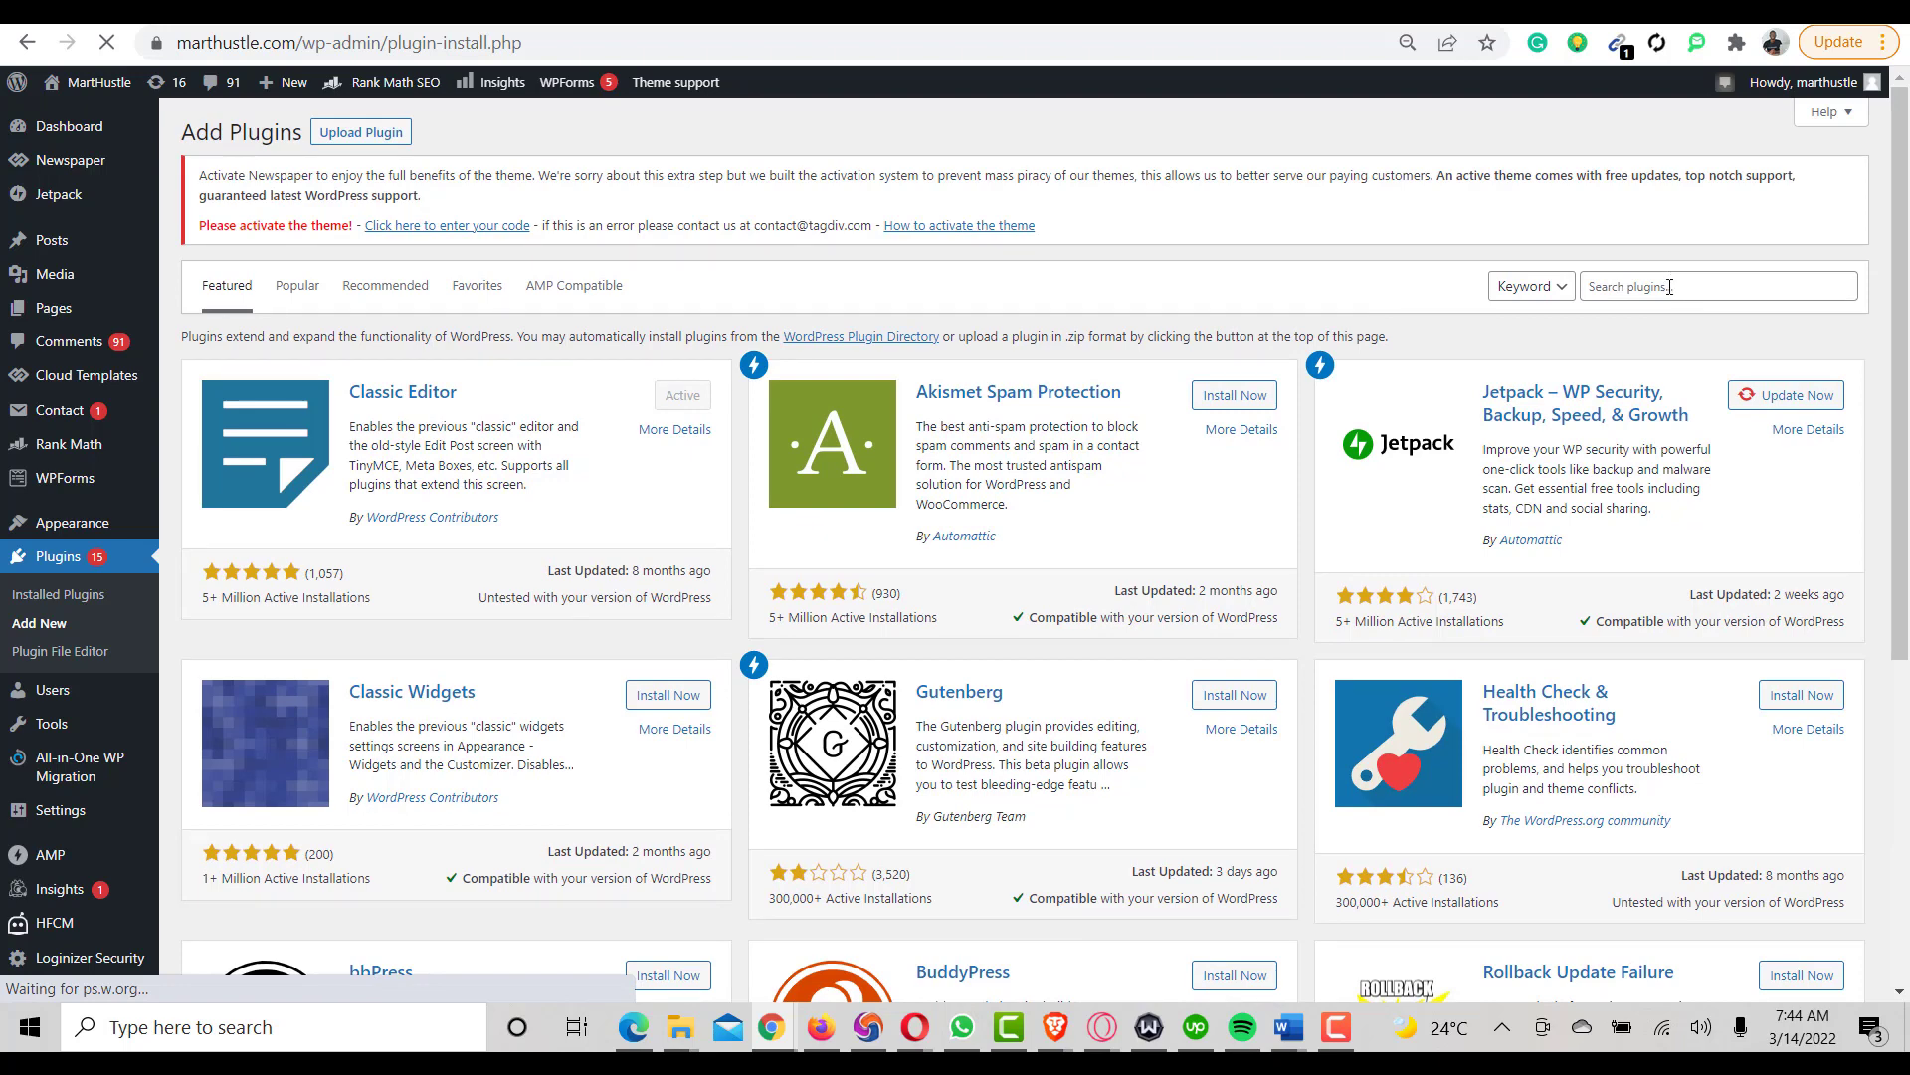
Search the plugin directory for "header" and locate Insert Headers and Footers by WPBeginner.
{"action": "left_click", "coordinate": [1629, 286]}
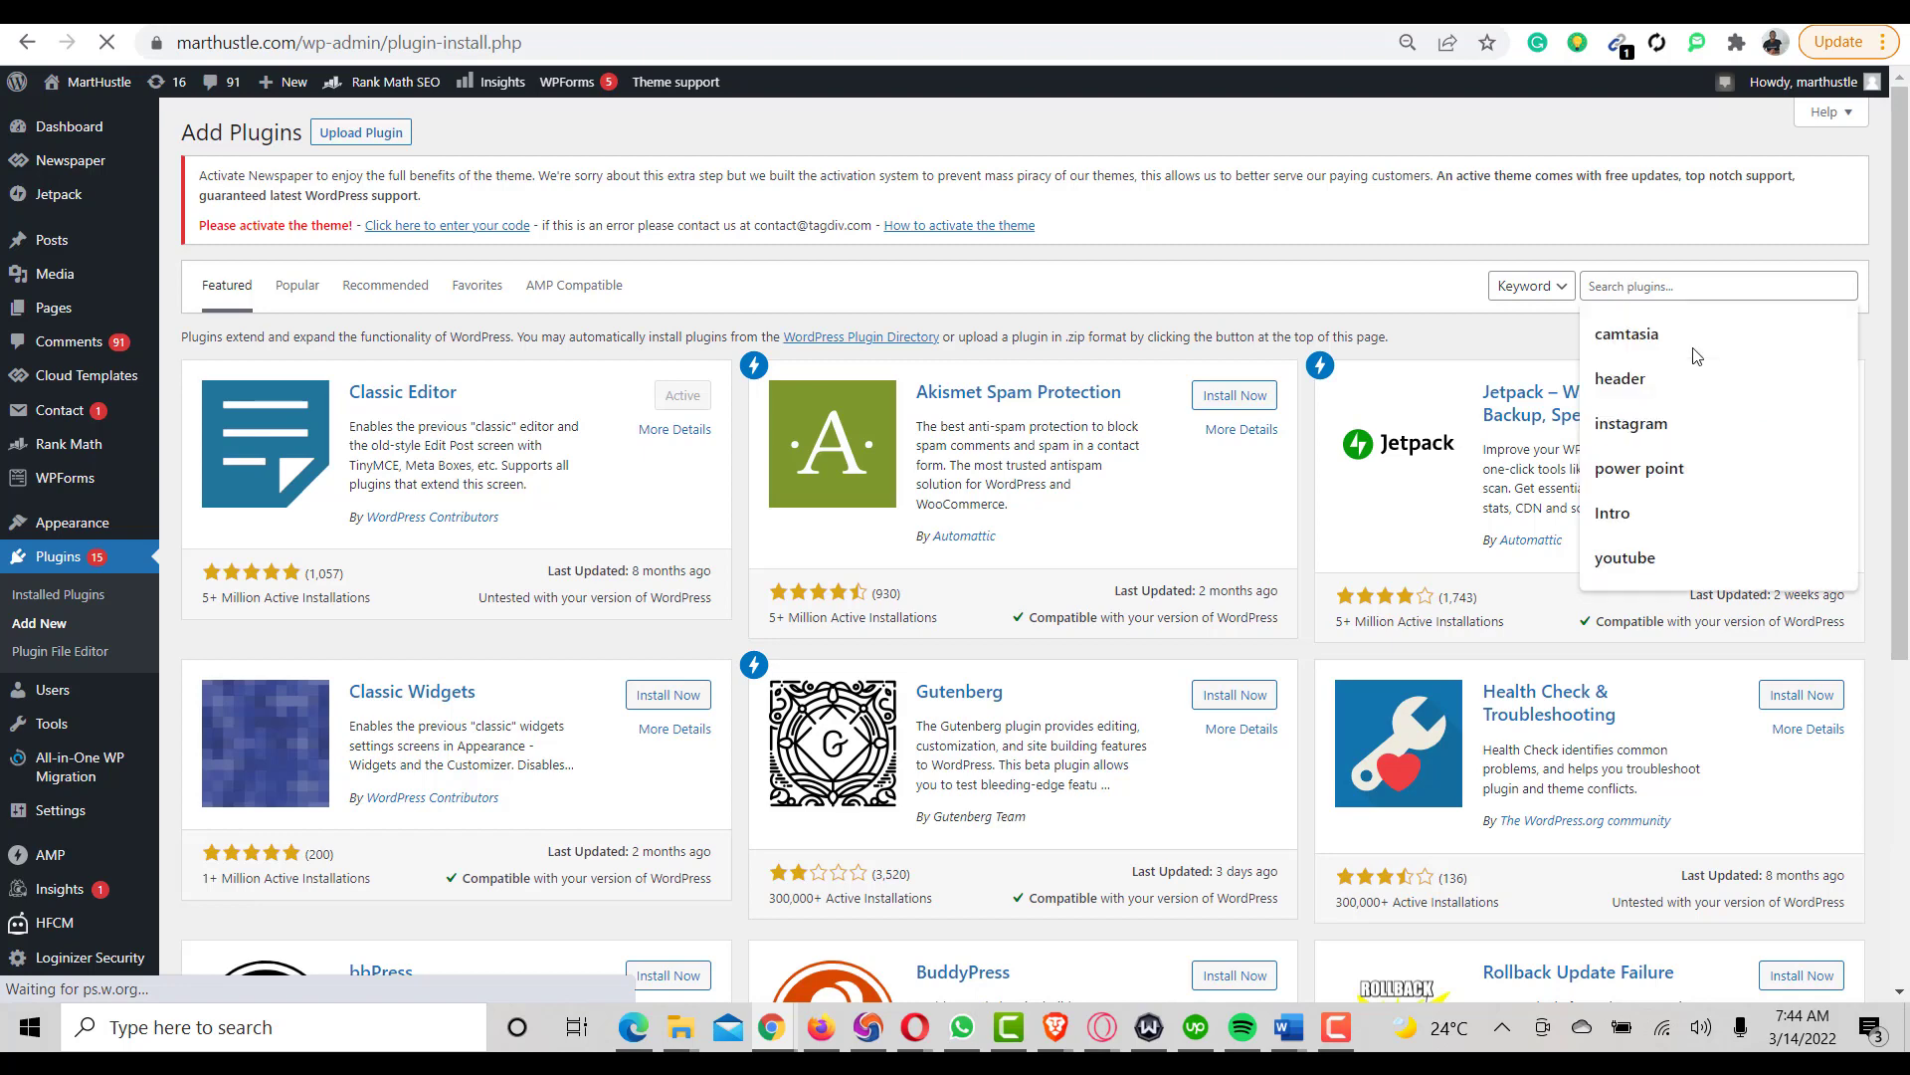
{"action": "left_click", "coordinate": [1628, 382]}
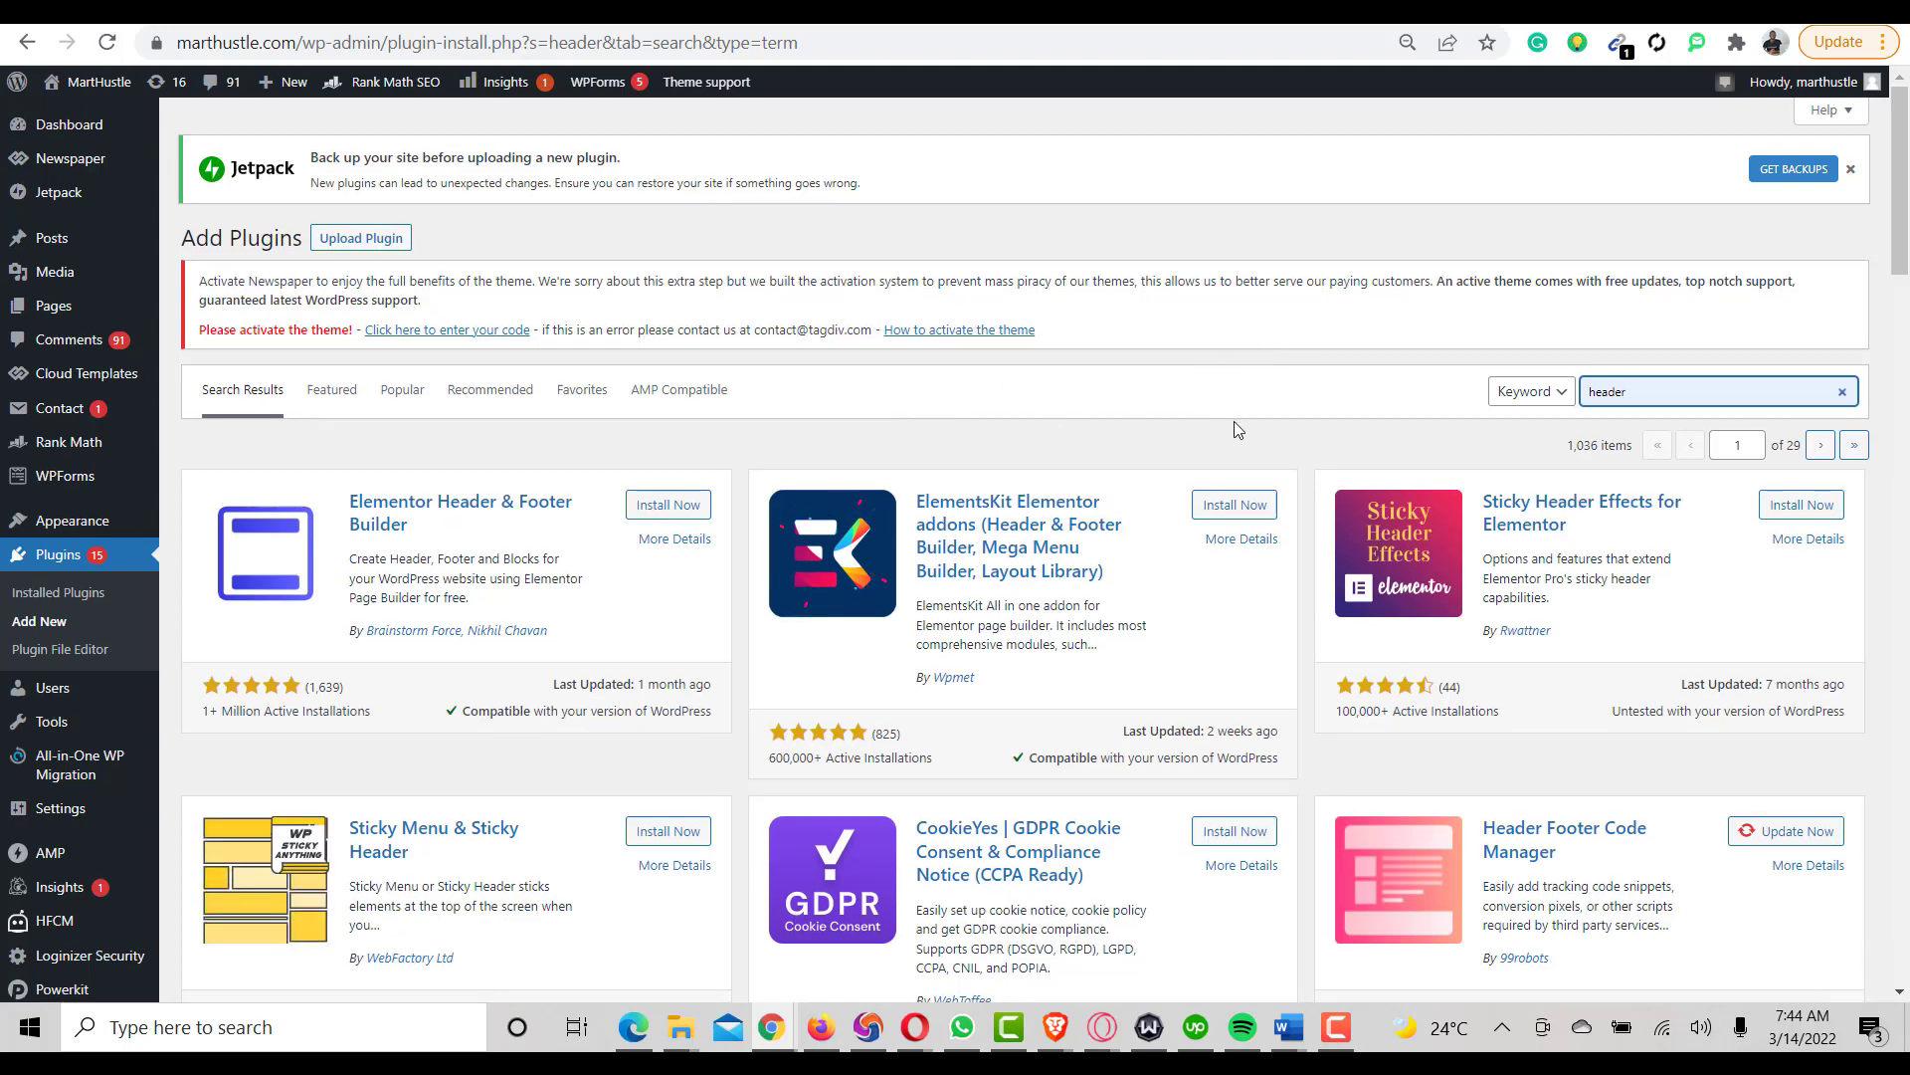
{"action": "scroll", "coordinate": [1234, 423], "scroll_direction": "down", "scroll_amount": 4}
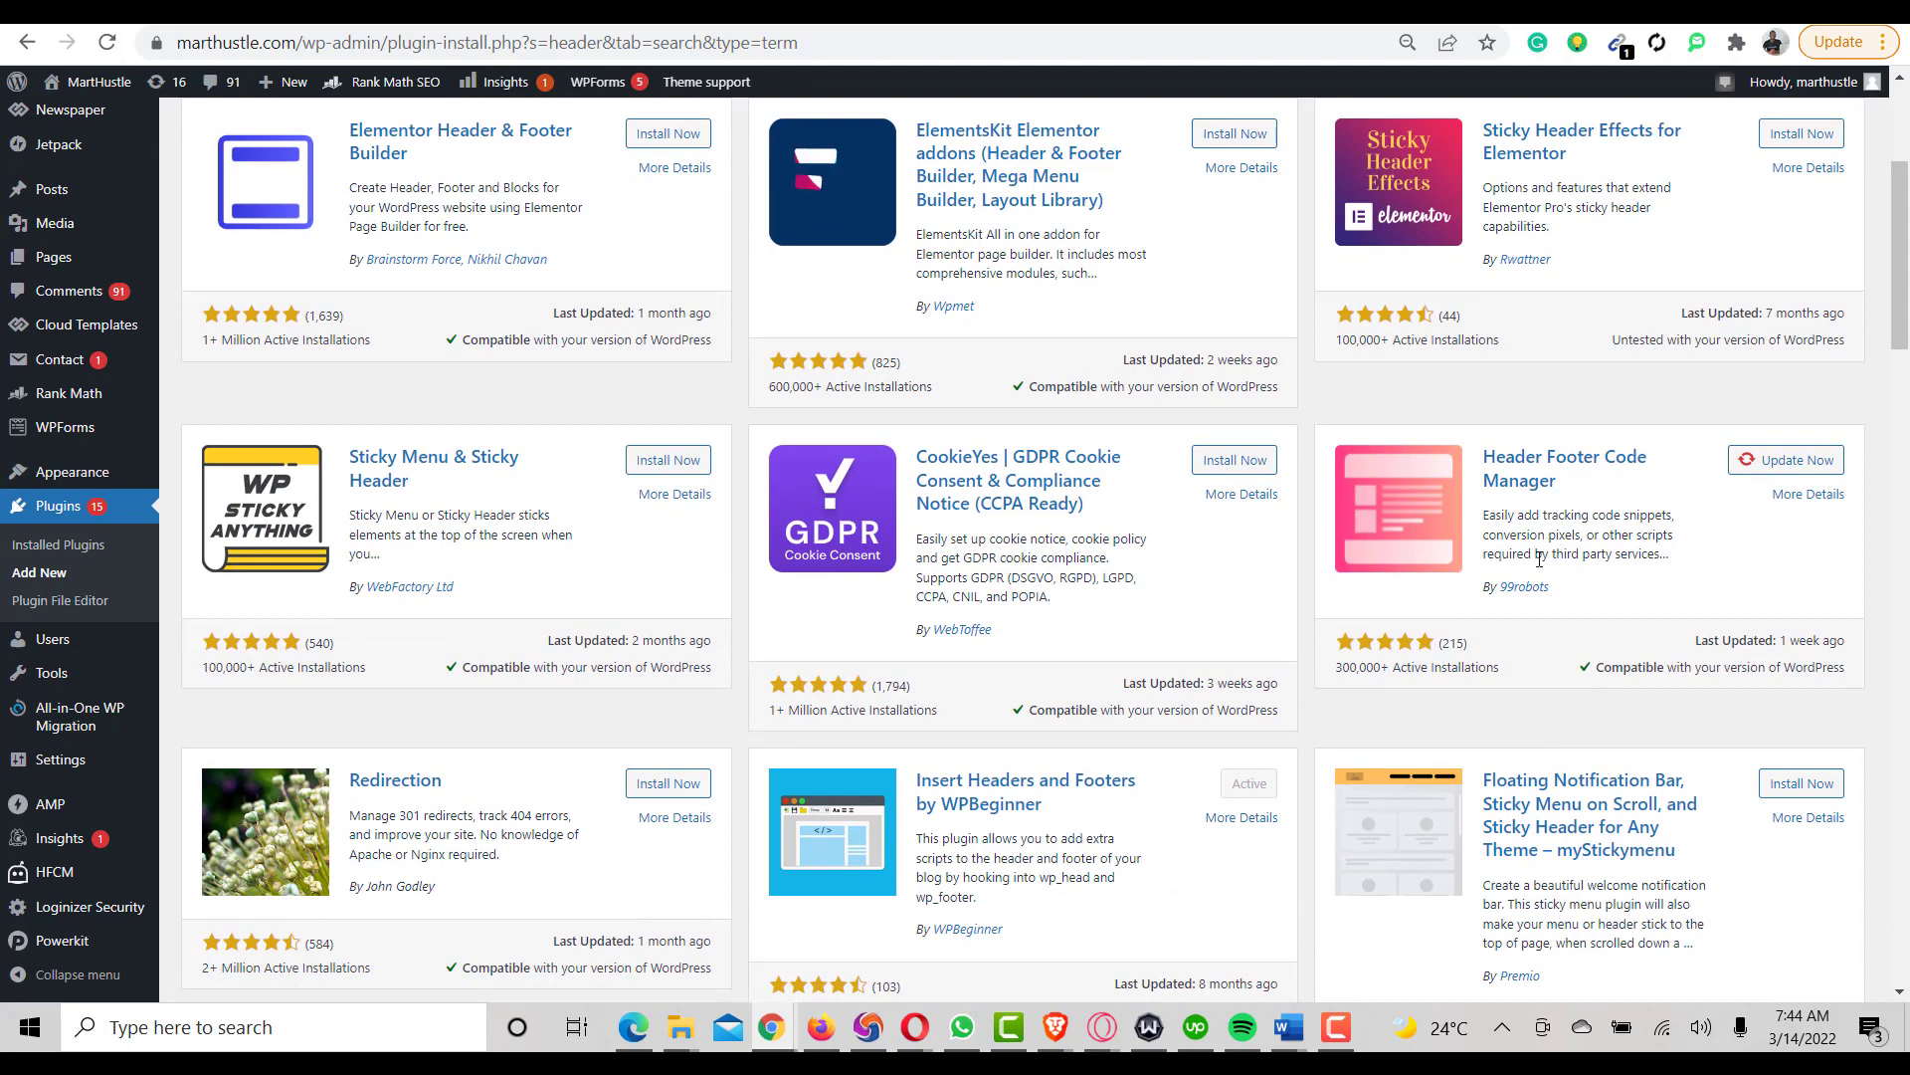
{"action": "scroll", "coordinate": [1407, 660], "scroll_direction": "down", "scroll_amount": 1}
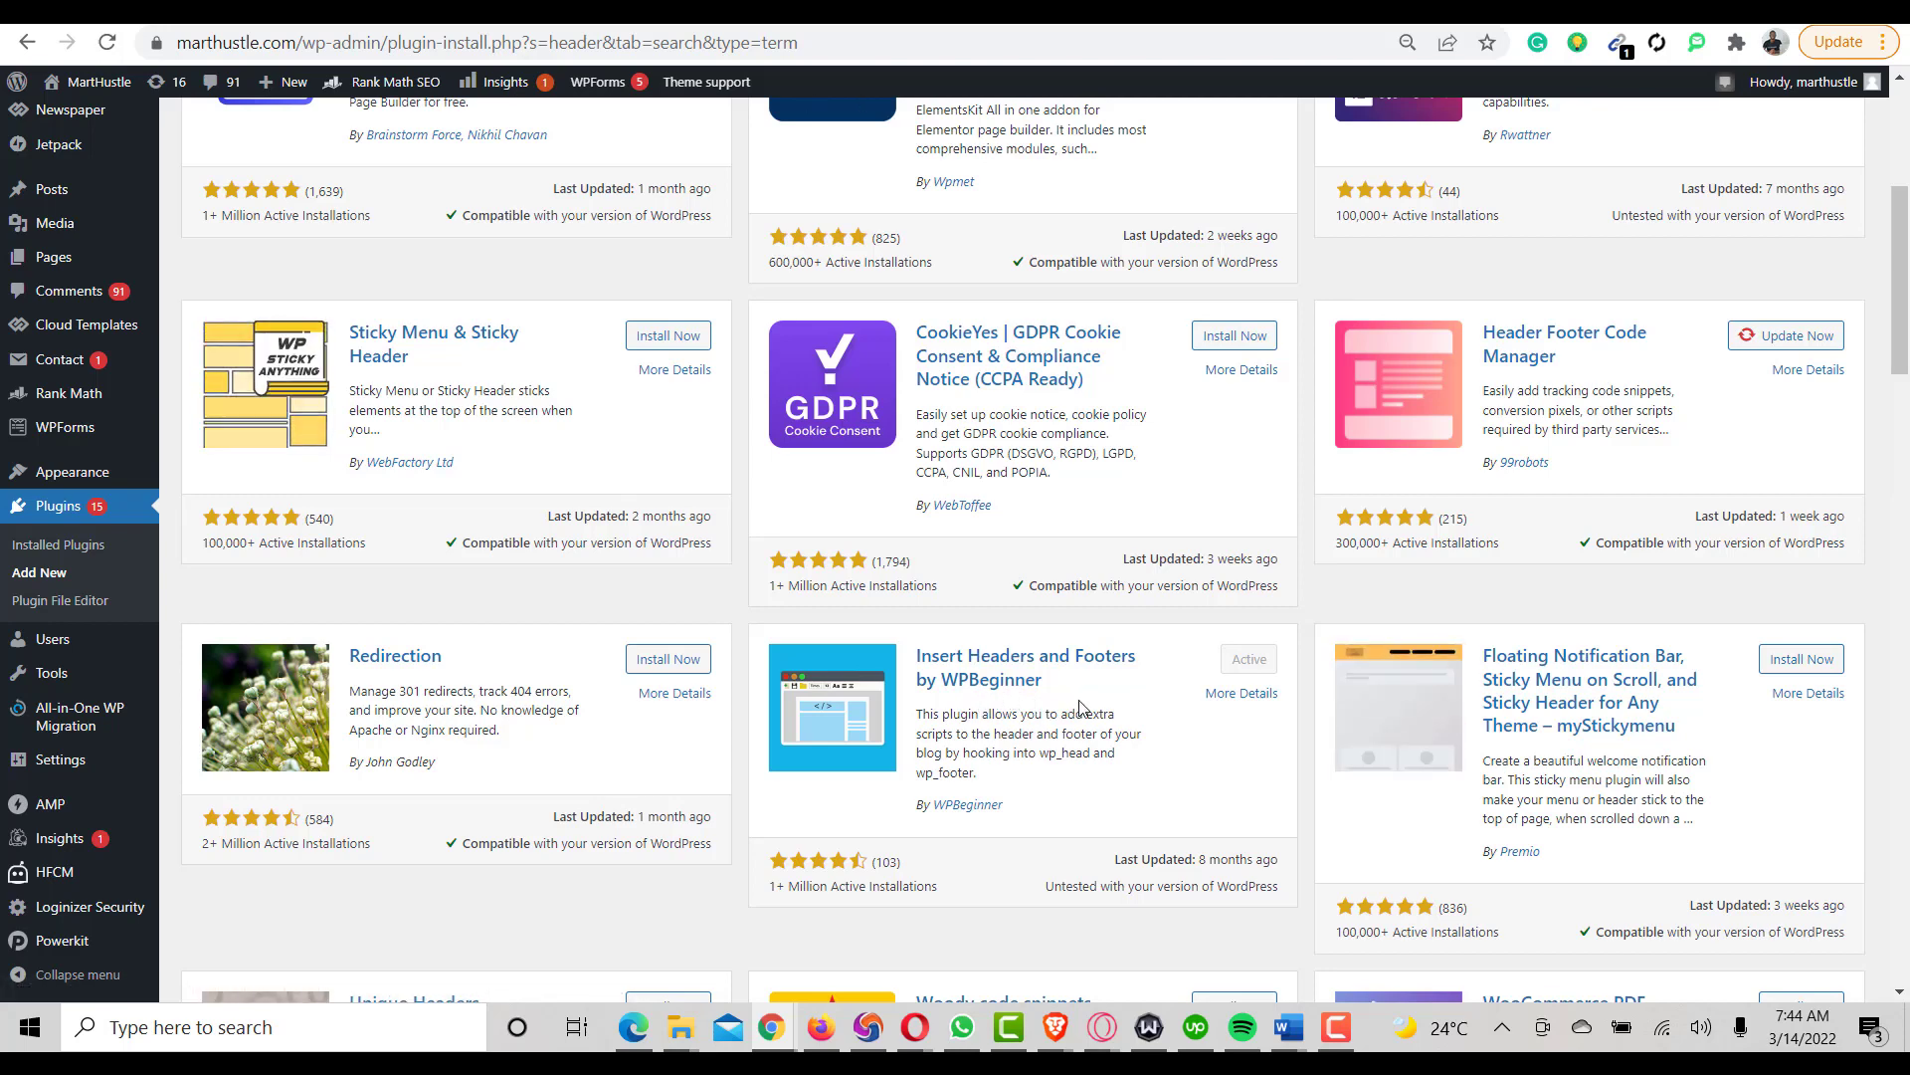
In the Insert Headers and Footers settings, paste the popunder script on a new last line of Scripts in Header and save.
{"action": "mouse_move", "coordinate": [55, 771]}
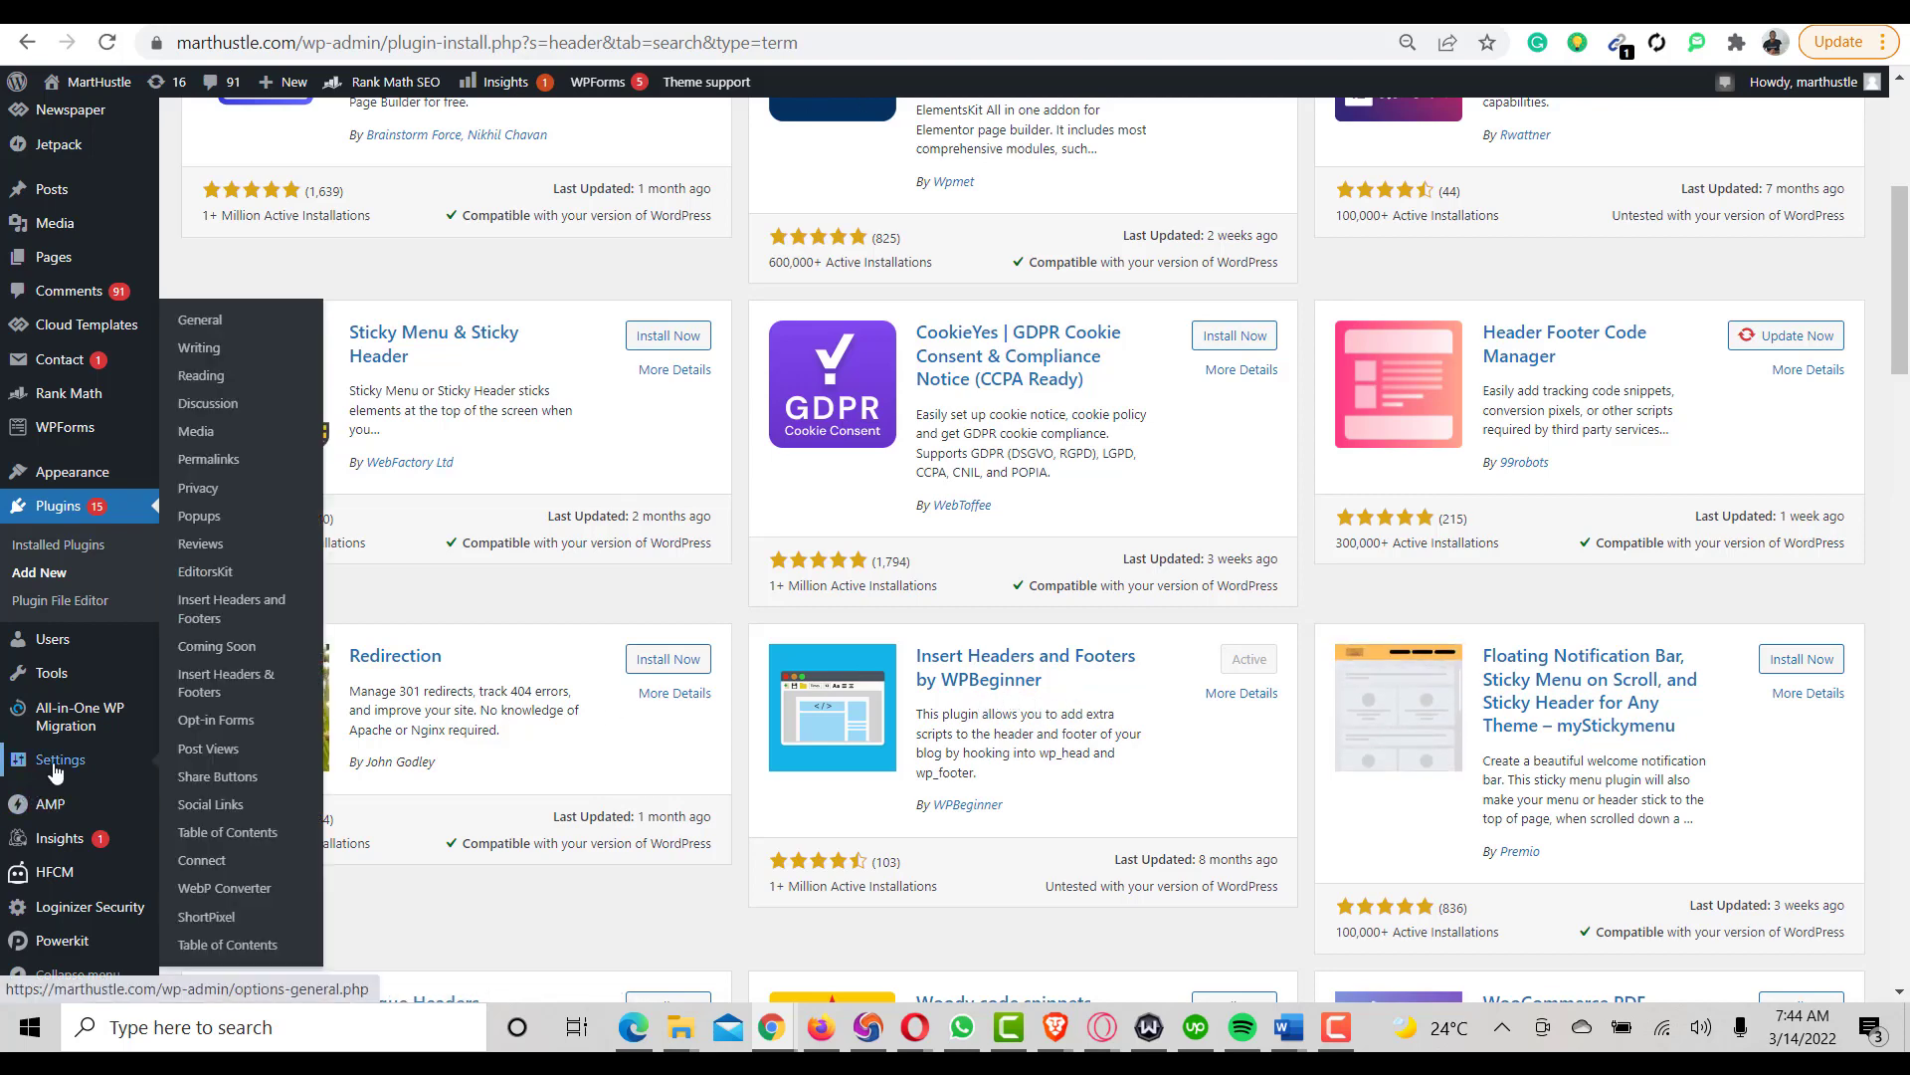
{"action": "left_click", "coordinate": [231, 614]}
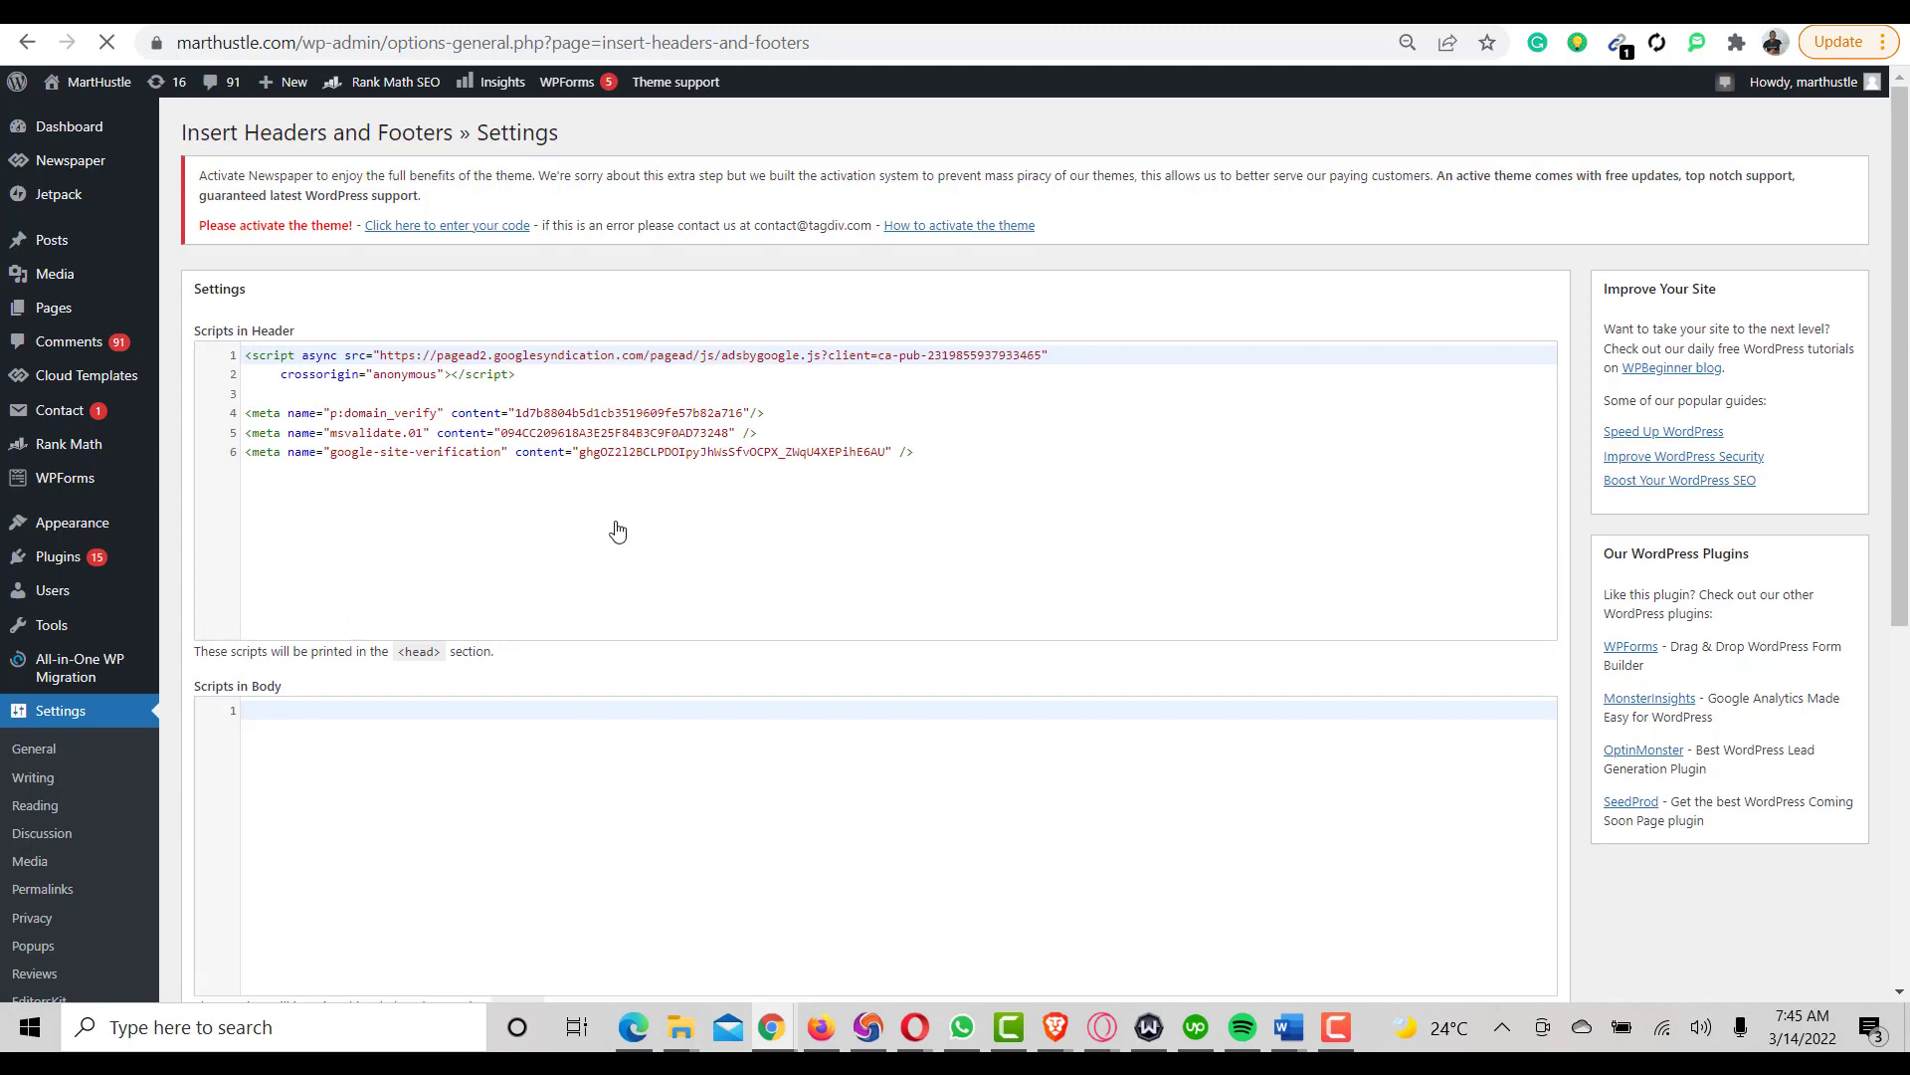
{"action": "left_click", "coordinate": [952, 463]}
{"action": "key", "text": "Return"}
{"action": "key", "text": "ctrl+v"}
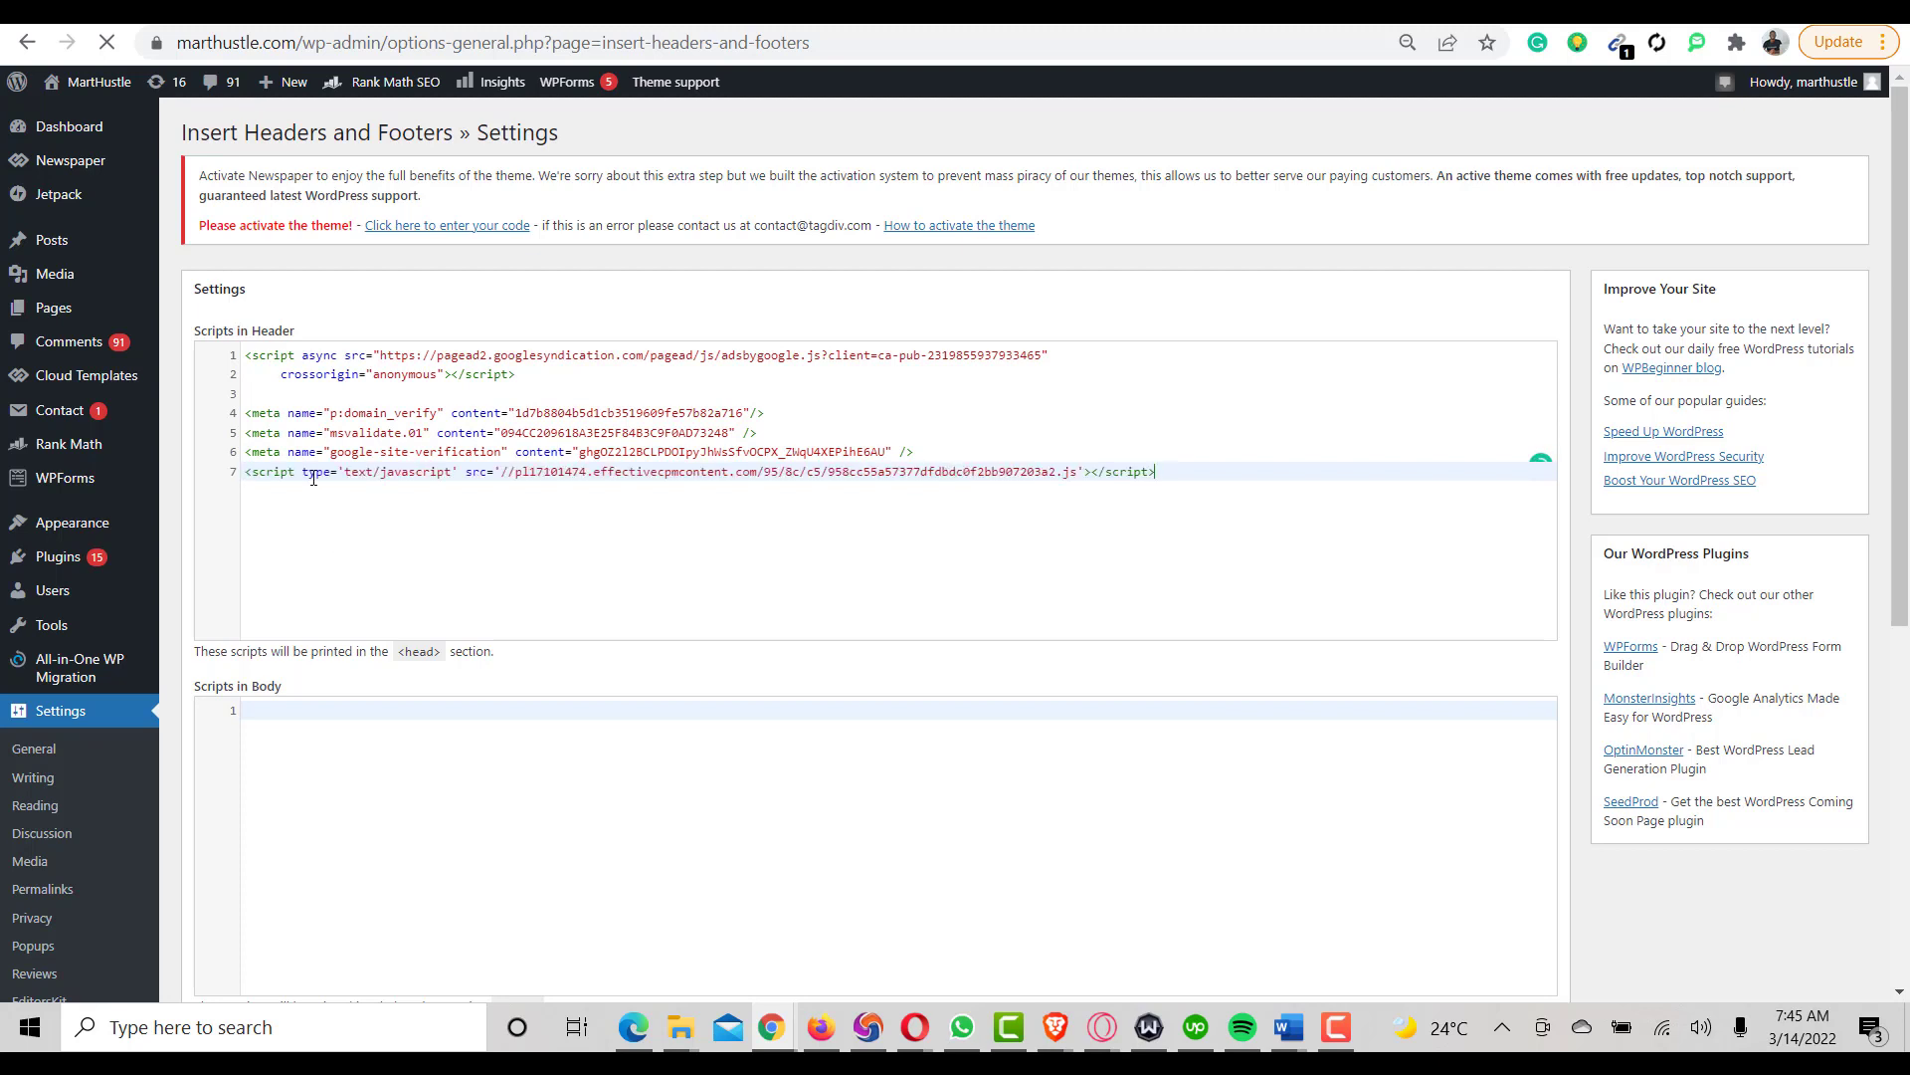
{"action": "scroll", "coordinate": [1413, 338], "scroll_direction": "down", "scroll_amount": 6}
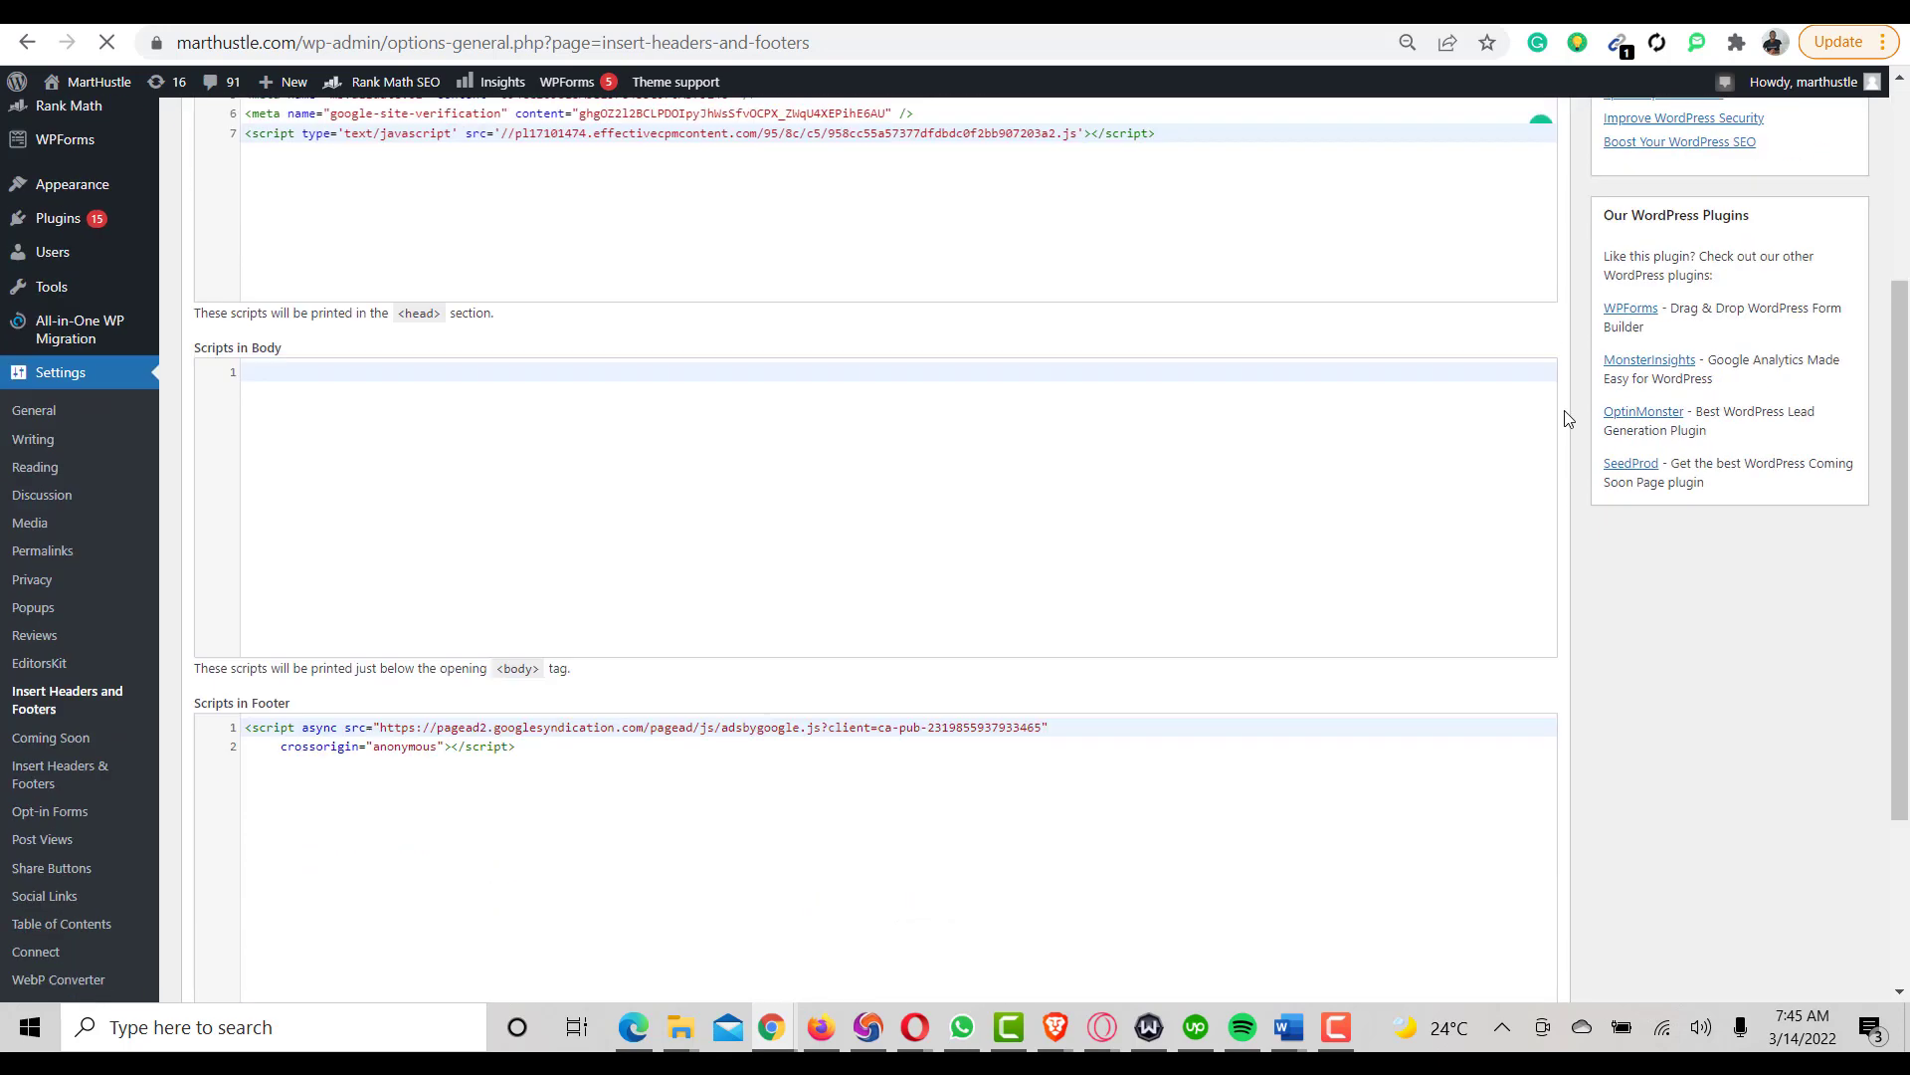
{"action": "left_click", "coordinate": [217, 782]}
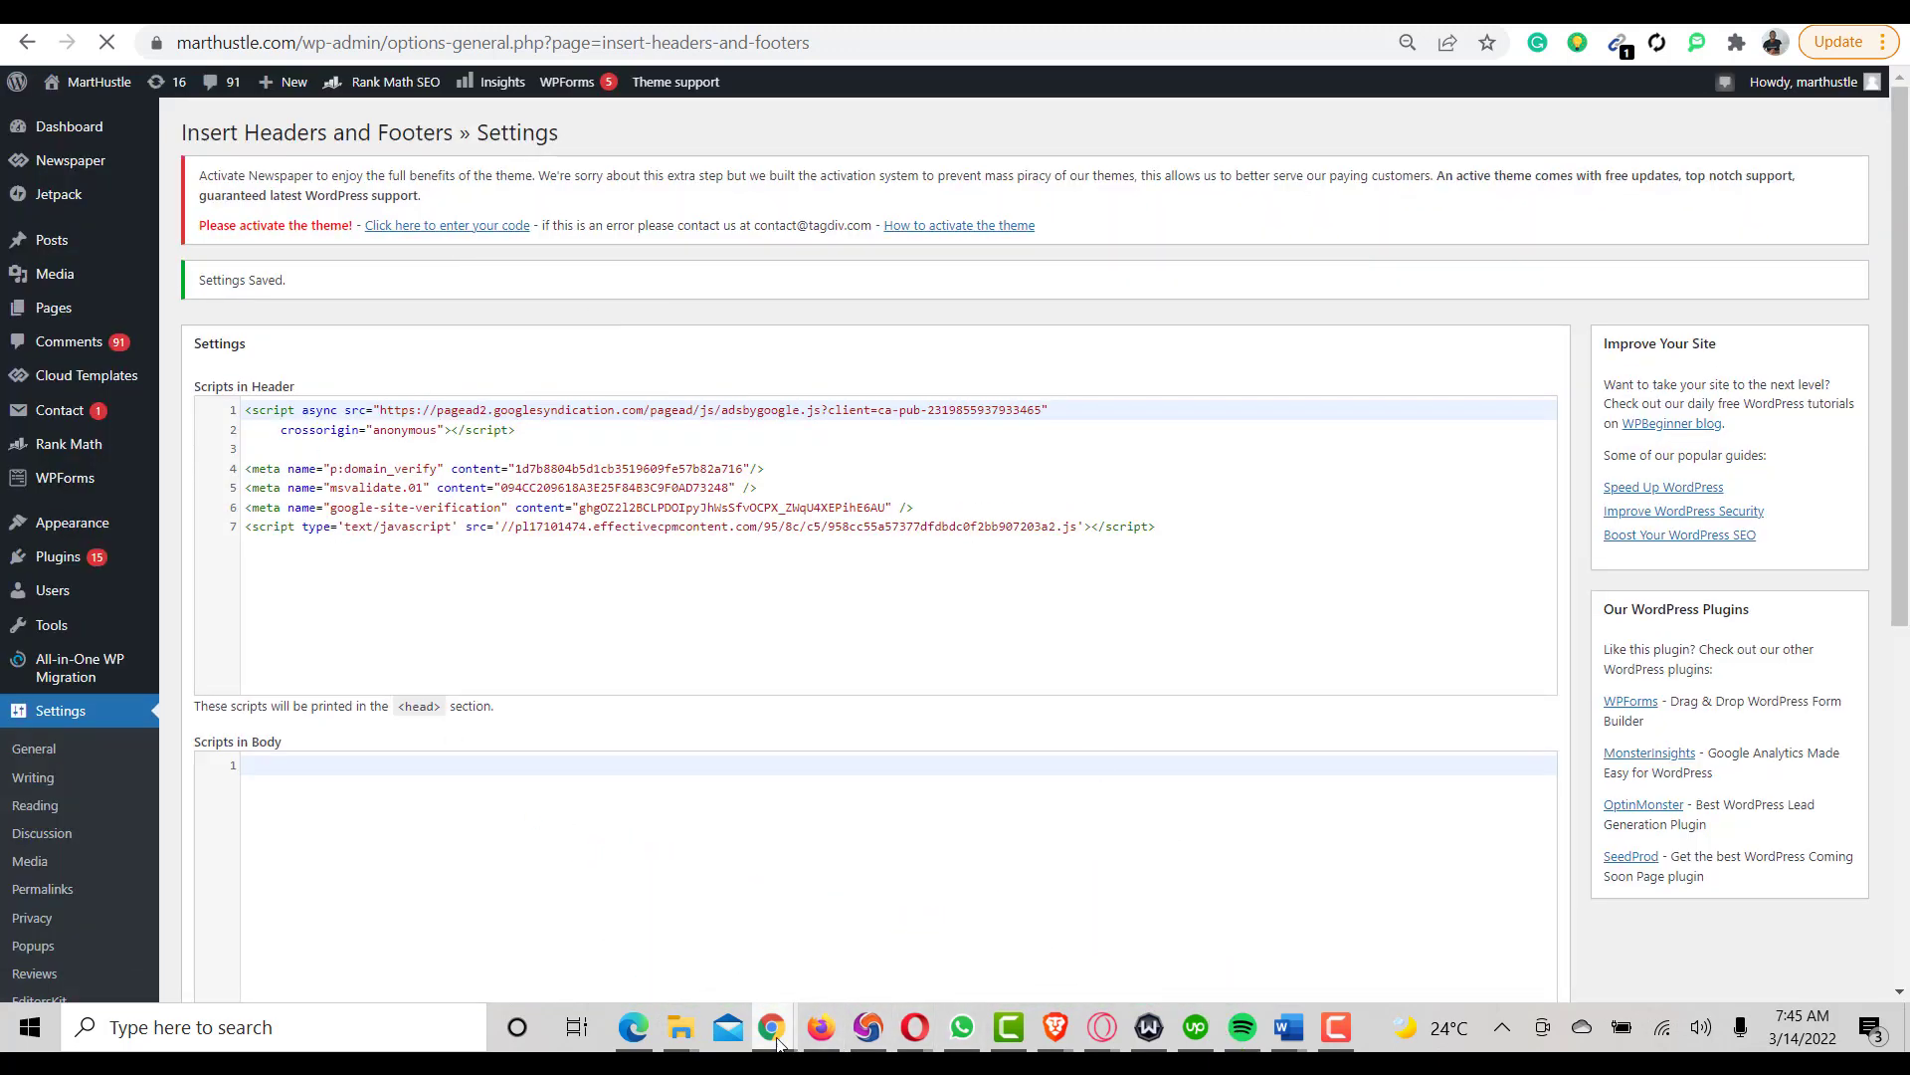
Switch to the Incognito browser window and load marthustle.com in a new tab.
{"action": "mouse_move", "coordinate": [769, 1036]}
{"action": "left_click", "coordinate": [822, 985]}
{"action": "key", "text": "ctrl+t"}
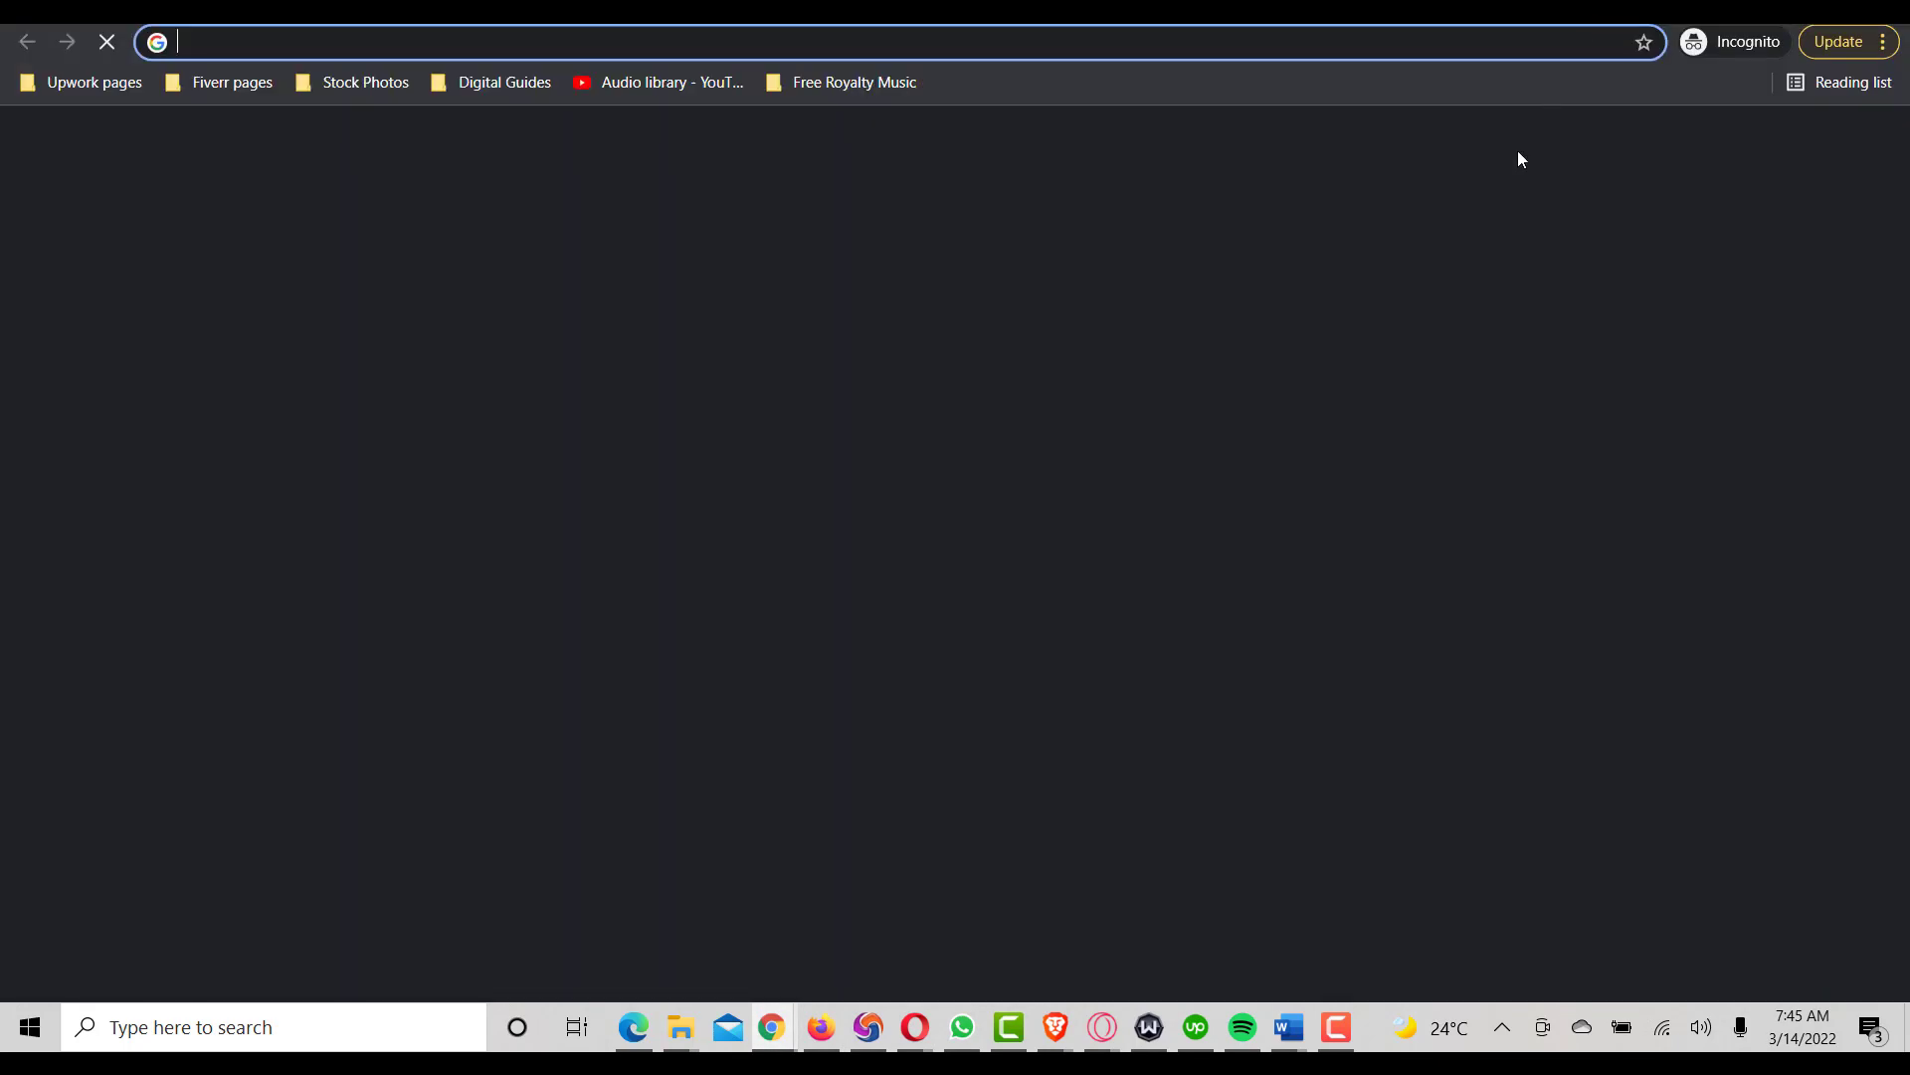
{"action": "type", "text": "mart"}
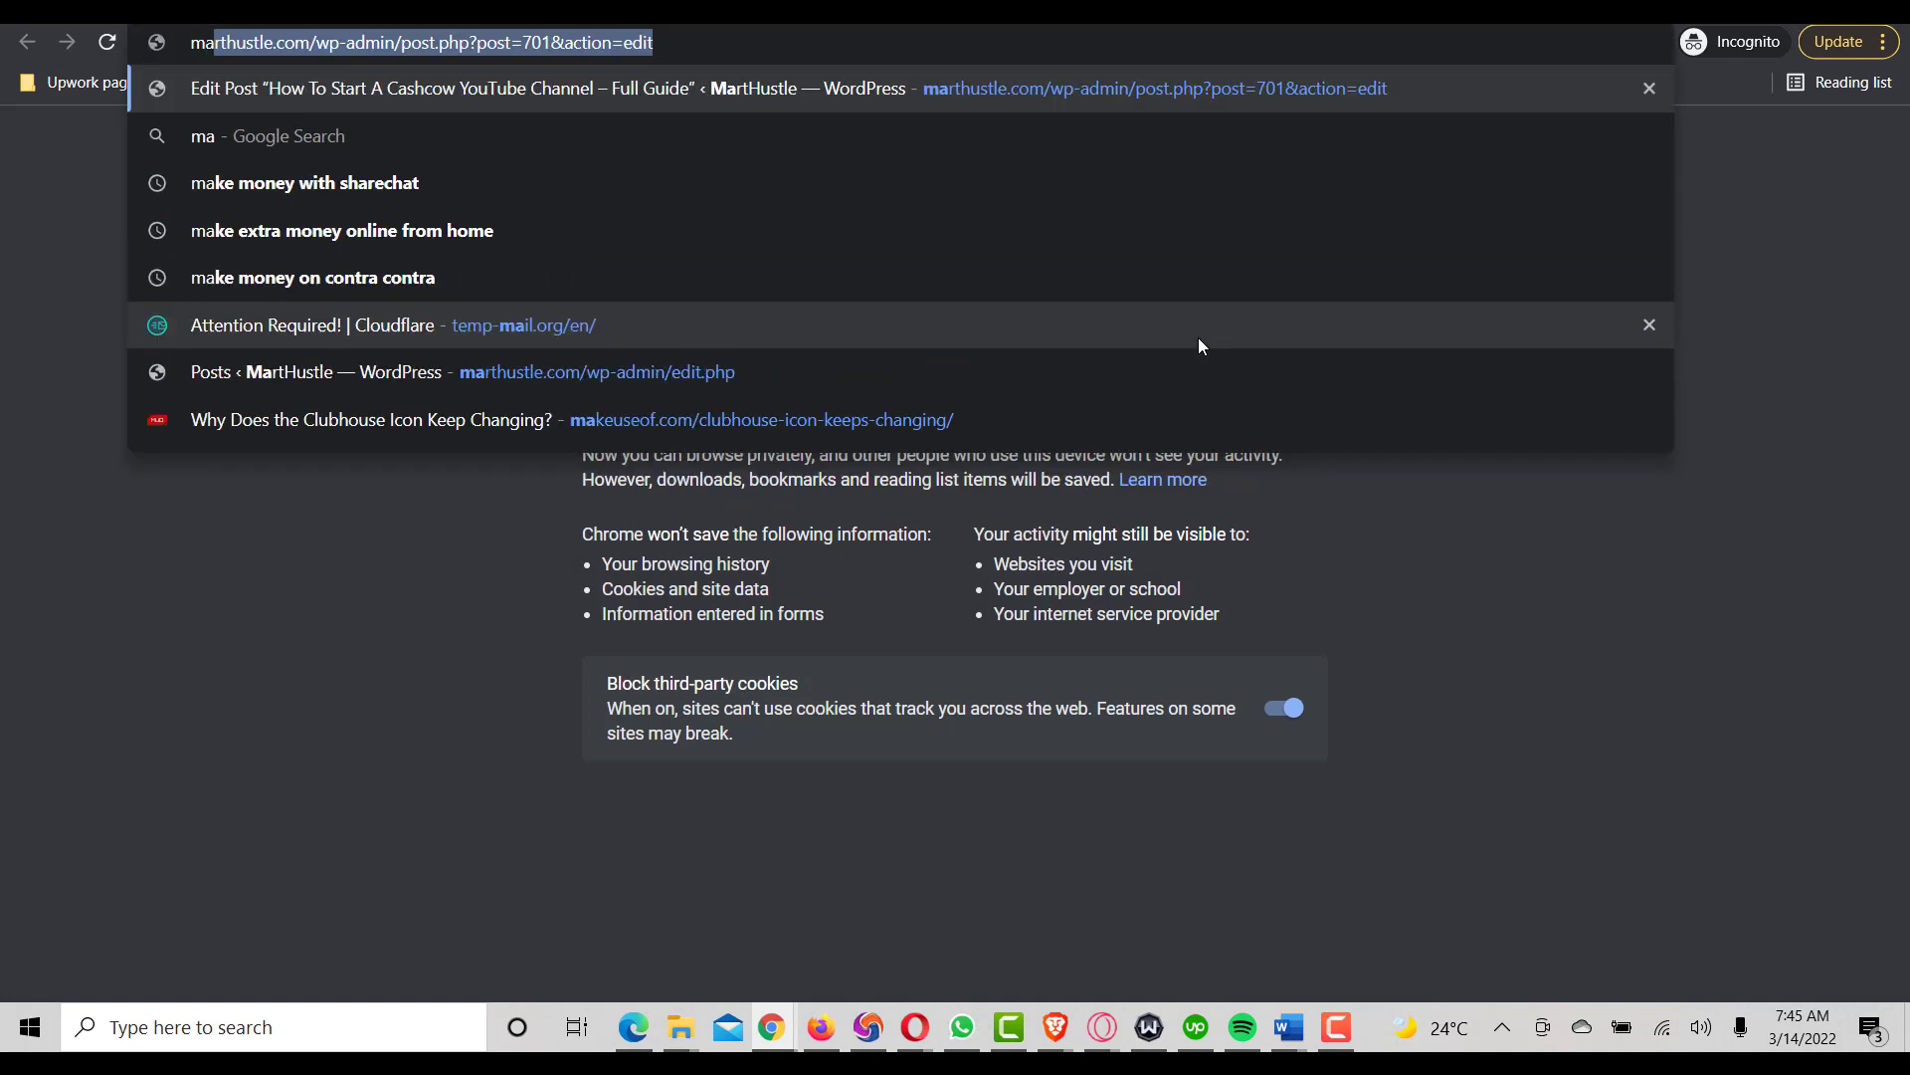
{"action": "type", "text": "hustle.com/wp-adm"}
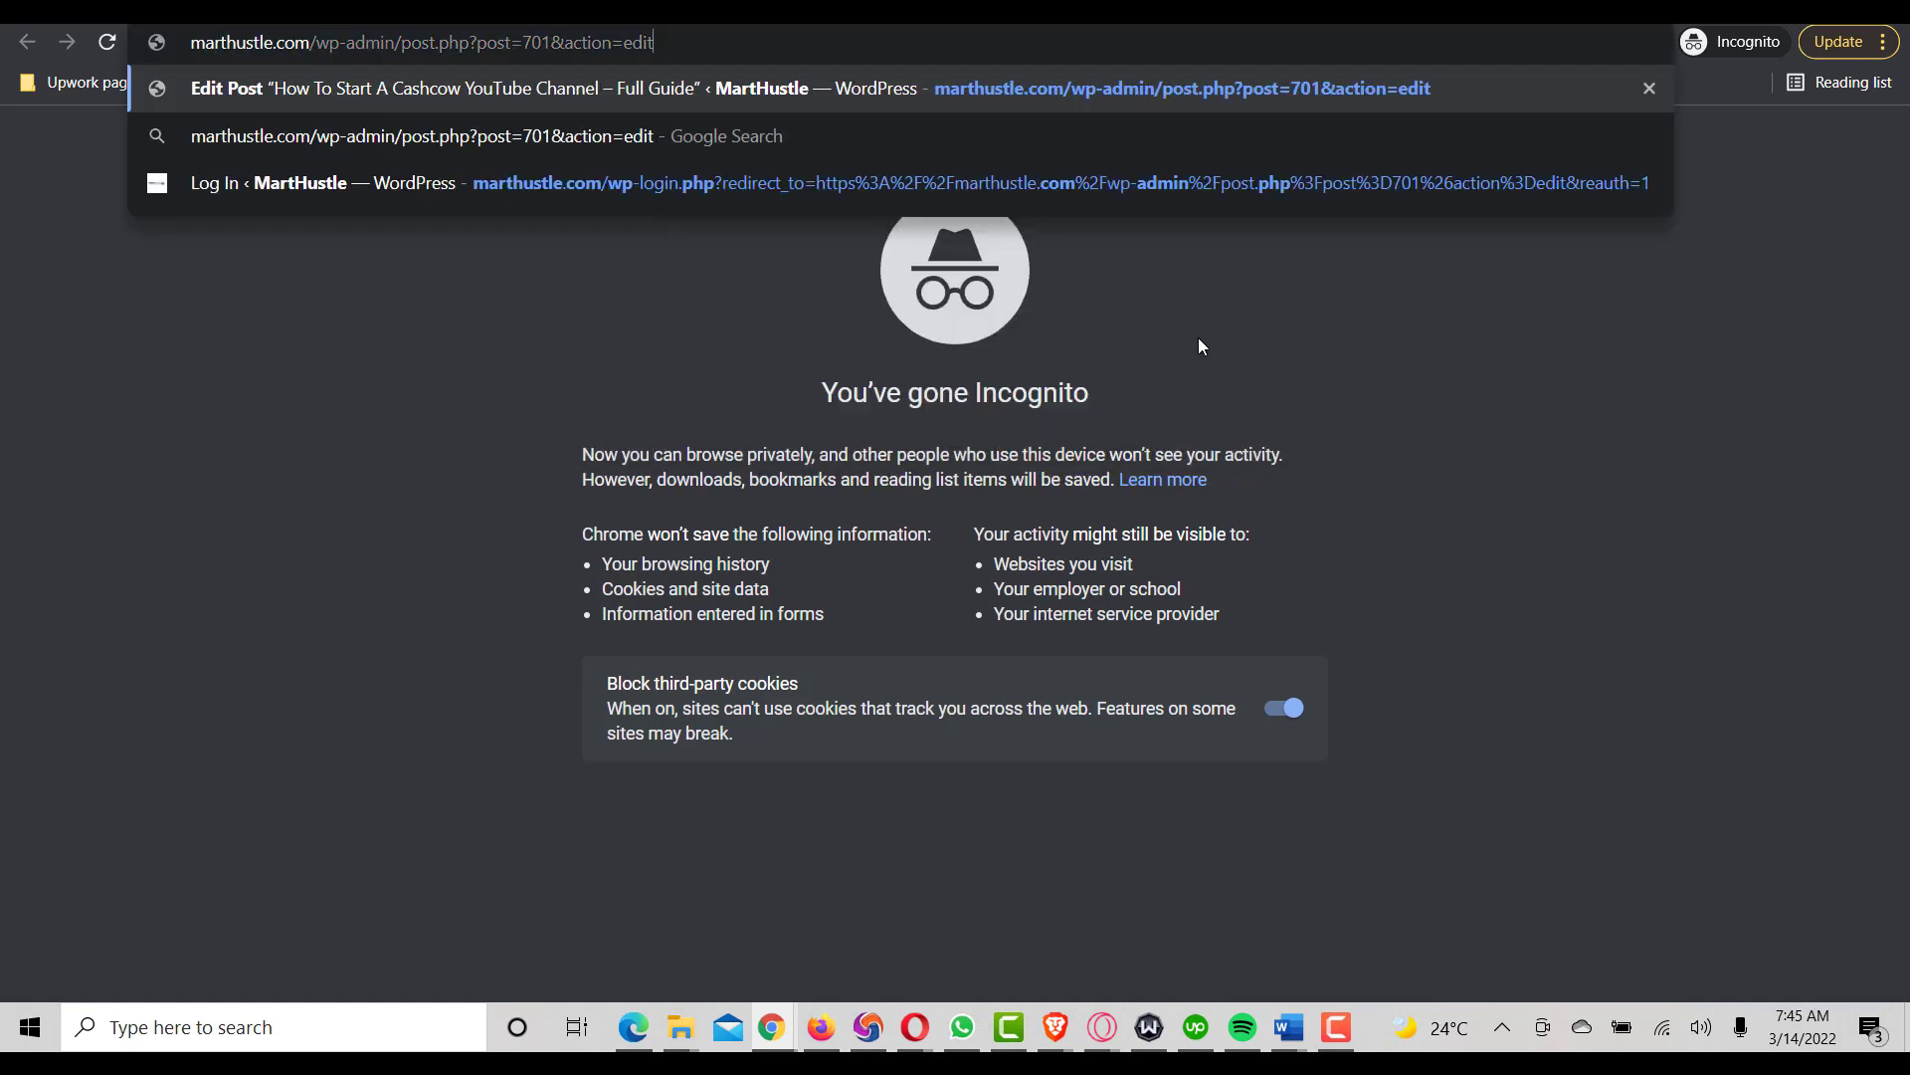
{"action": "key", "text": "BackSpace"}
{"action": "key", "text": "BackSpace"}
{"action": "key", "text": "BackSpace"}
{"action": "key", "text": "BackSpace"}
{"action": "key", "text": "BackSpace"}
{"action": "key", "text": "BackSpace"}
{"action": "key", "text": "BackSpace"}
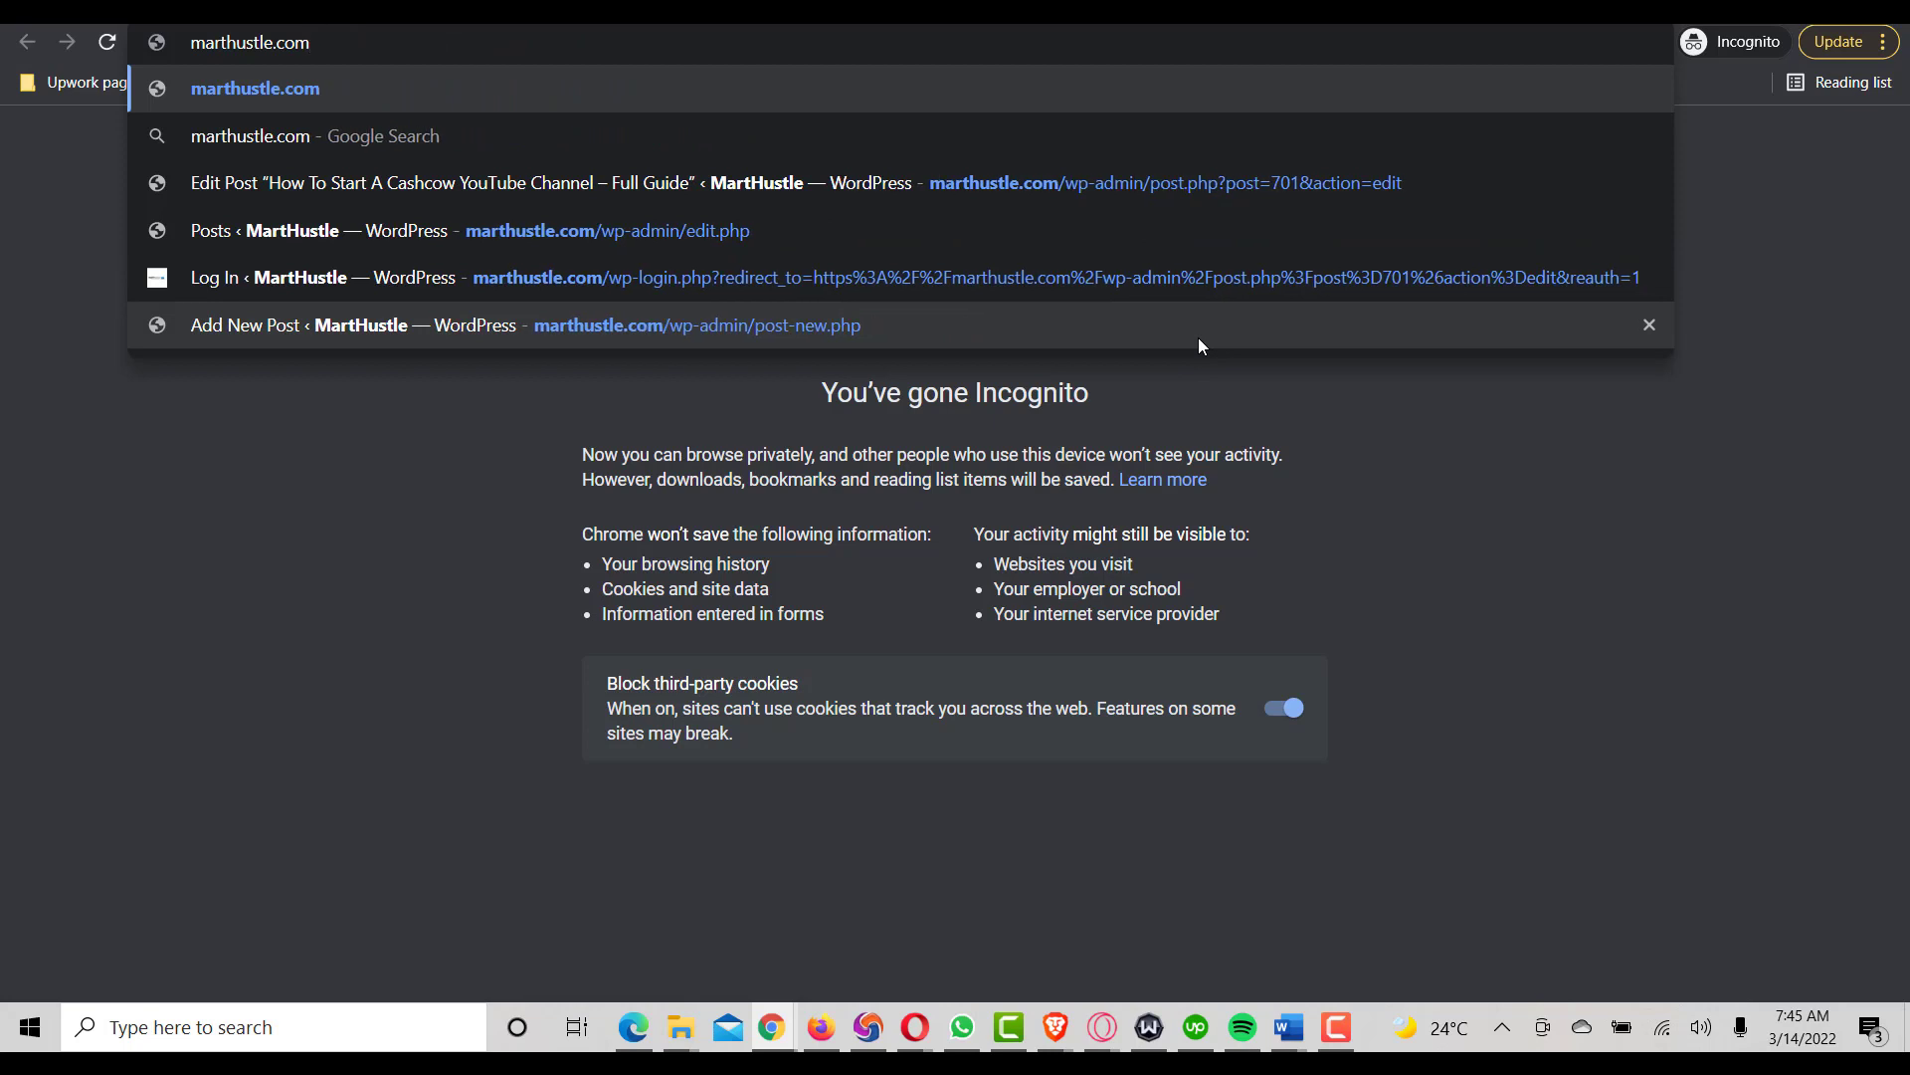
{"action": "key", "text": "Return"}
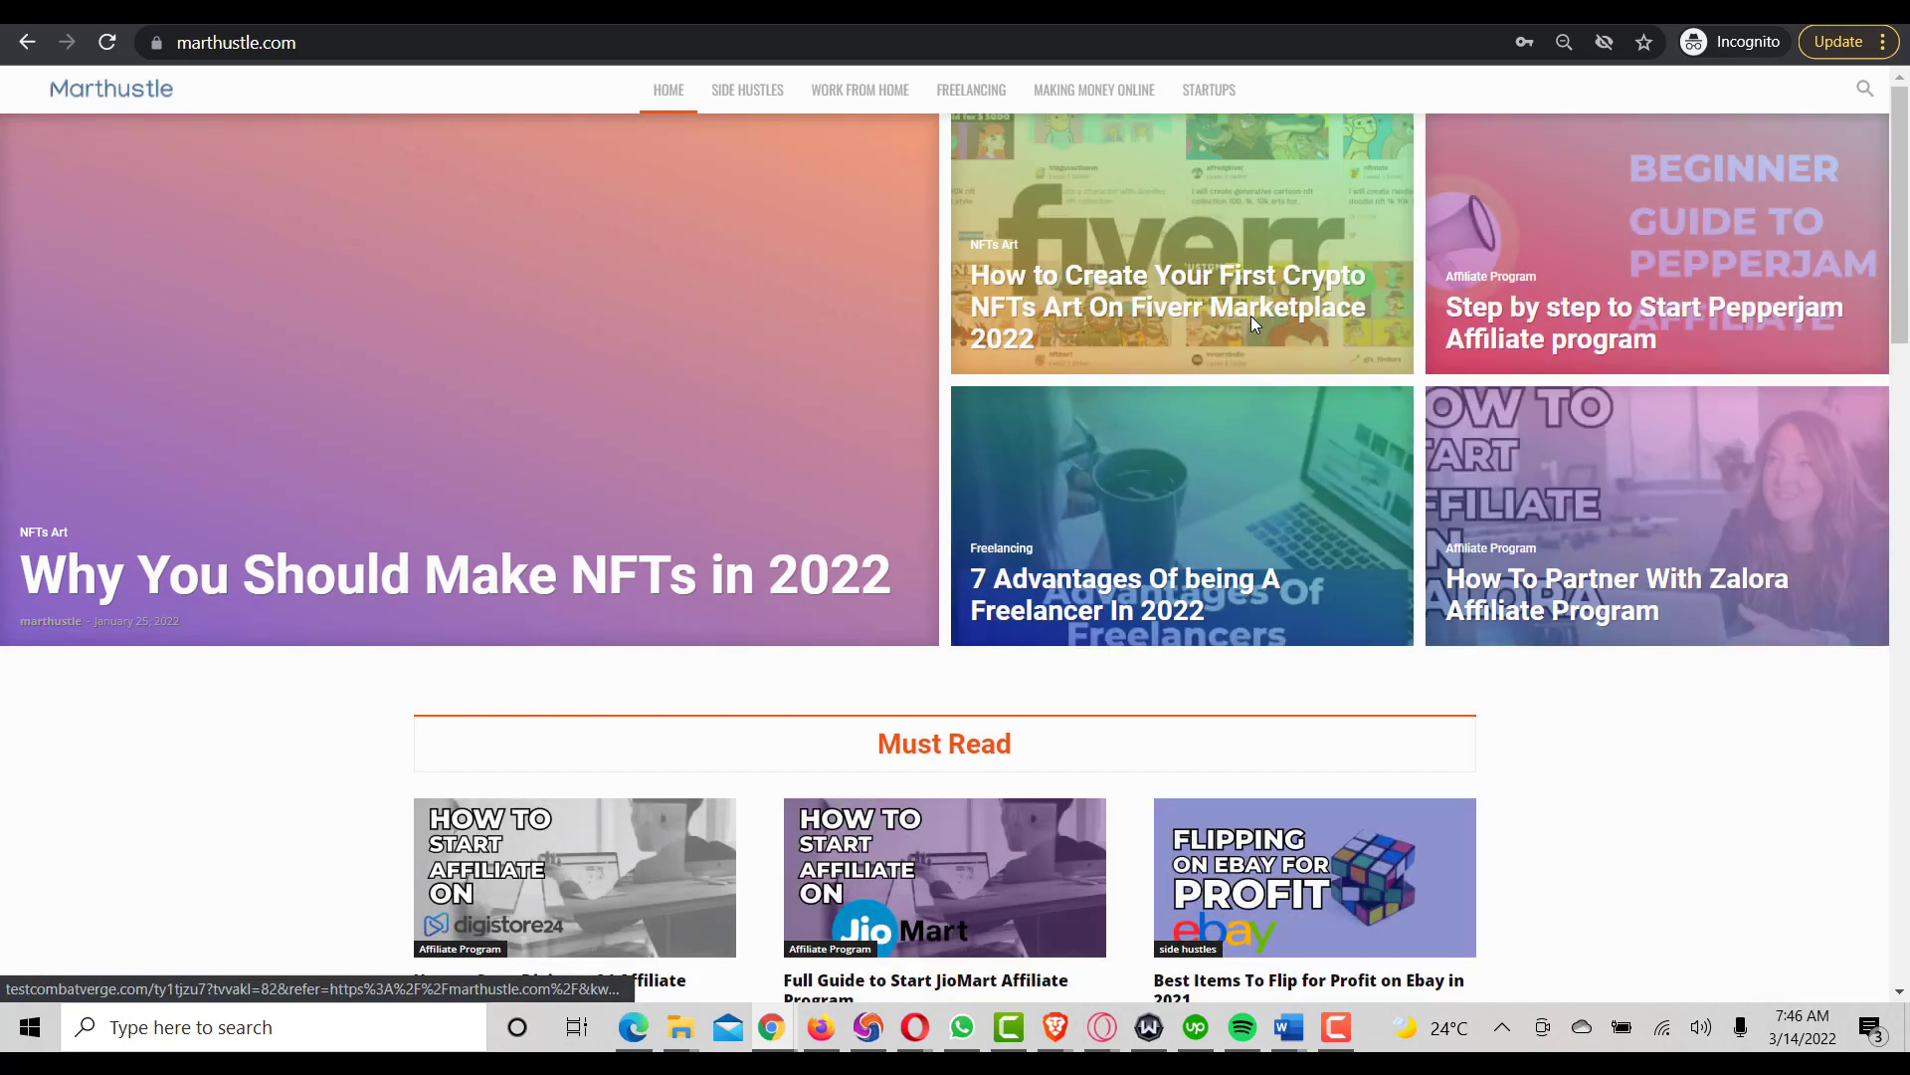
Examine the marthustle.com homepage down to its footer and back up to check how the popunder ad behaves.
{"action": "scroll", "coordinate": [1187, 499], "scroll_direction": "down", "scroll_amount": 7}
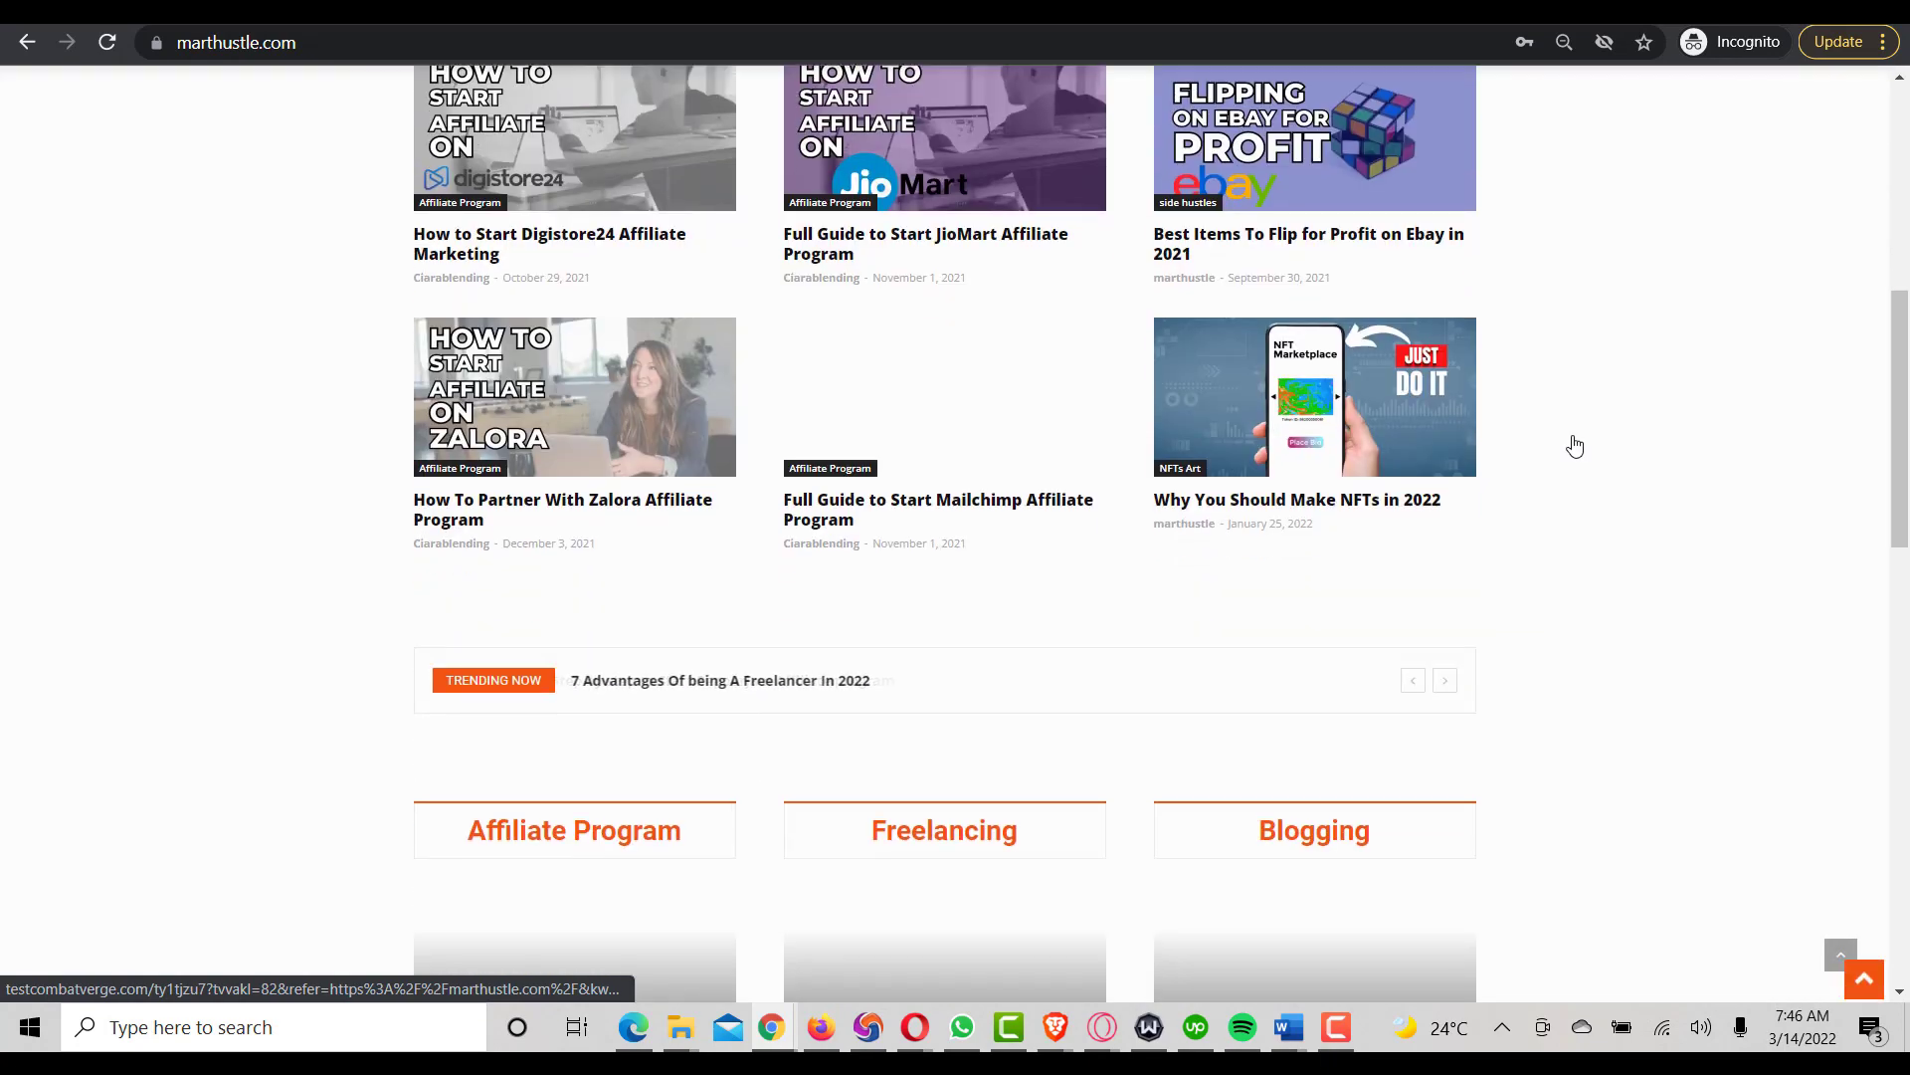
{"action": "scroll", "coordinate": [1572, 437], "scroll_direction": "down", "scroll_amount": 2}
{"action": "scroll", "coordinate": [1612, 351], "scroll_direction": "down", "scroll_amount": 12}
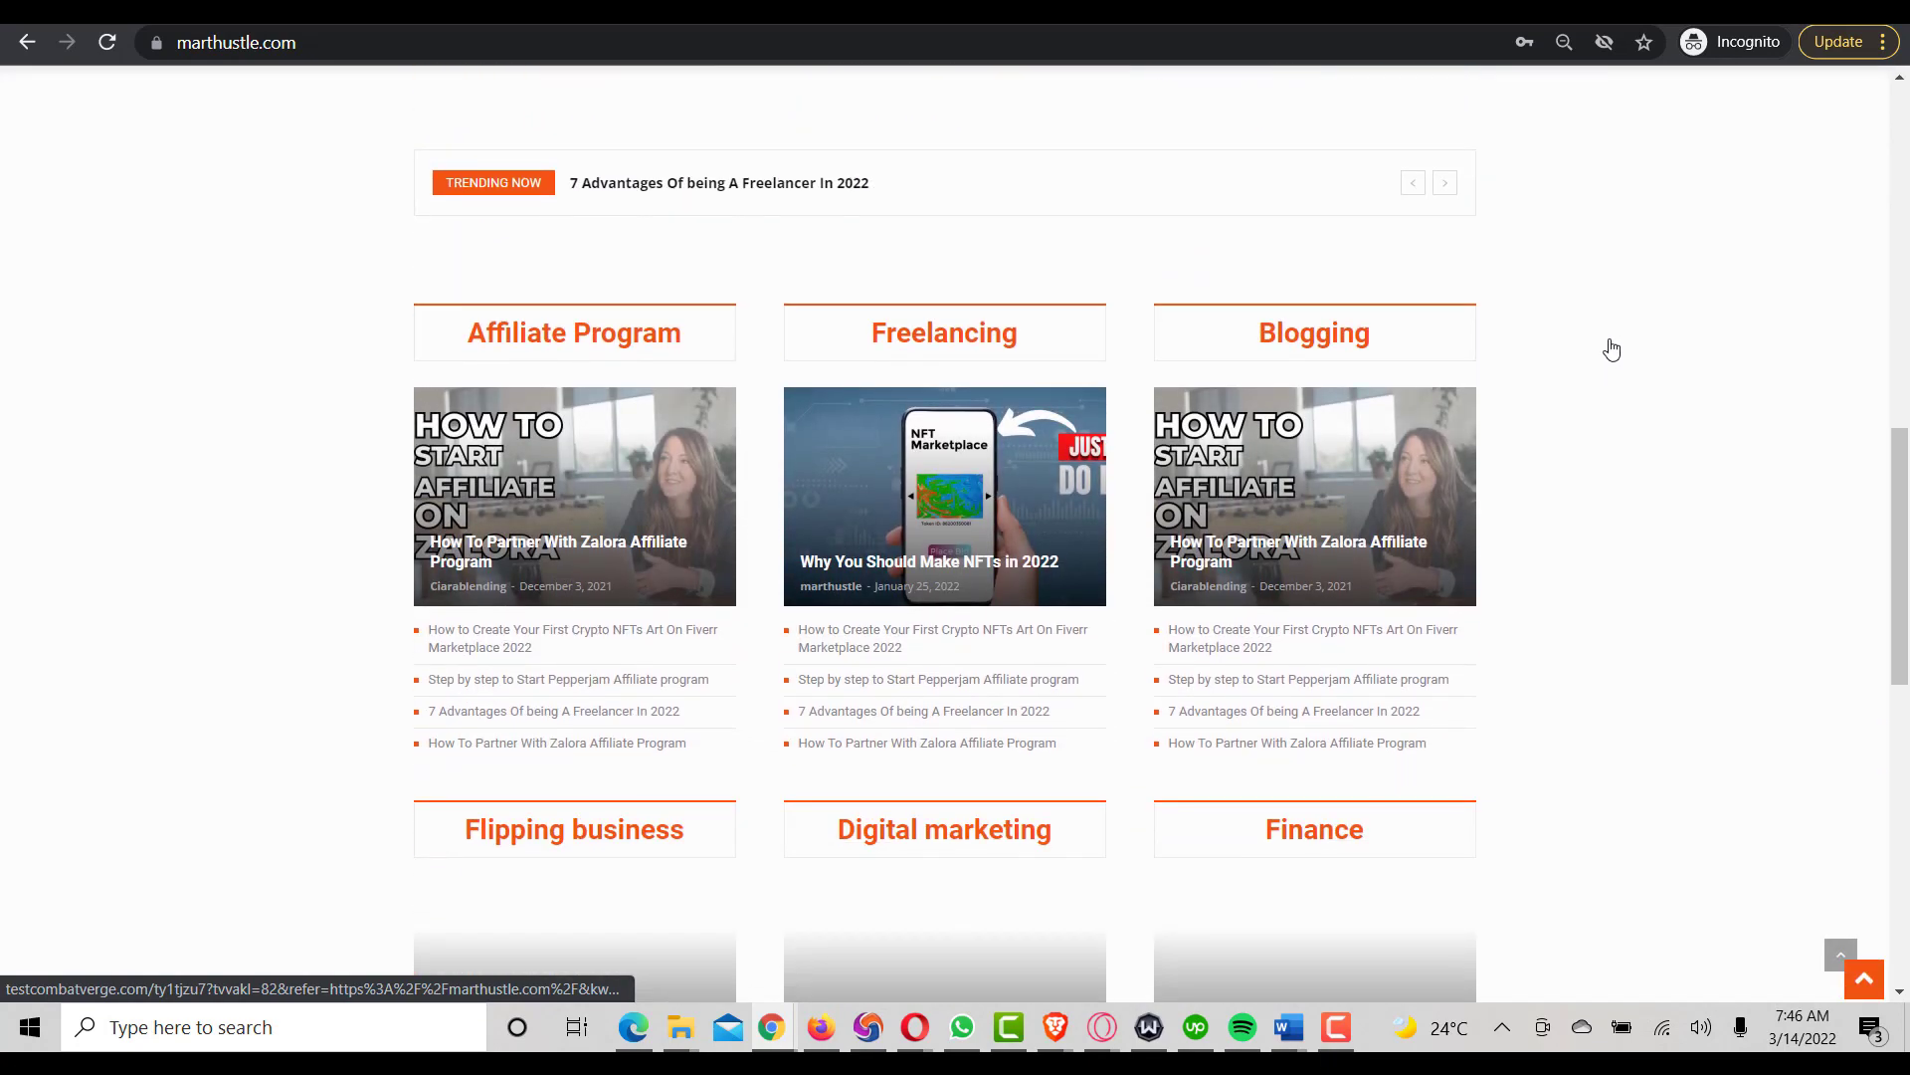
{"action": "scroll", "coordinate": [1614, 350], "scroll_direction": "down", "scroll_amount": 2}
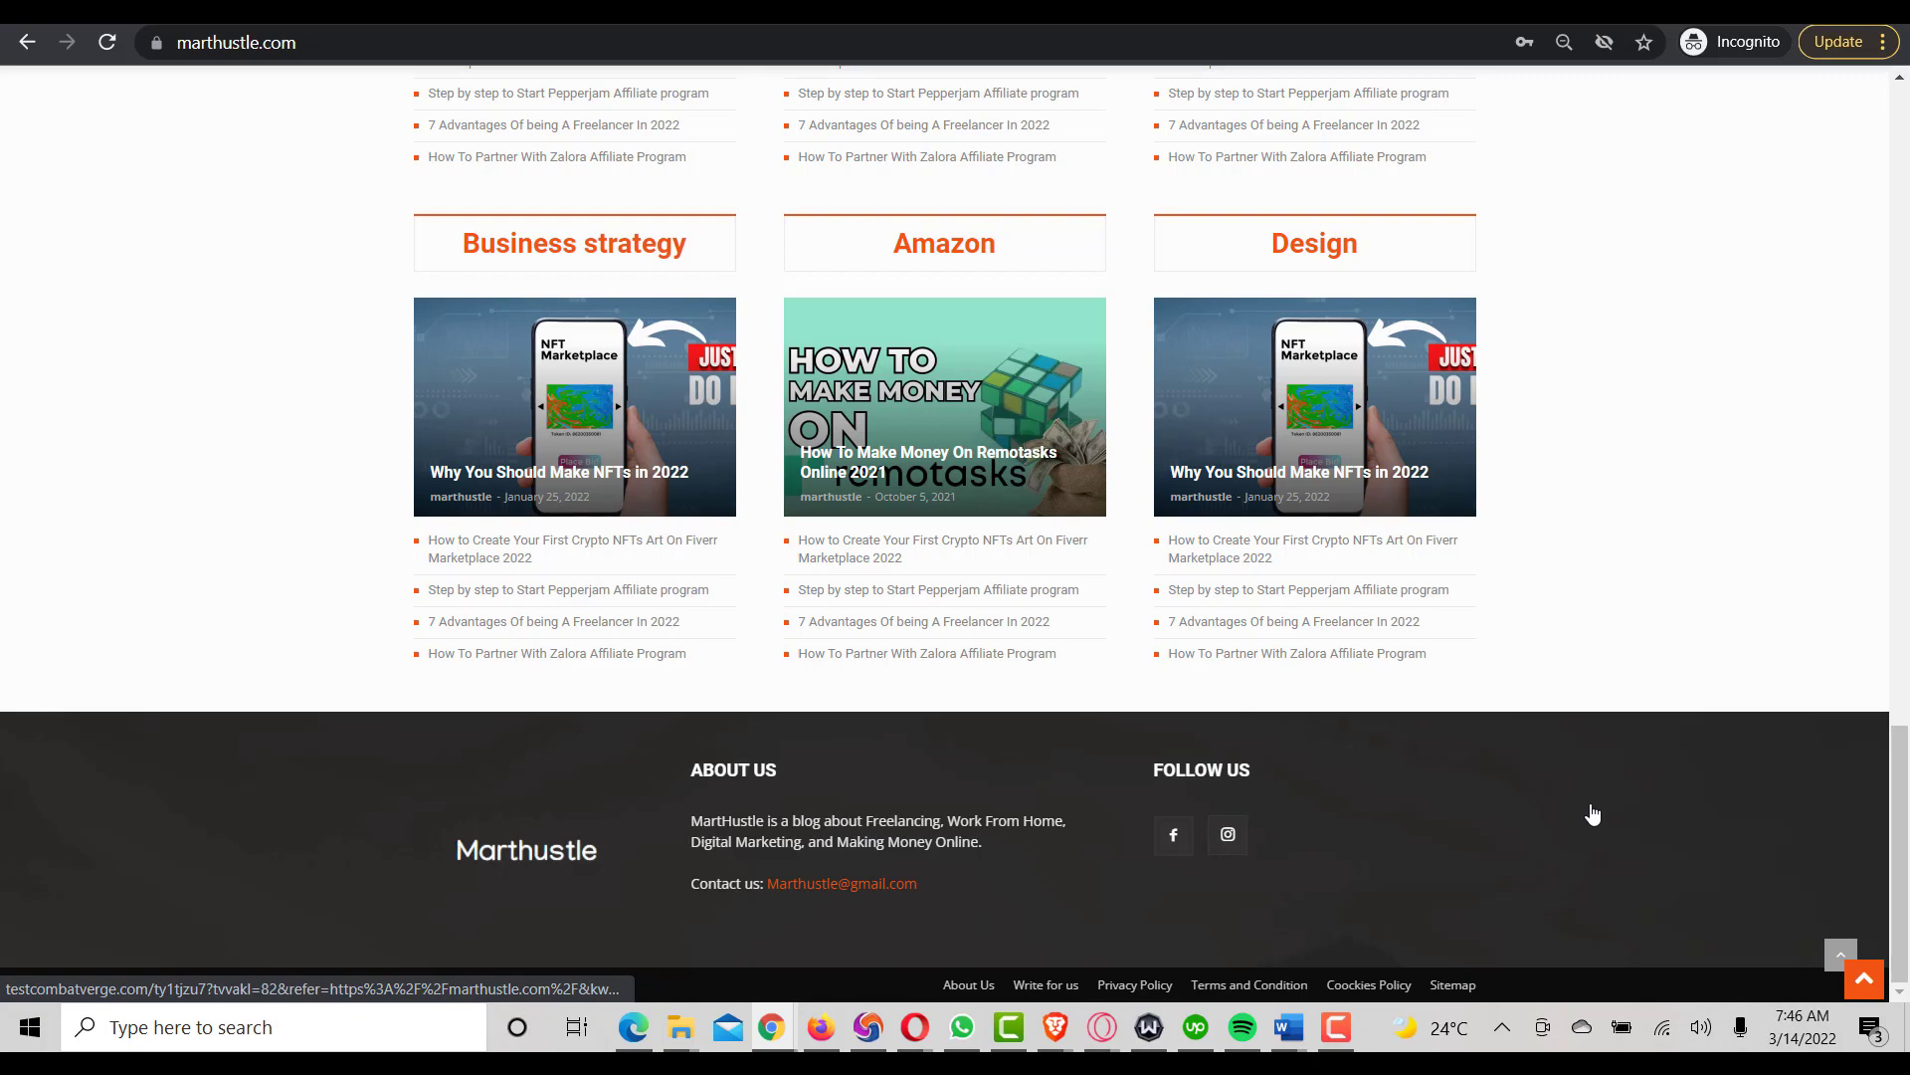
{"action": "scroll", "coordinate": [1633, 823], "scroll_direction": "up", "scroll_amount": 10}
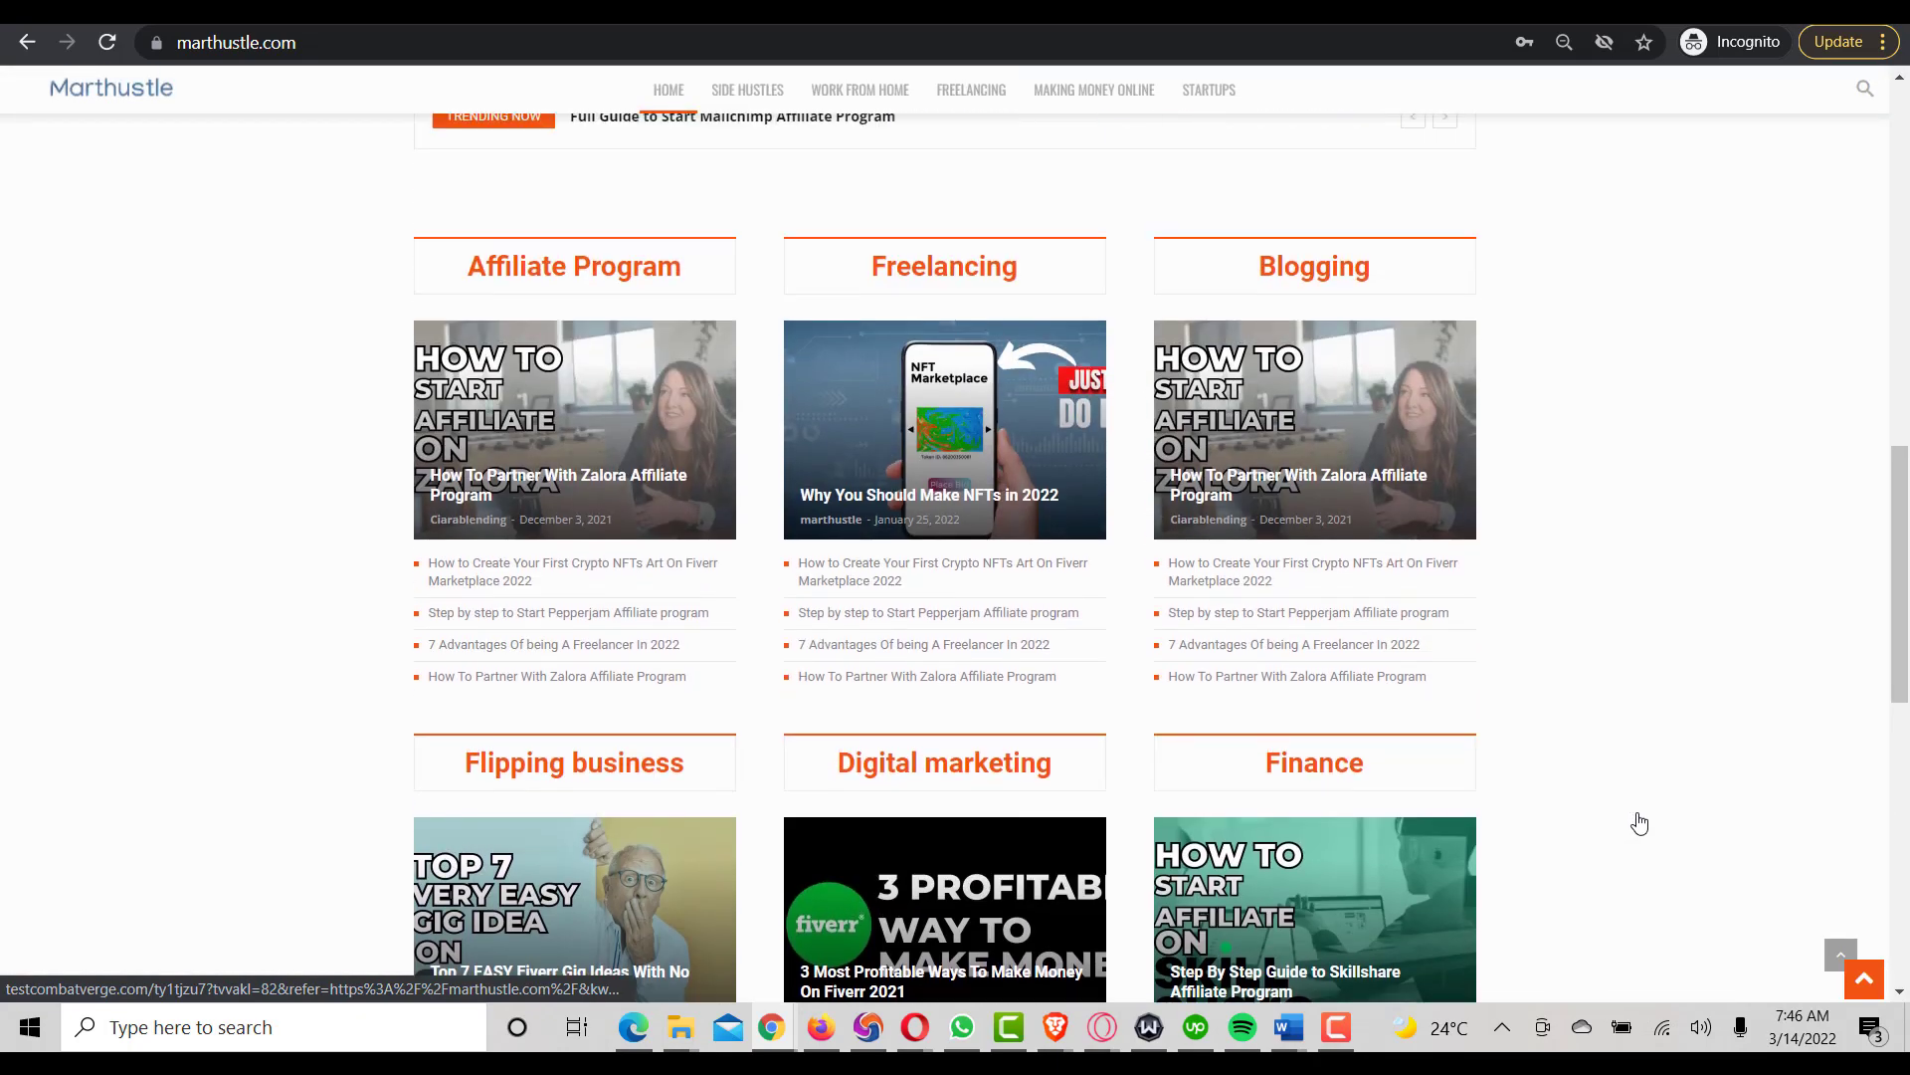
{"action": "scroll", "coordinate": [1653, 801], "scroll_direction": "up", "scroll_amount": 10}
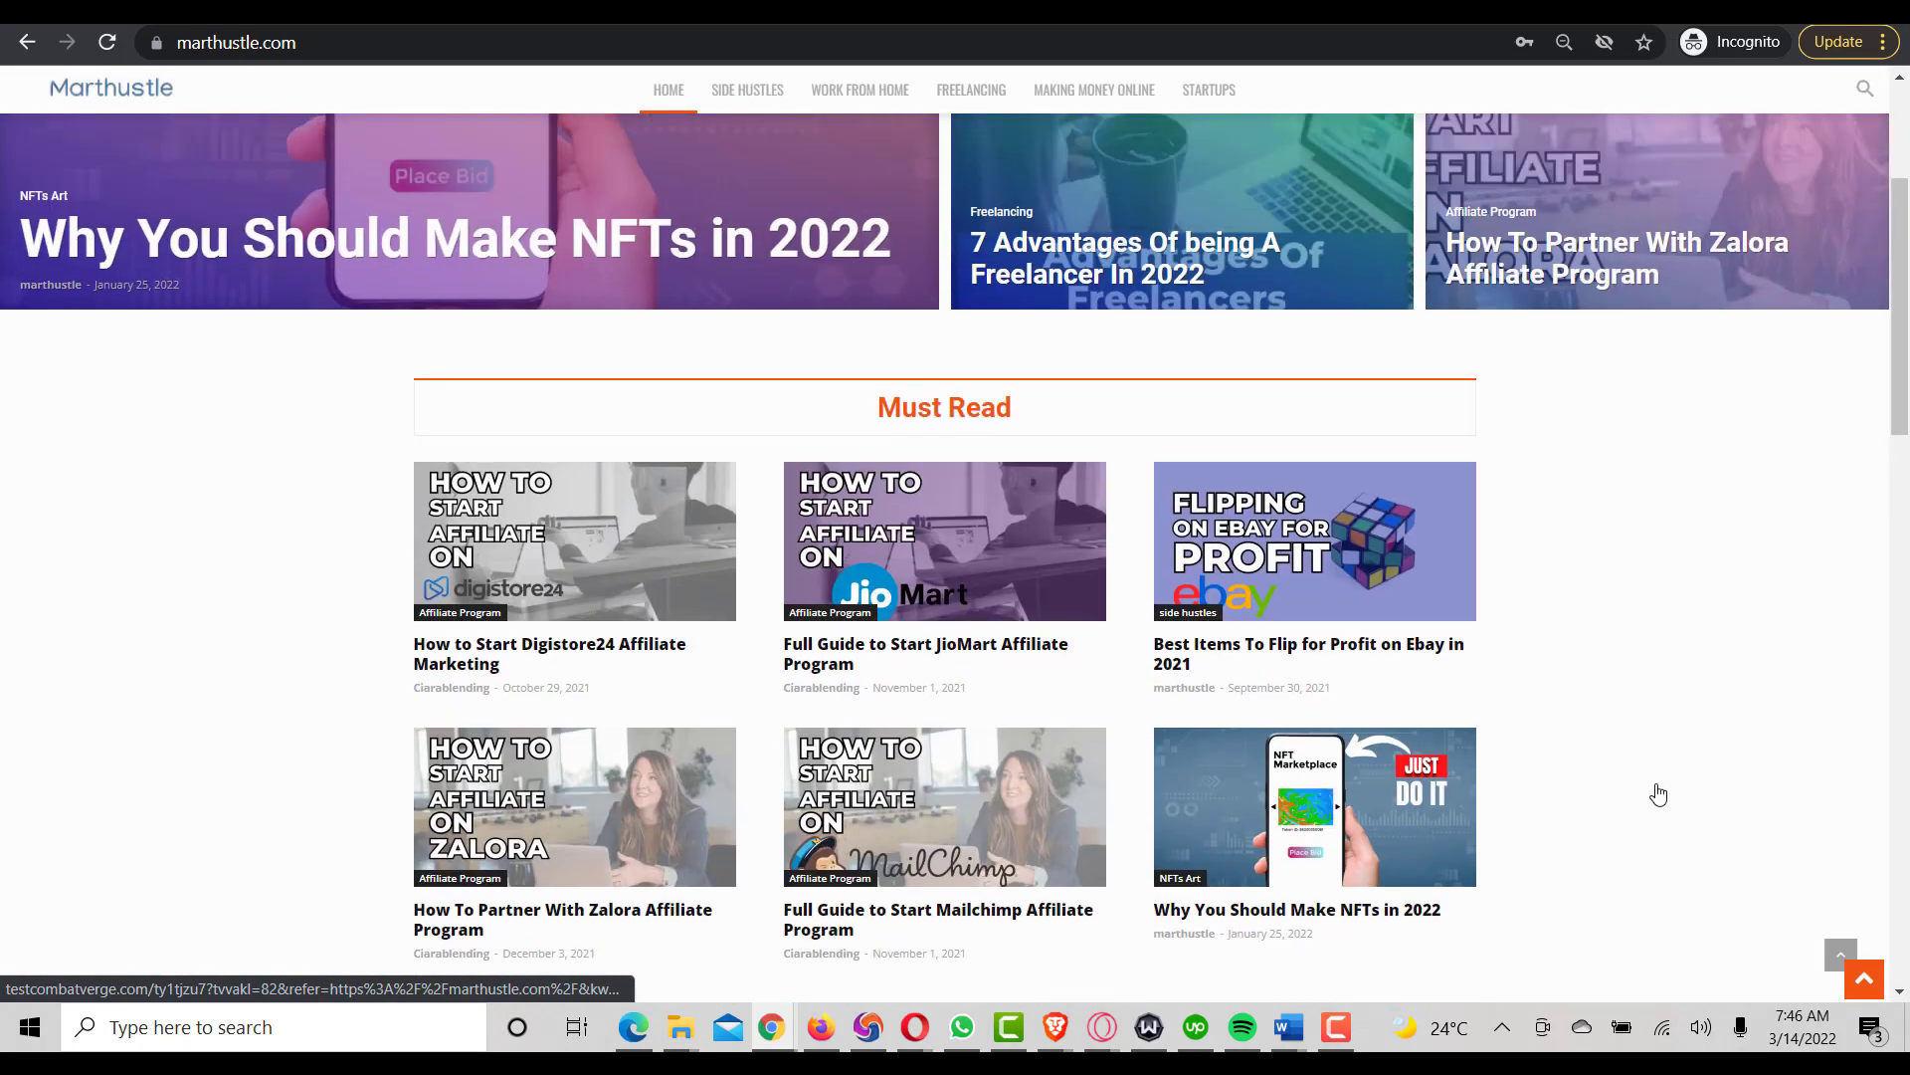
Review the marthustle.com homepage from the featured posts through the category sections to the footer for visible ads.
{"action": "scroll", "coordinate": [1664, 794], "scroll_direction": "up", "scroll_amount": 1}
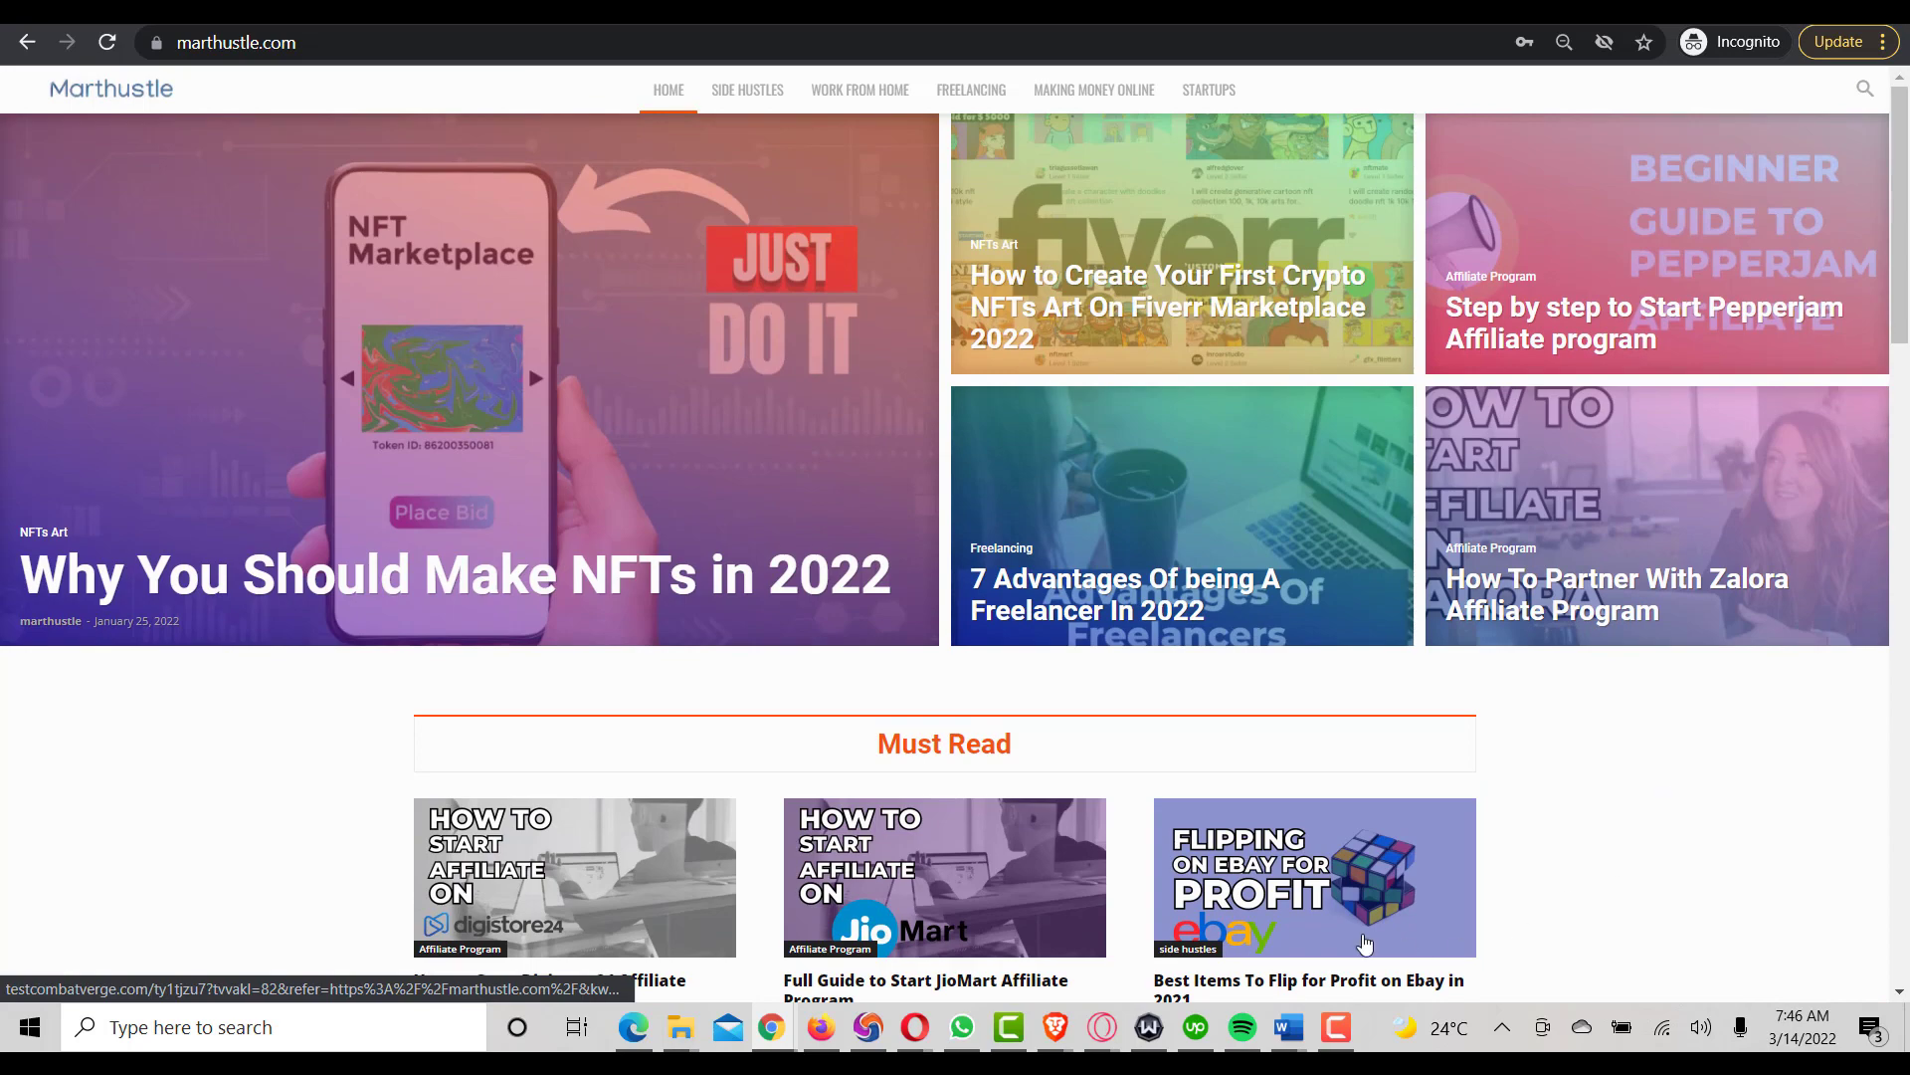
{"action": "scroll", "coordinate": [1191, 802], "scroll_direction": "down", "scroll_amount": 15}
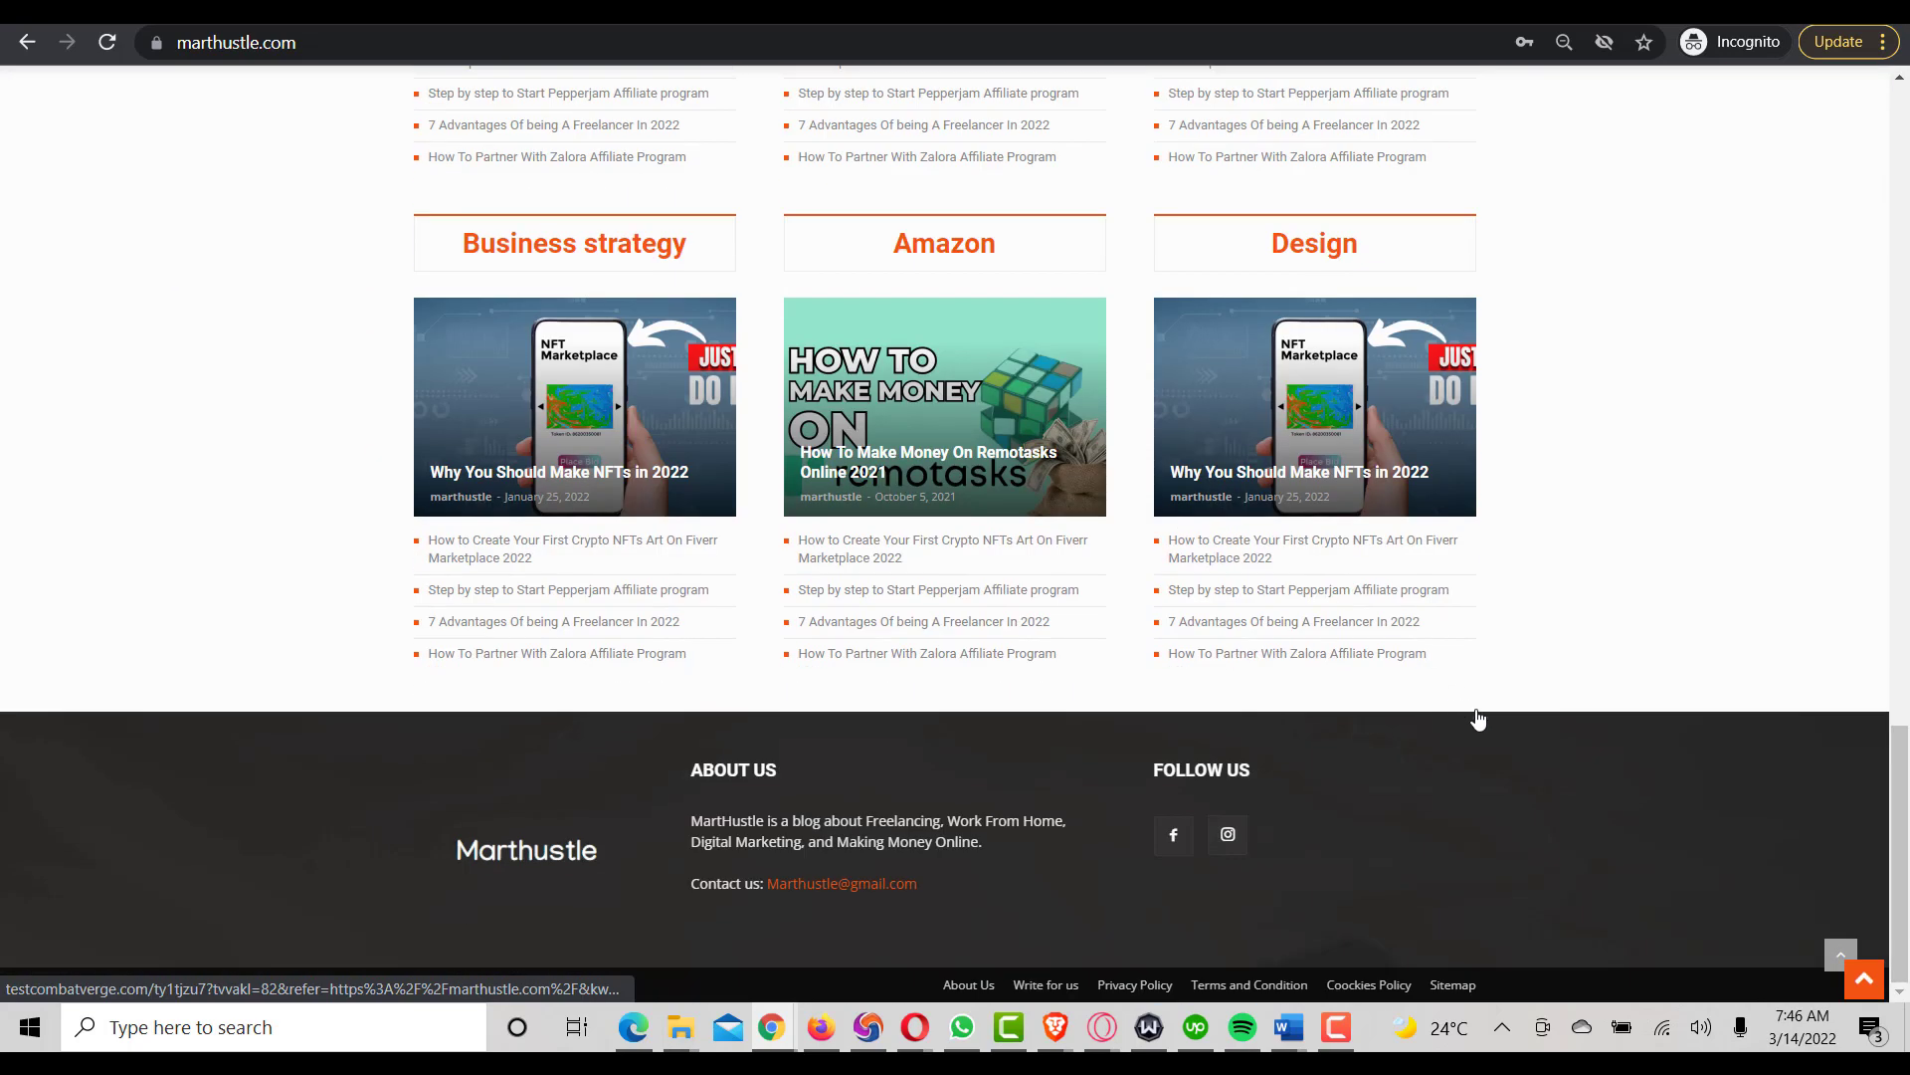
{"action": "scroll", "coordinate": [1508, 697], "scroll_direction": "up", "scroll_amount": 15}
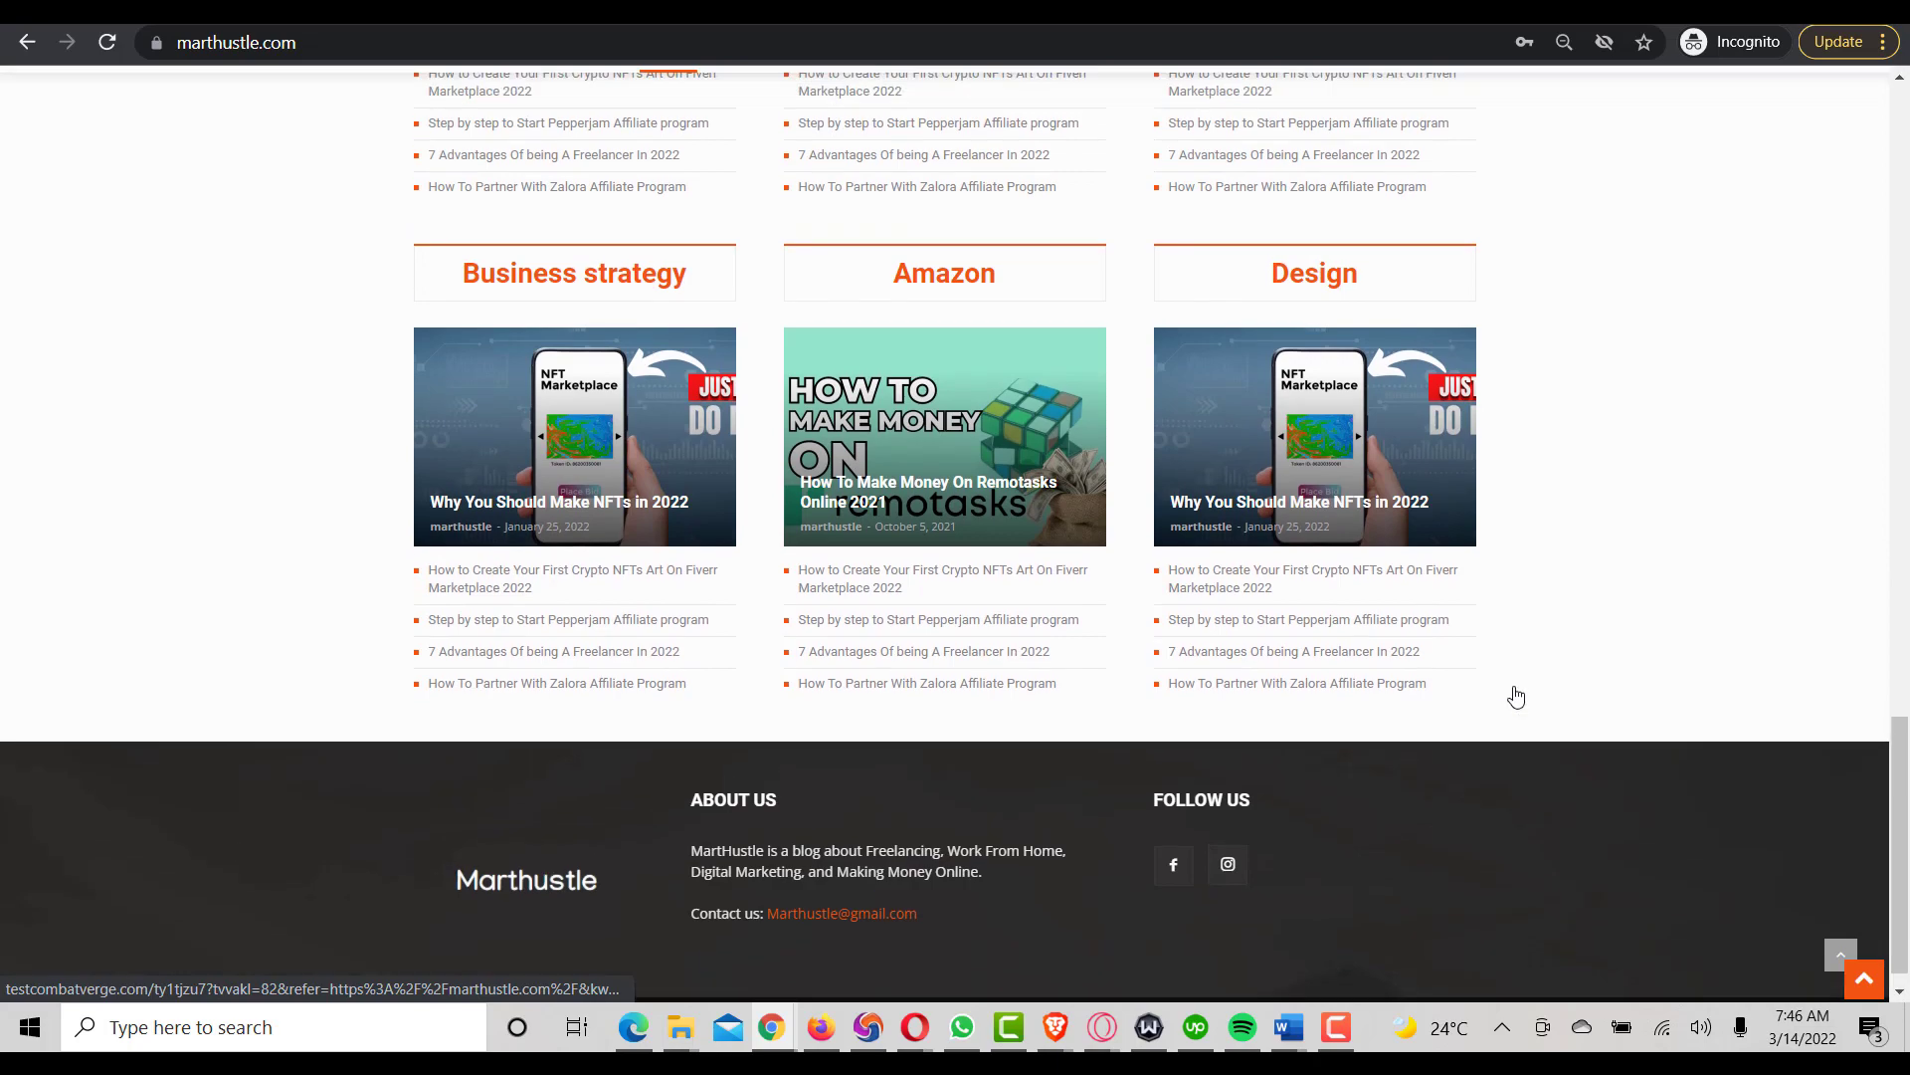
{"action": "scroll", "coordinate": [1546, 682], "scroll_direction": "down", "scroll_amount": 8}
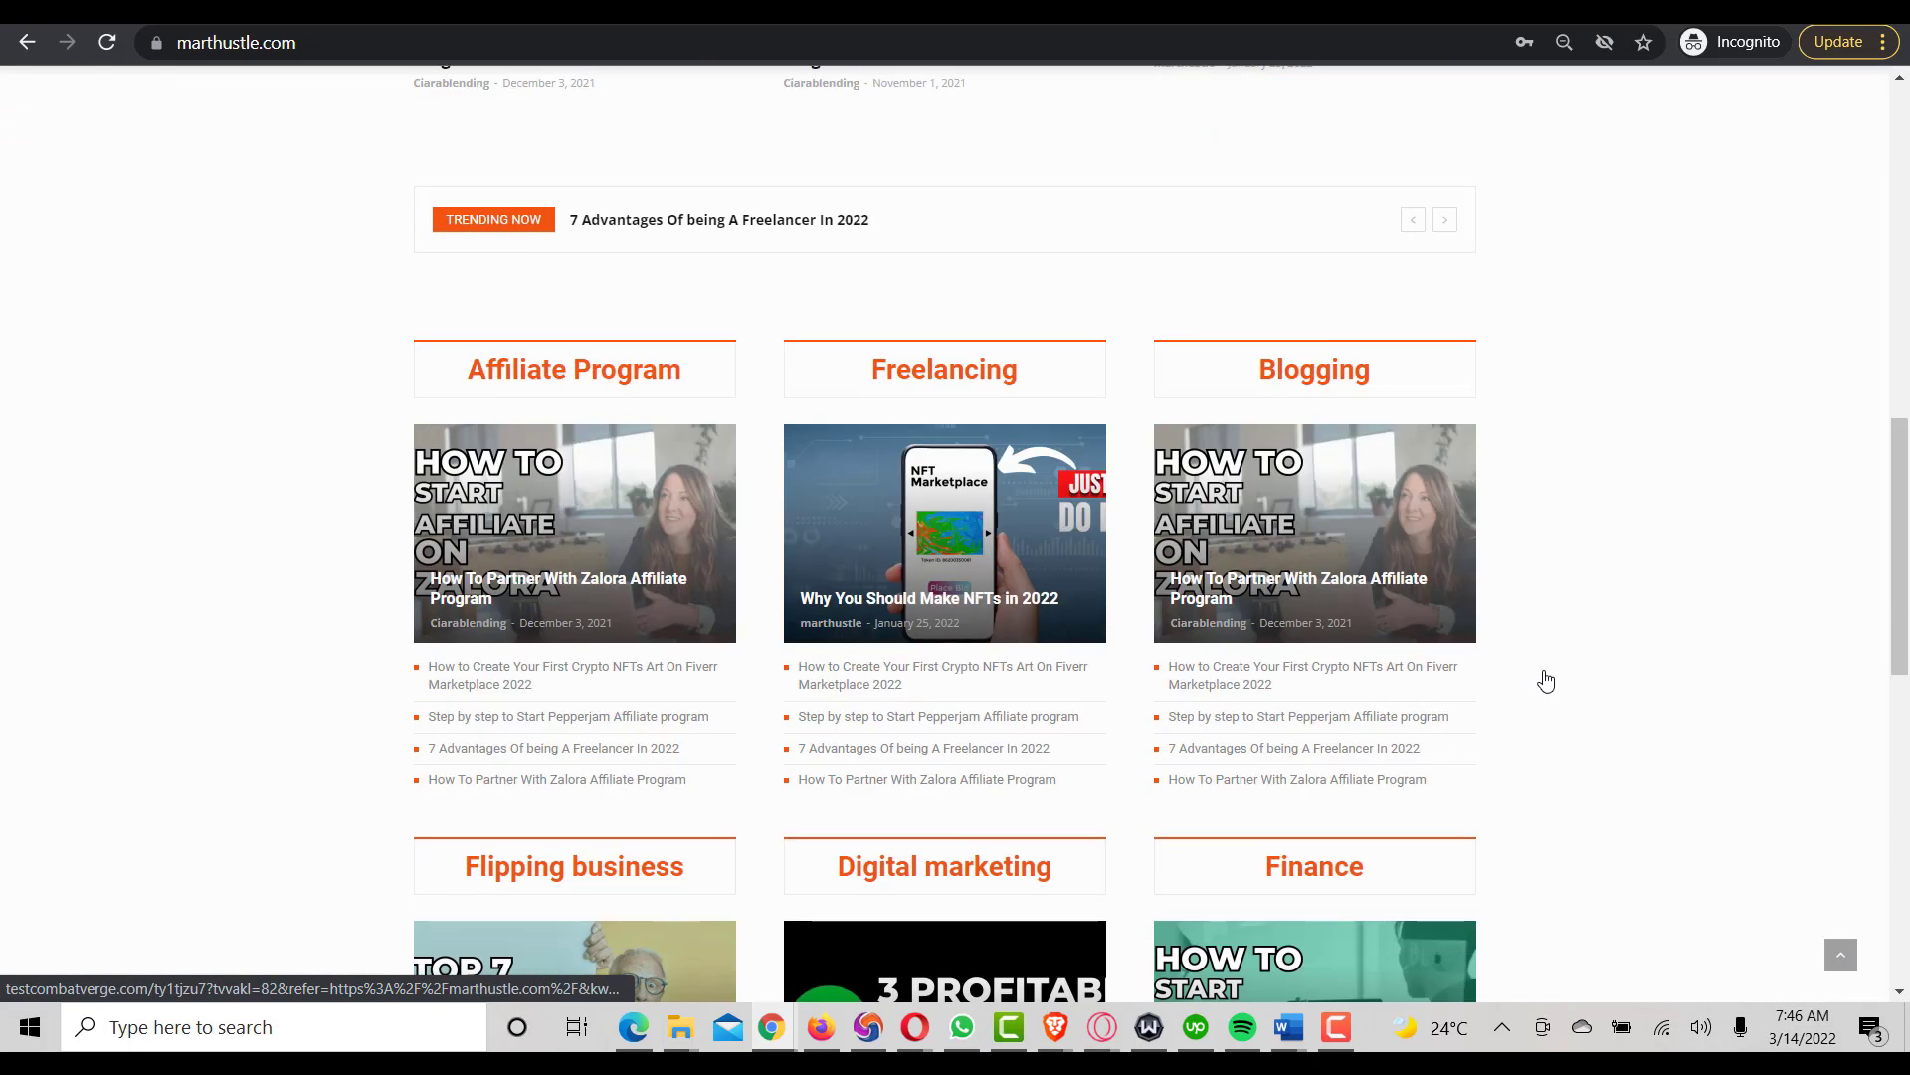
{"action": "scroll", "coordinate": [1546, 681], "scroll_direction": "up", "scroll_amount": 11}
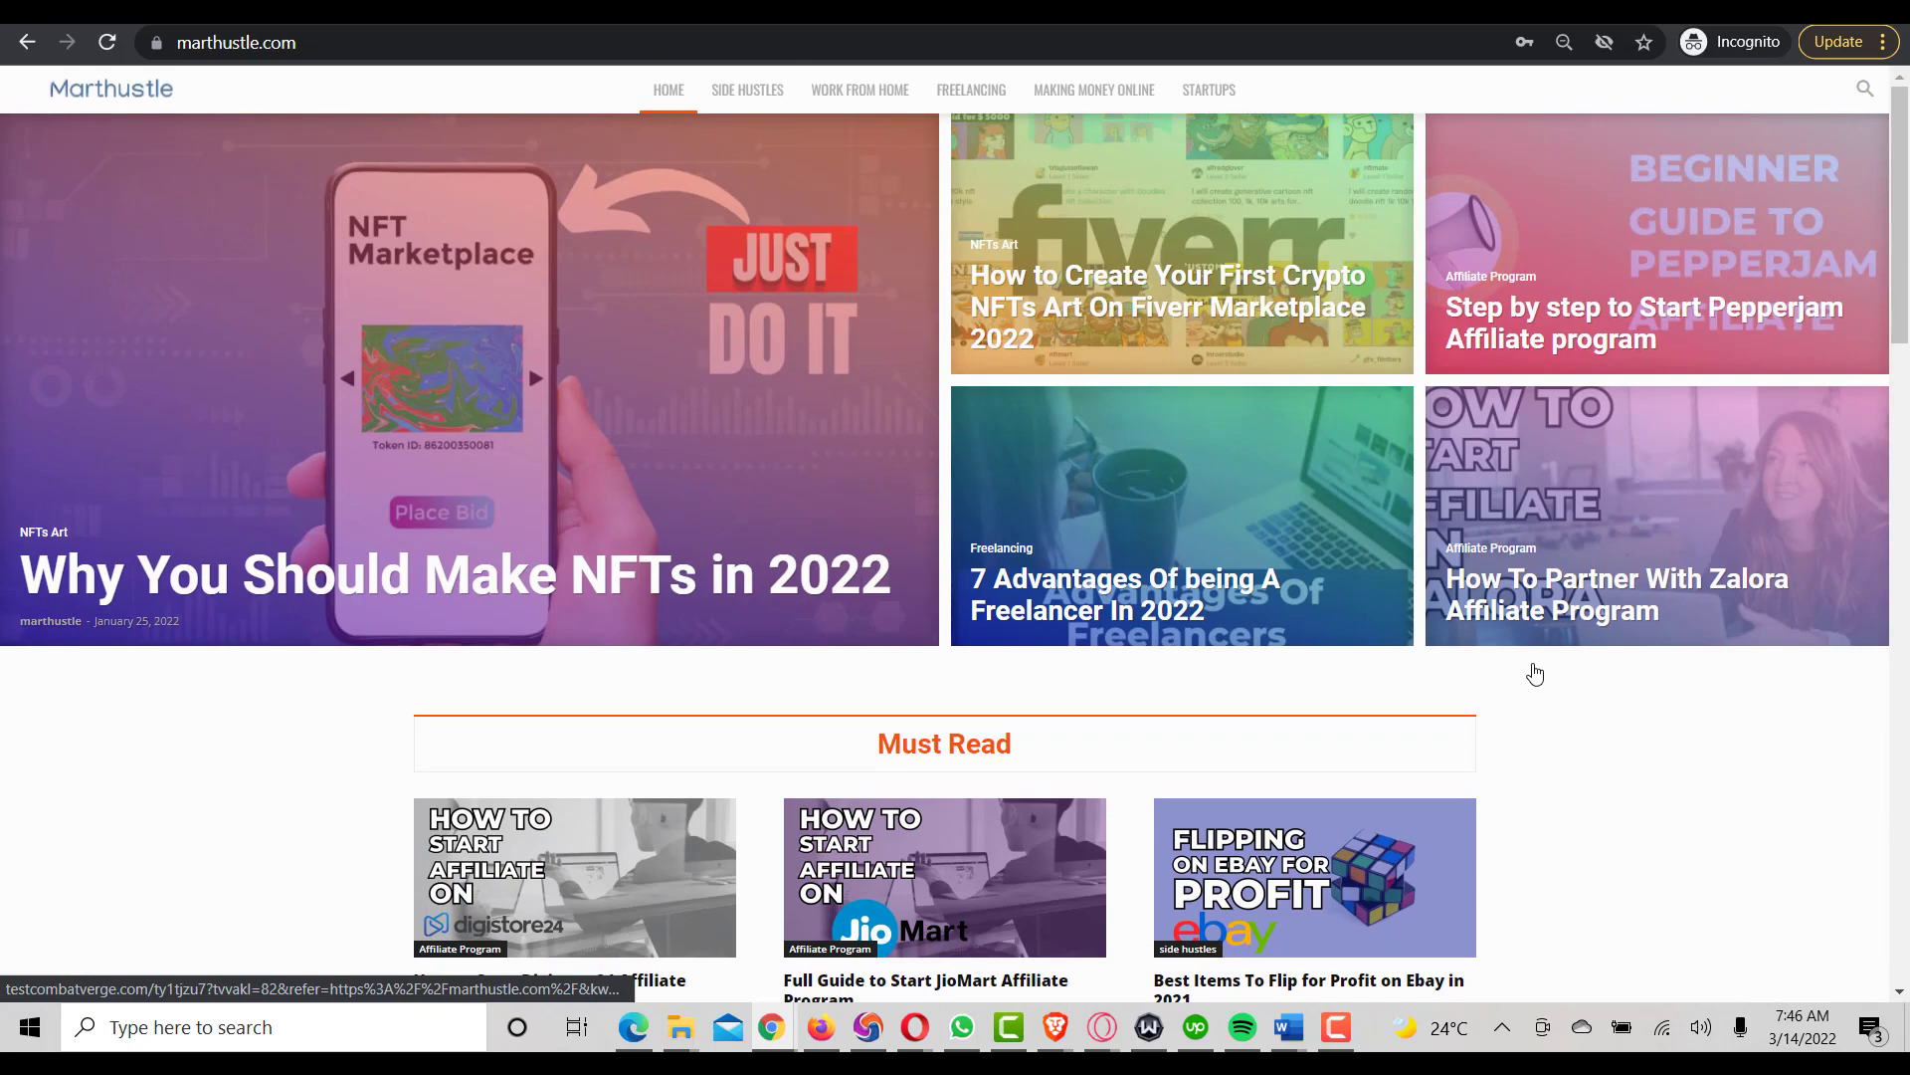
{"action": "scroll", "coordinate": [1522, 738], "scroll_direction": "down", "scroll_amount": 8}
{"action": "scroll", "coordinate": [1522, 665], "scroll_direction": "up", "scroll_amount": 8}
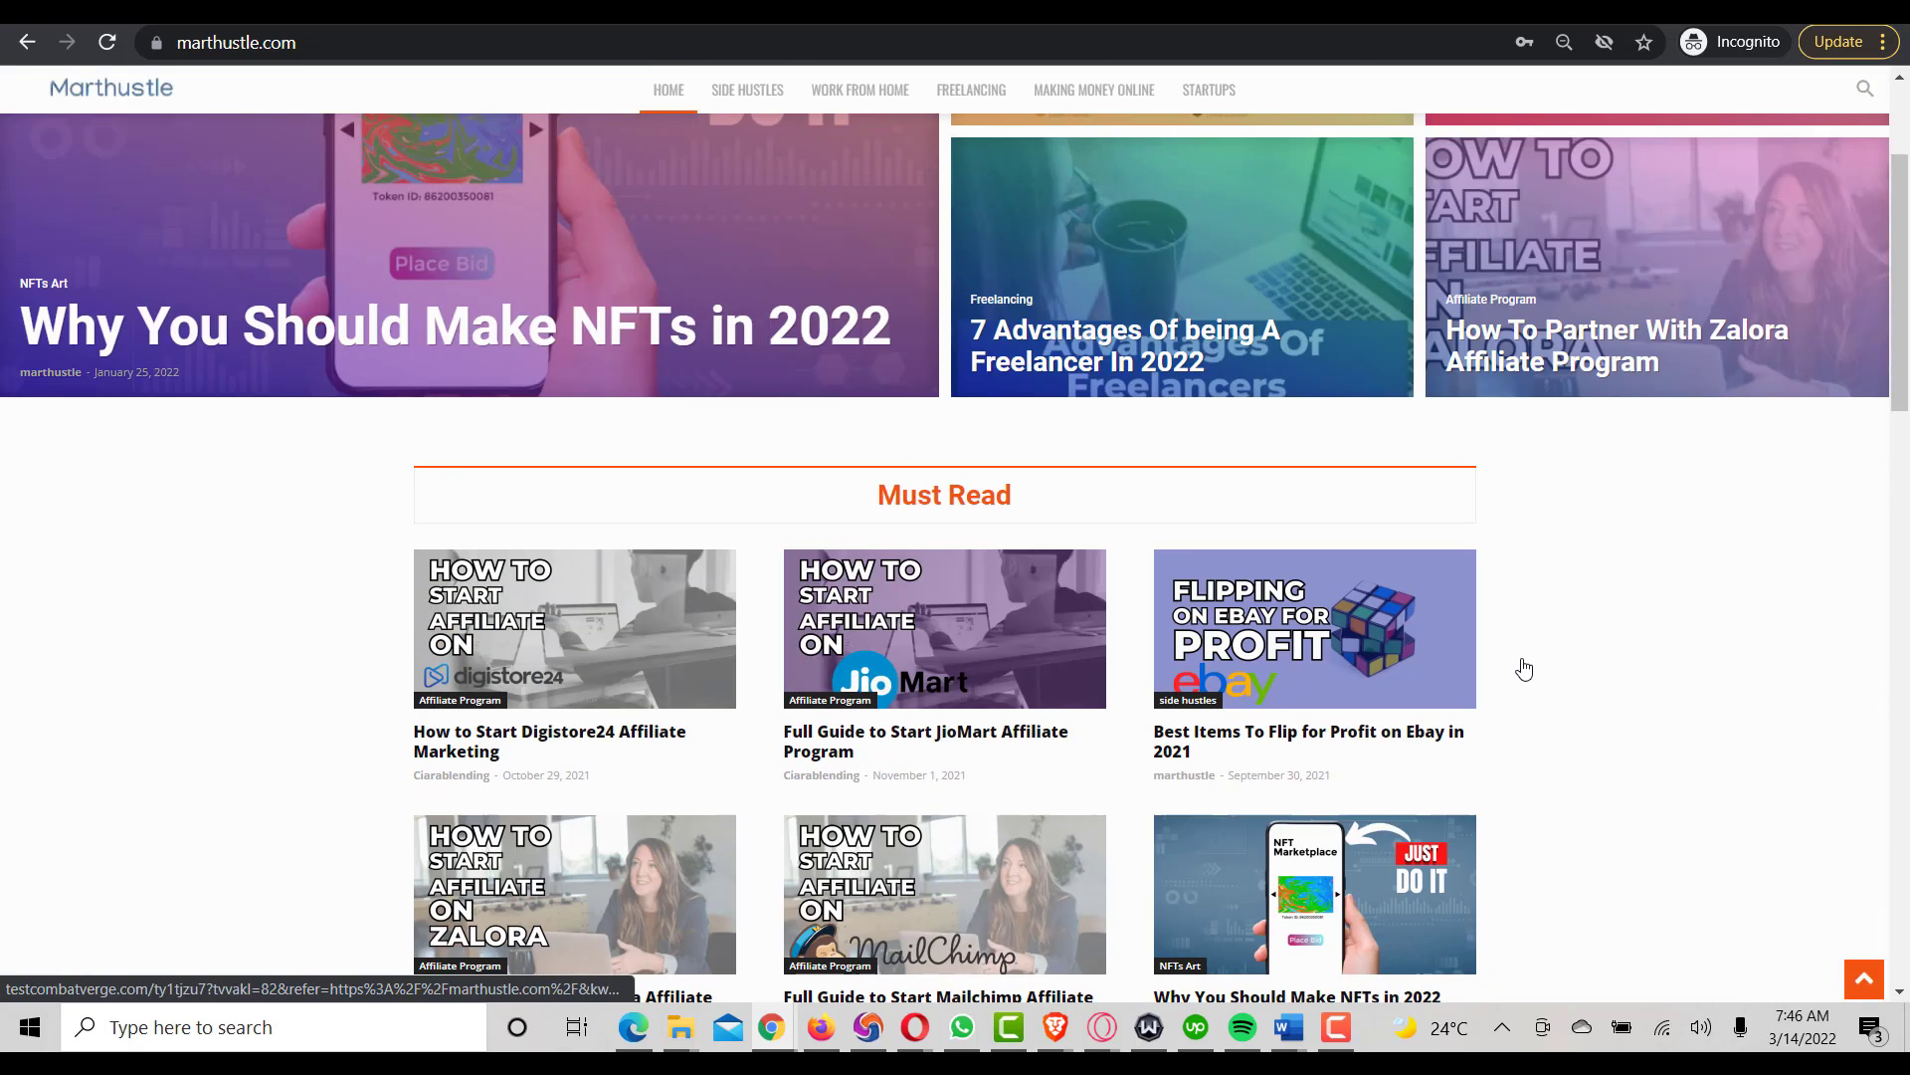
{"action": "scroll", "coordinate": [874, 776], "scroll_direction": "down", "scroll_amount": 3}
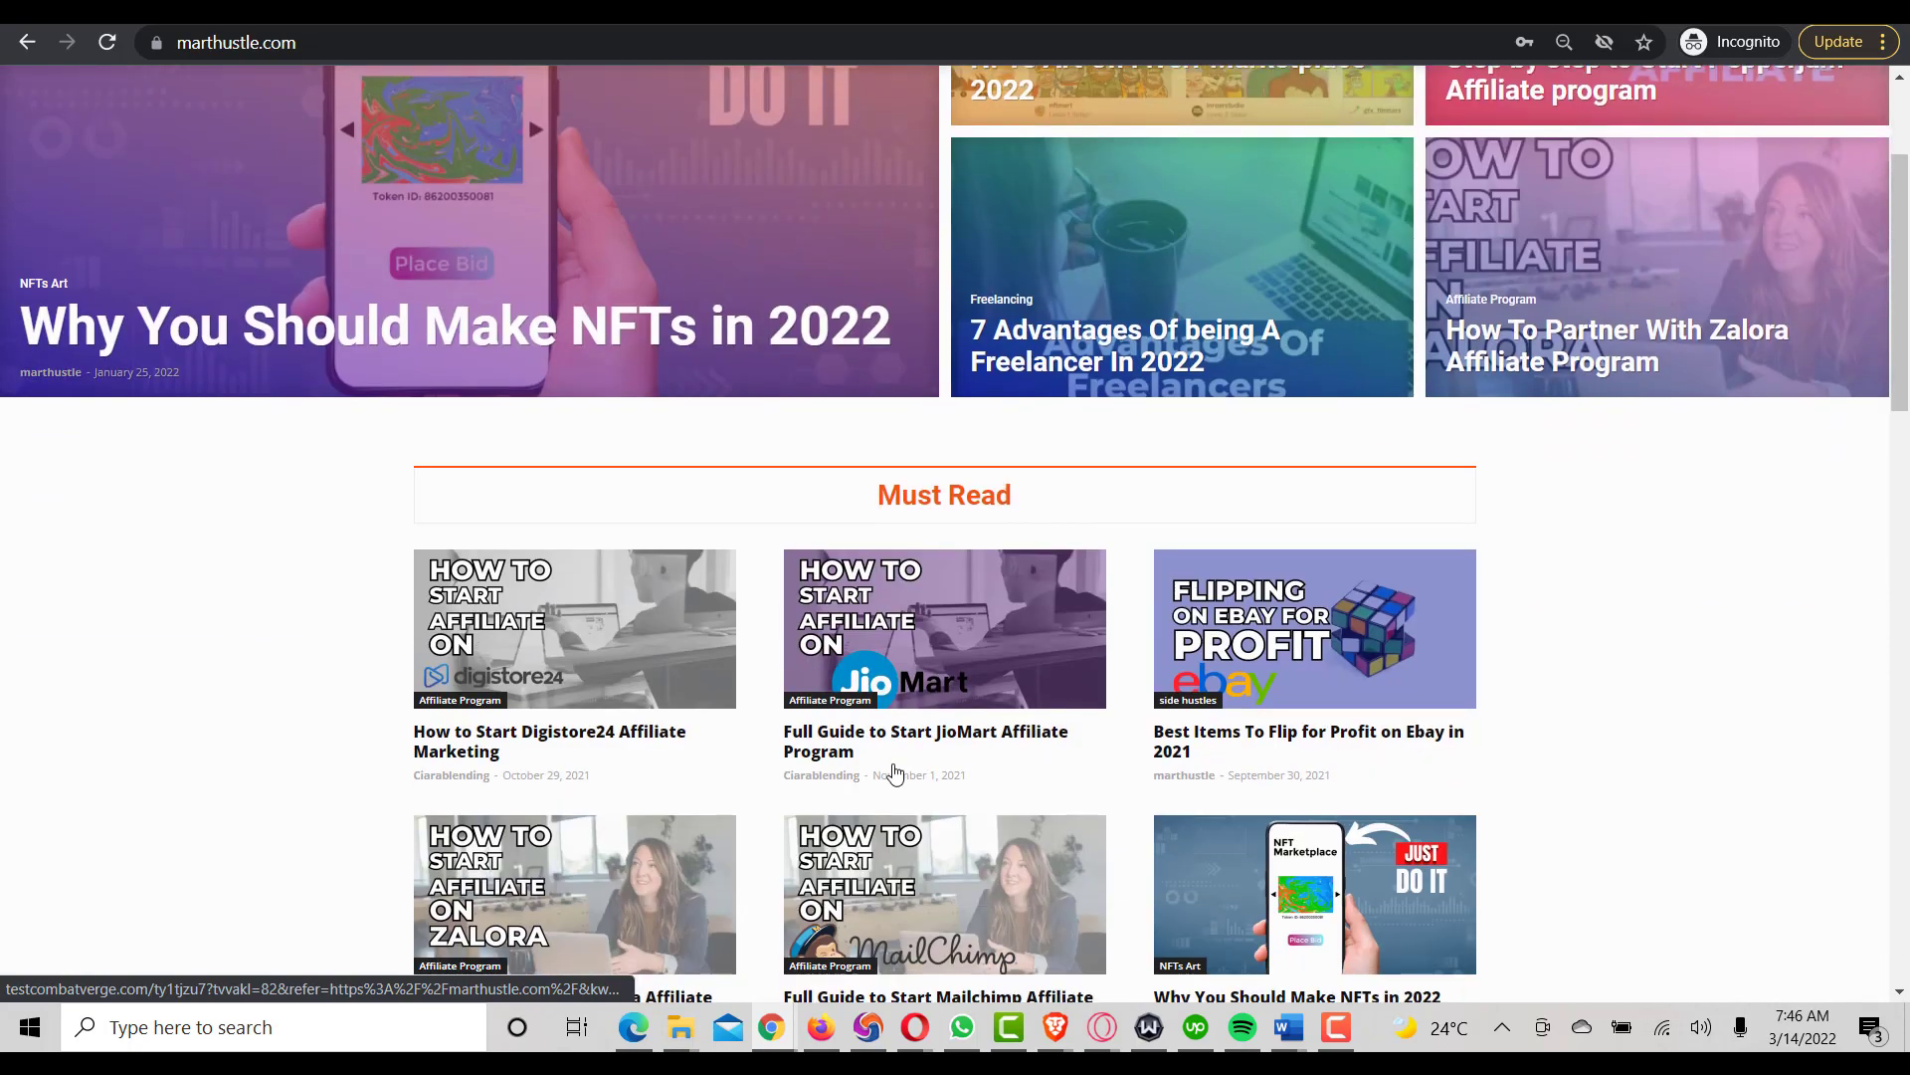
{"action": "scroll", "coordinate": [881, 766], "scroll_direction": "up", "scroll_amount": 3}
Trigger the popunder ad from the Must Read area of the homepage and look over the advertiser's page down to its footer.
{"action": "left_click", "coordinate": [697, 484]}
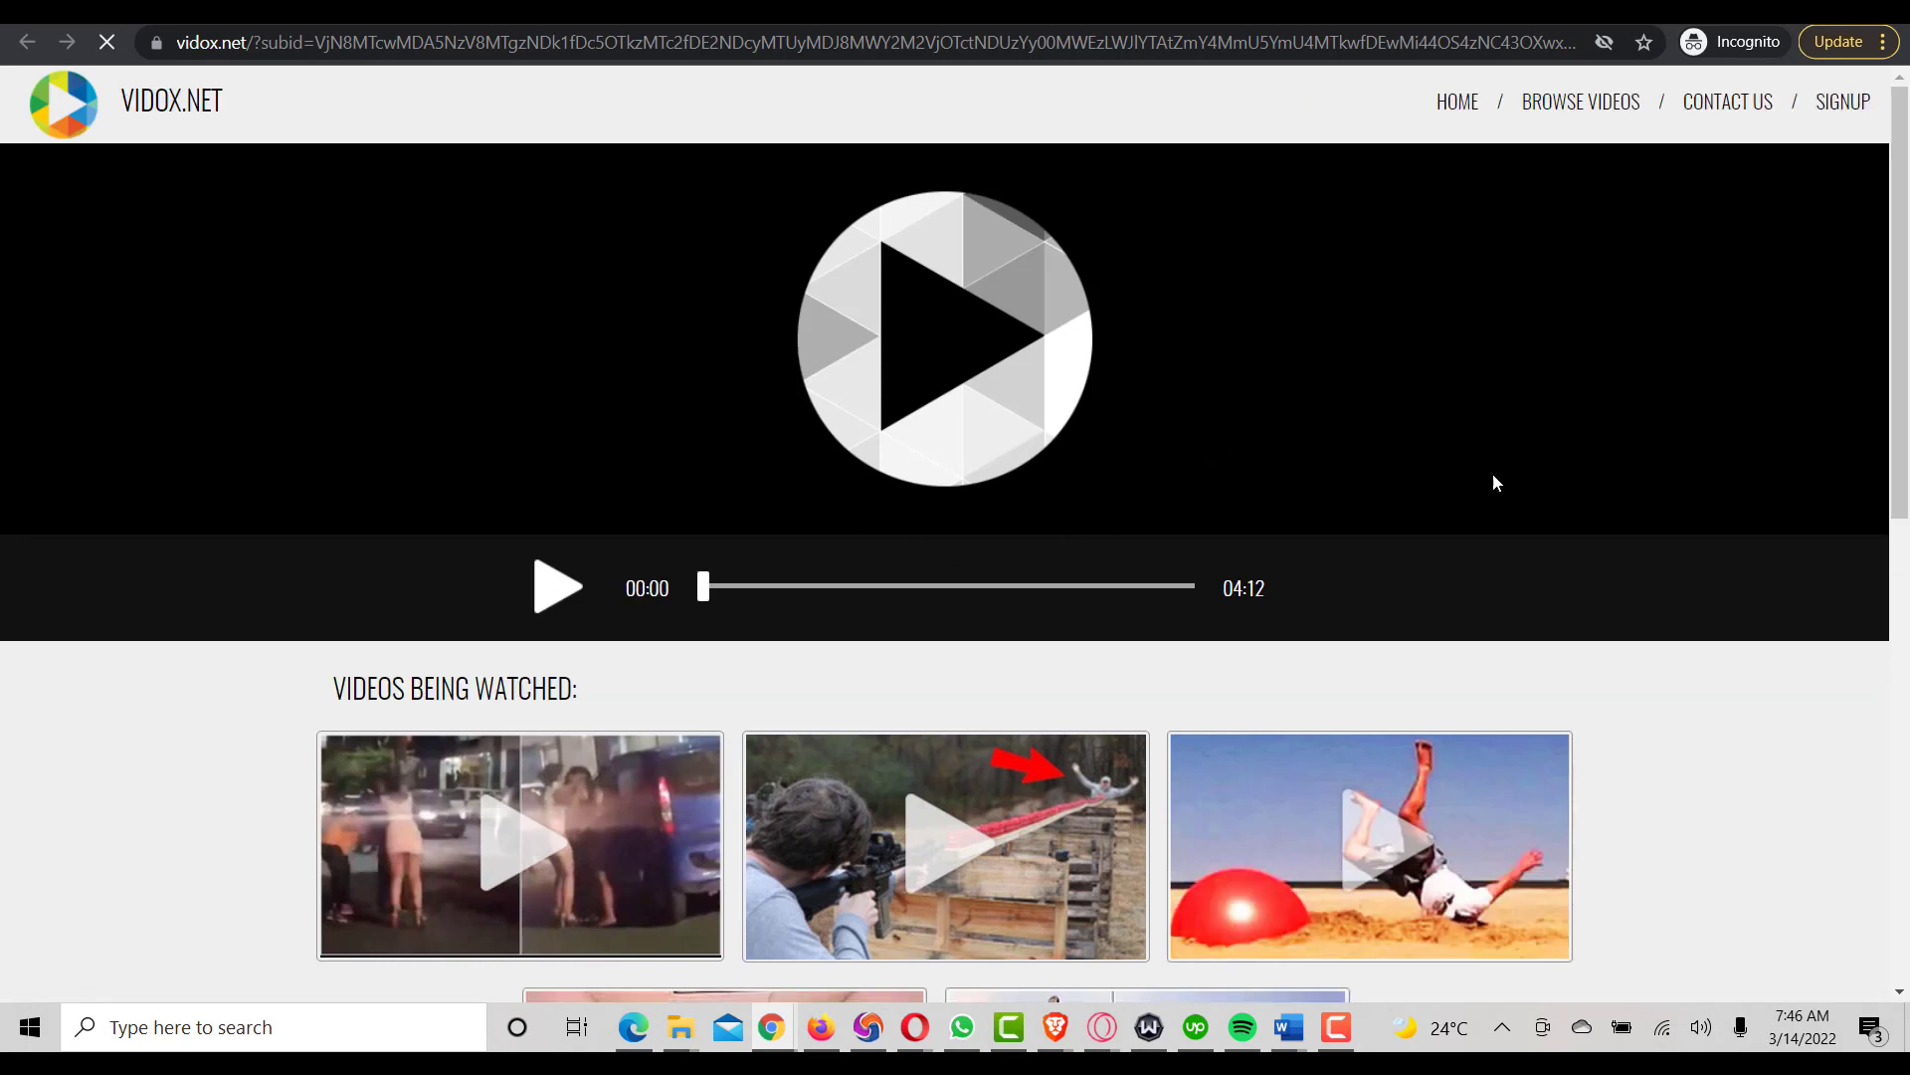
{"action": "scroll", "coordinate": [1448, 558], "scroll_direction": "down", "scroll_amount": 10}
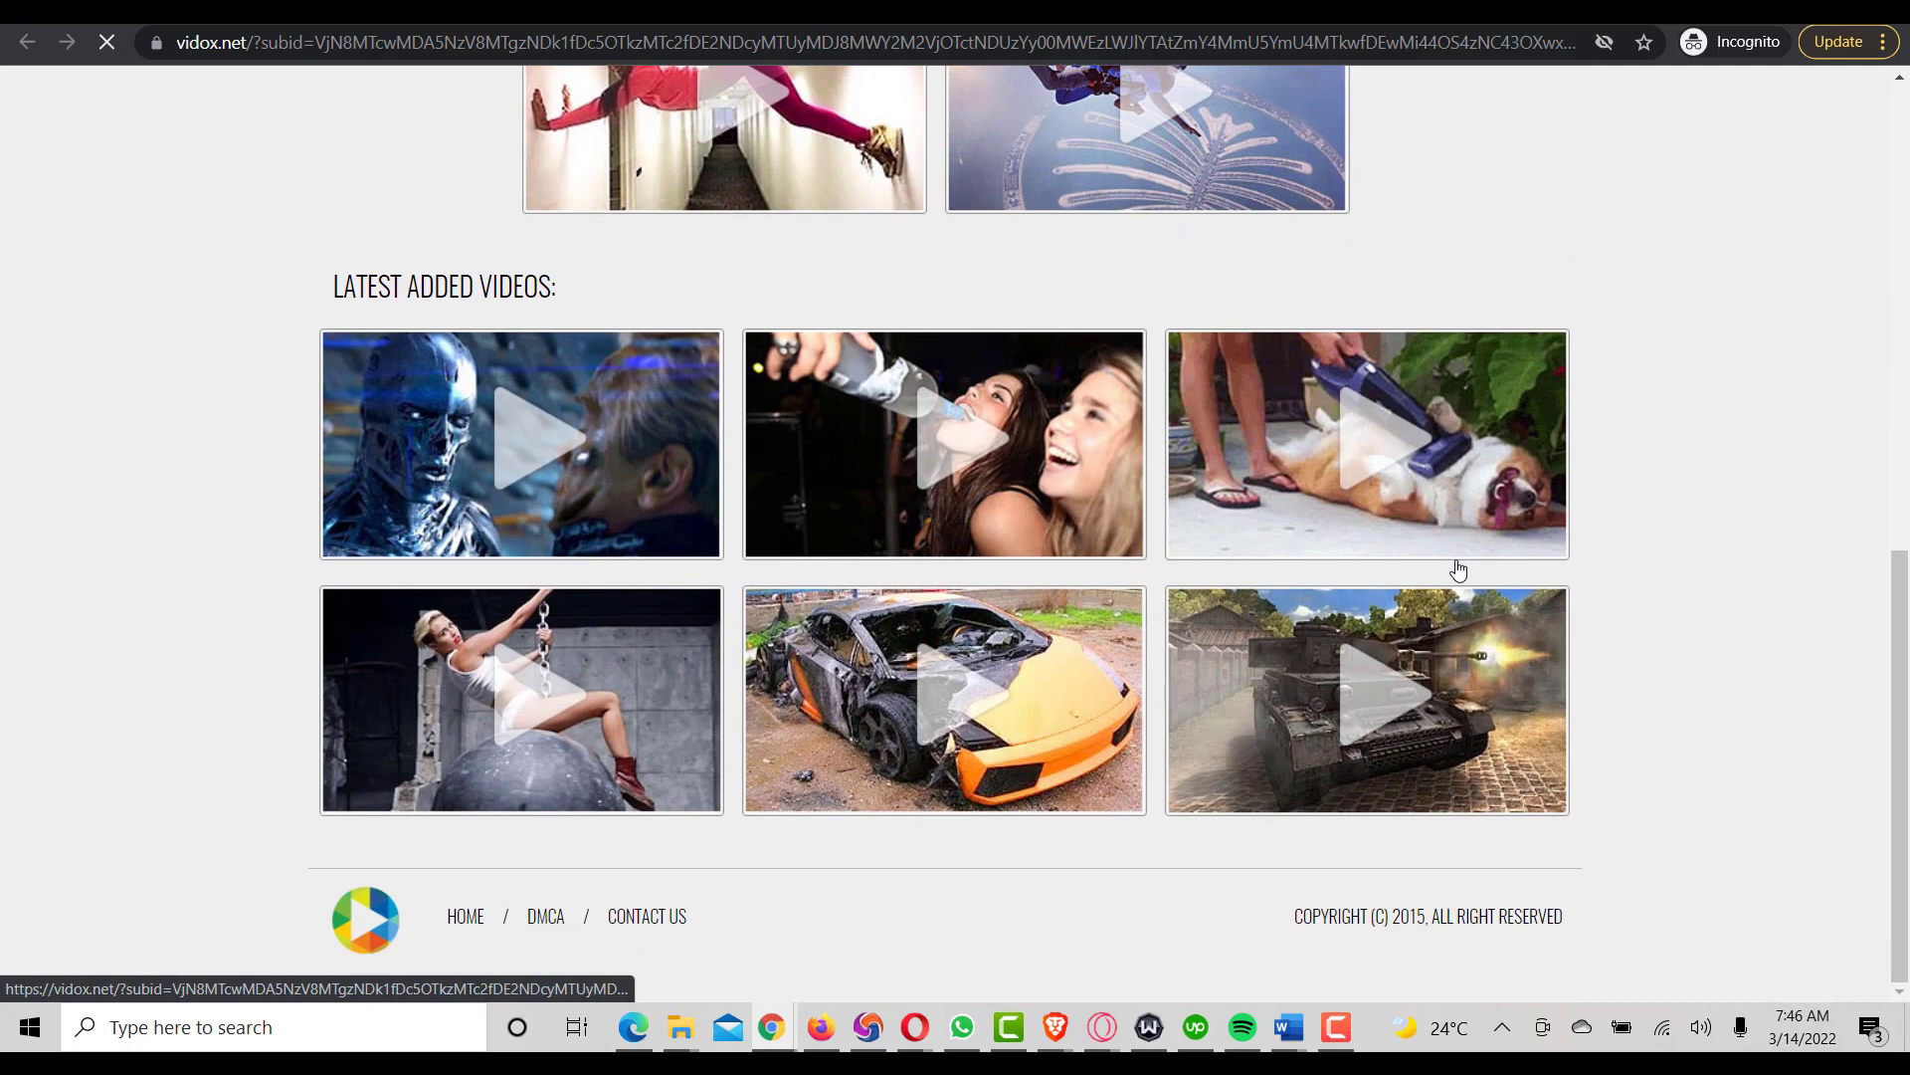
{"action": "scroll", "coordinate": [1457, 569], "scroll_direction": "up", "scroll_amount": 10}
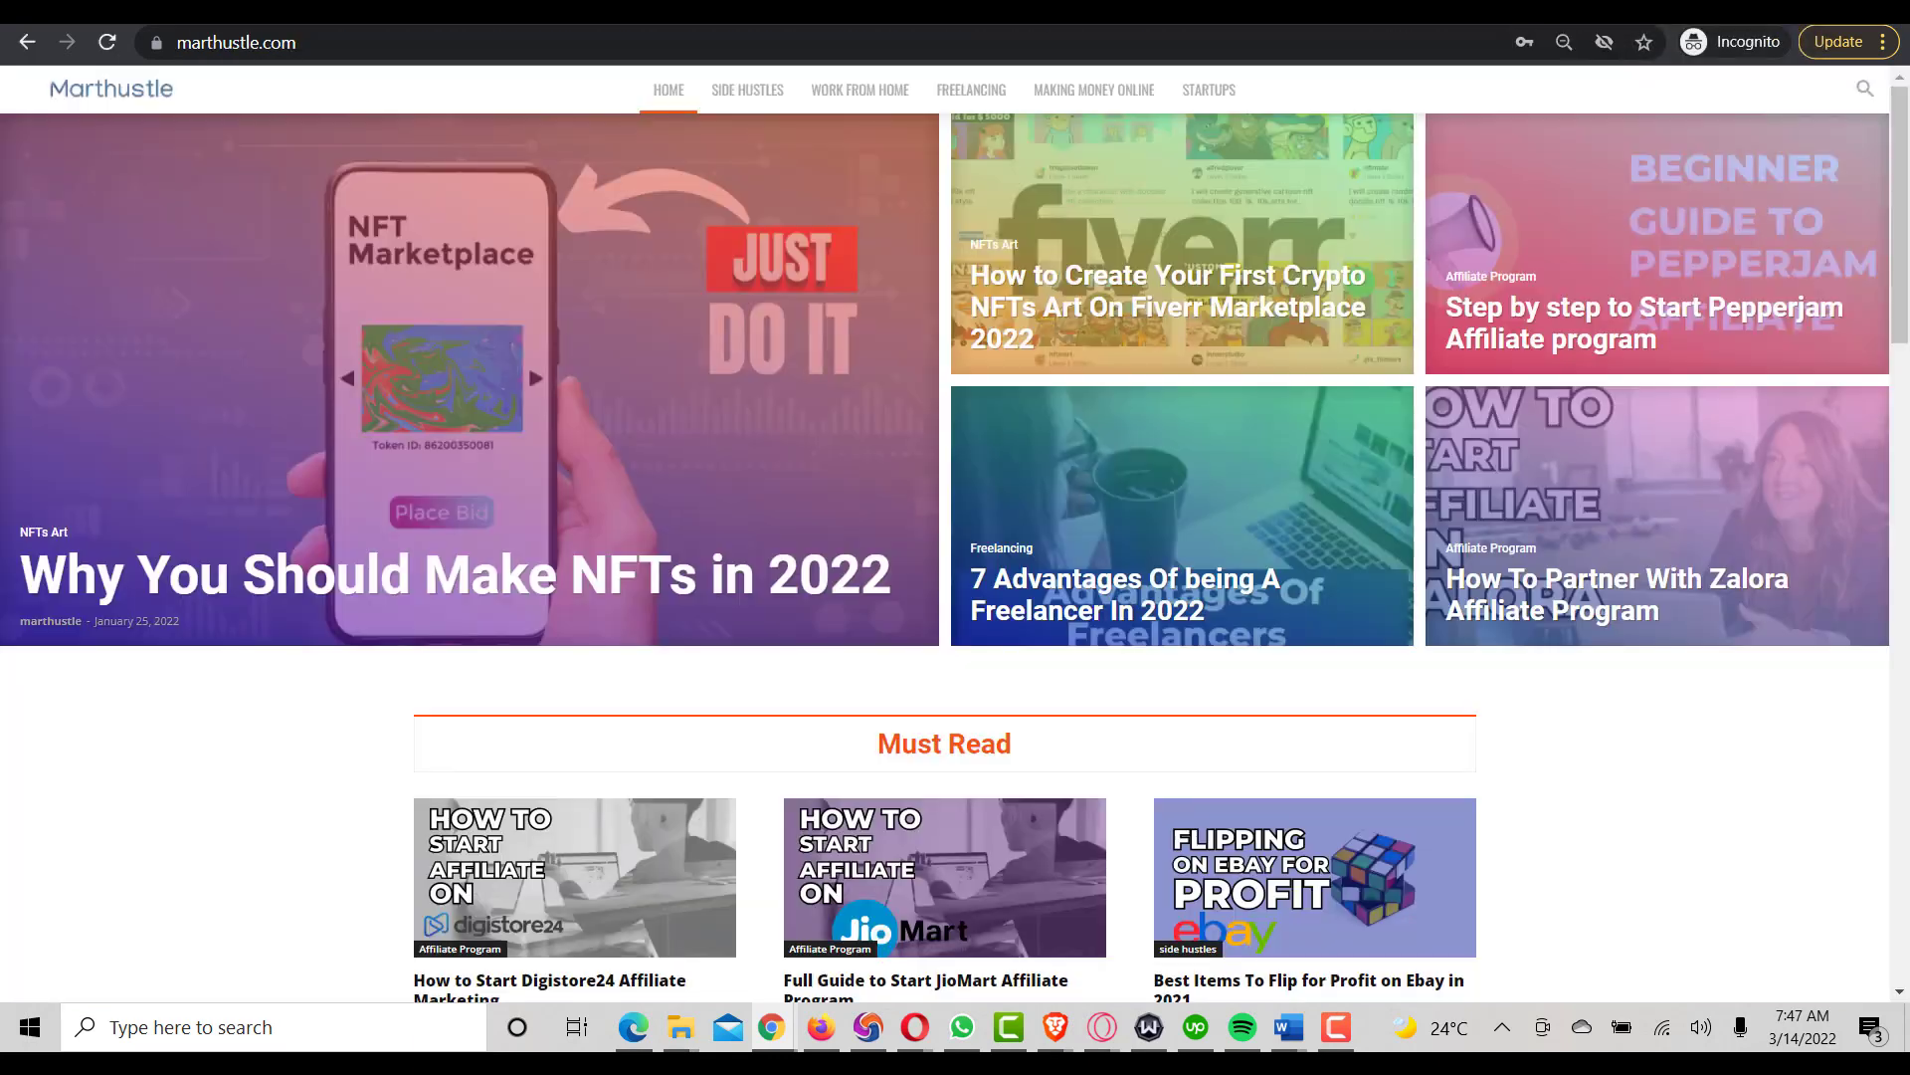
Open the article "Why You Should Make NFTs in 2022" and look through its content to check the popunder ad there.
{"action": "left_click", "coordinate": [623, 503]}
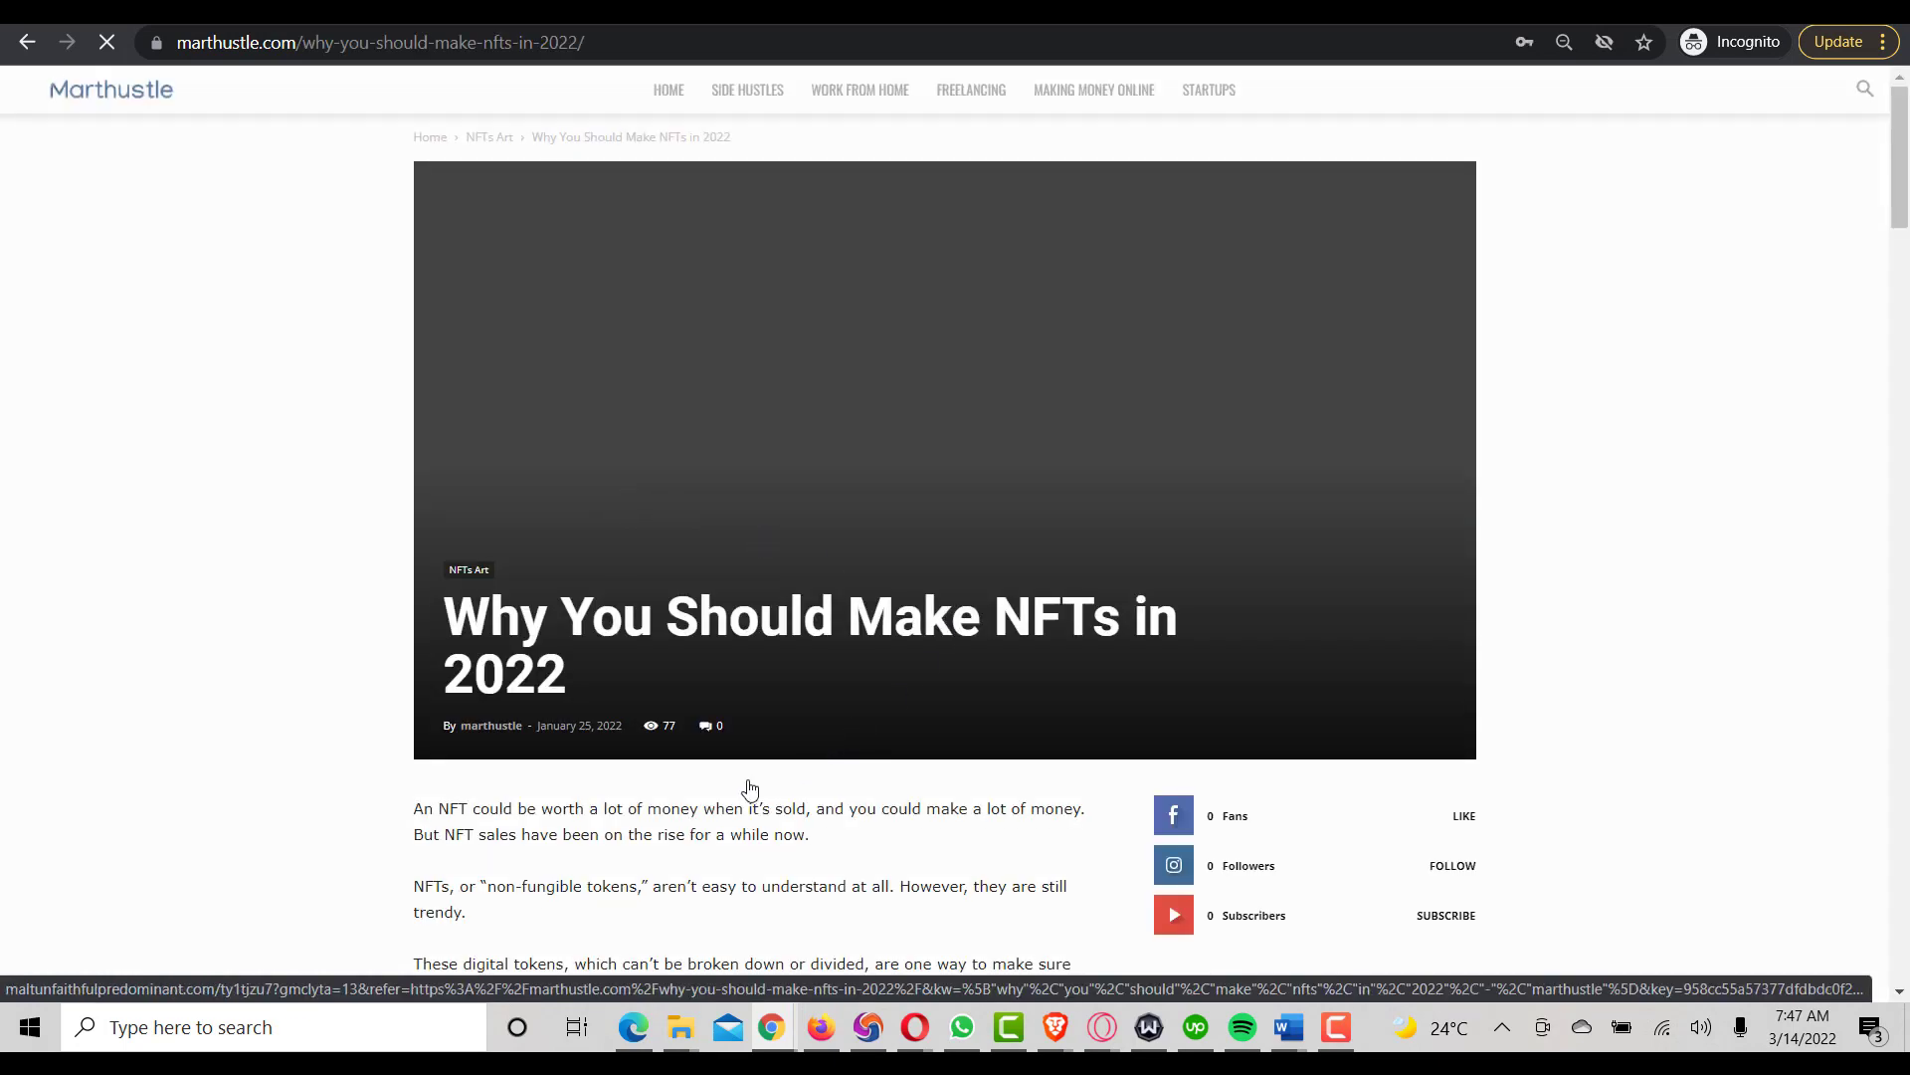
{"action": "scroll", "coordinate": [1075, 841], "scroll_direction": "down", "scroll_amount": 1}
{"action": "scroll", "coordinate": [1098, 829], "scroll_direction": "down", "scroll_amount": 12}
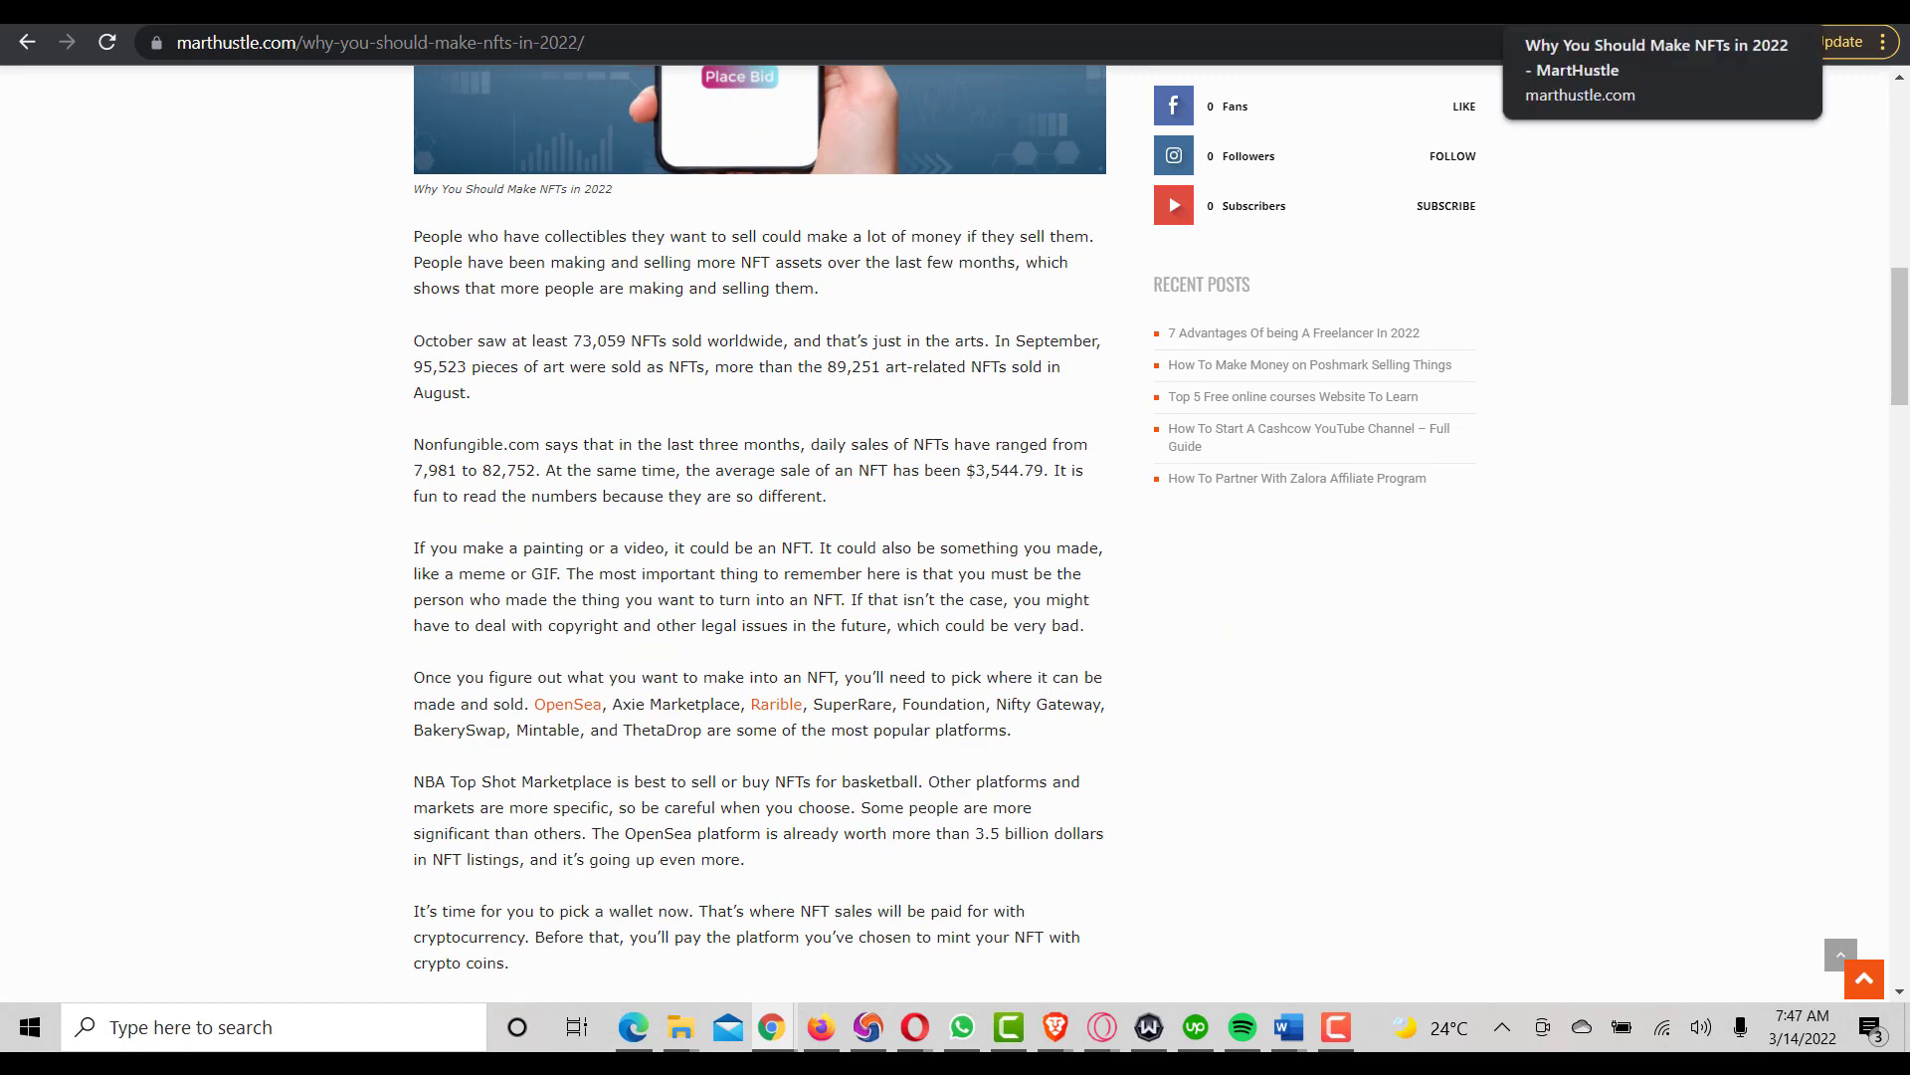
Return to the Adsterra Websites page in the regular Chrome window and copy the Native Banner code with the 4:1 widget layout.
{"action": "key", "text": "ctrl+Tab"}
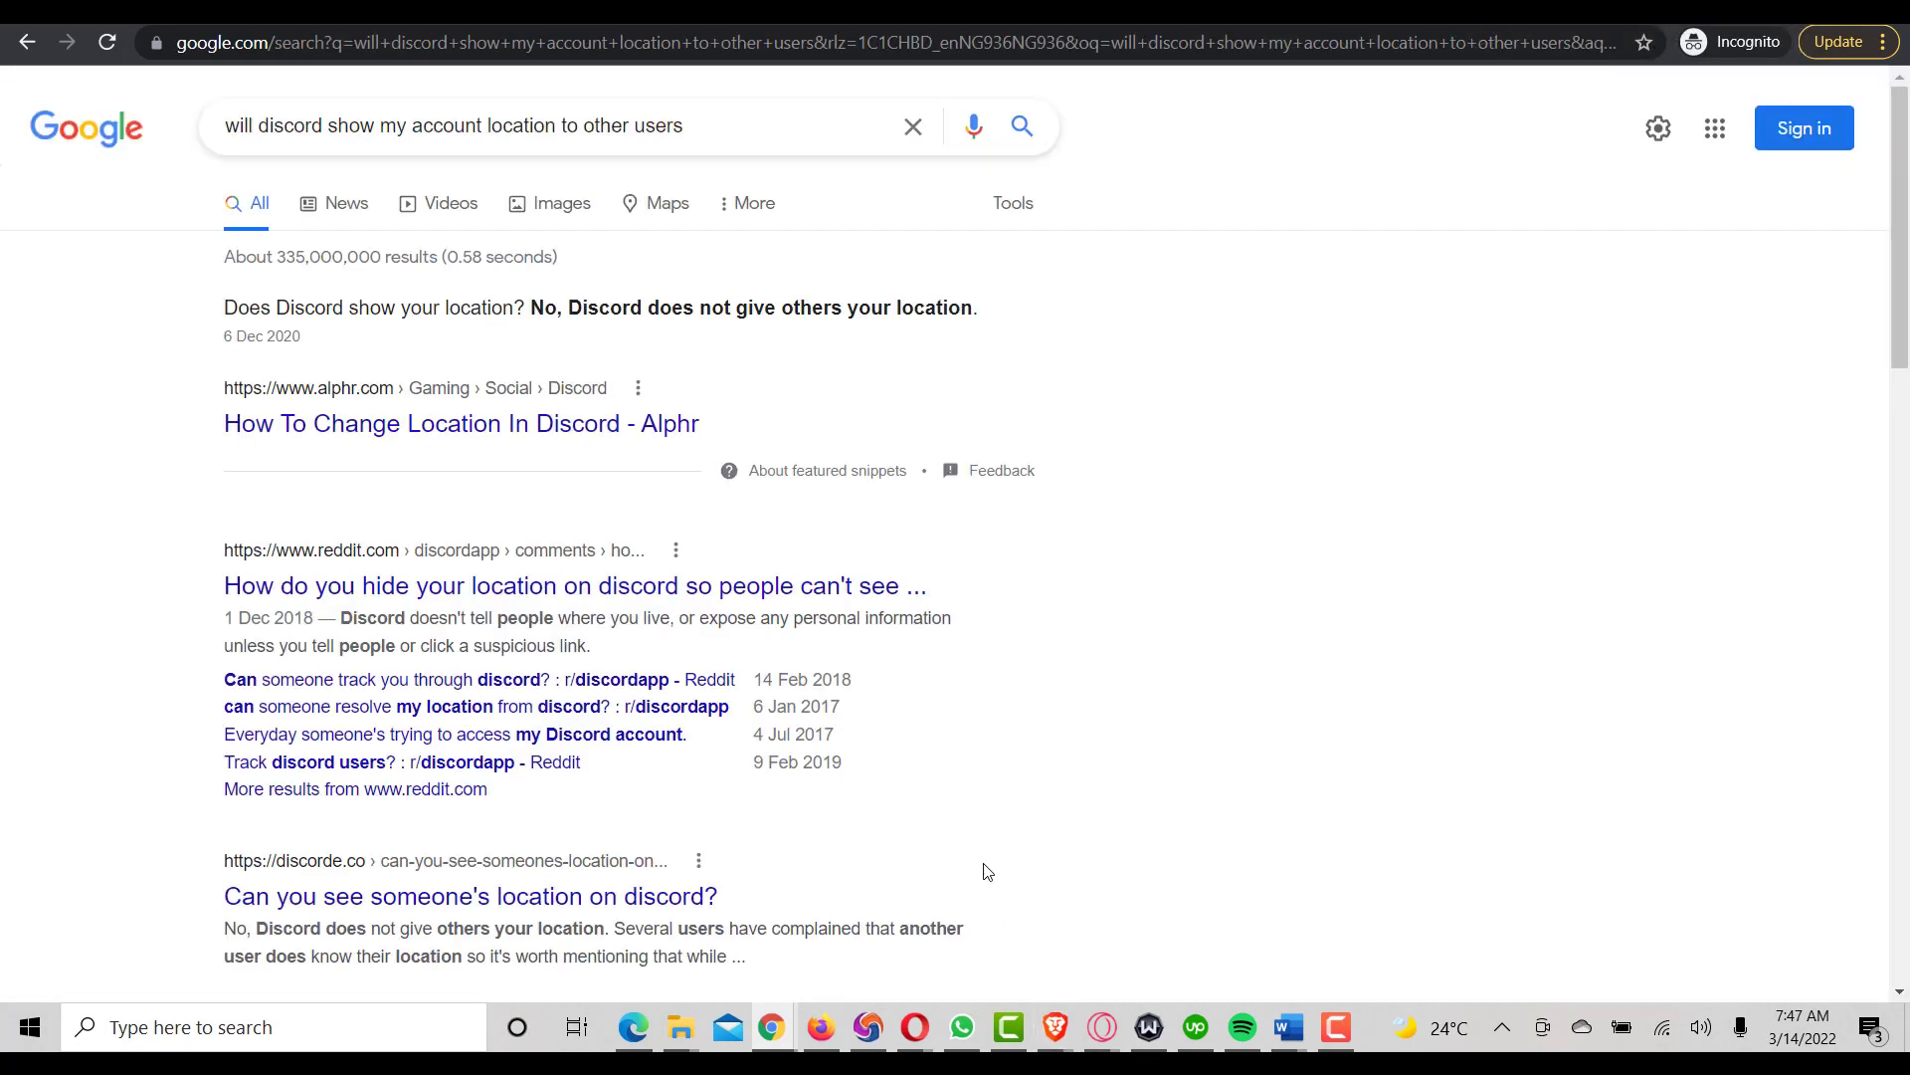
{"action": "mouse_move", "coordinate": [782, 1043]}
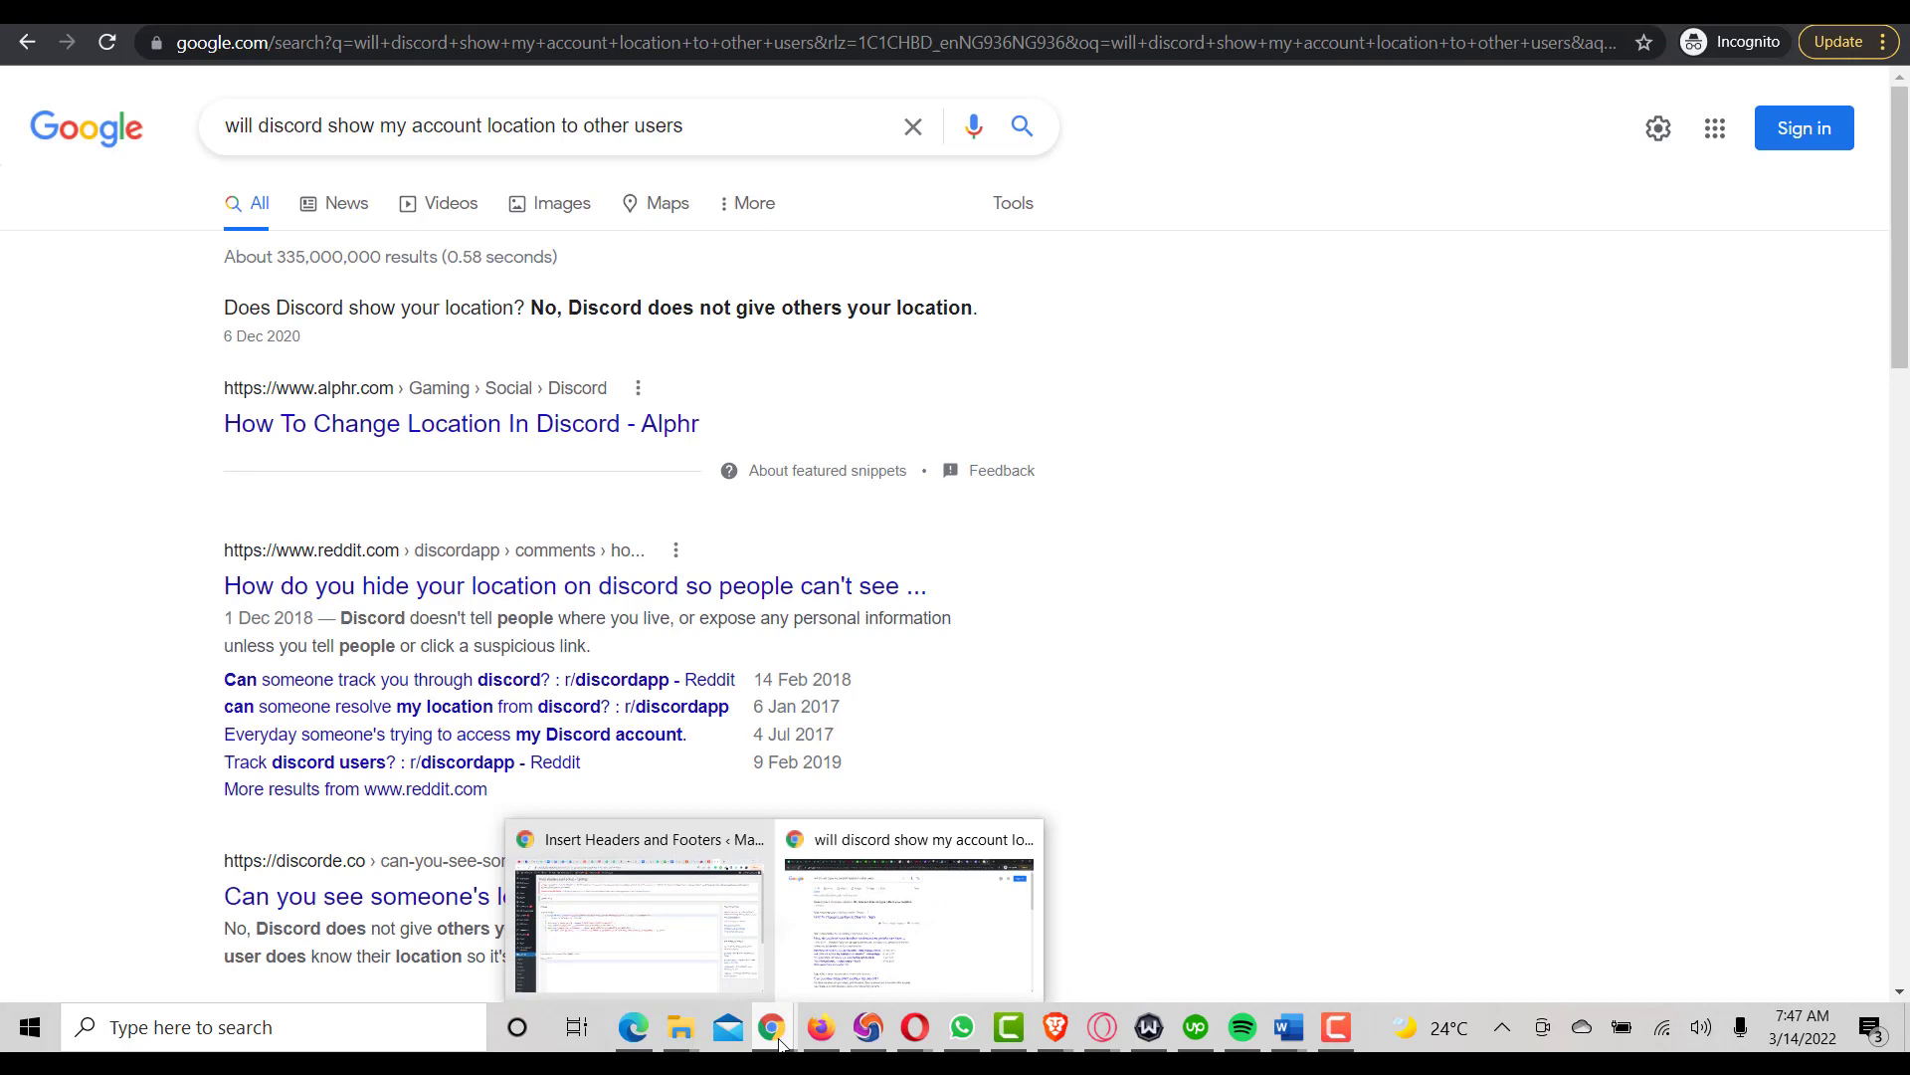
{"action": "left_click", "coordinate": [715, 950]}
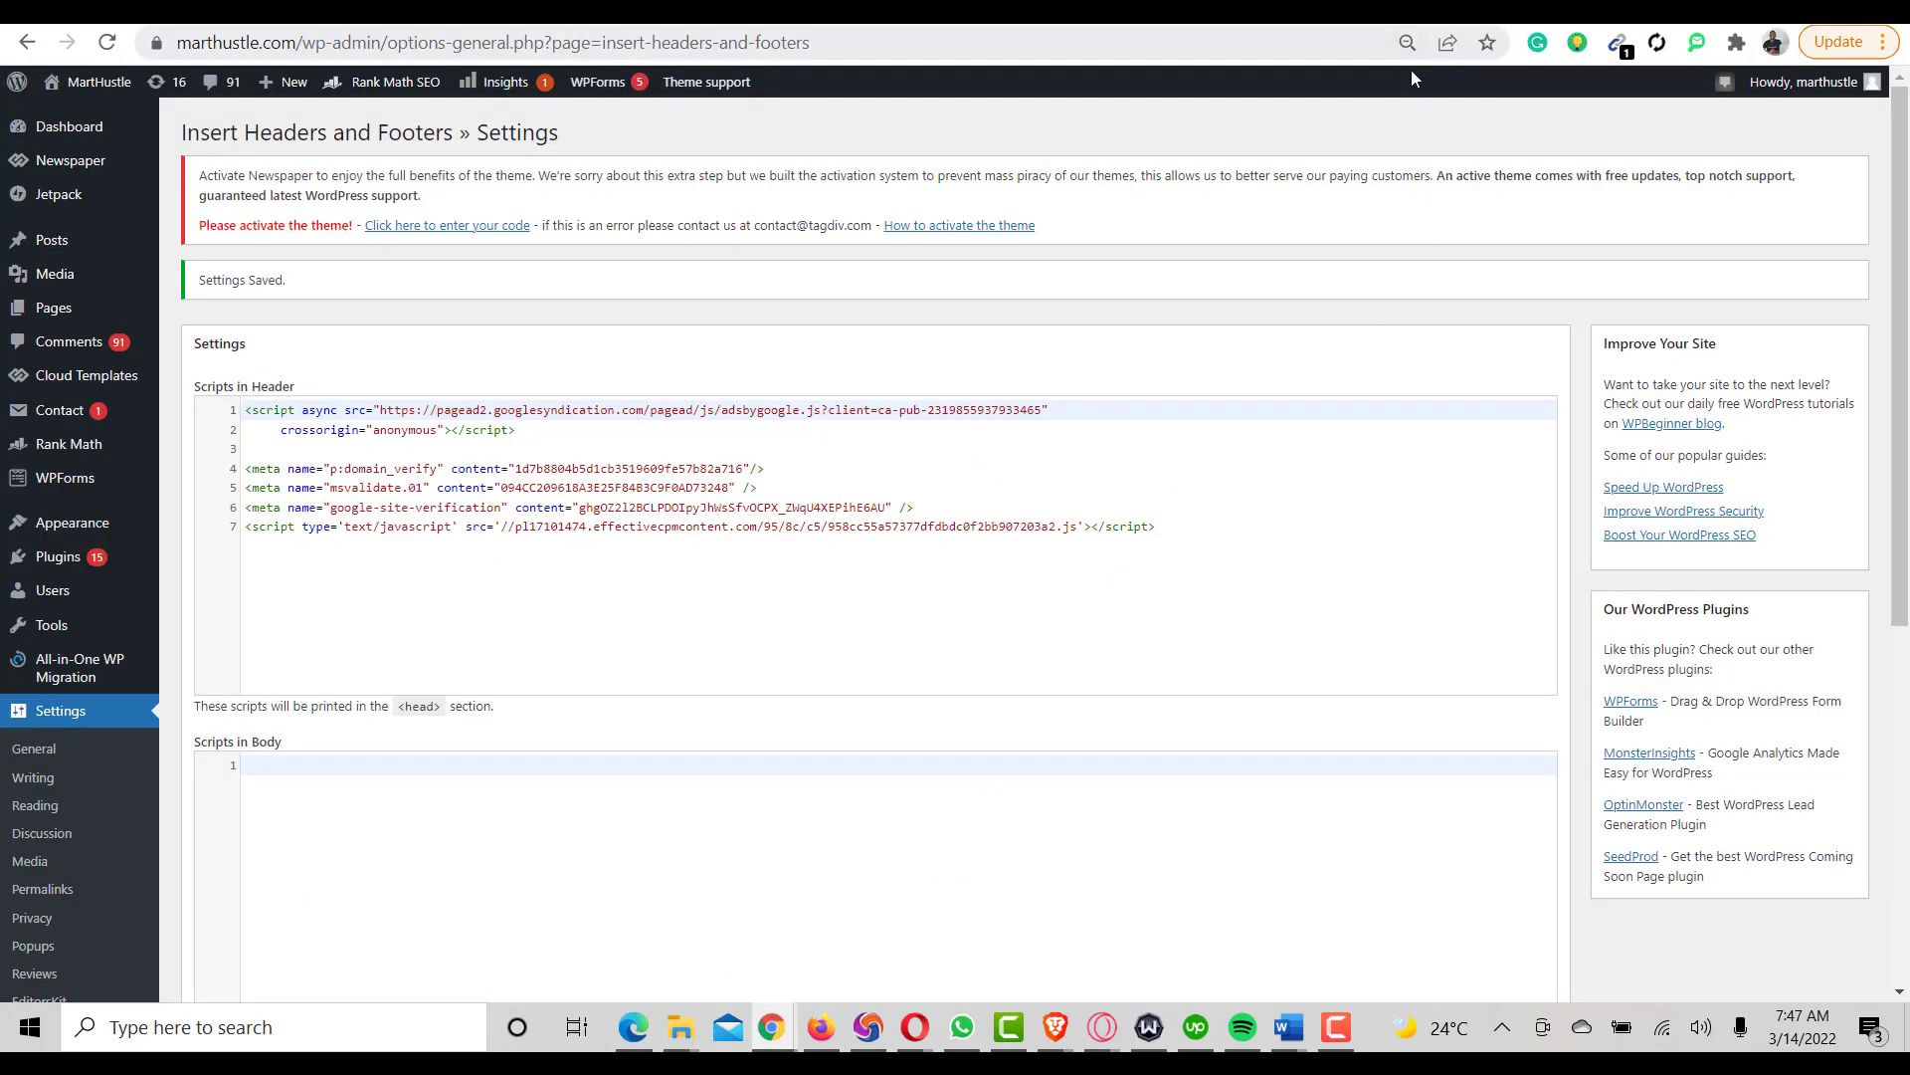
{"action": "key", "text": "alt+Tab"}
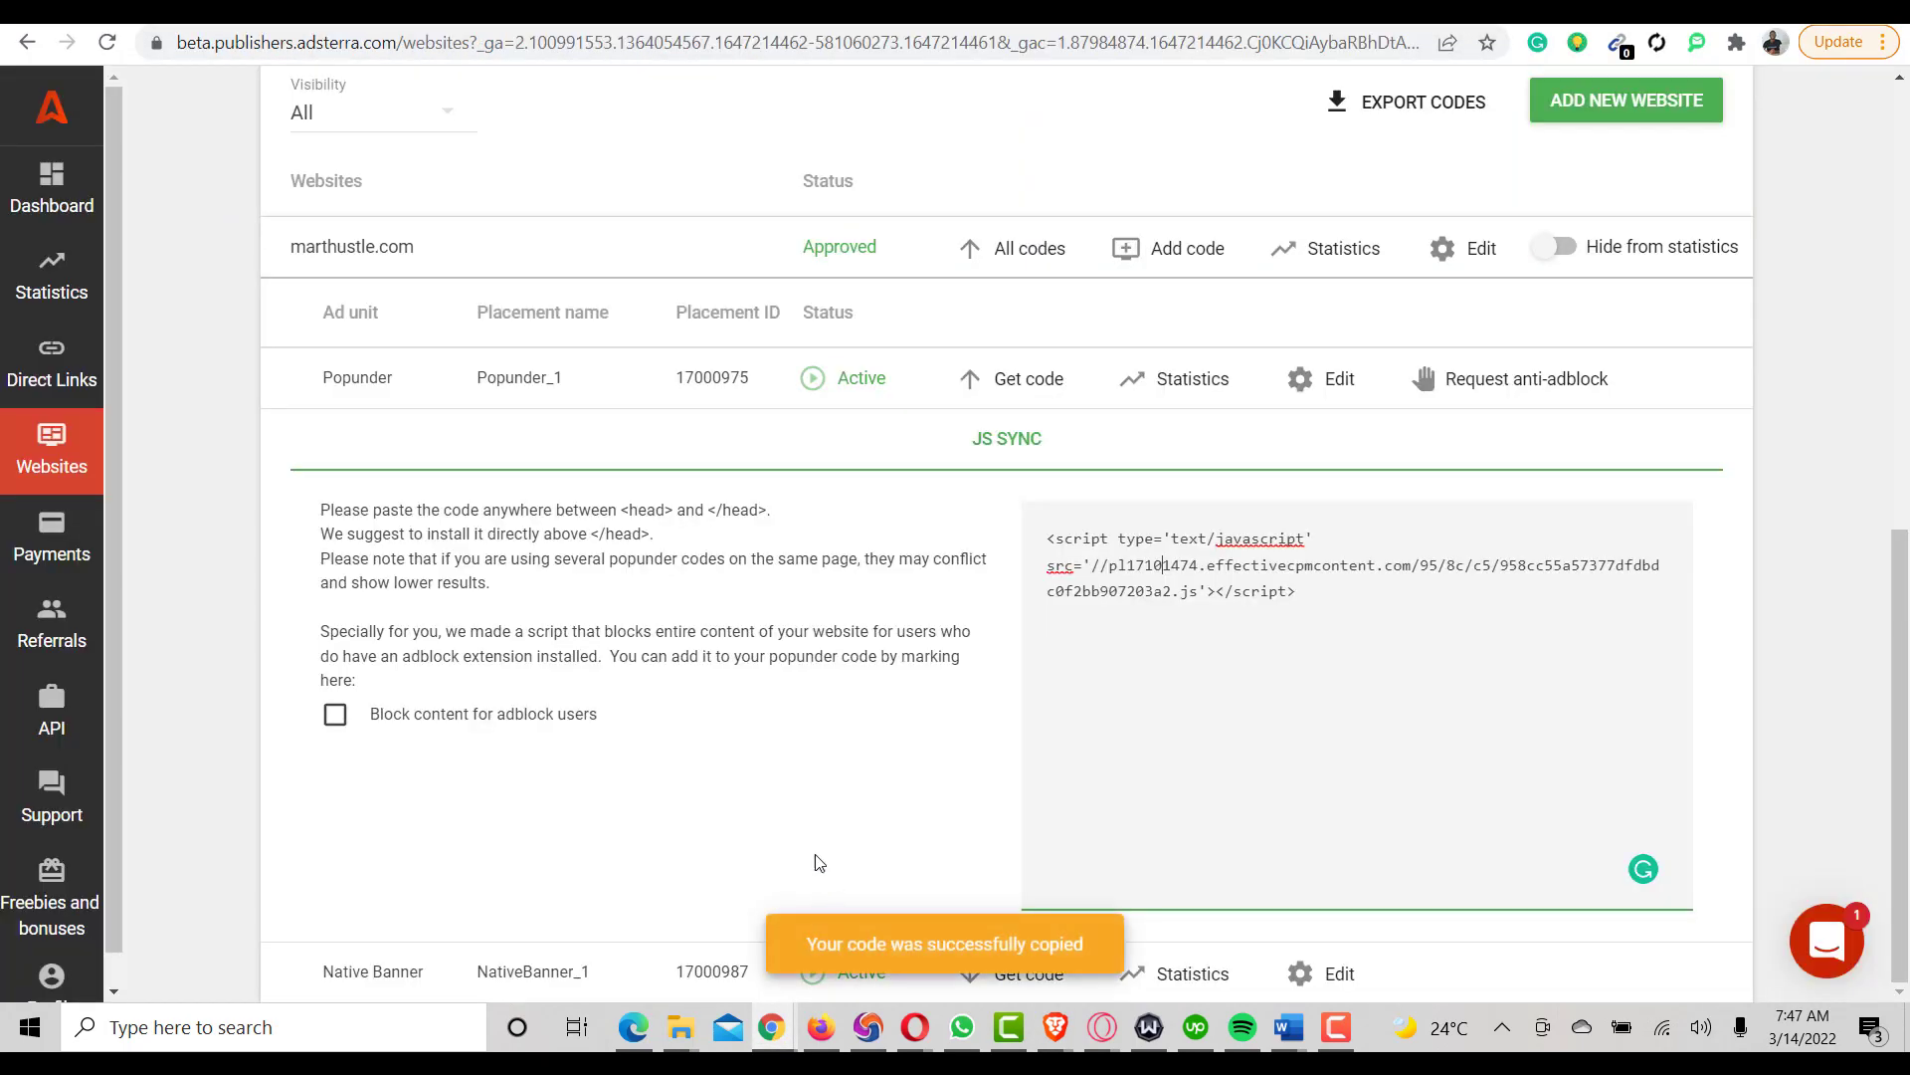
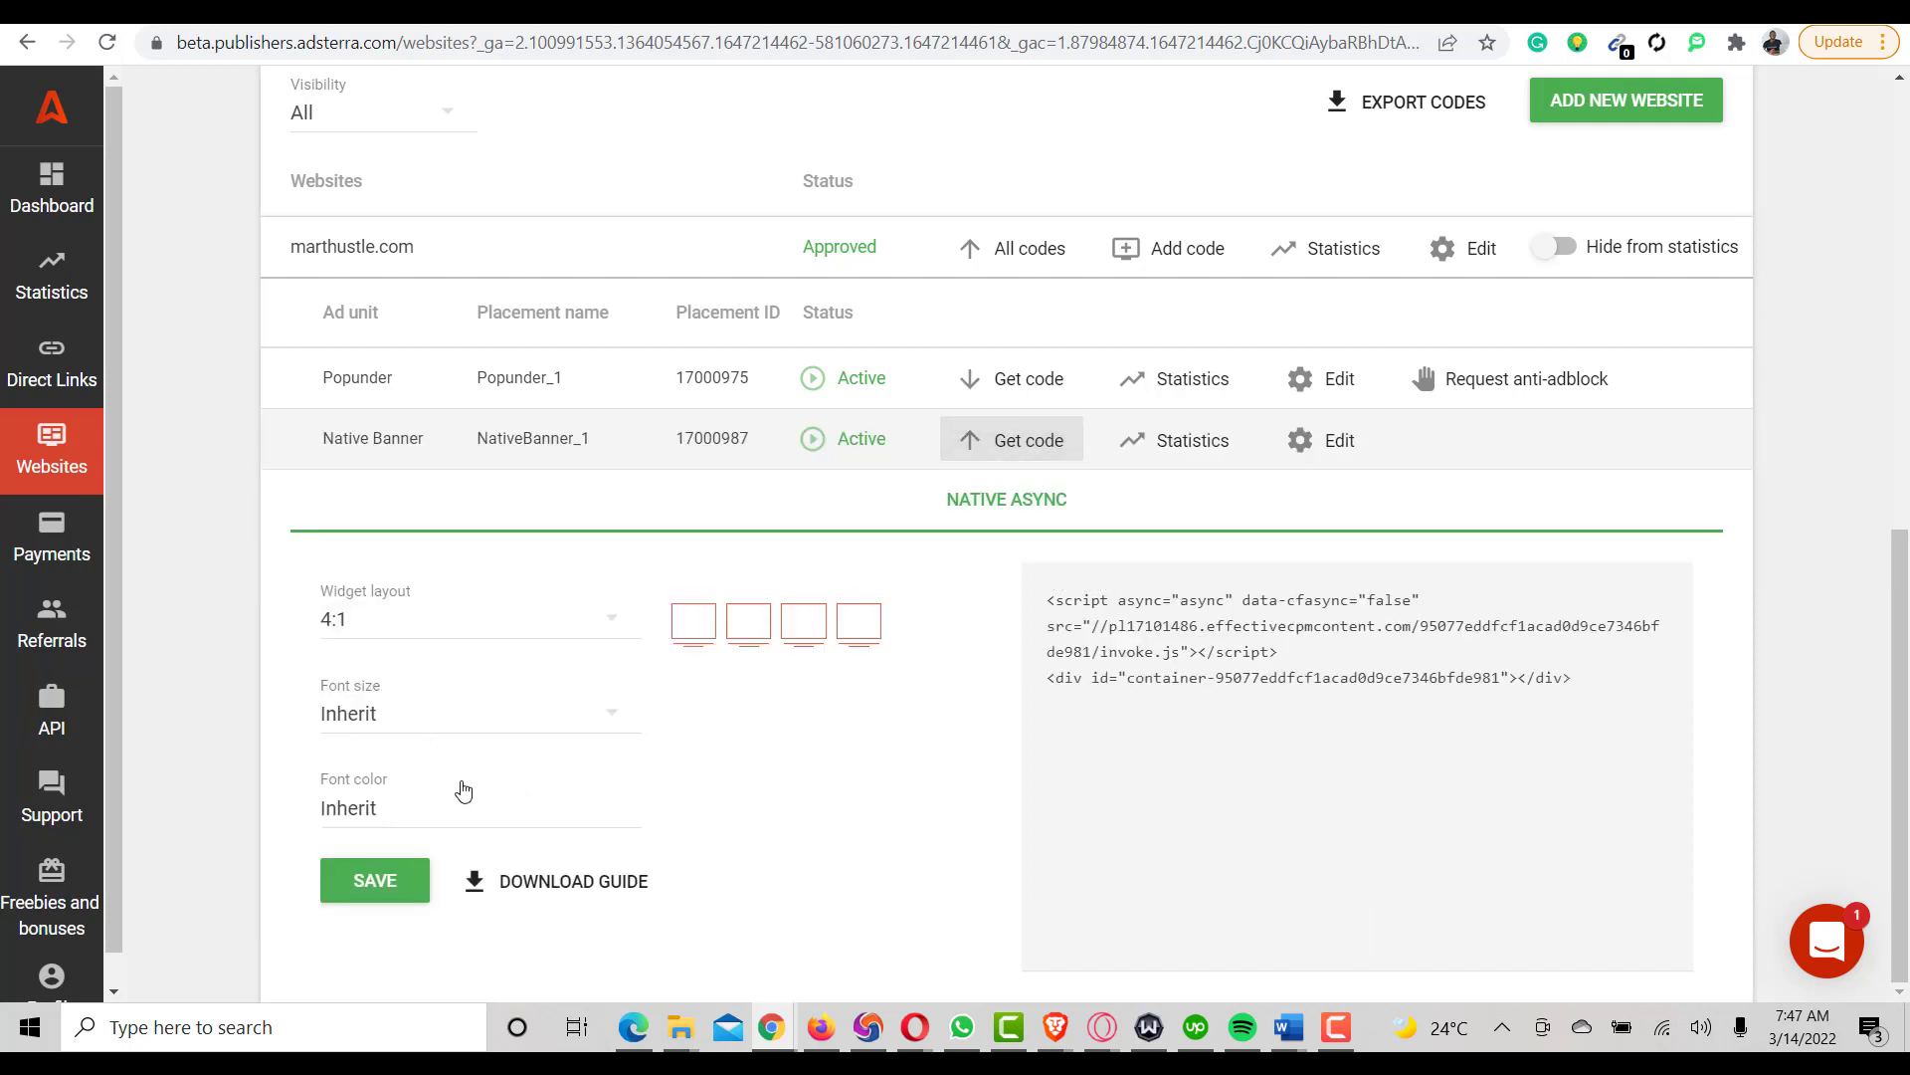
{"action": "left_click", "coordinate": [1295, 625]}
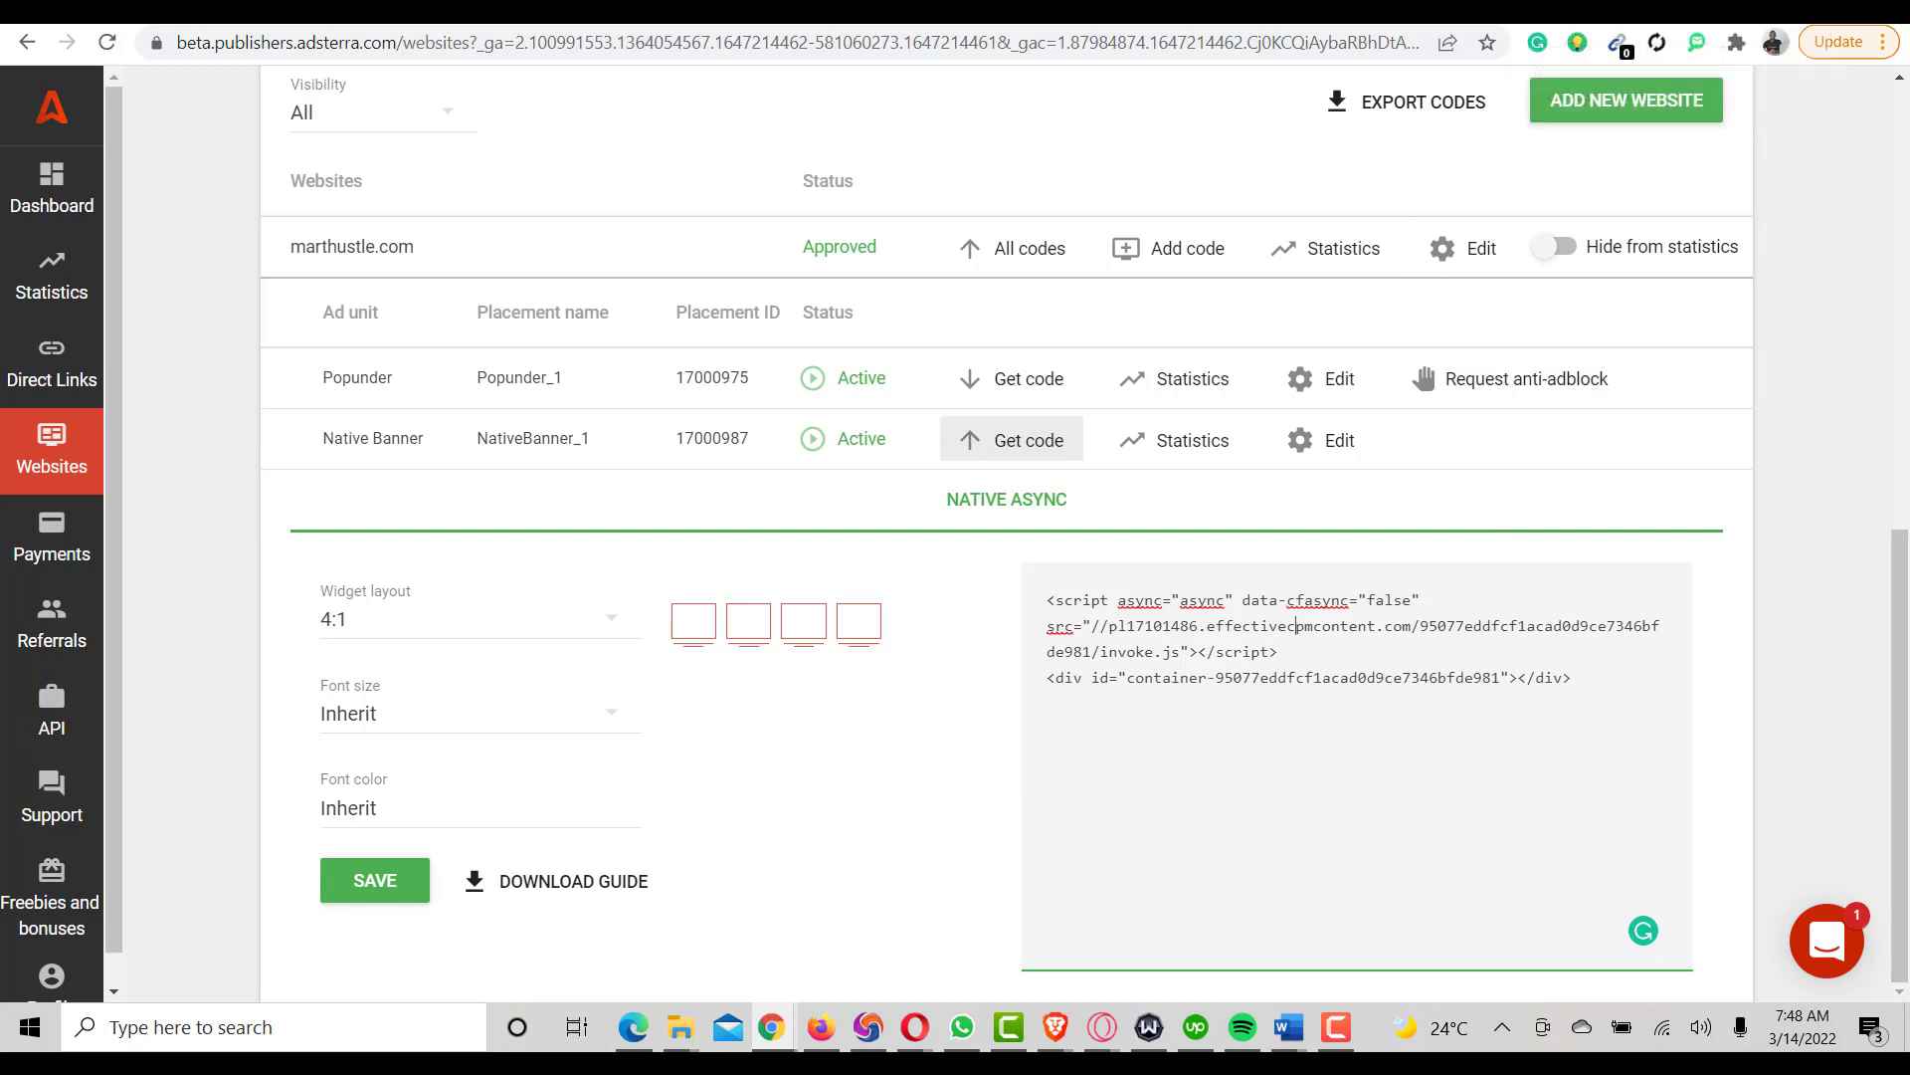
In the Insert Headers and Footers settings, paste the Native Banner code on a new line below the popunder script in Scripts in Header and save.
{"action": "key", "text": "ctrl+Tab"}
{"action": "left_click", "coordinate": [1204, 533]}
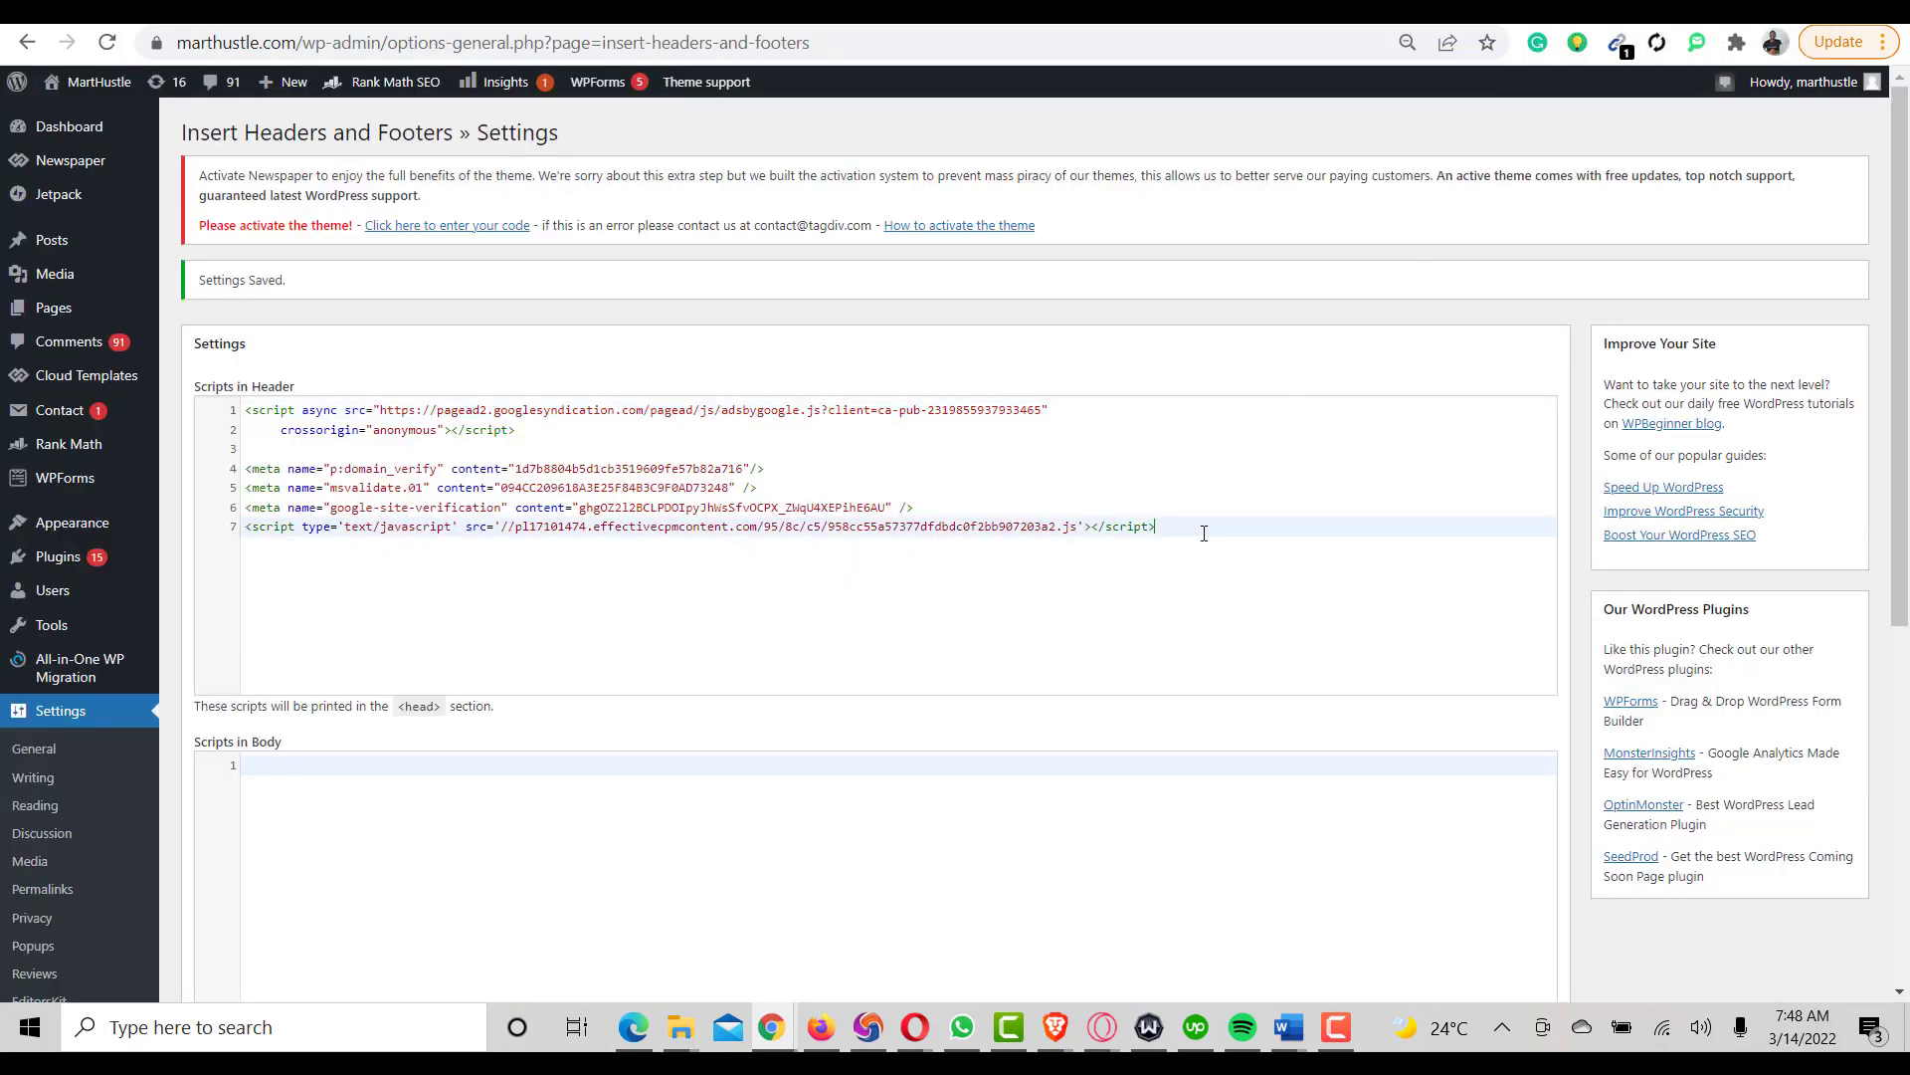
{"action": "key", "text": "Return"}
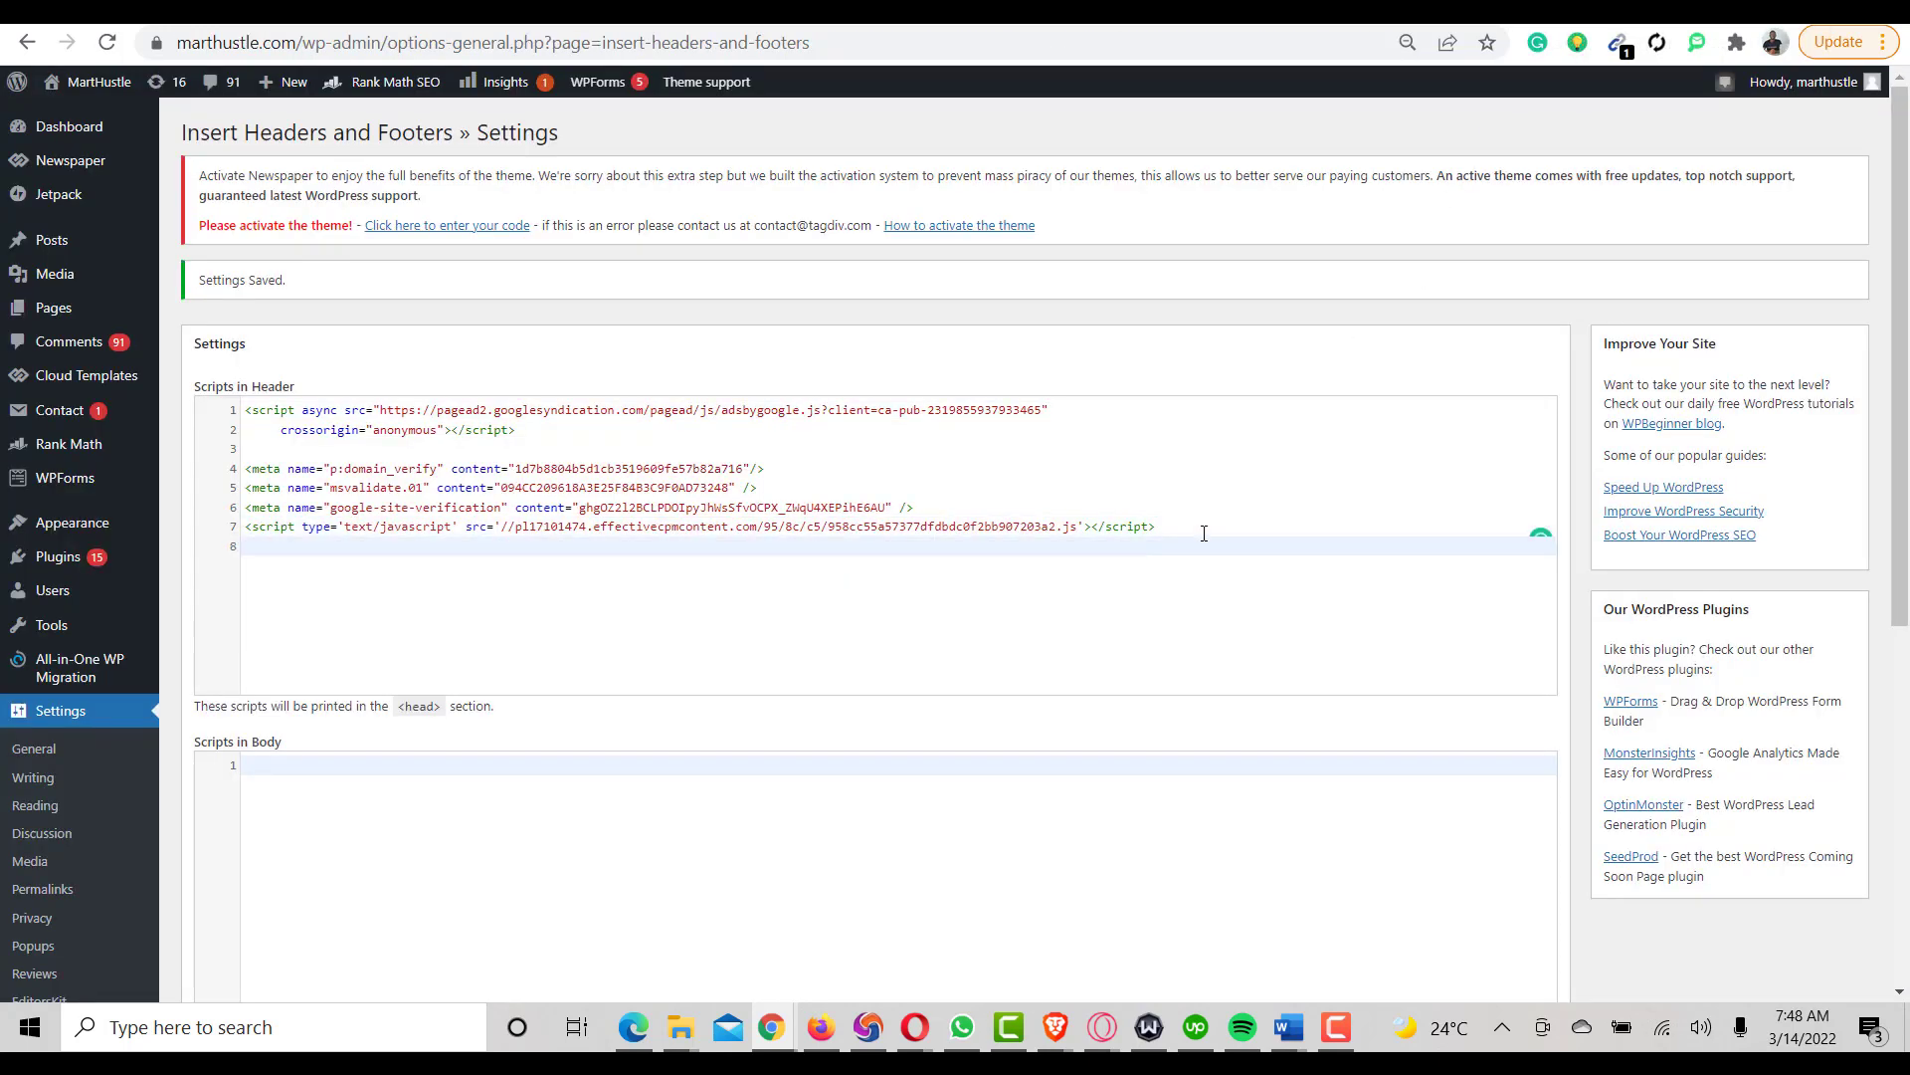
{"action": "key", "text": "ctrl+v"}
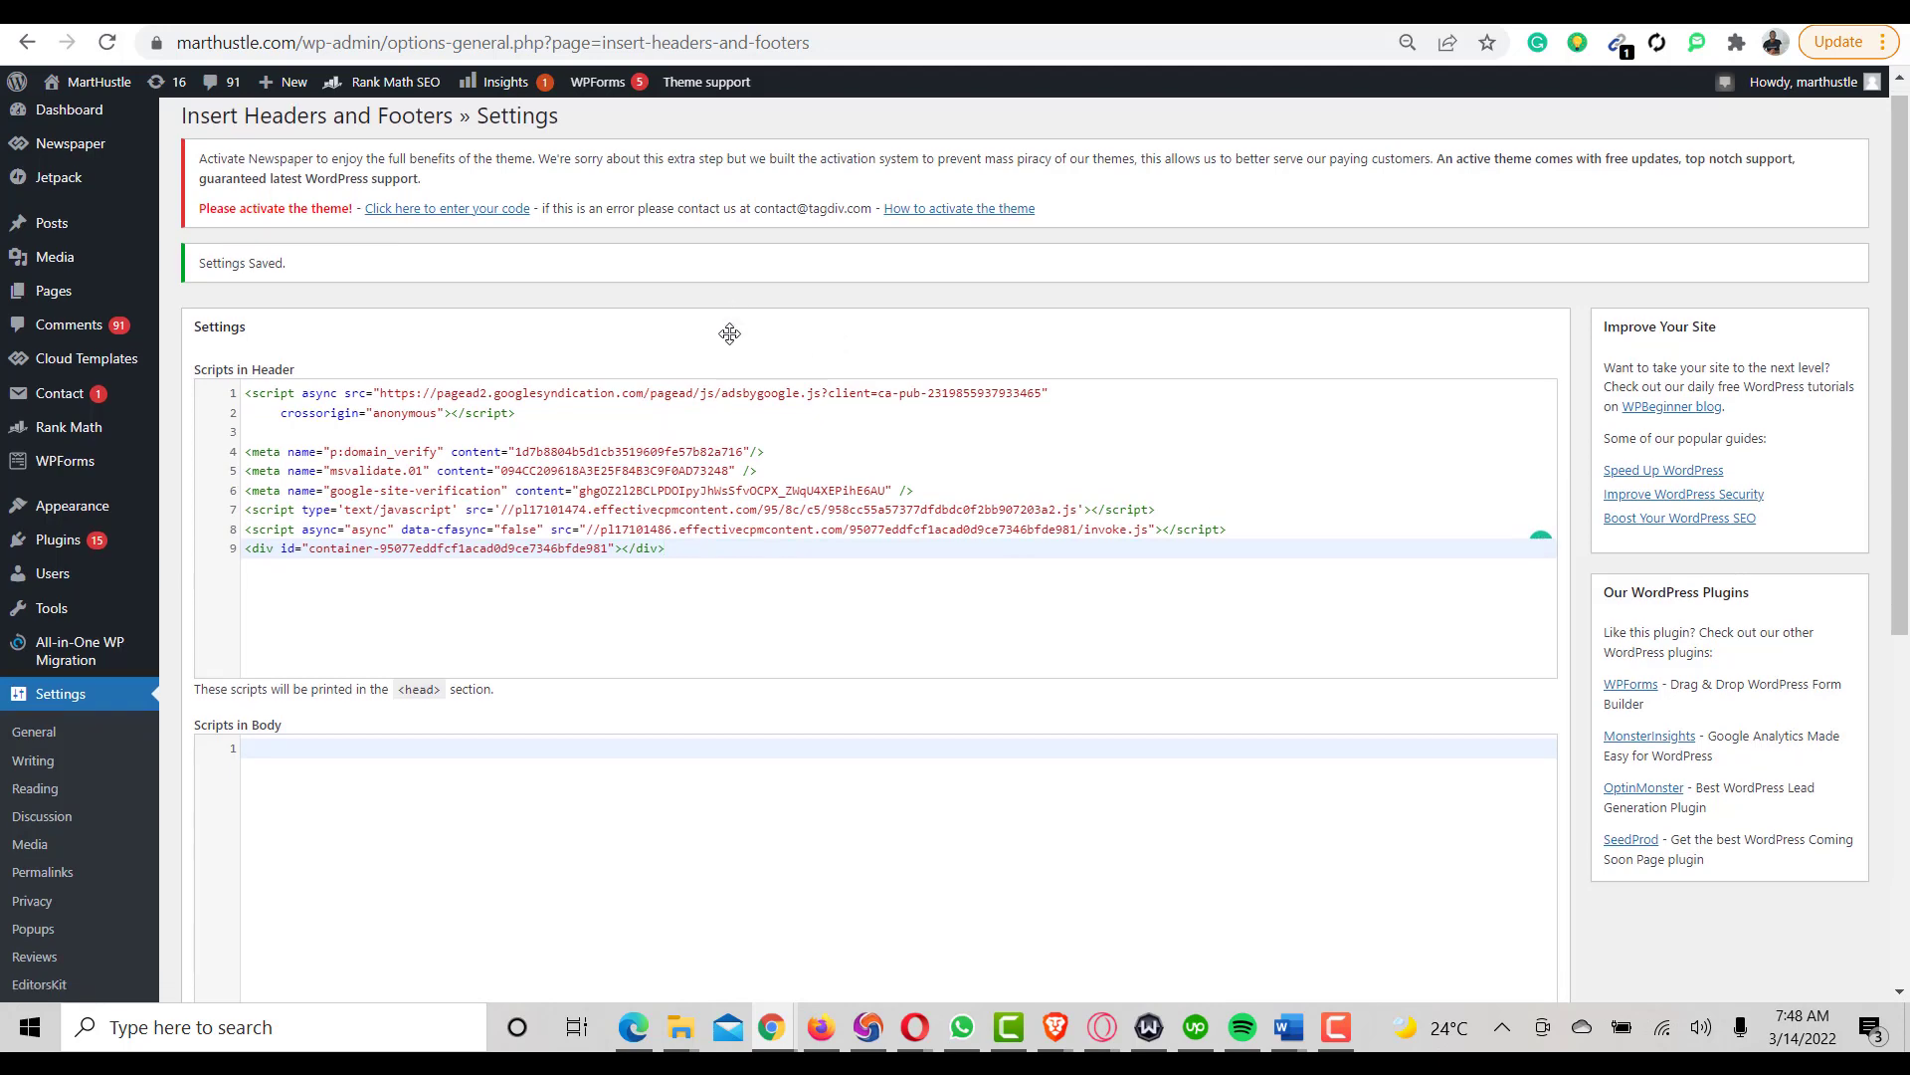
{"action": "scroll", "coordinate": [730, 333], "scroll_direction": "down", "scroll_amount": 6}
{"action": "left_click", "coordinate": [218, 835]}
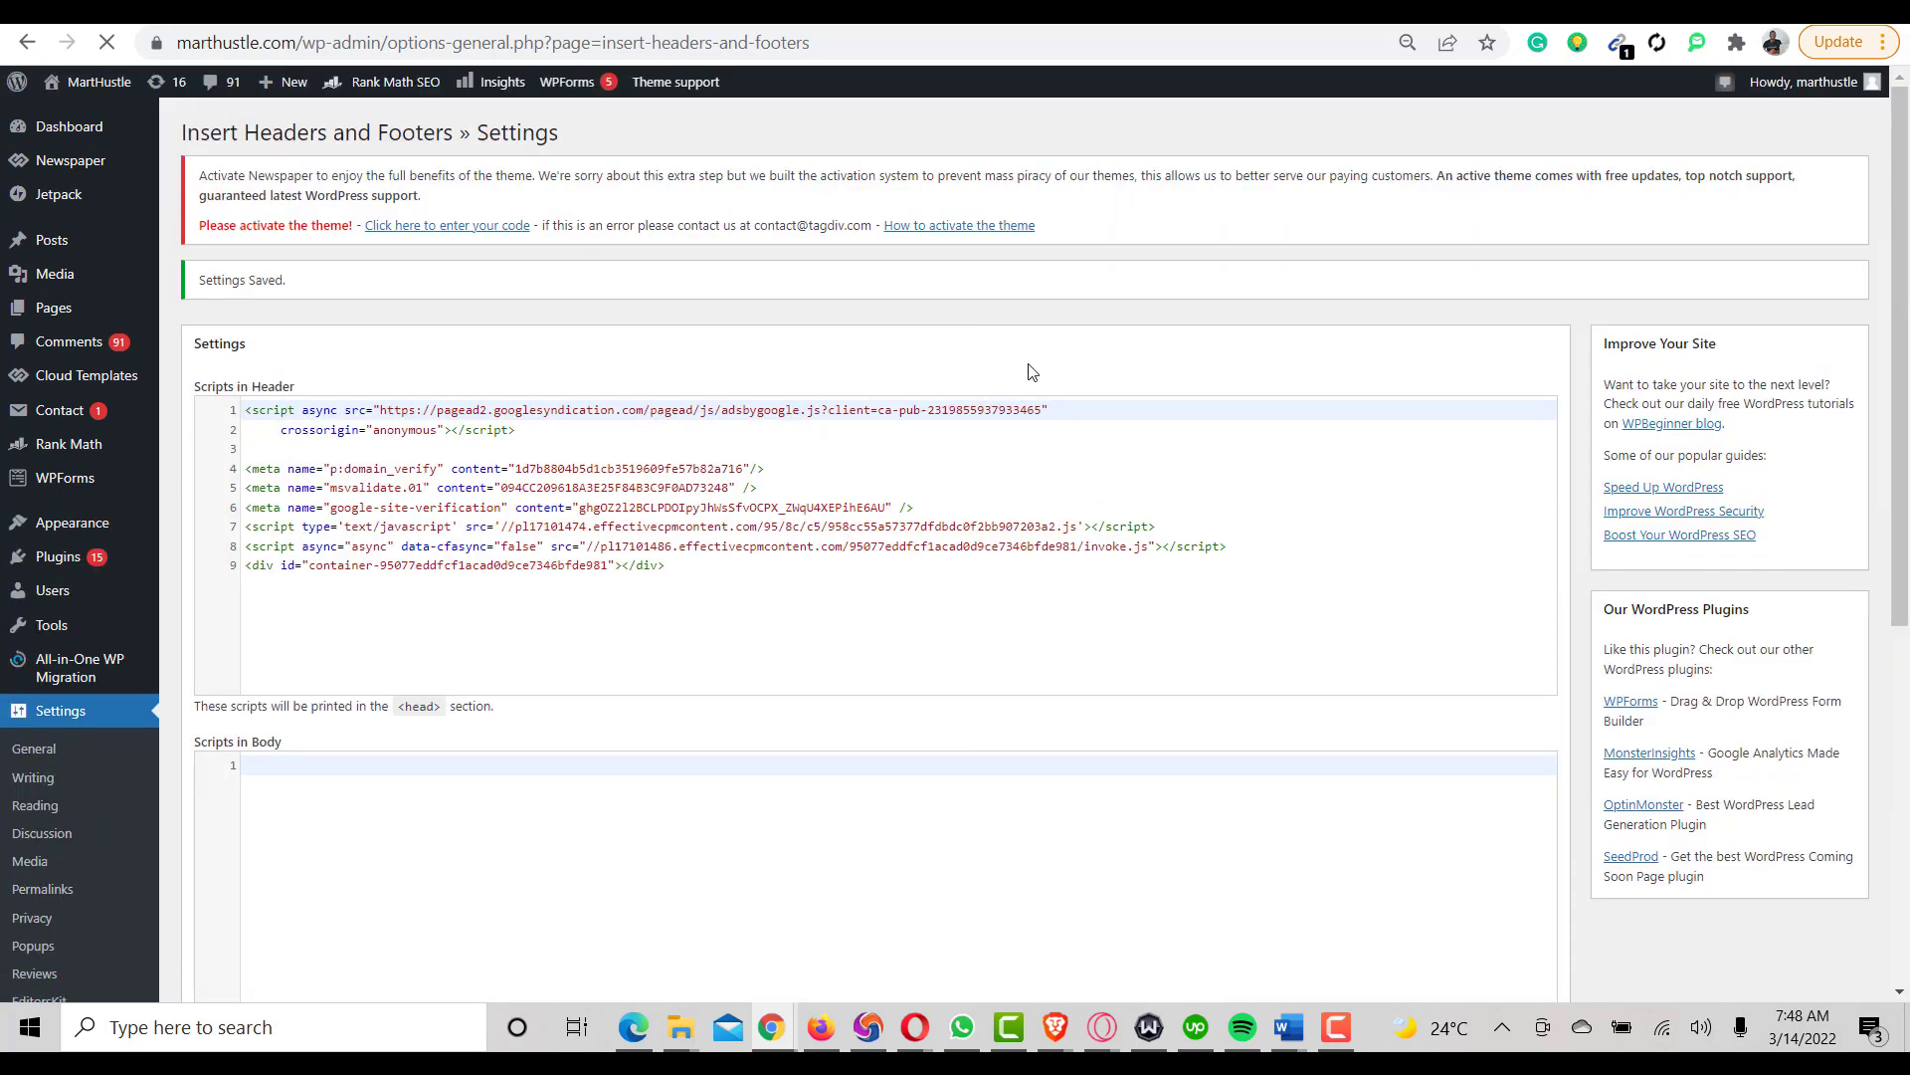
Switch to the Incognito window, load marthustle.com in a new tab and check how the native banner displays on the homepage.
{"action": "mouse_move", "coordinate": [769, 1038]}
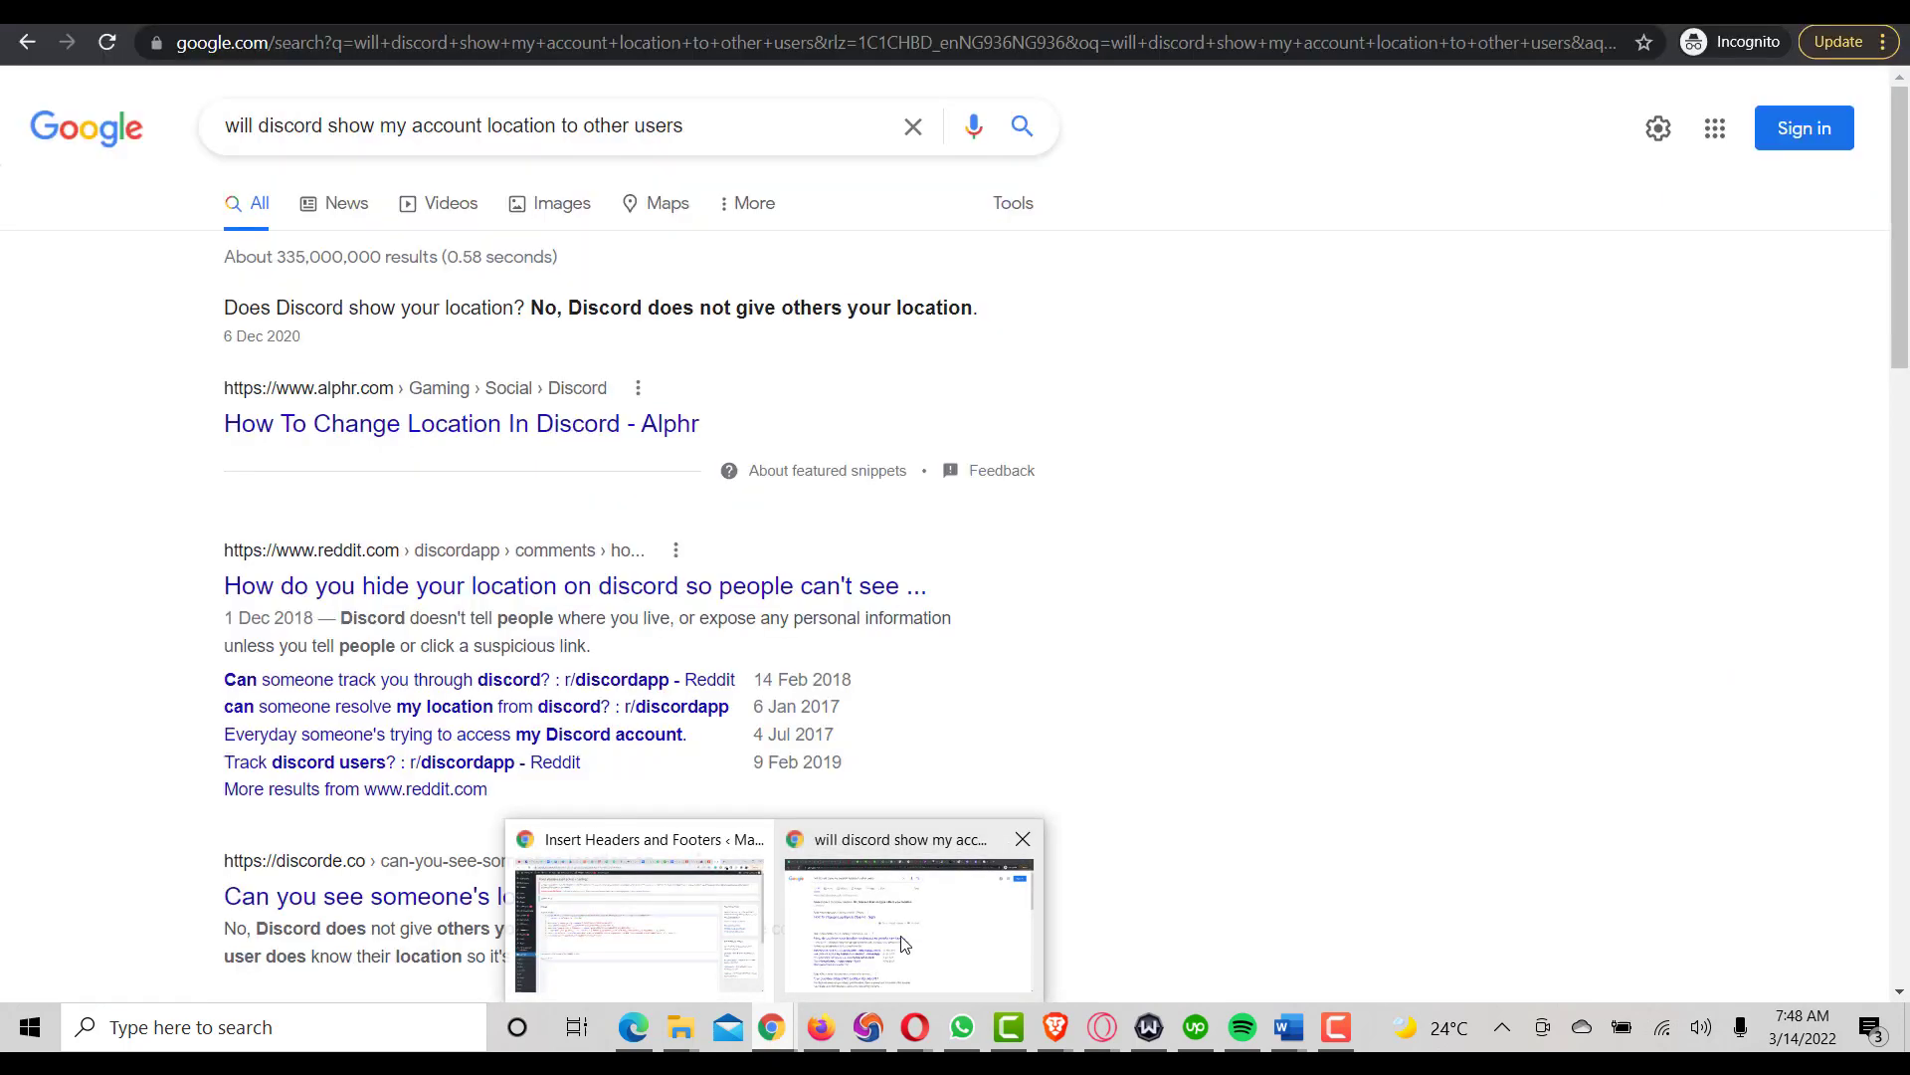
{"action": "left_click", "coordinate": [902, 944]}
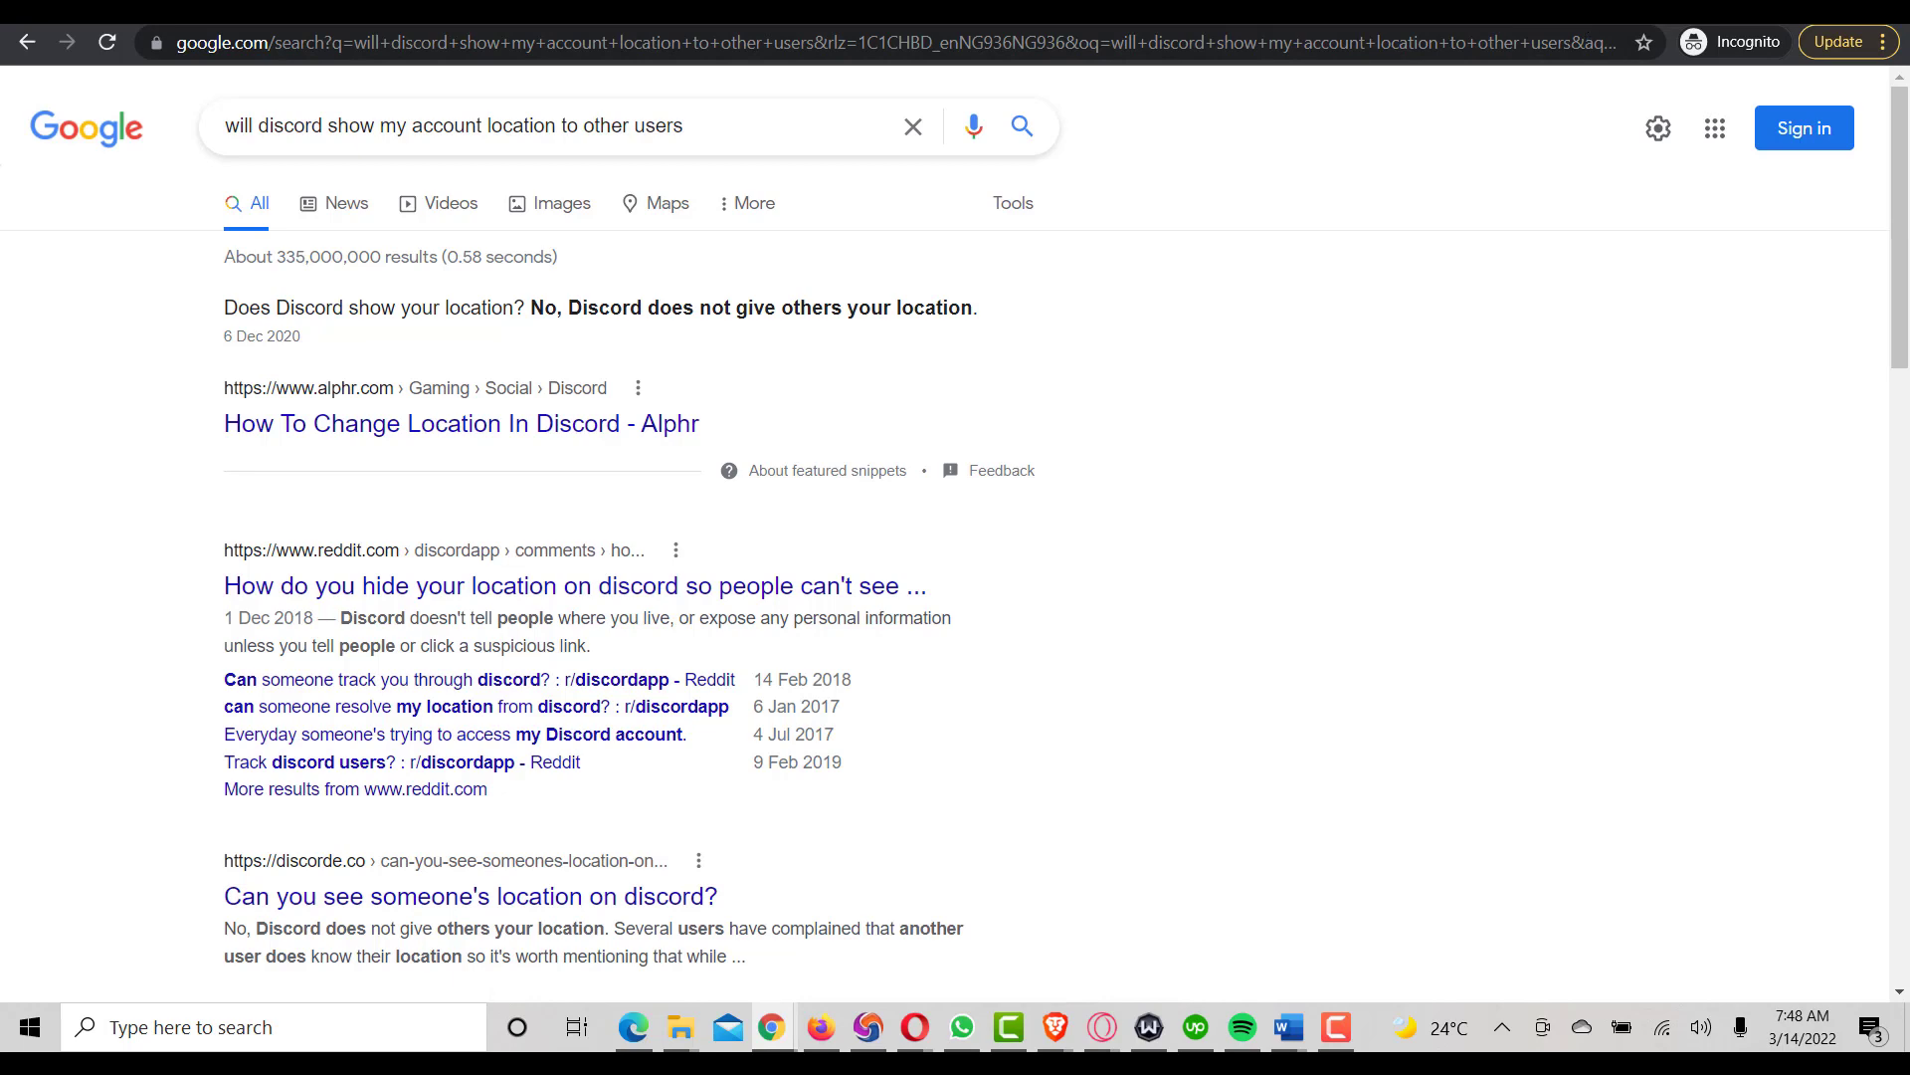
{"action": "mouse_move", "coordinate": [774, 1027]}
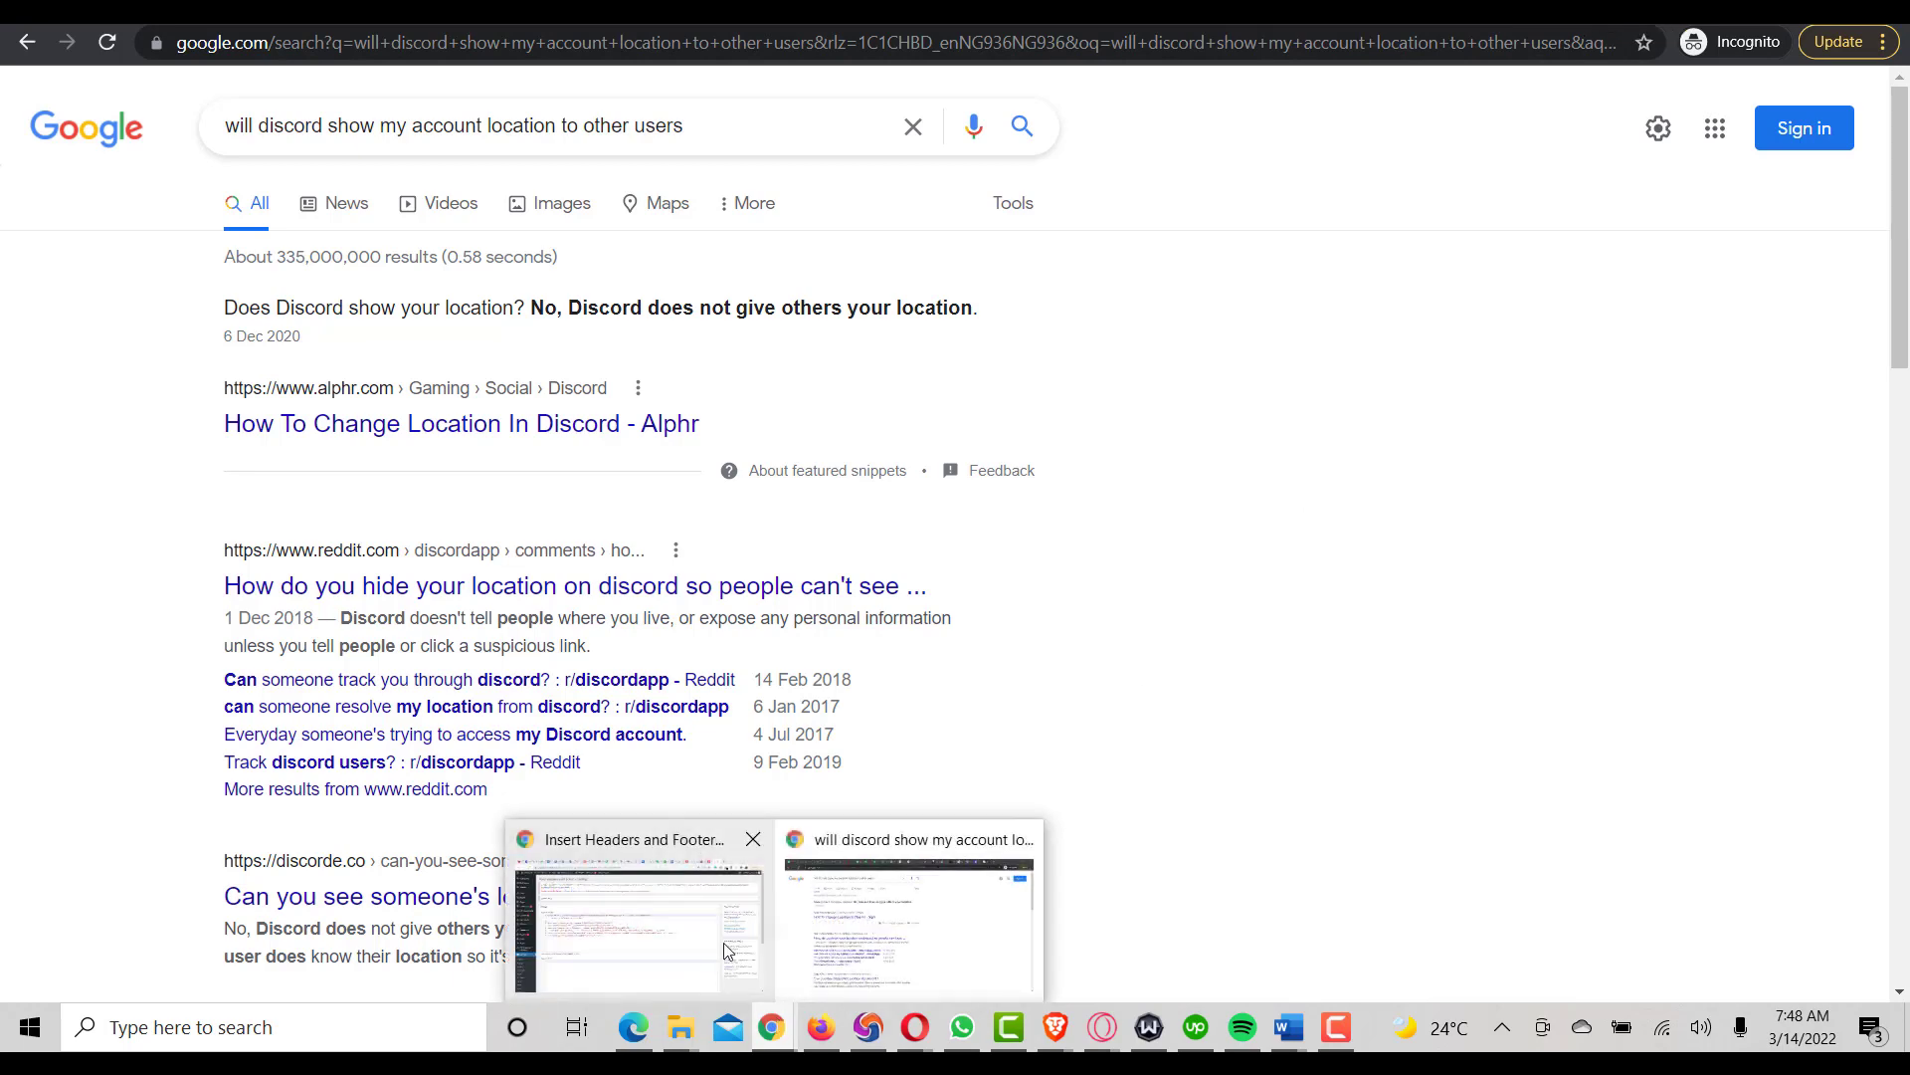
{"action": "left_click", "coordinate": [725, 941]}
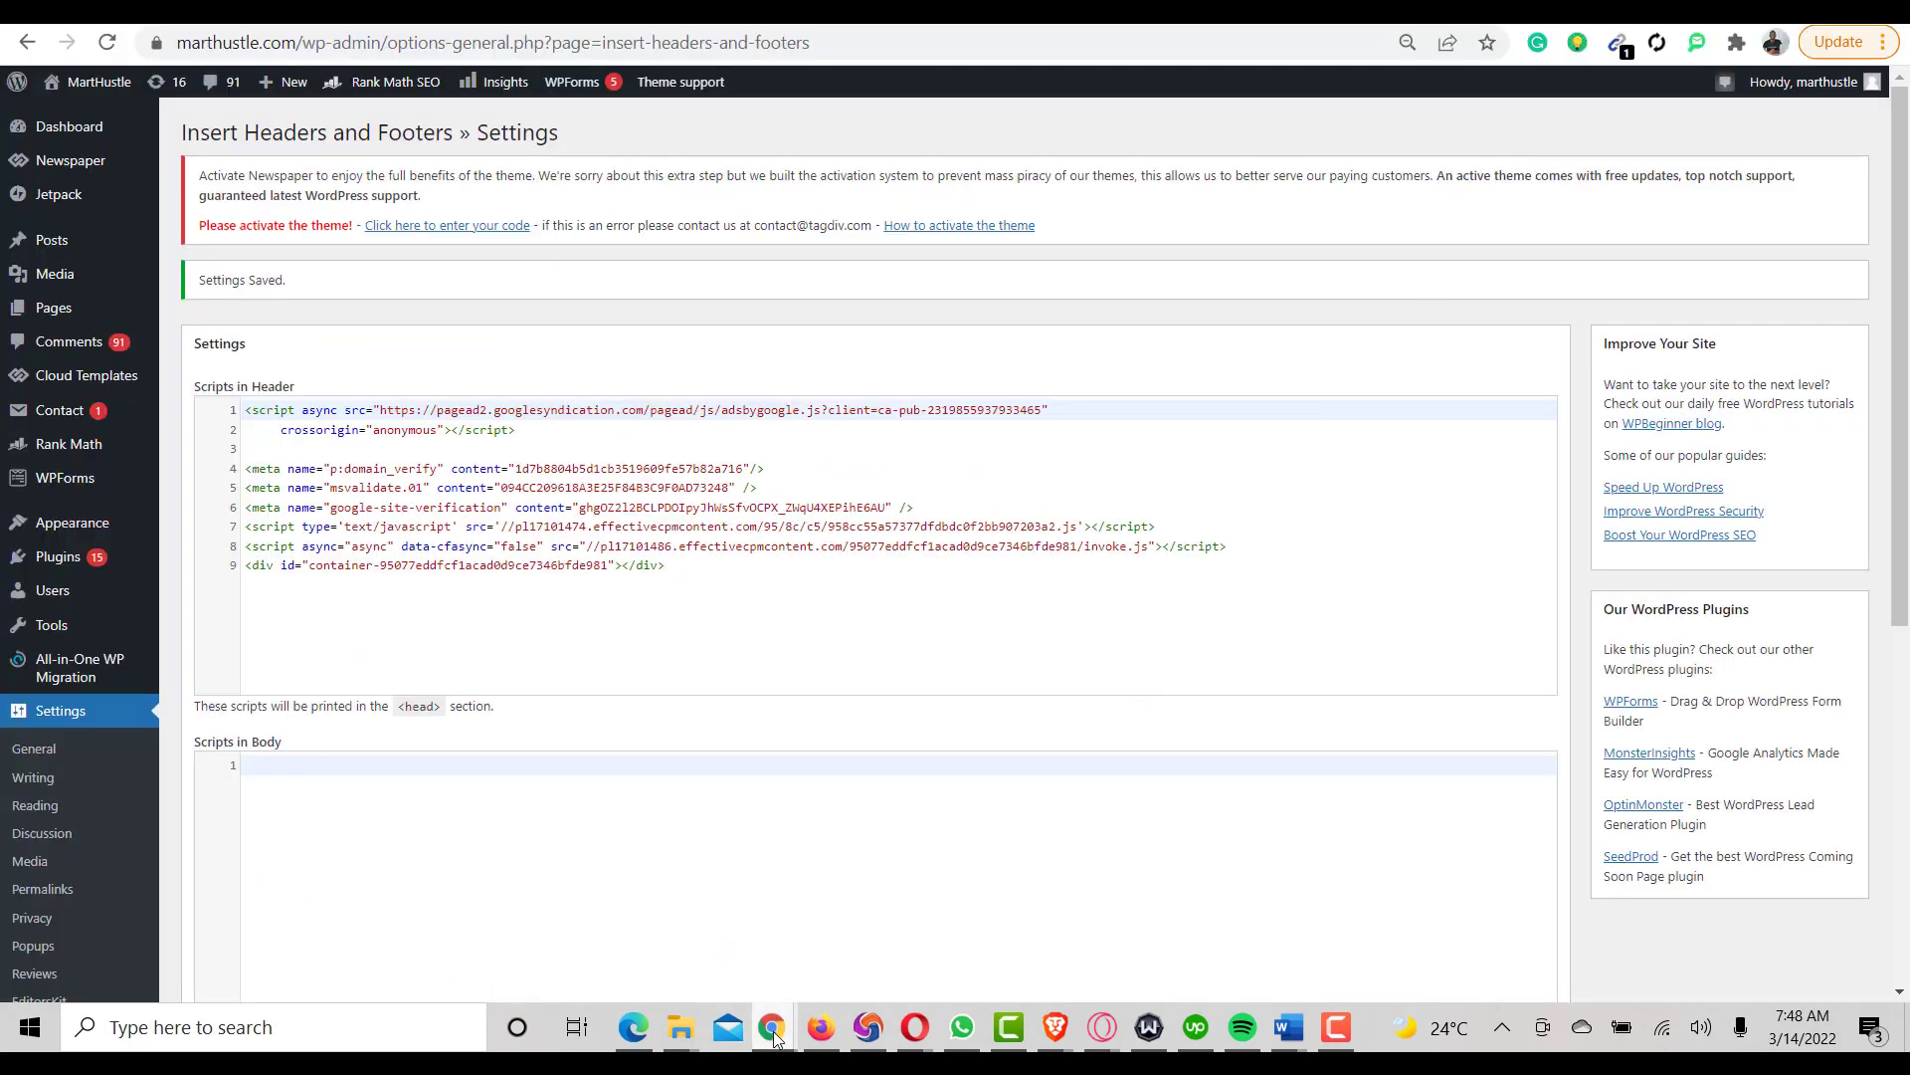
{"action": "left_click", "coordinate": [906, 945]}
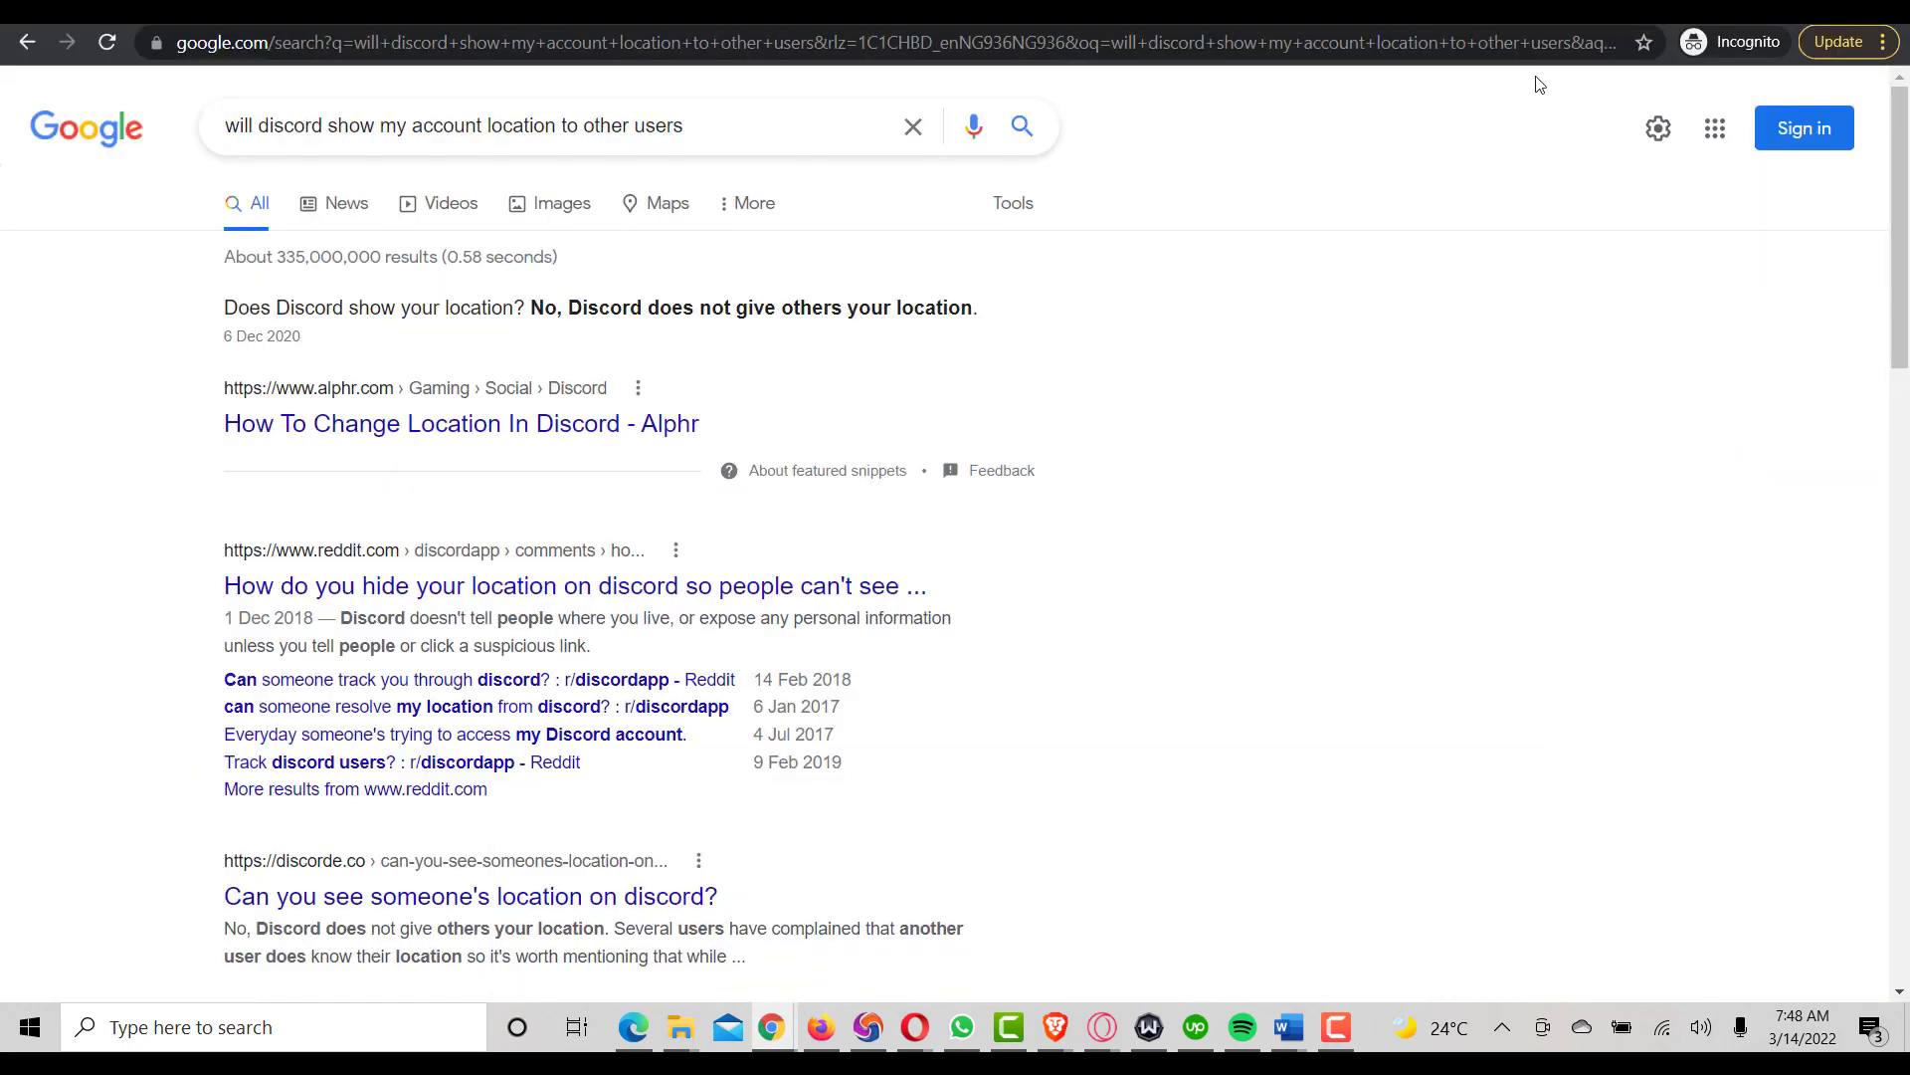
{"action": "key", "text": "ctrl+t"}
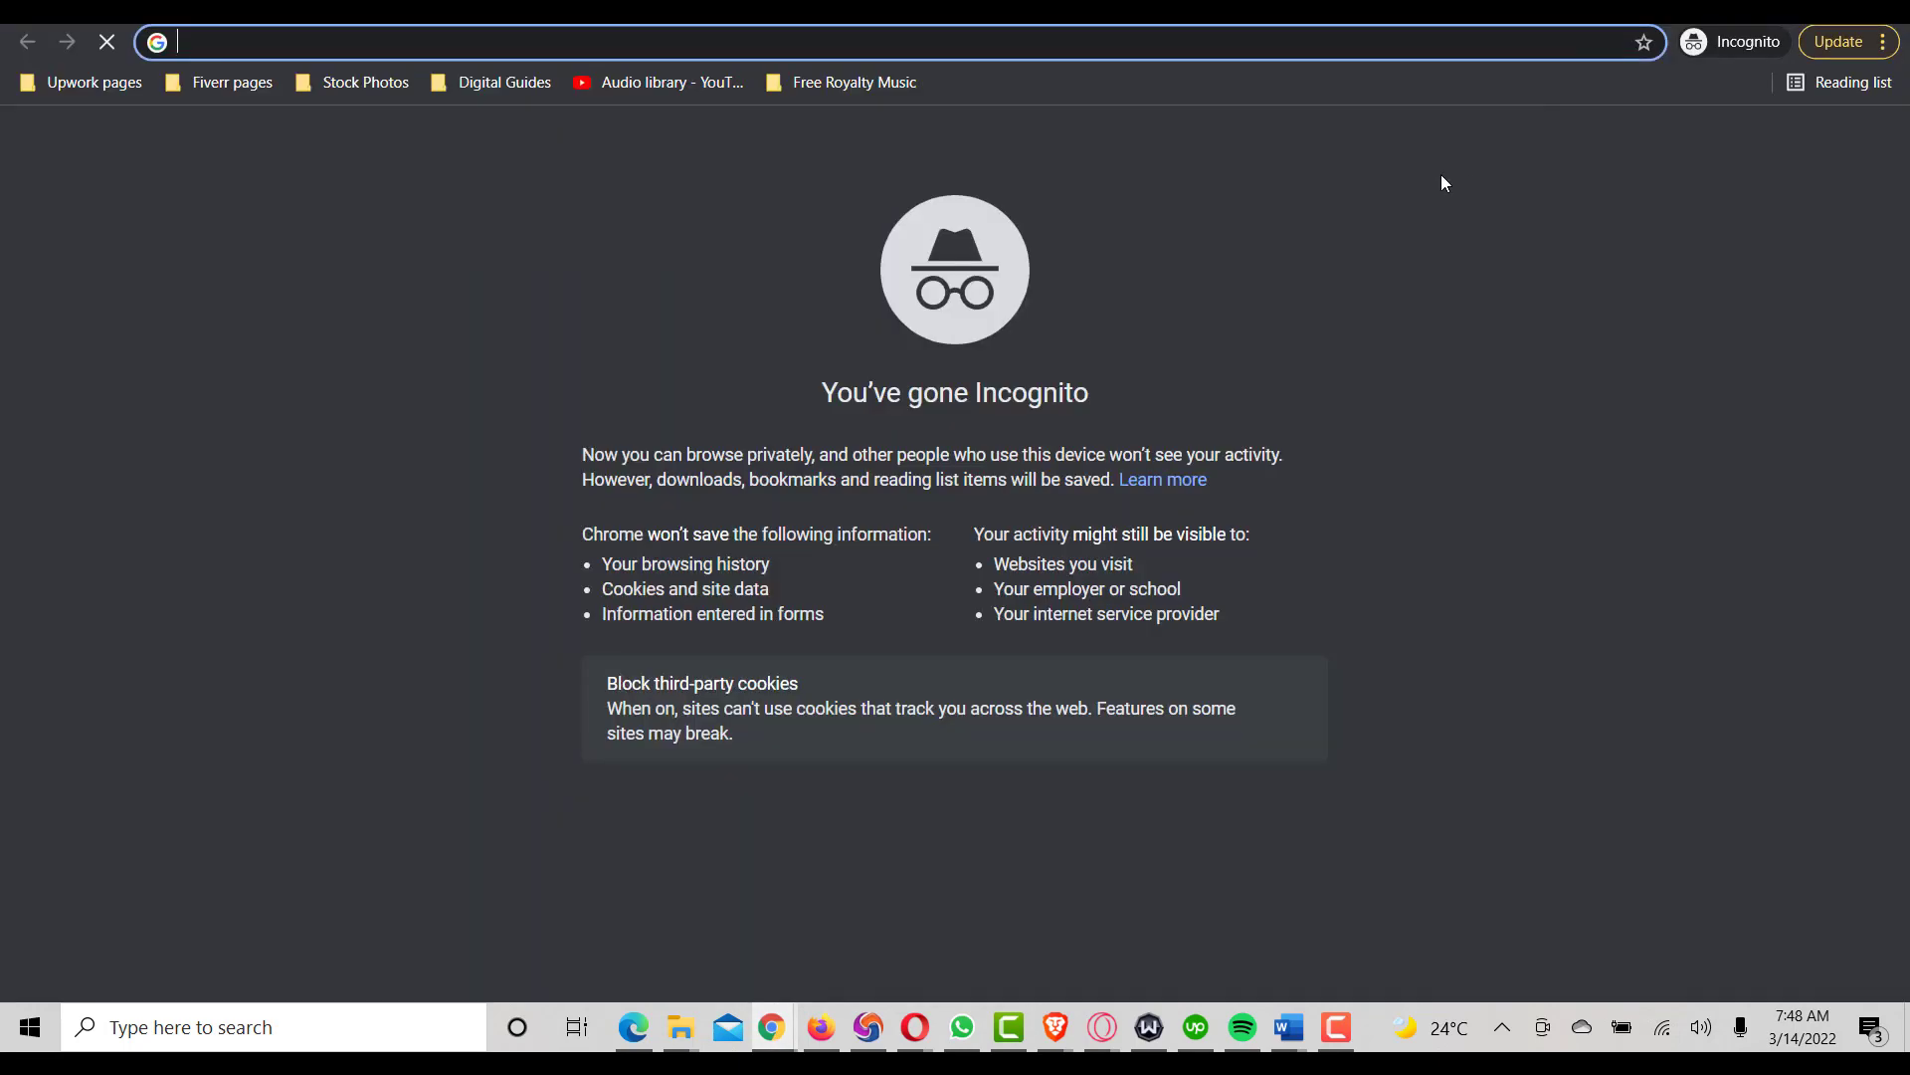
{"action": "type", "text": "mat"}
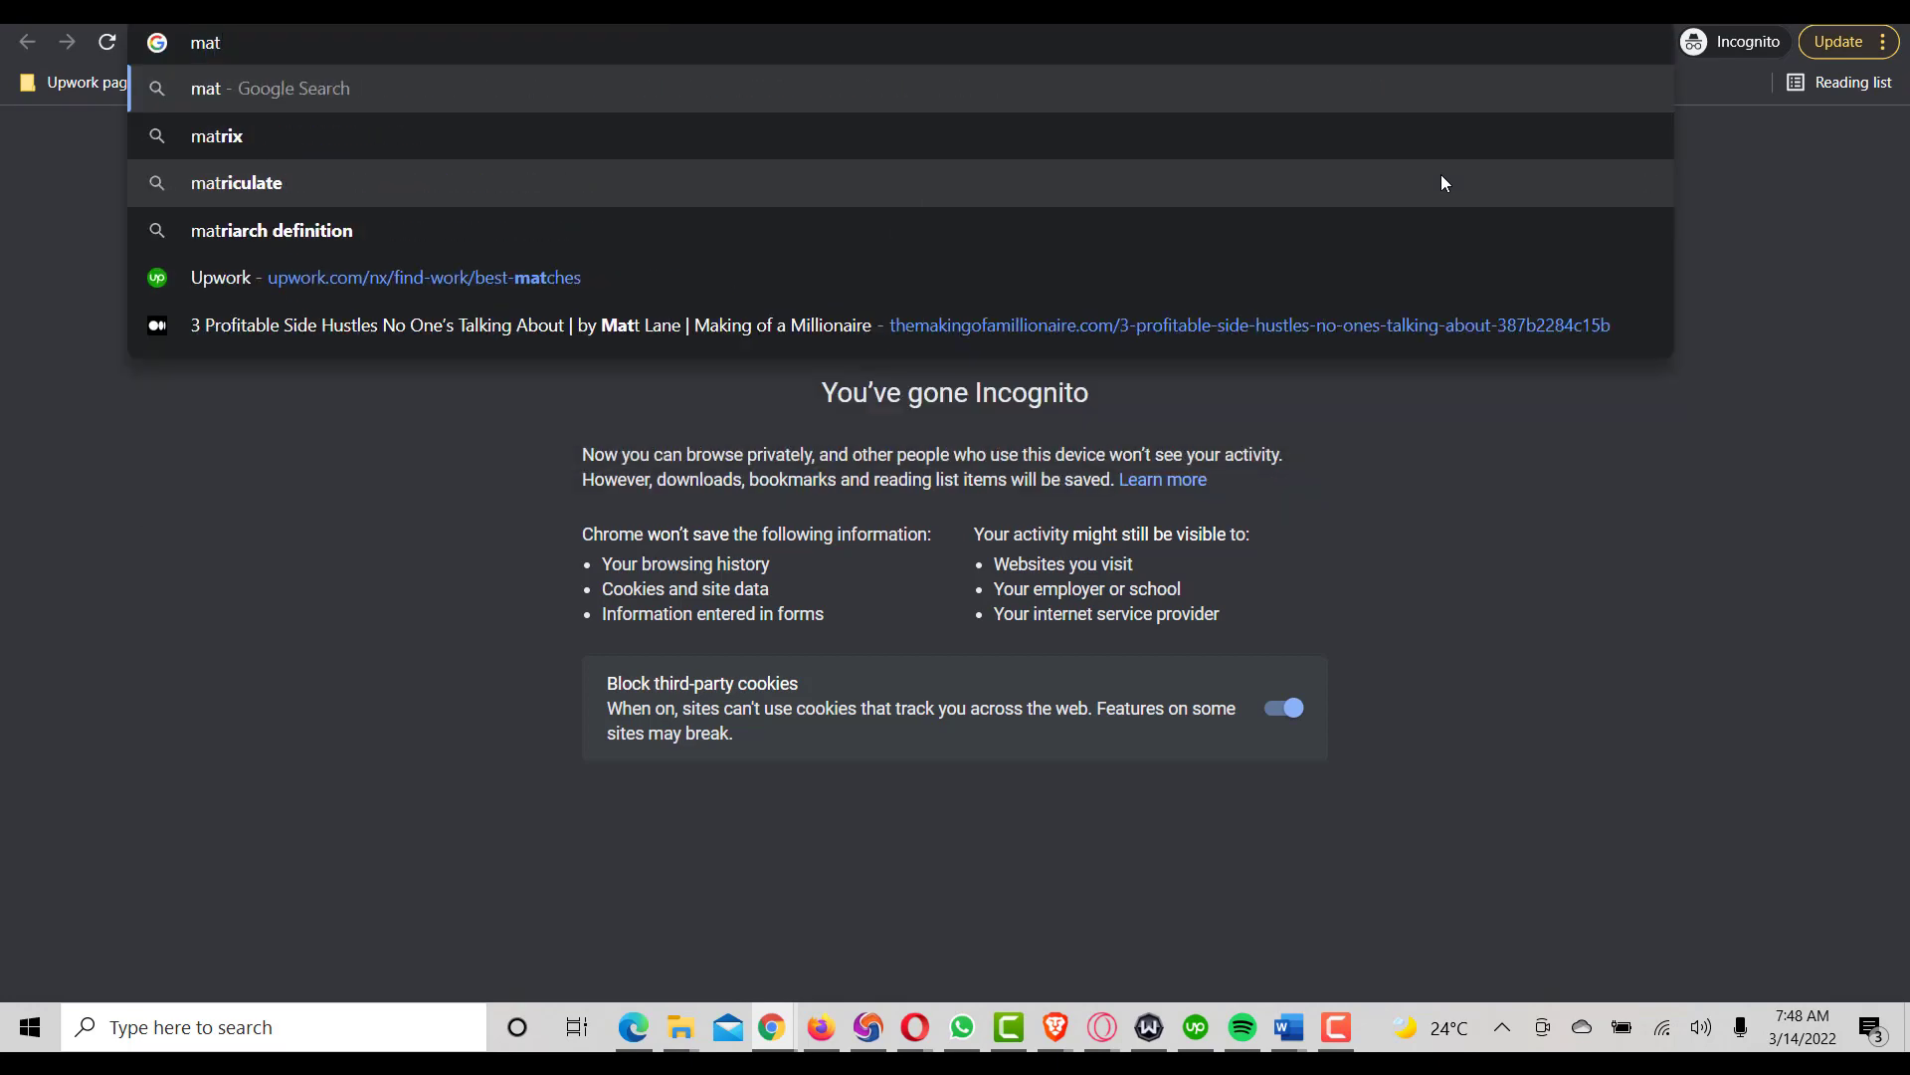
{"action": "key", "text": "BackSpace"}
{"action": "type", "text": "rt"}
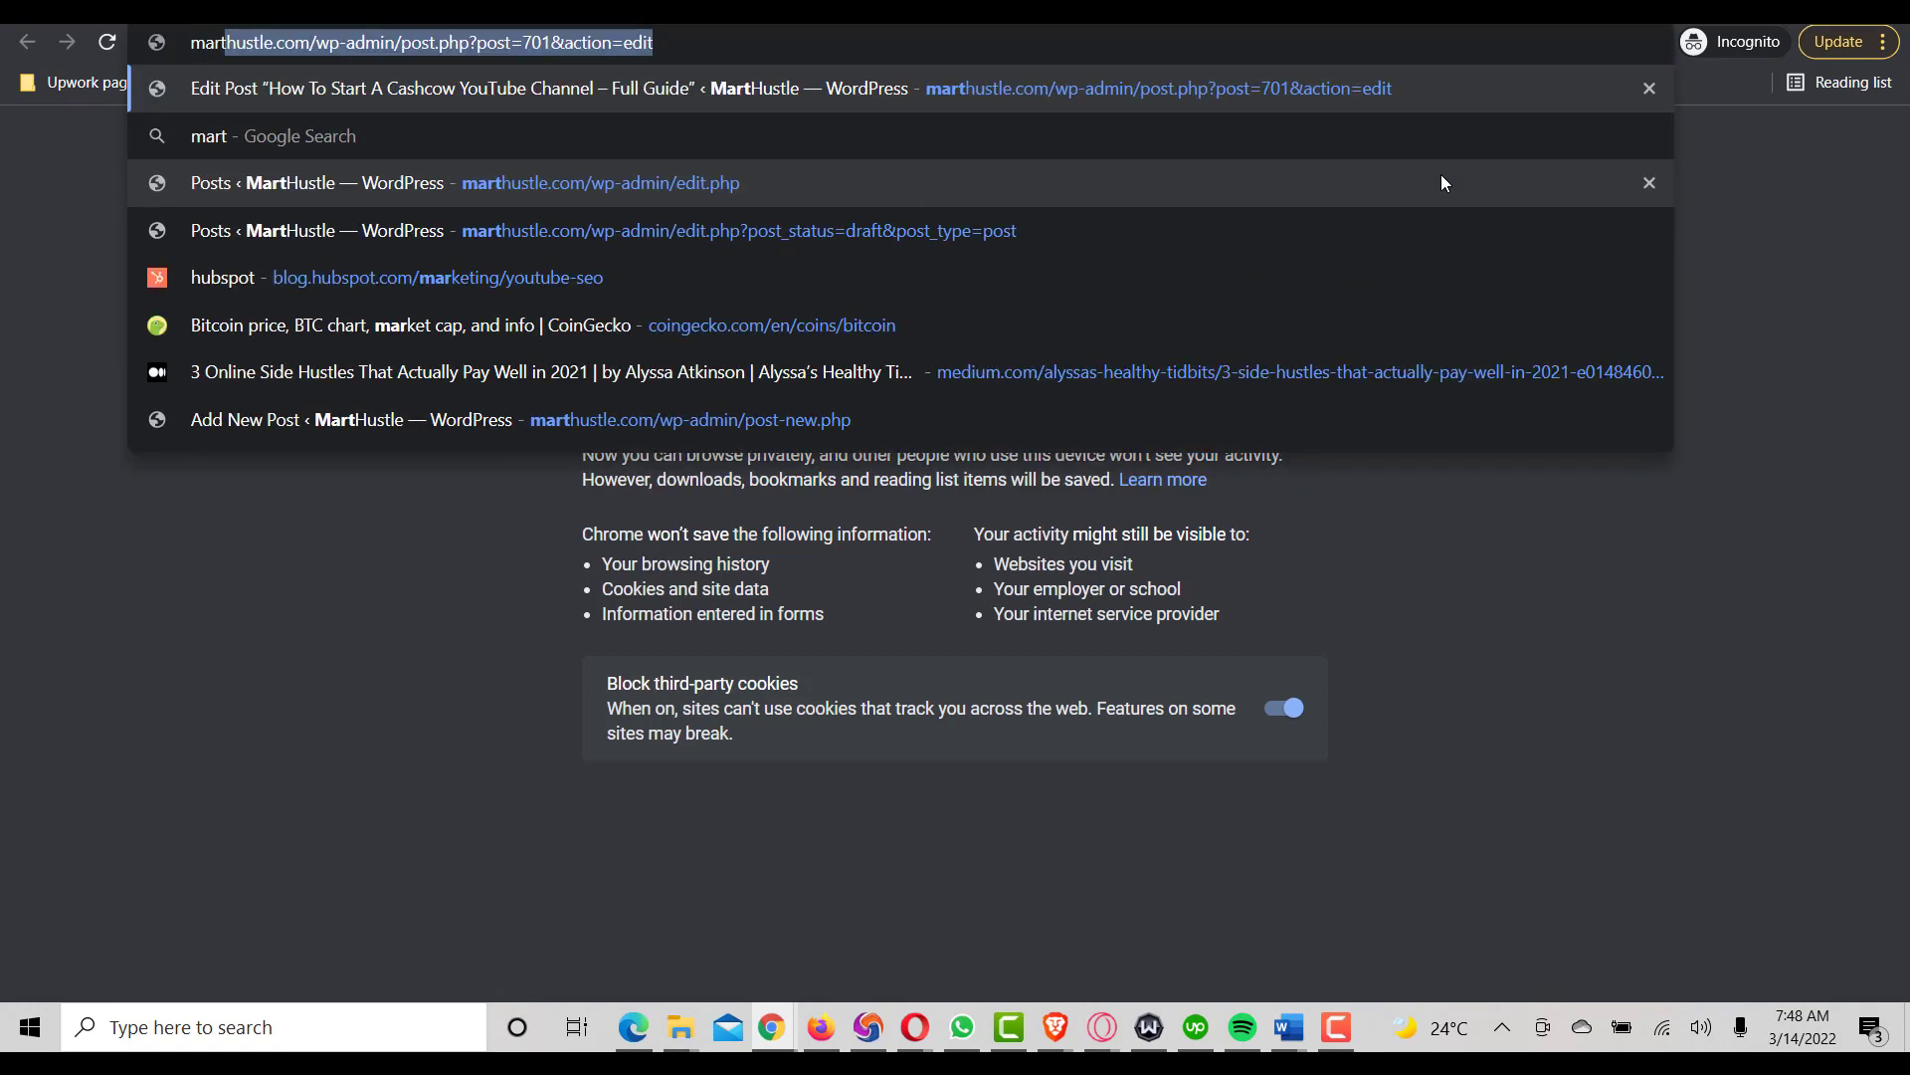
{"action": "key", "text": "End"}
{"action": "key", "text": "BackSpace"}
{"action": "key", "text": "BackSpace"}
{"action": "key", "text": "BackSpace"}
{"action": "key", "text": "BackSpace"}
{"action": "key", "text": "BackSpace"}
{"action": "key", "text": "BackSpace"}
{"action": "key", "text": "BackSpace"}
{"action": "key", "text": "BackSpace"}
{"action": "key", "text": "BackSpace"}
{"action": "key", "text": "BackSpace"}
{"action": "key", "text": "BackSpace"}
{"action": "key", "text": "BackSpace"}
{"action": "key", "text": "BackSpace"}
{"action": "key", "text": "BackSpace"}
{"action": "key", "text": "BackSpace"}
{"action": "key", "text": "BackSpace"}
{"action": "key", "text": "BackSpace"}
{"action": "key", "text": "BackSpace"}
{"action": "key", "text": "BackSpace"}
{"action": "key", "text": "BackSpace"}
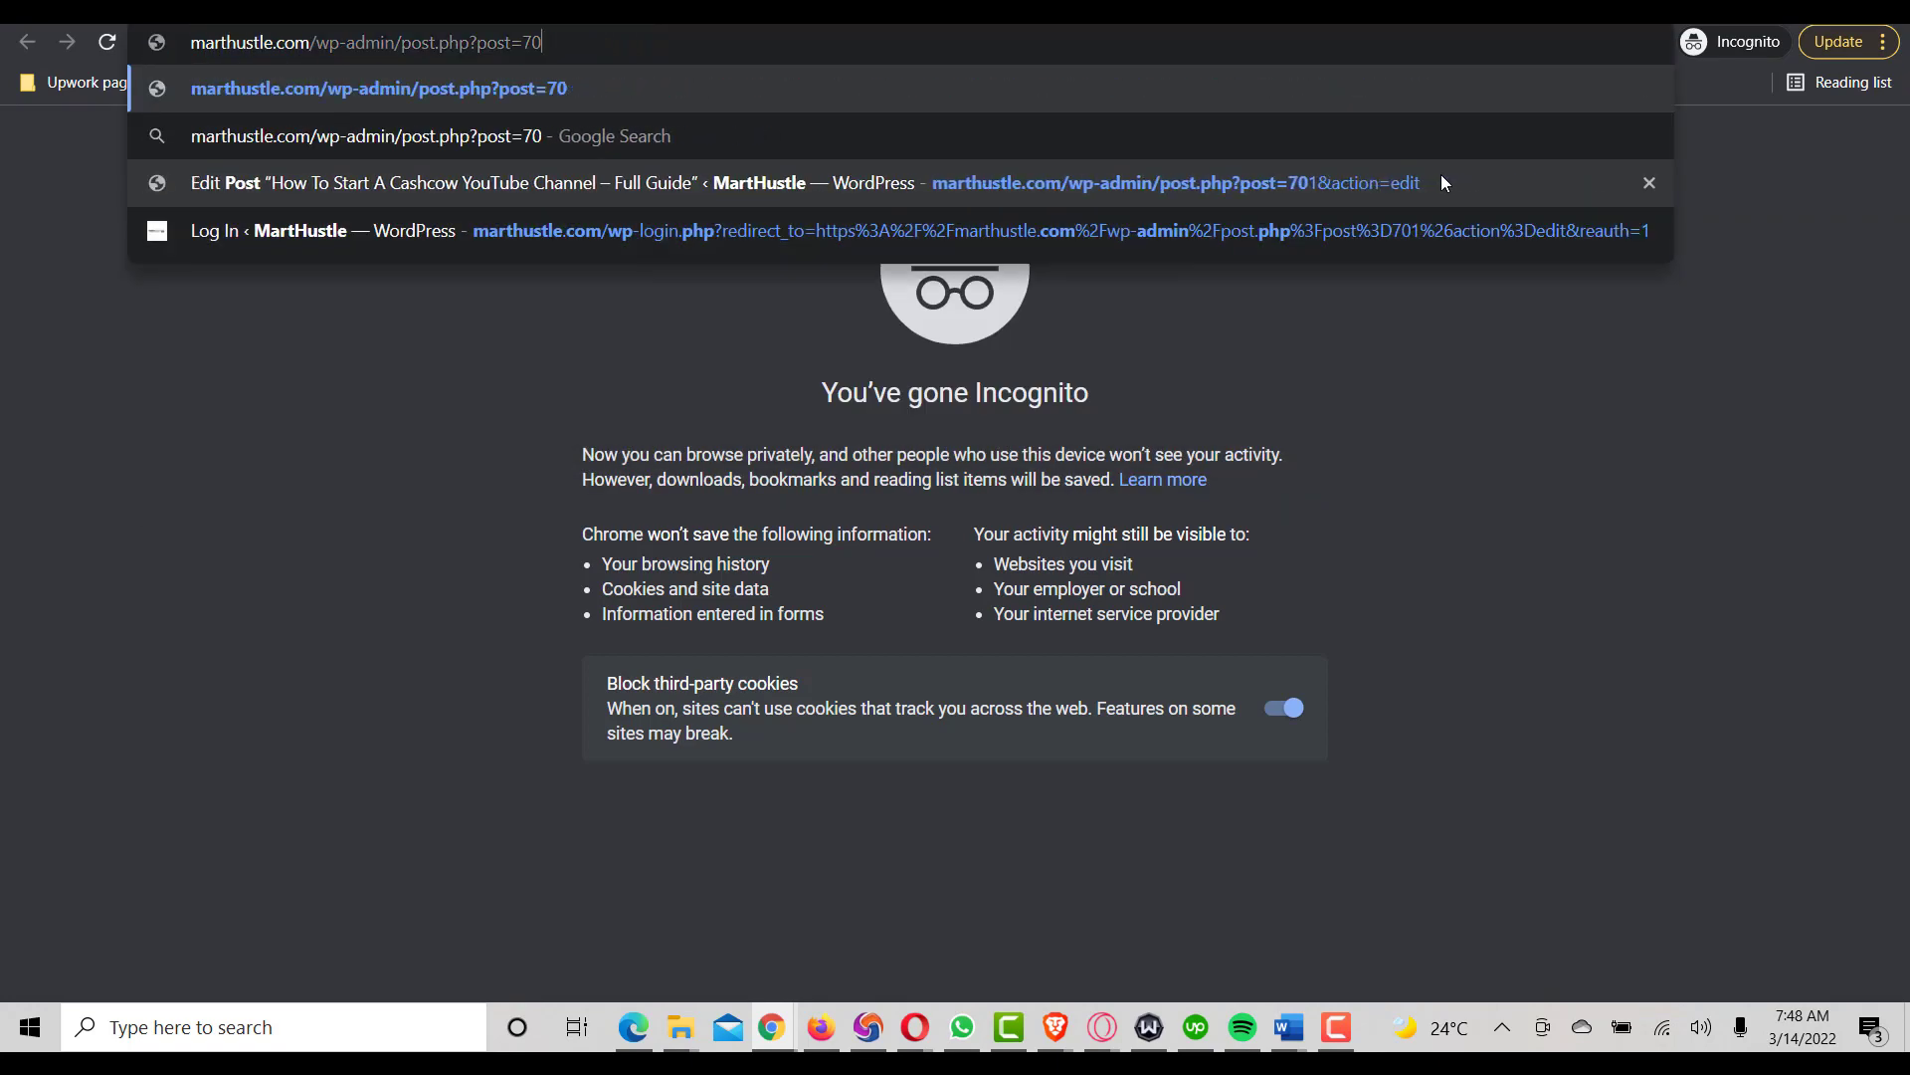
{"action": "key", "text": "BackSpace"}
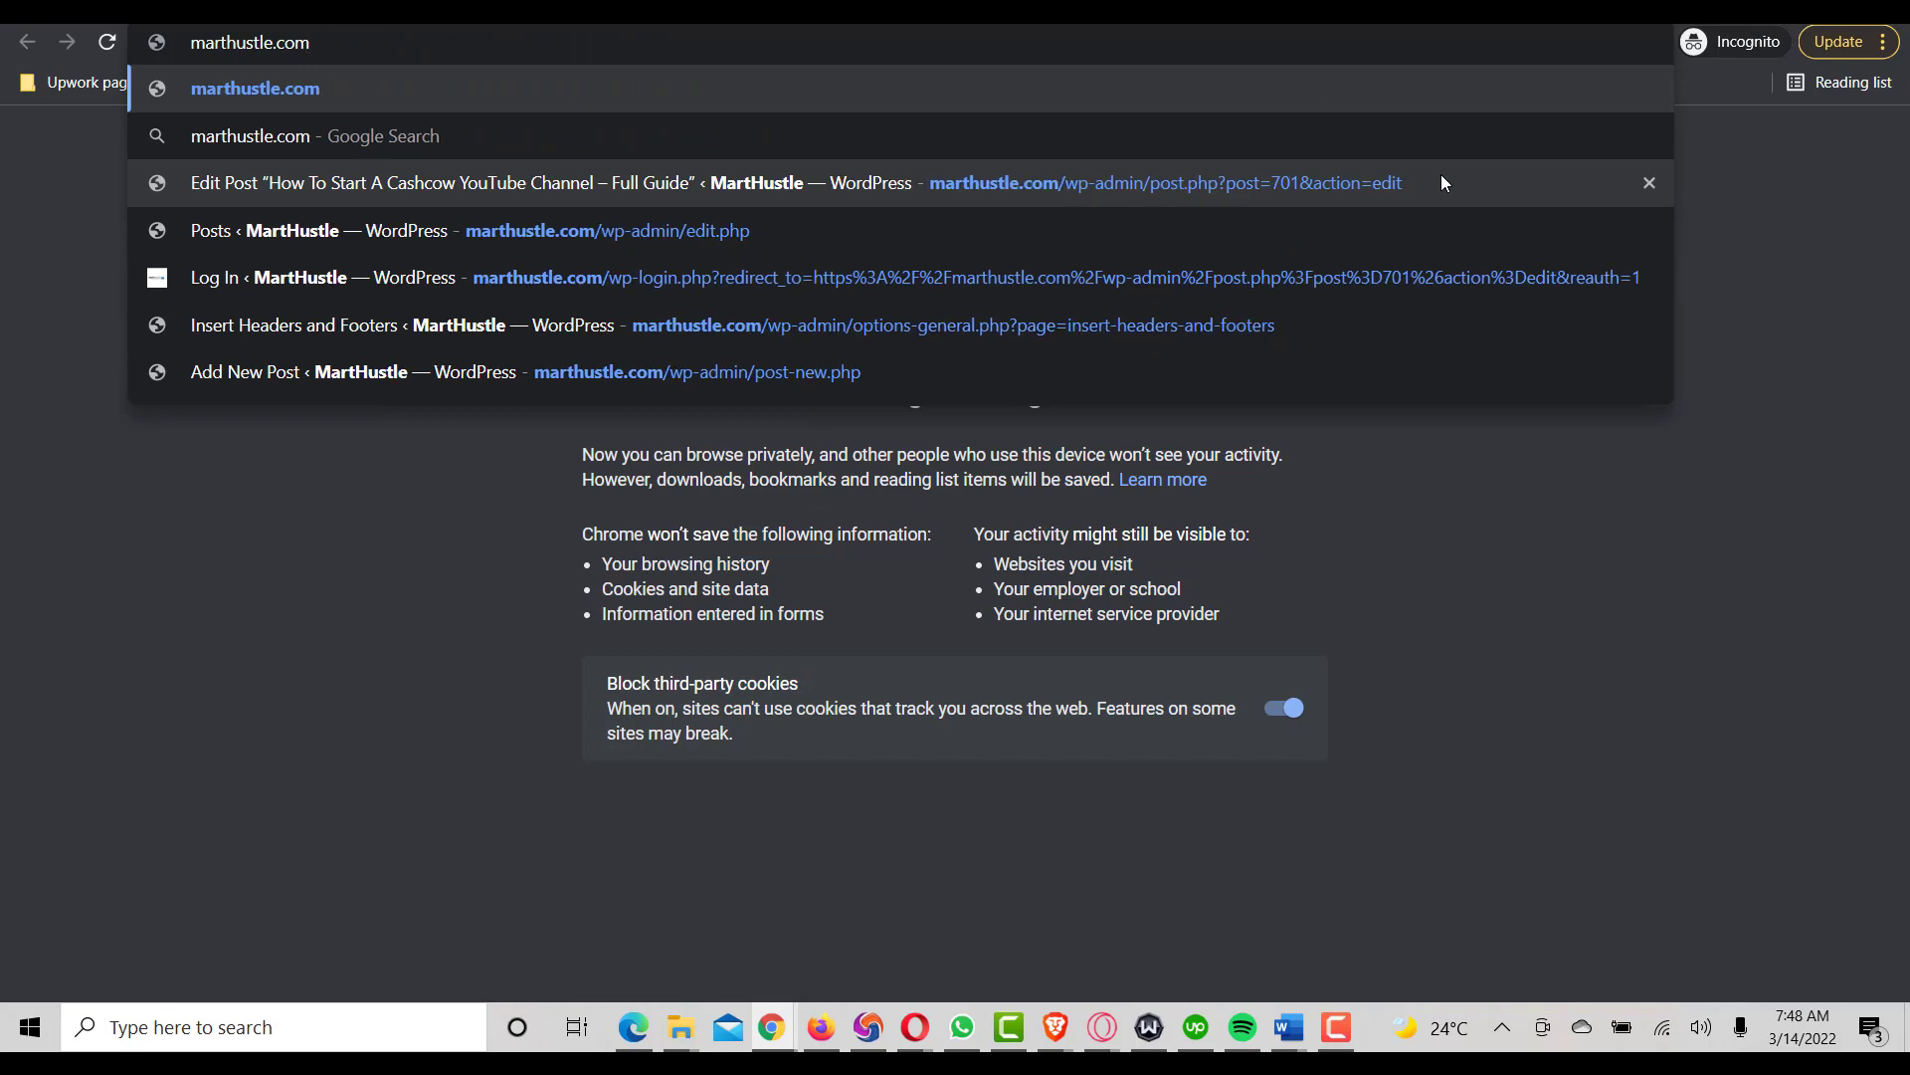
{"action": "key", "text": "Return"}
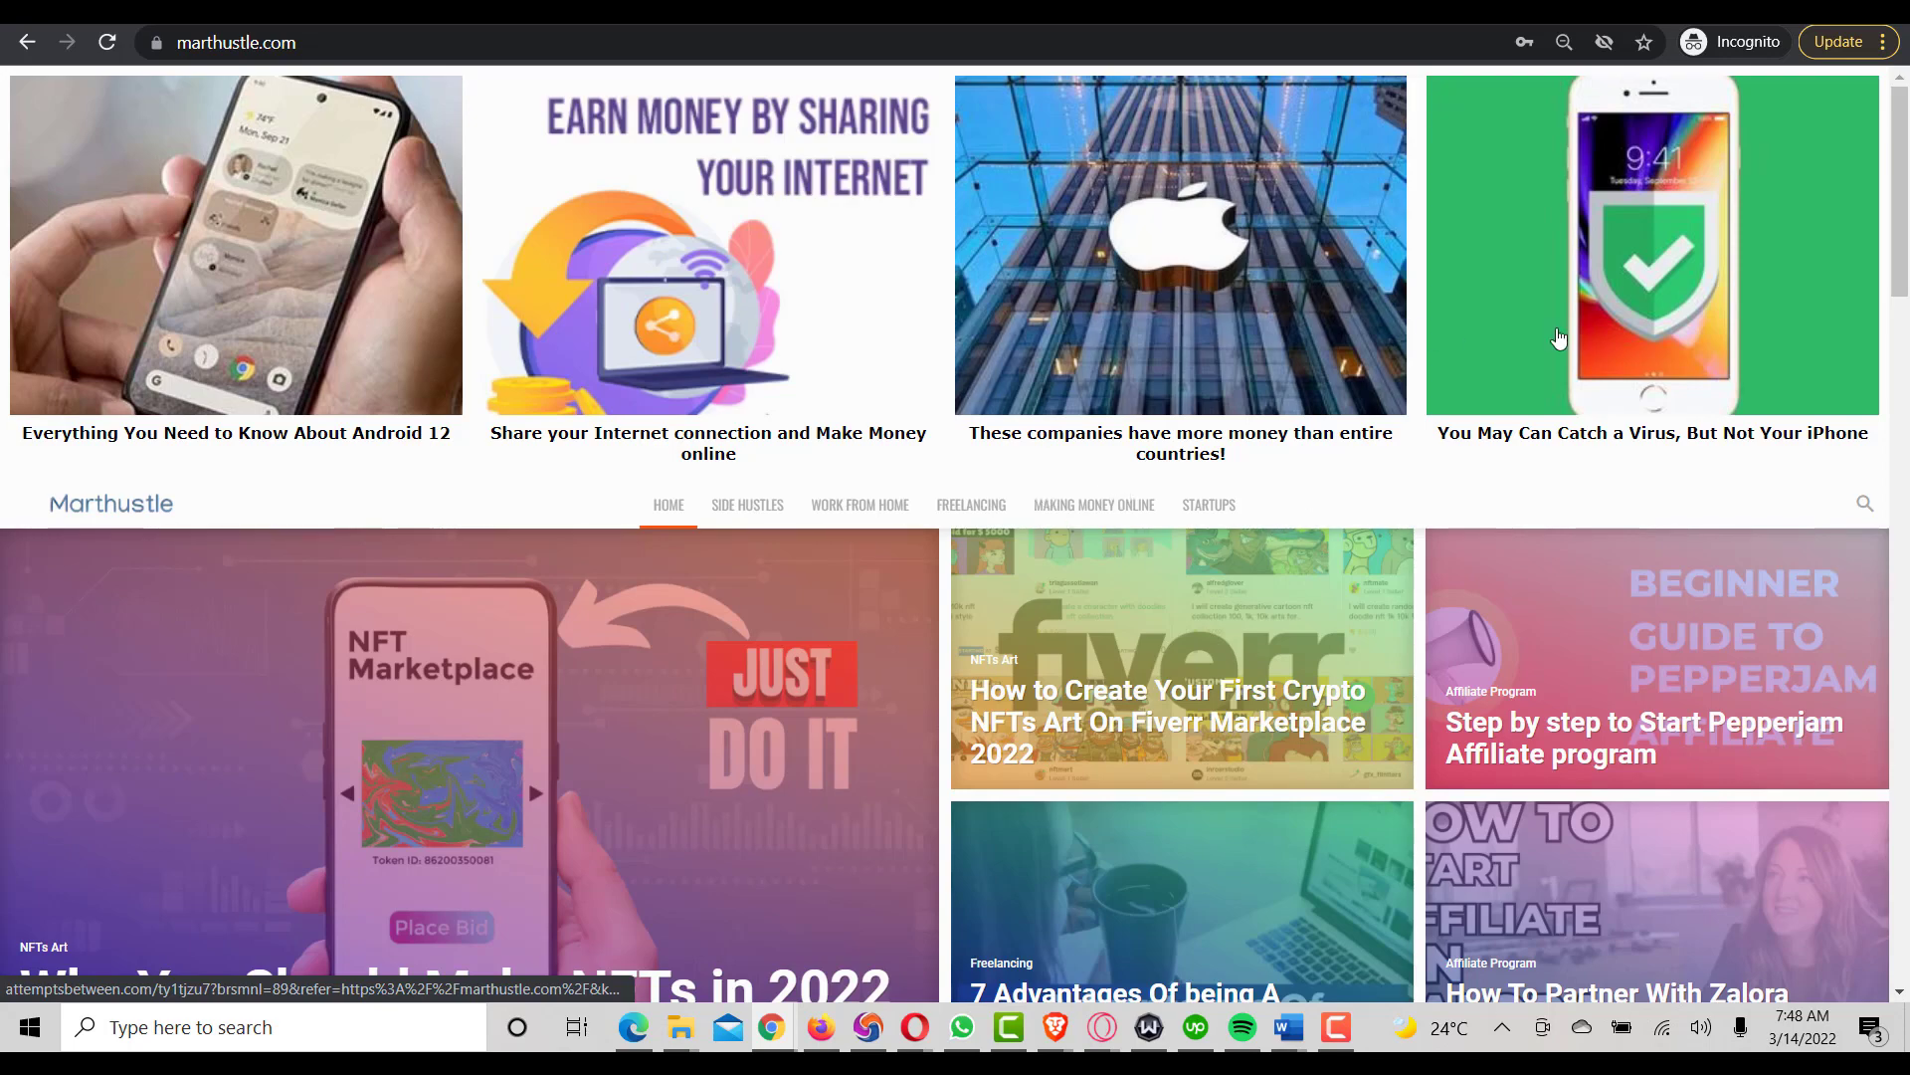
{"action": "scroll", "coordinate": [472, 345], "scroll_direction": "down", "scroll_amount": 4}
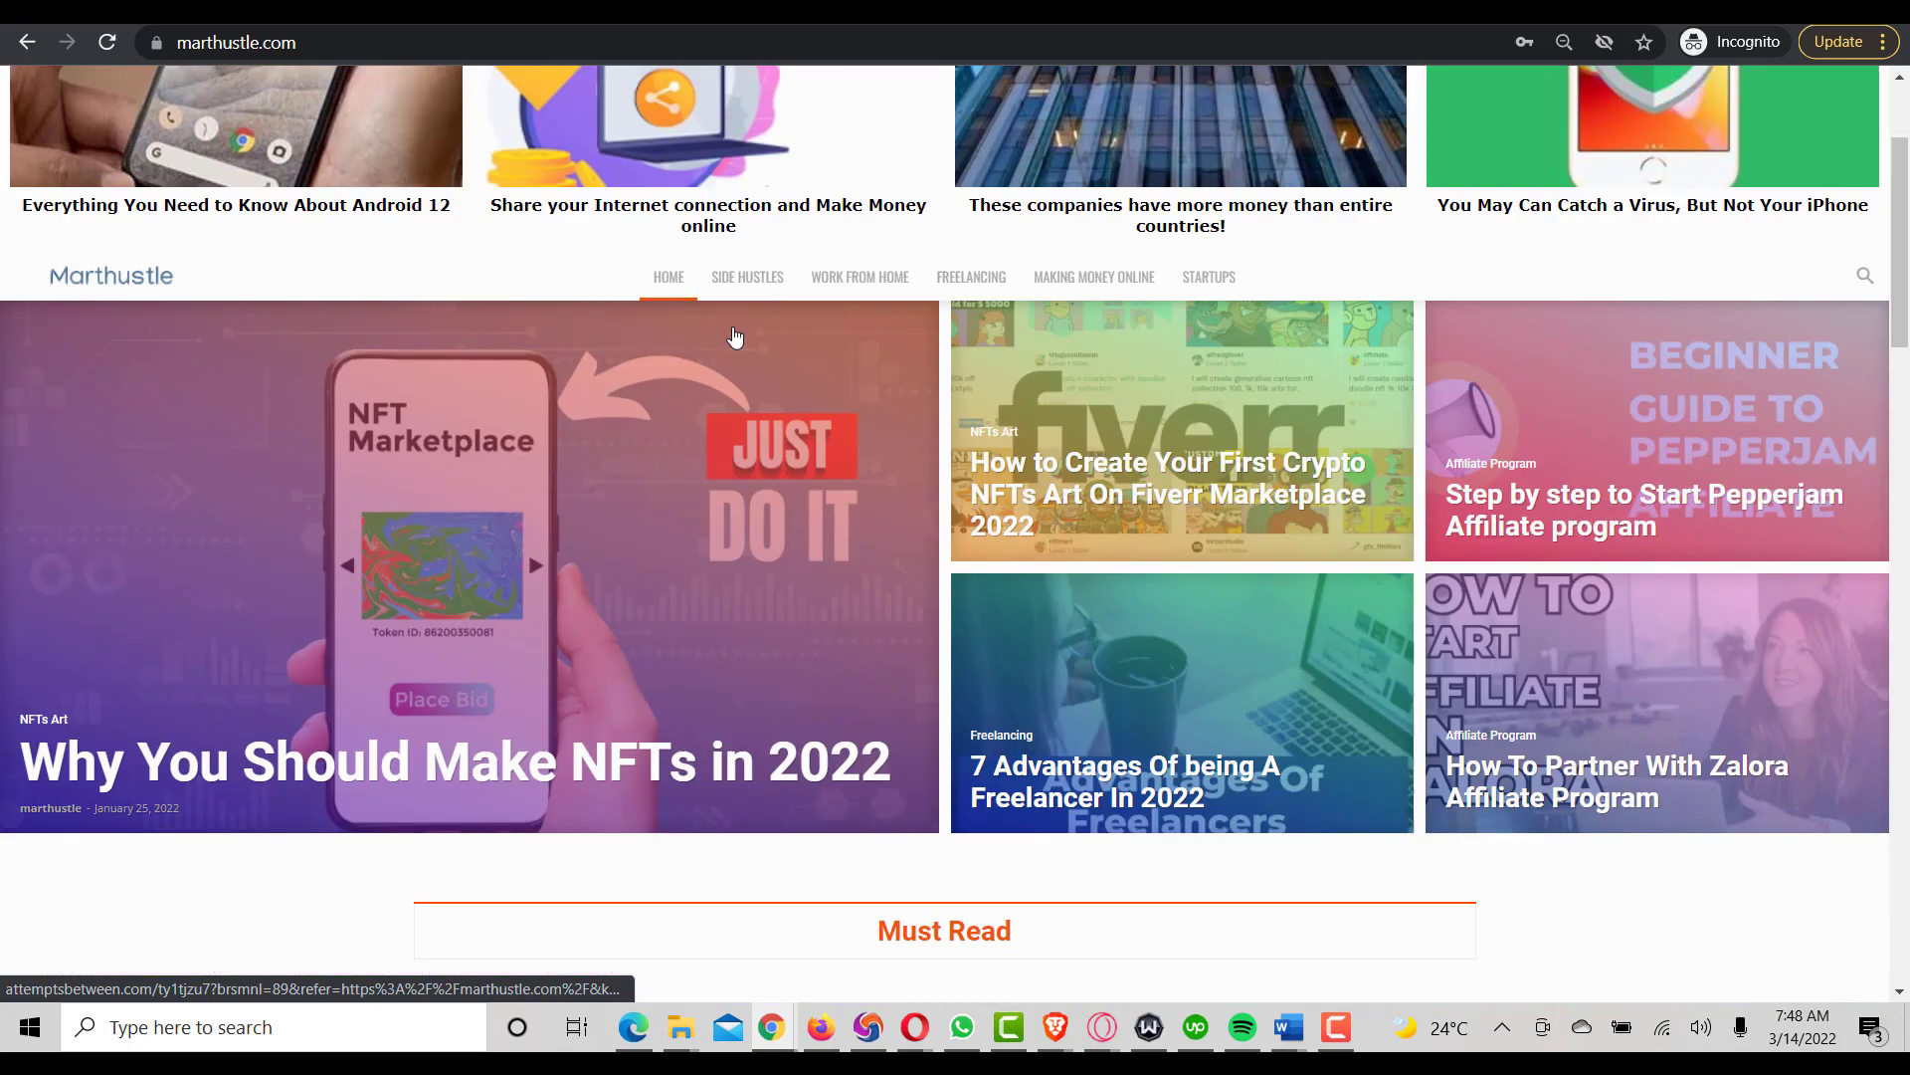
{"action": "scroll", "coordinate": [472, 242], "scroll_direction": "up", "scroll_amount": 4}
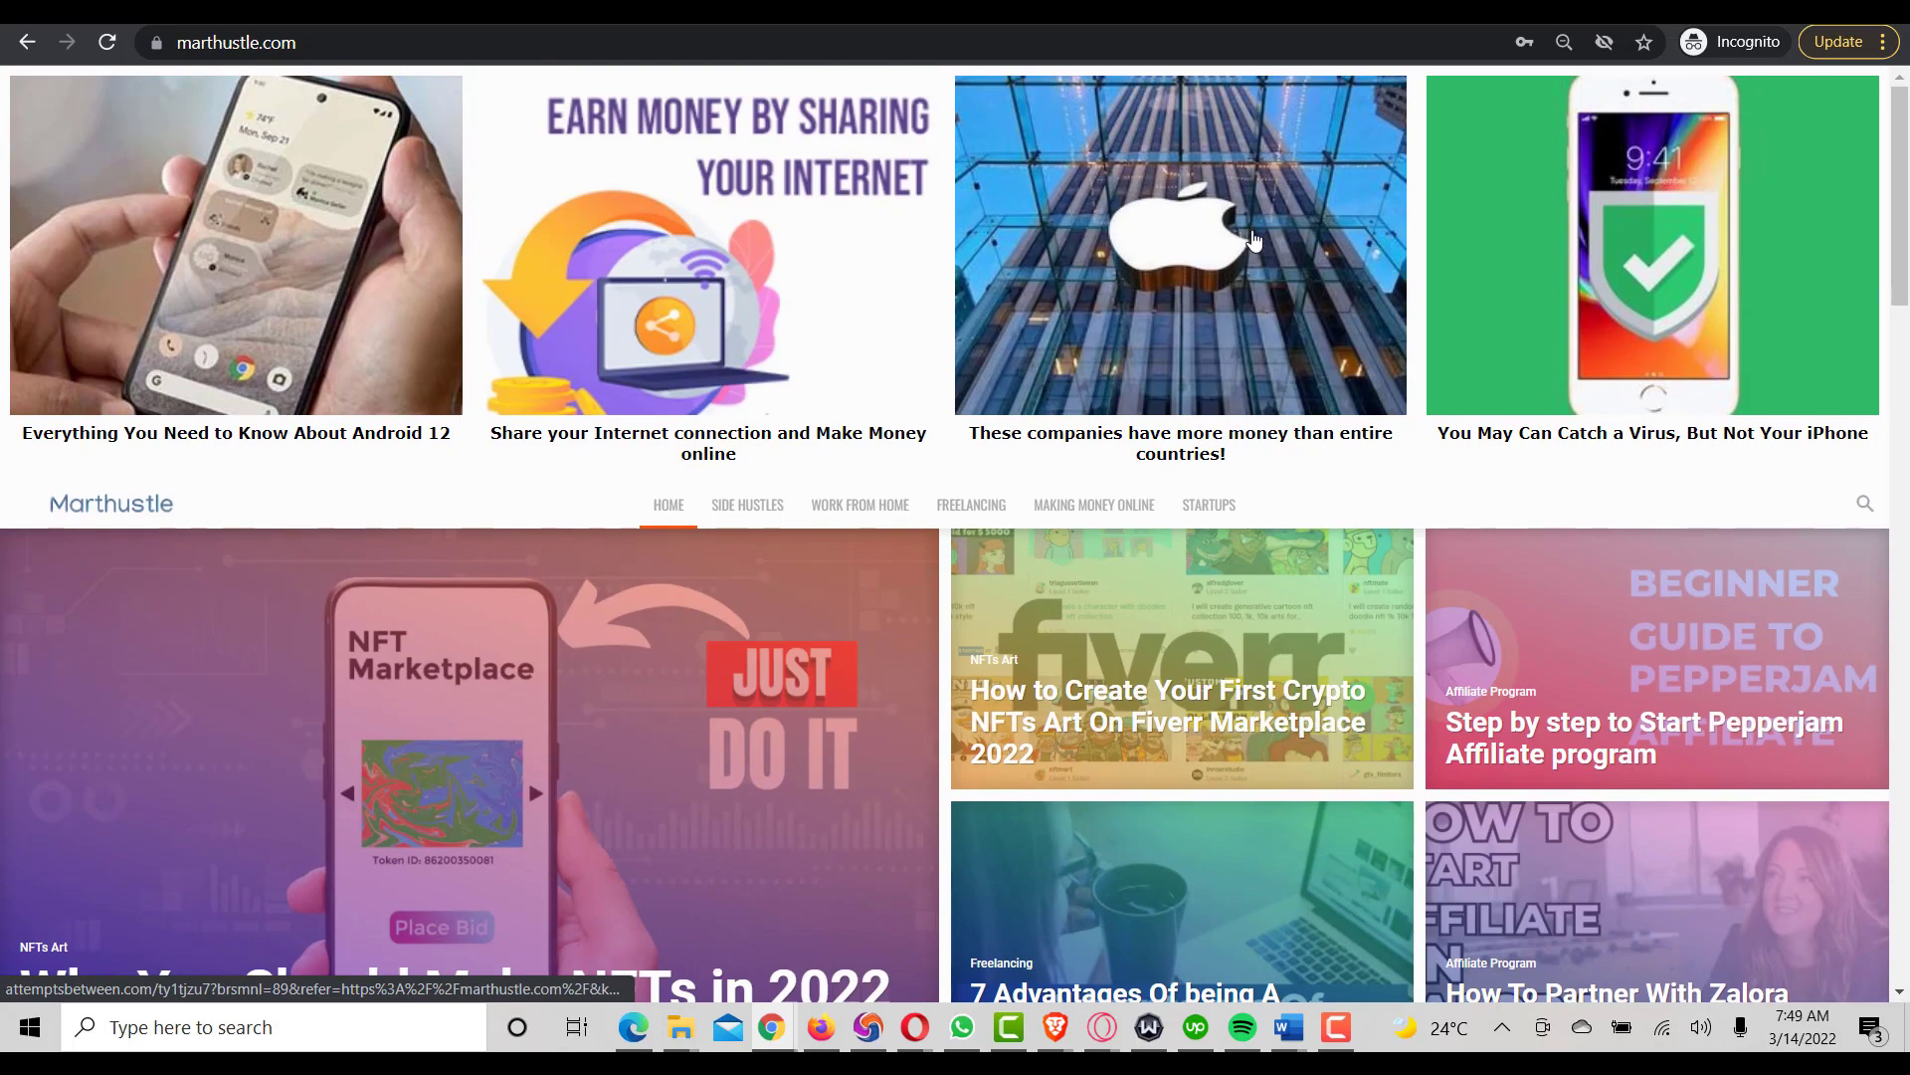
Look through the full marthustle.com homepage down to the footer and back up to examine the native banner placement.
{"action": "scroll", "coordinate": [1094, 328], "scroll_direction": "down", "scroll_amount": 10}
{"action": "scroll", "coordinate": [1117, 307], "scroll_direction": "down", "scroll_amount": 20}
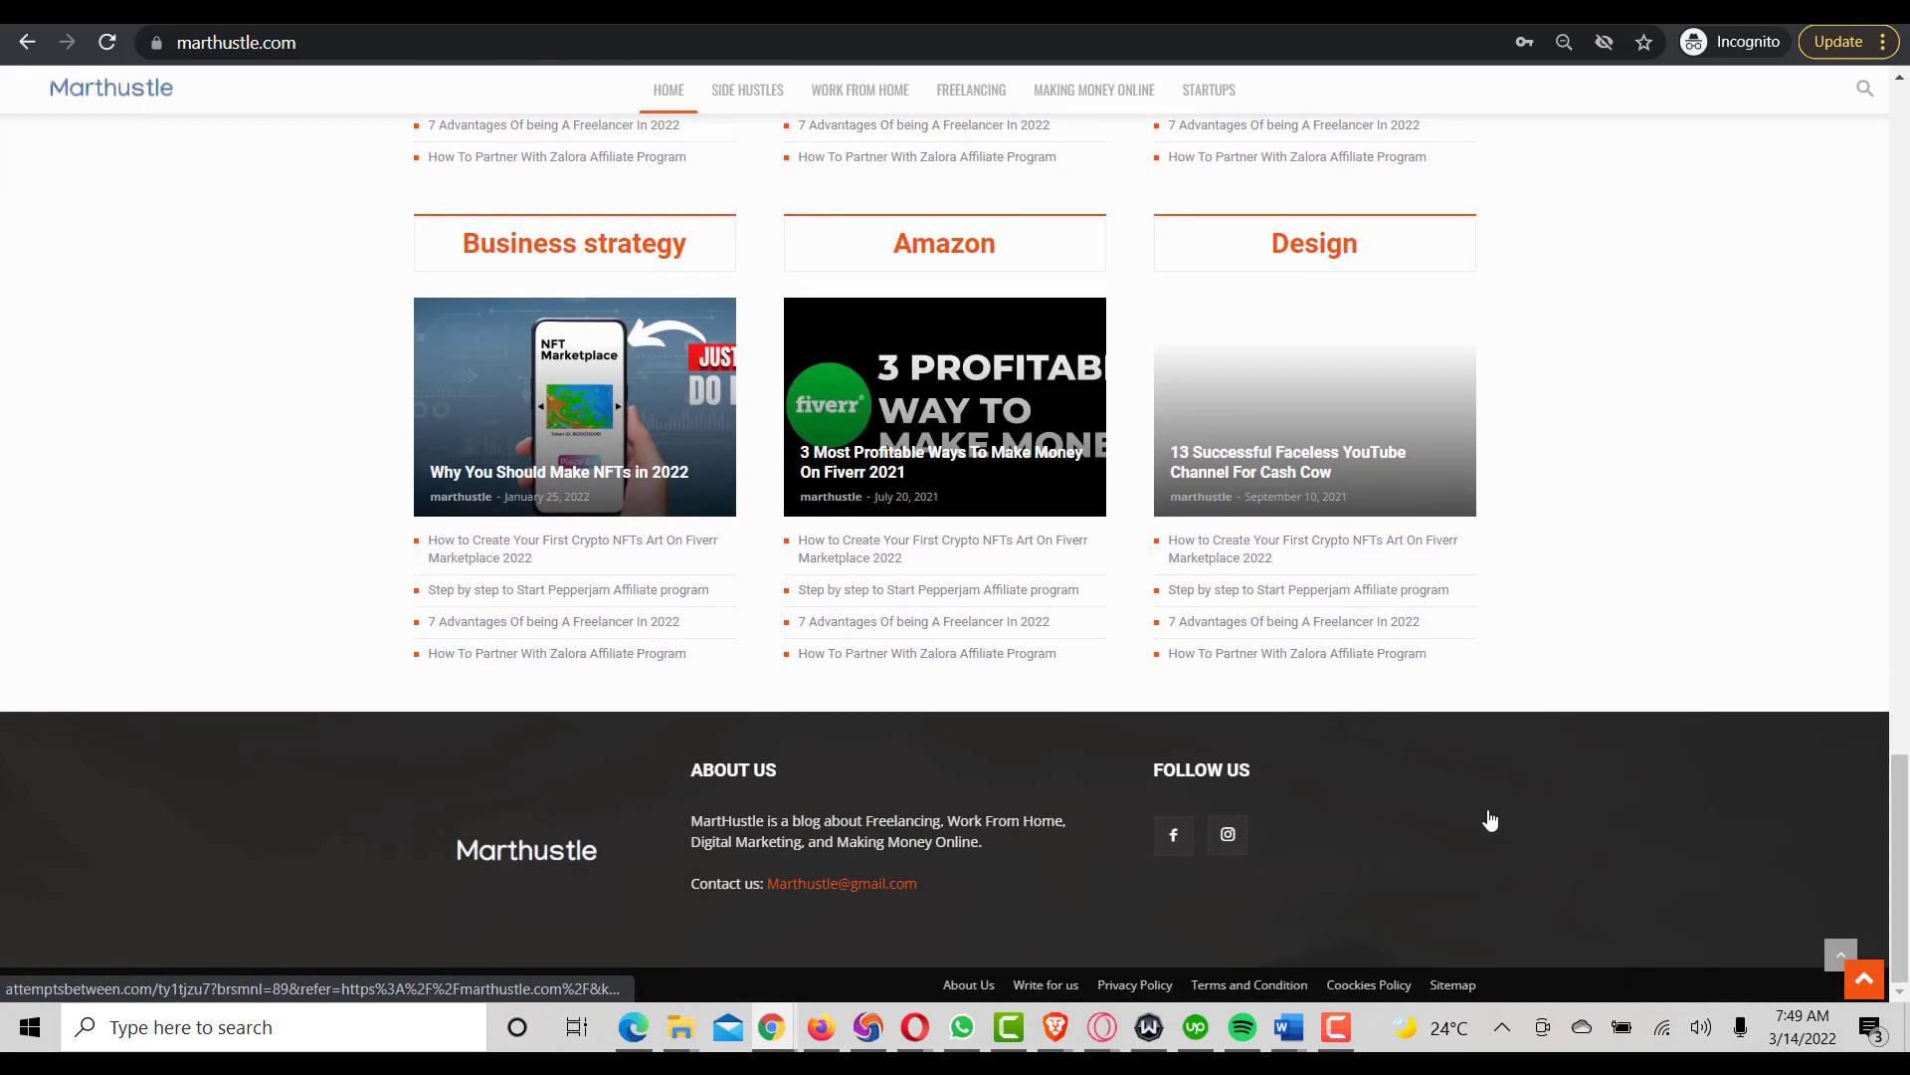
{"action": "scroll", "coordinate": [1505, 721], "scroll_direction": "up", "scroll_amount": 4}
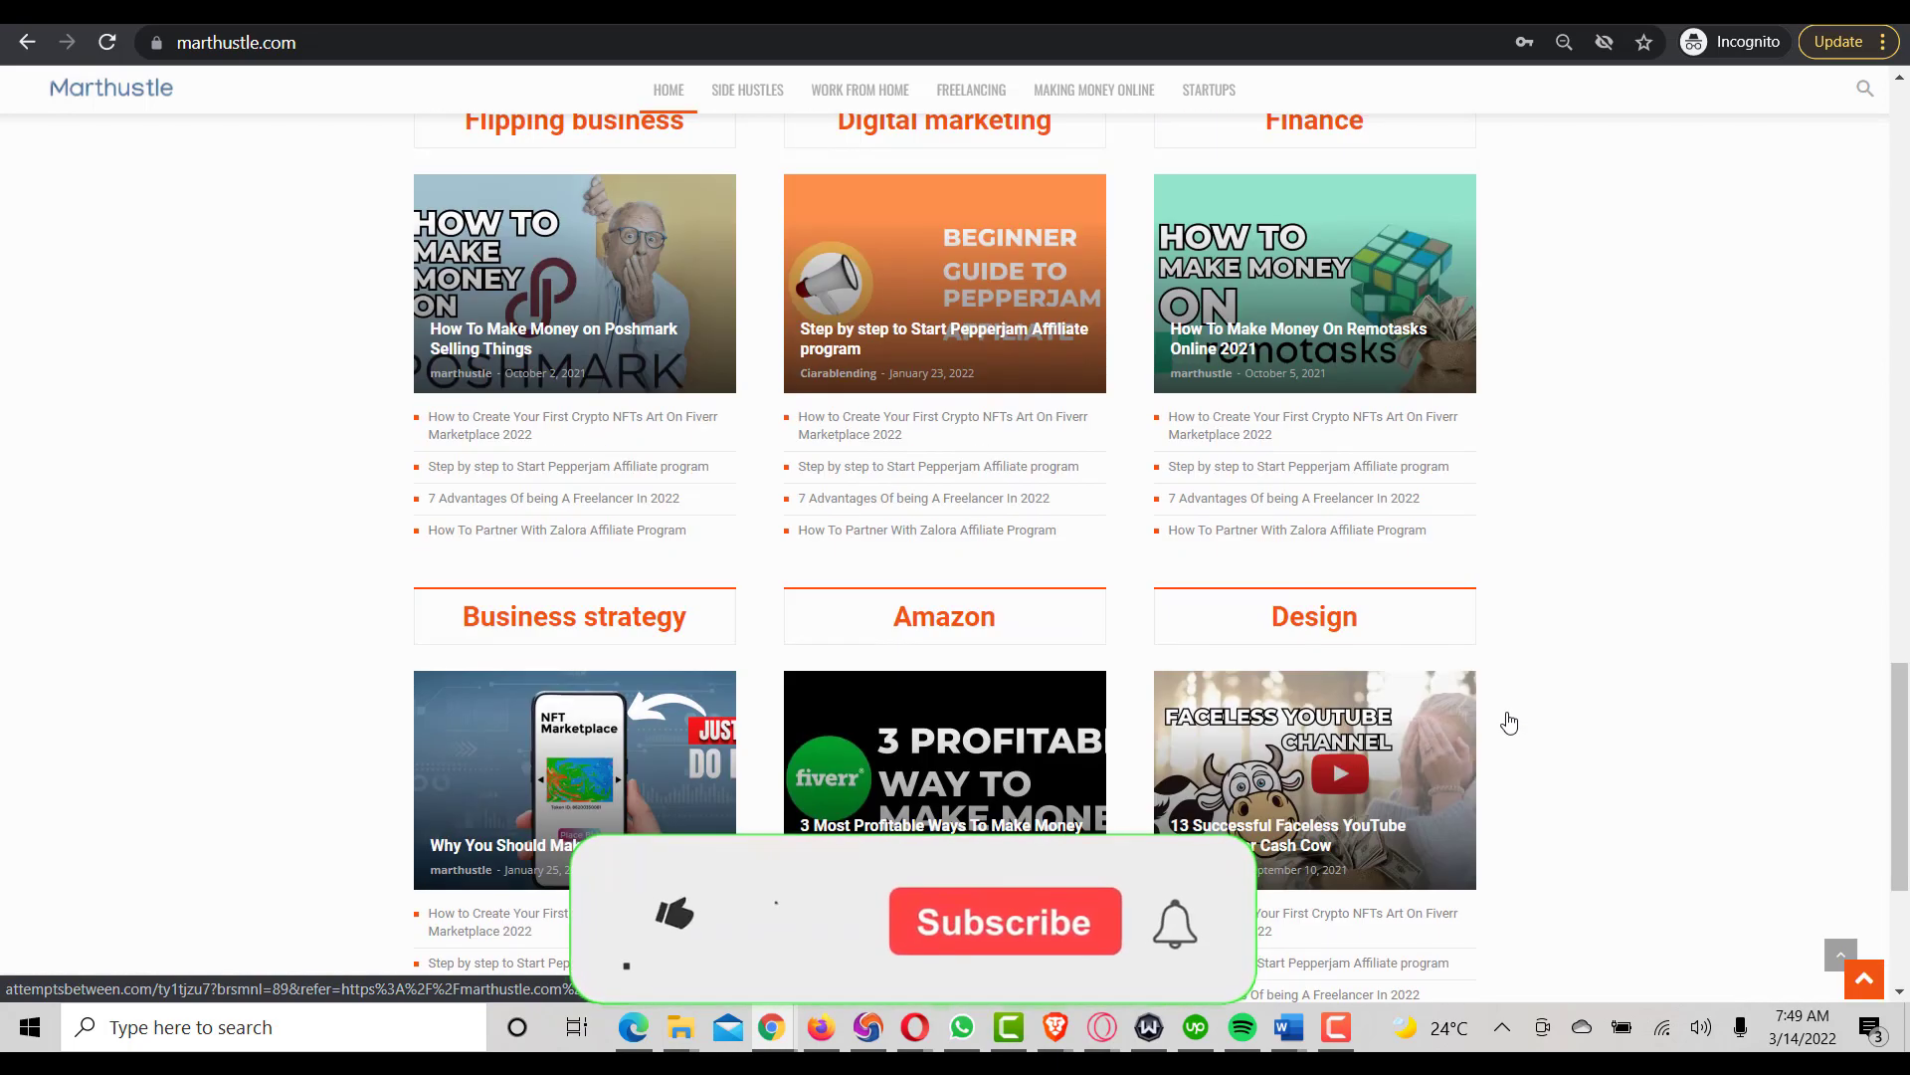
{"action": "scroll", "coordinate": [1531, 717], "scroll_direction": "down", "scroll_amount": 4}
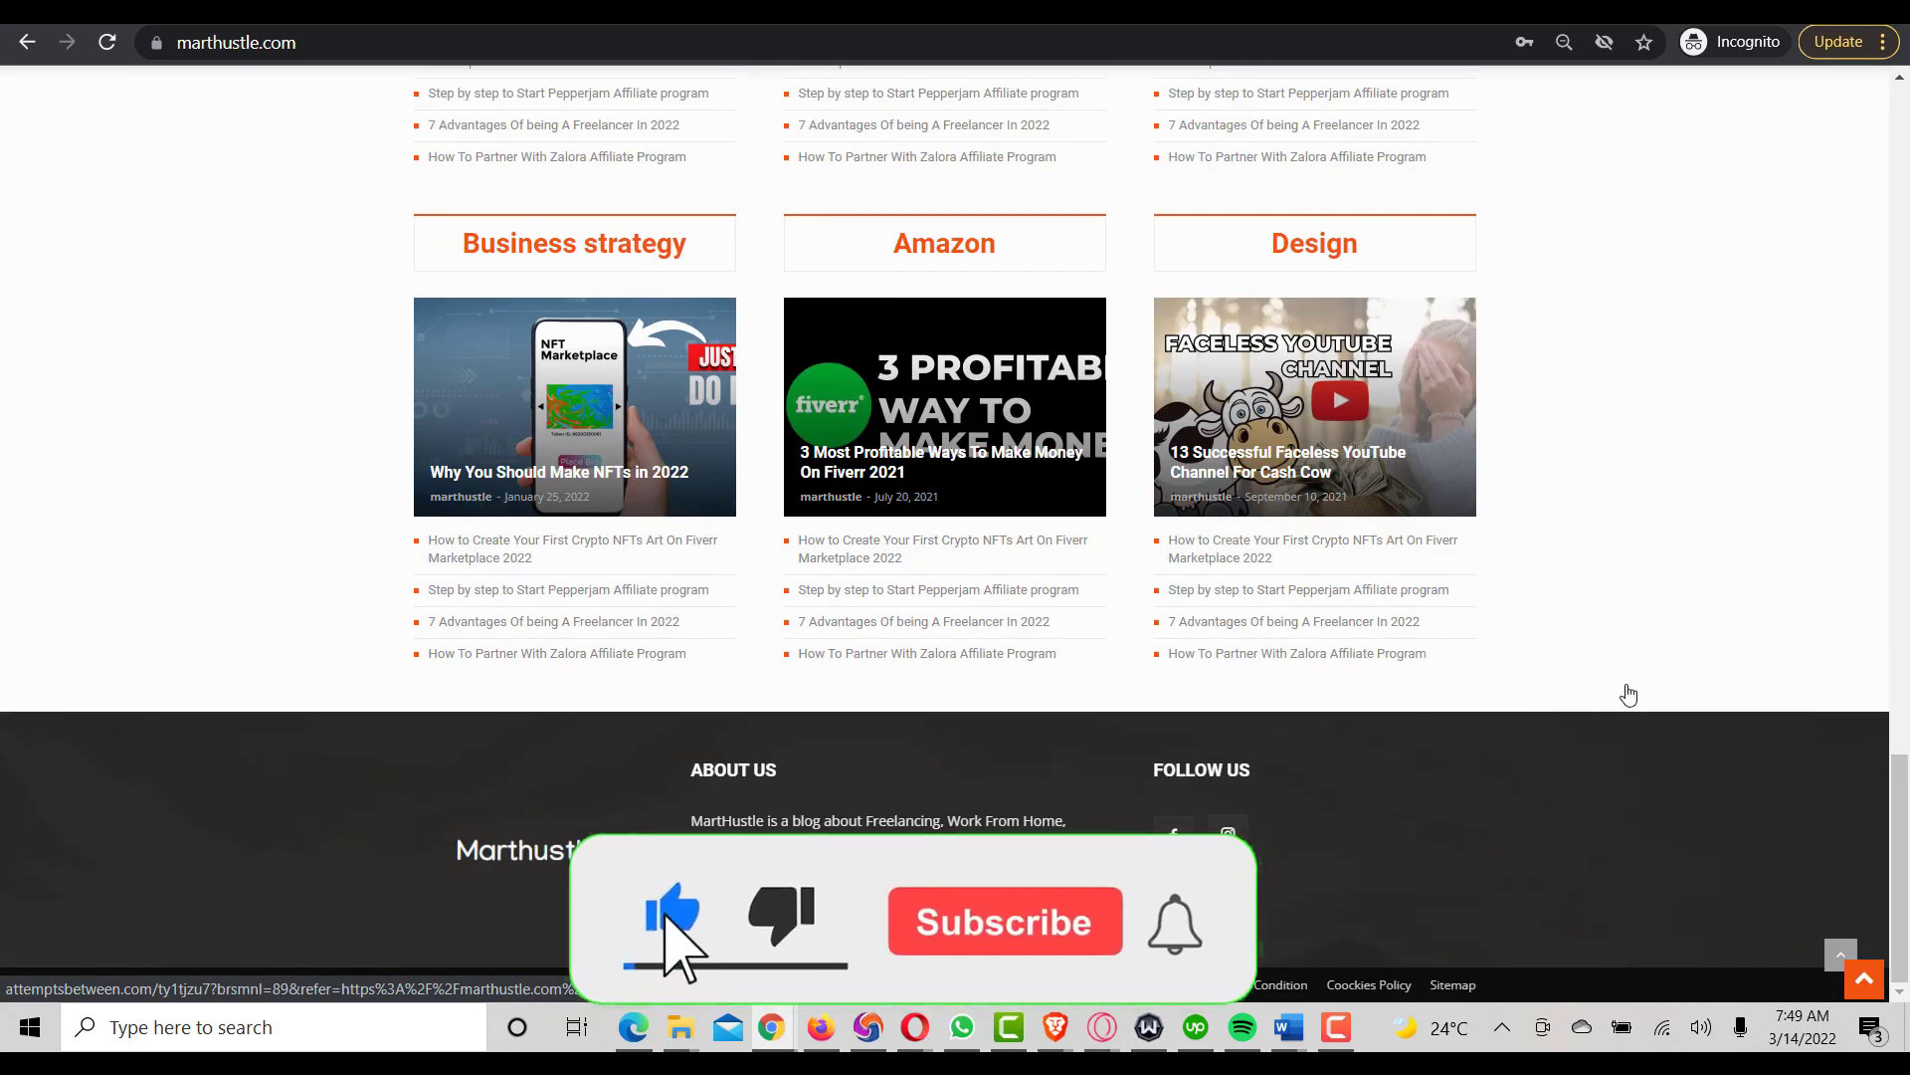
{"action": "scroll", "coordinate": [1629, 696], "scroll_direction": "up", "scroll_amount": 6}
{"action": "scroll", "coordinate": [1624, 661], "scroll_direction": "up", "scroll_amount": 12}
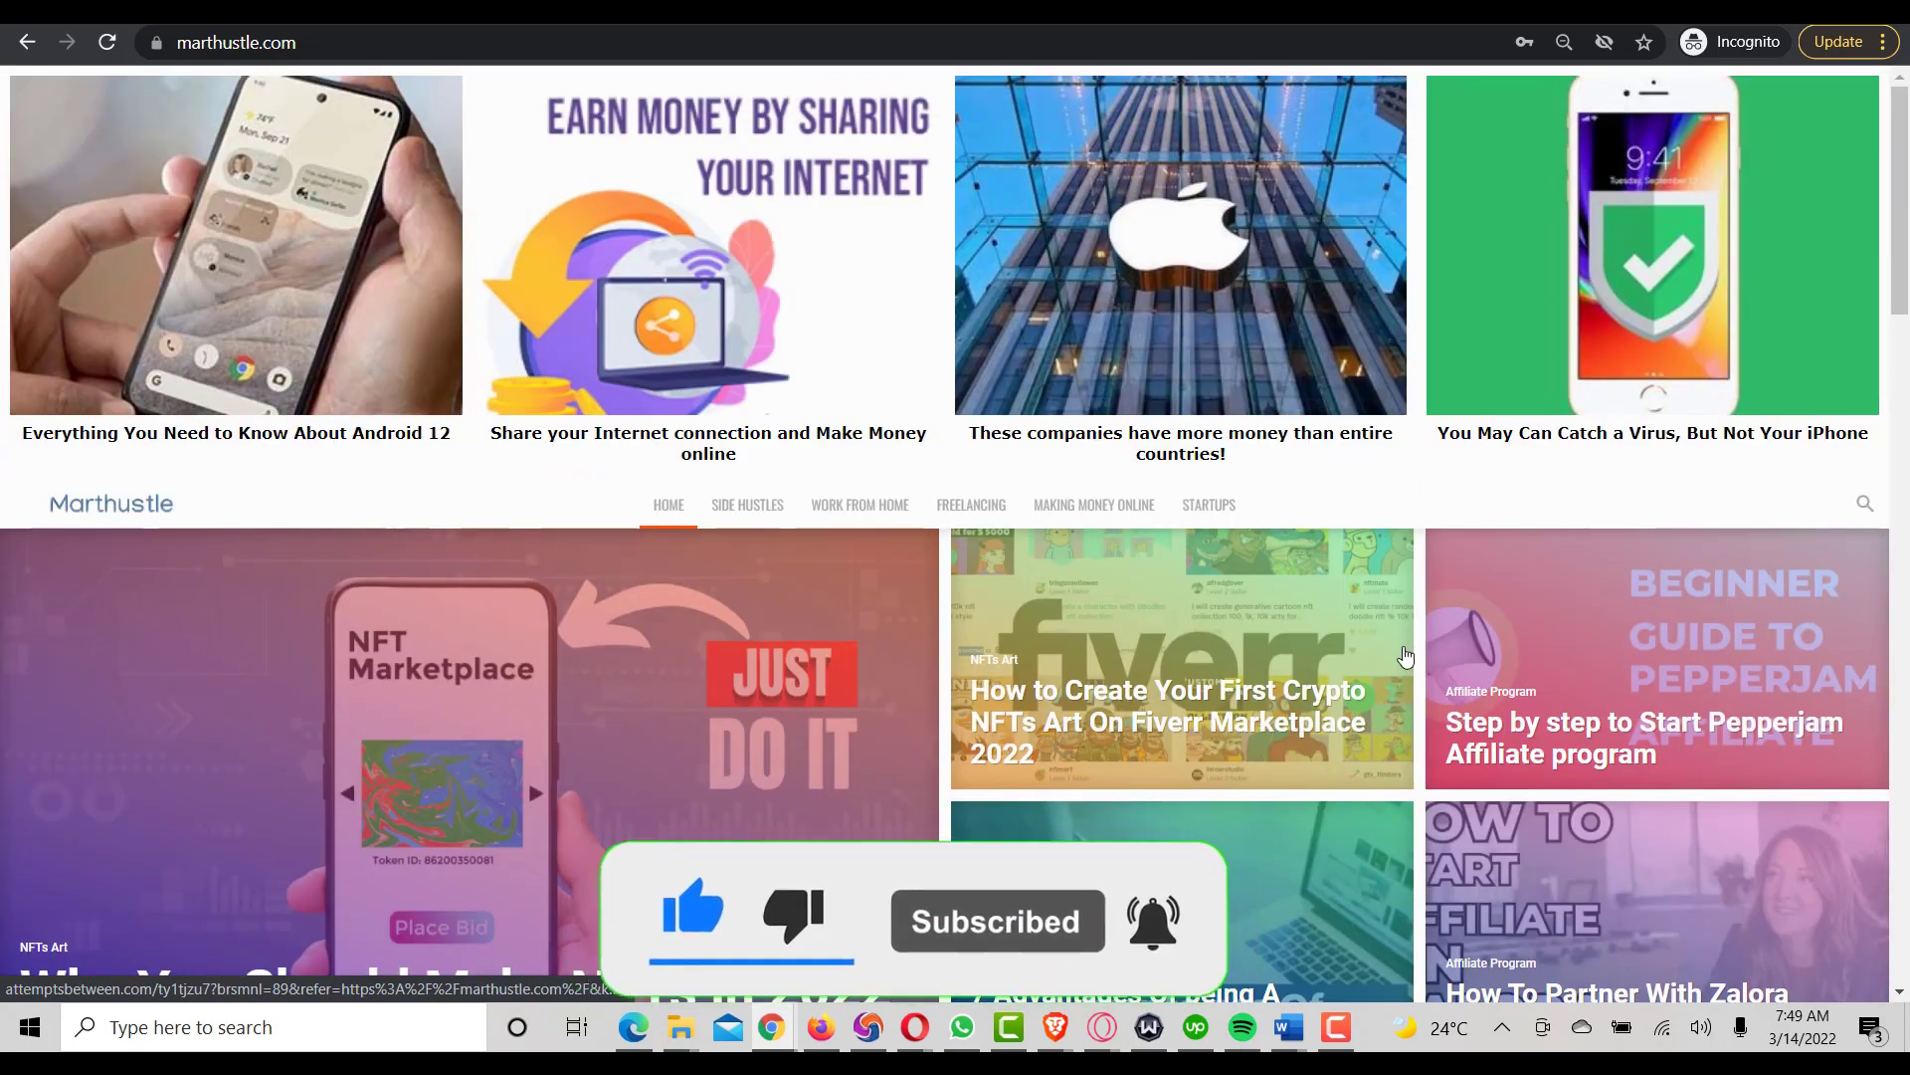
{"action": "scroll", "coordinate": [1590, 660], "scroll_direction": "down", "scroll_amount": 11}
{"action": "scroll", "coordinate": [1015, 631], "scroll_direction": "up", "scroll_amount": 12}
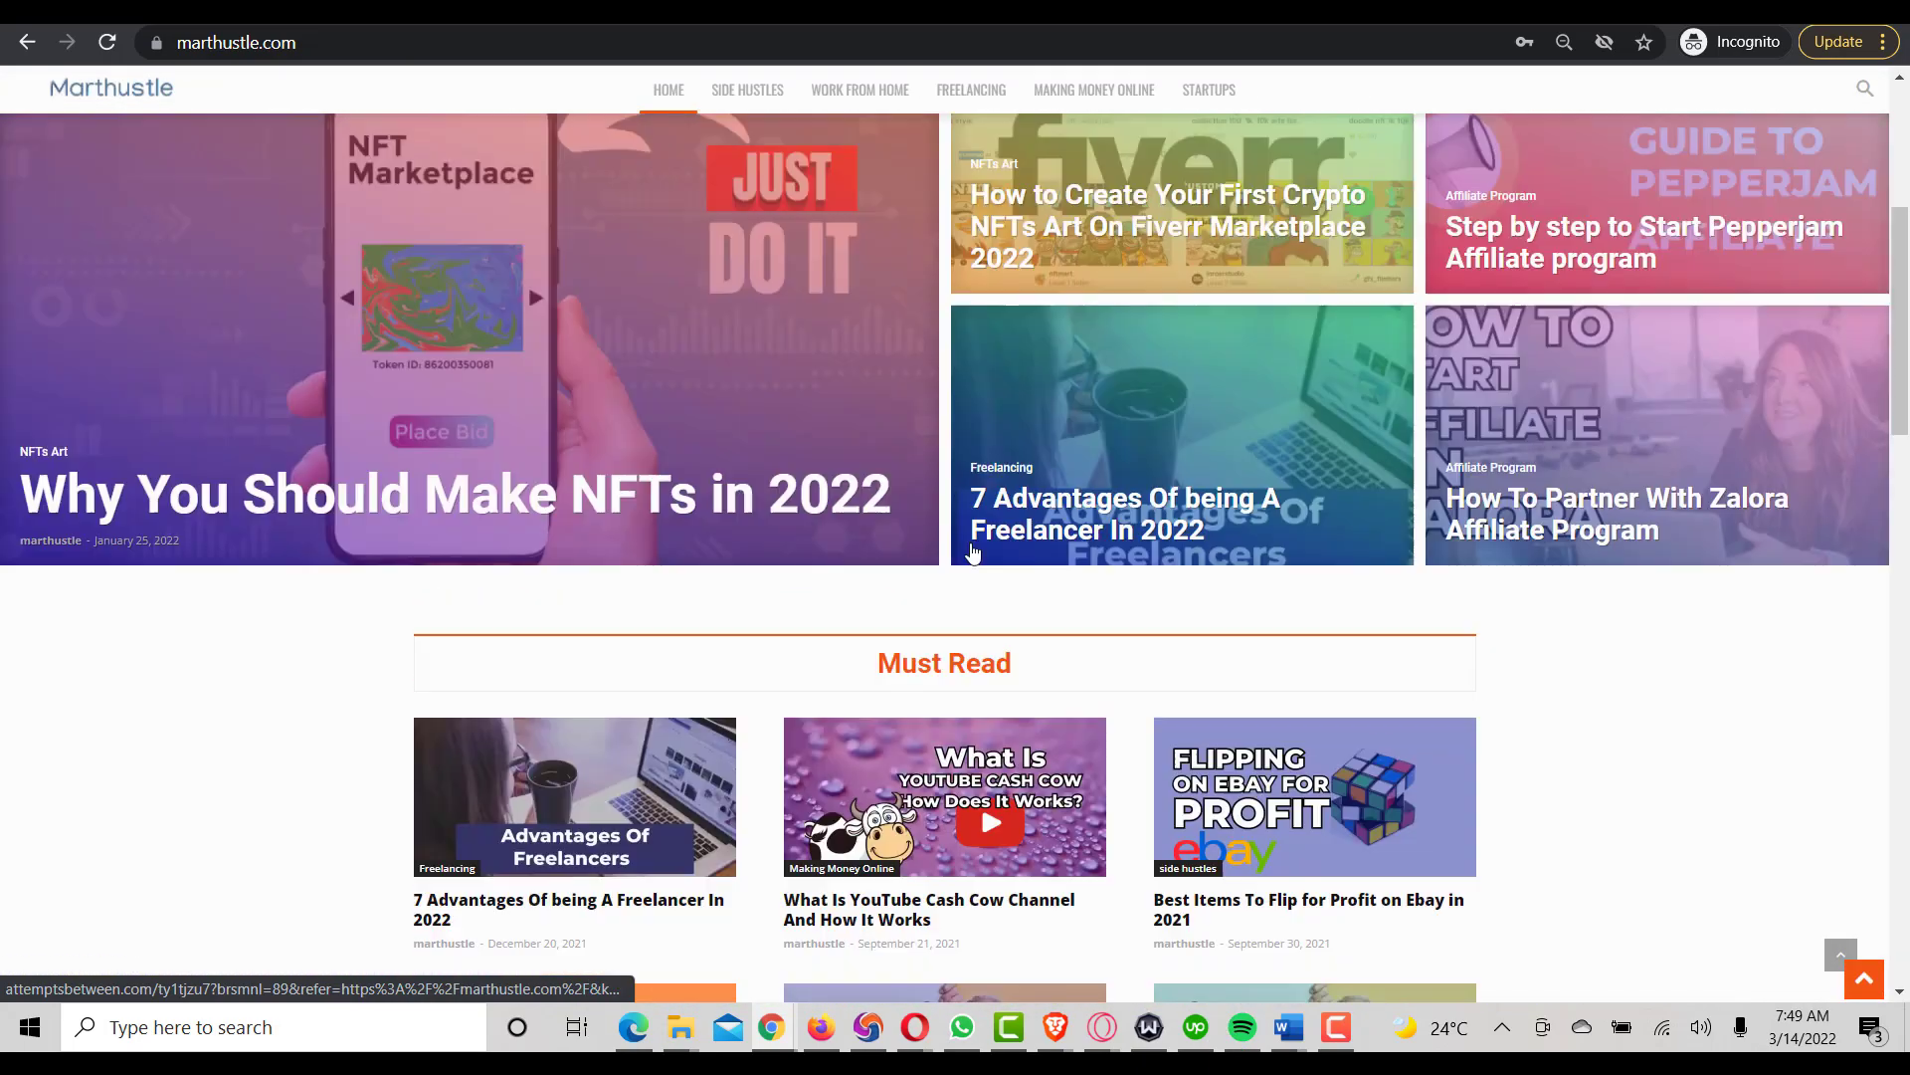
Open the article "Why You Should Make NFTs in 2022" and look through it to check how the native banner displays there.
{"action": "left_click", "coordinate": [600, 745]}
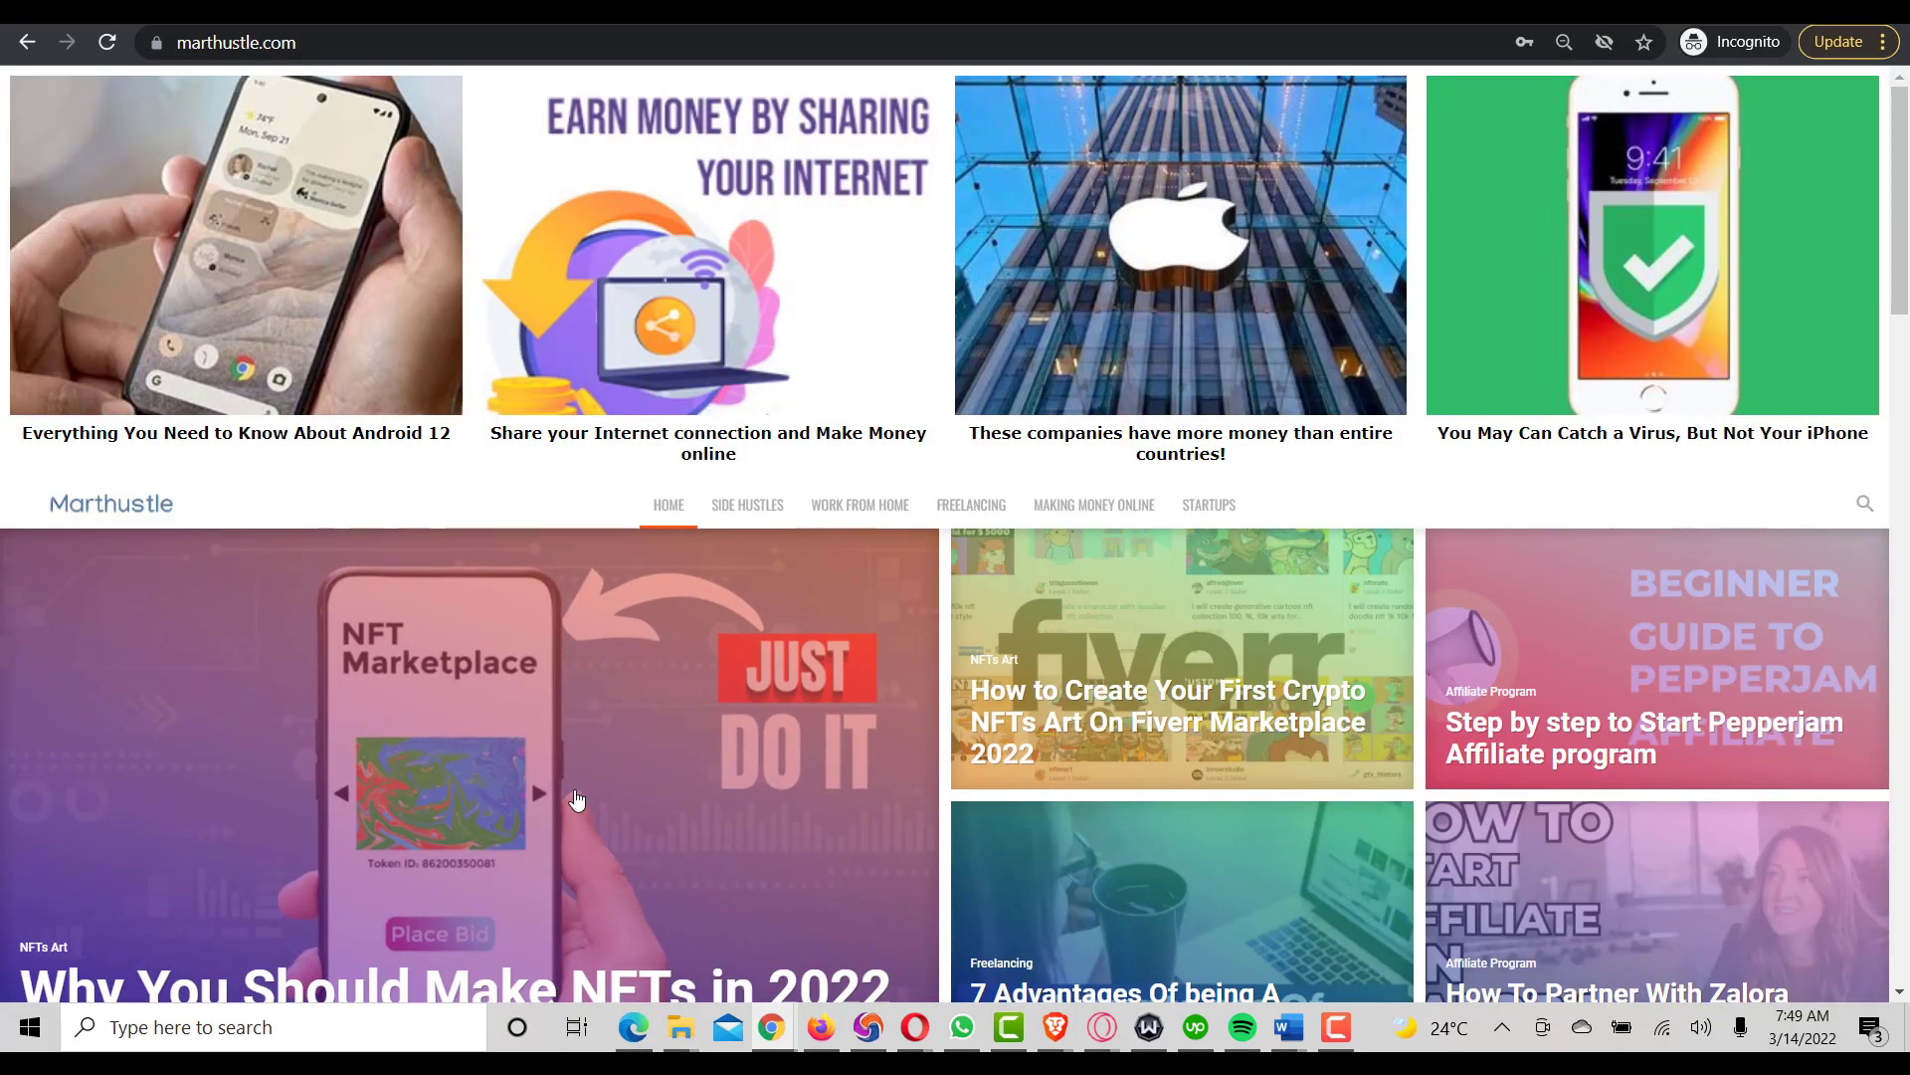
{"action": "left_click", "coordinate": [576, 797]}
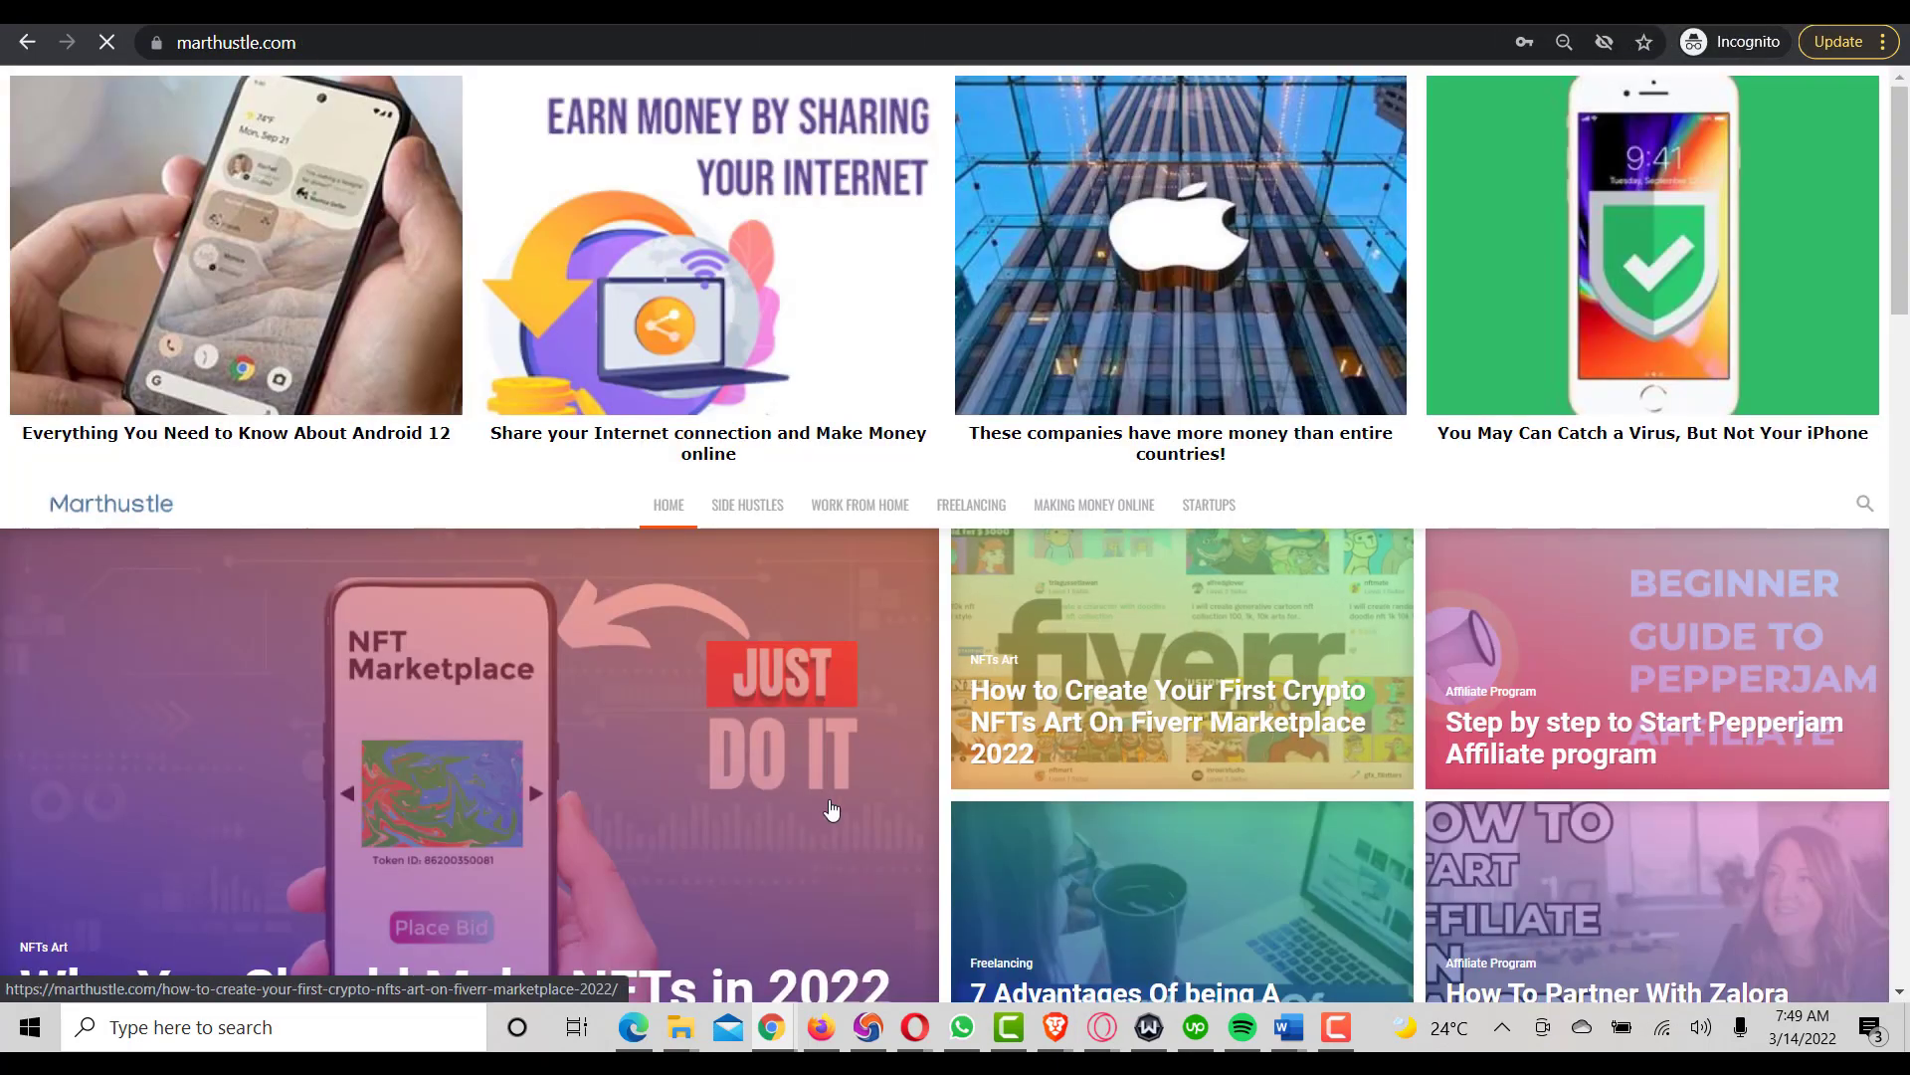
{"action": "left_click", "coordinate": [707, 822]}
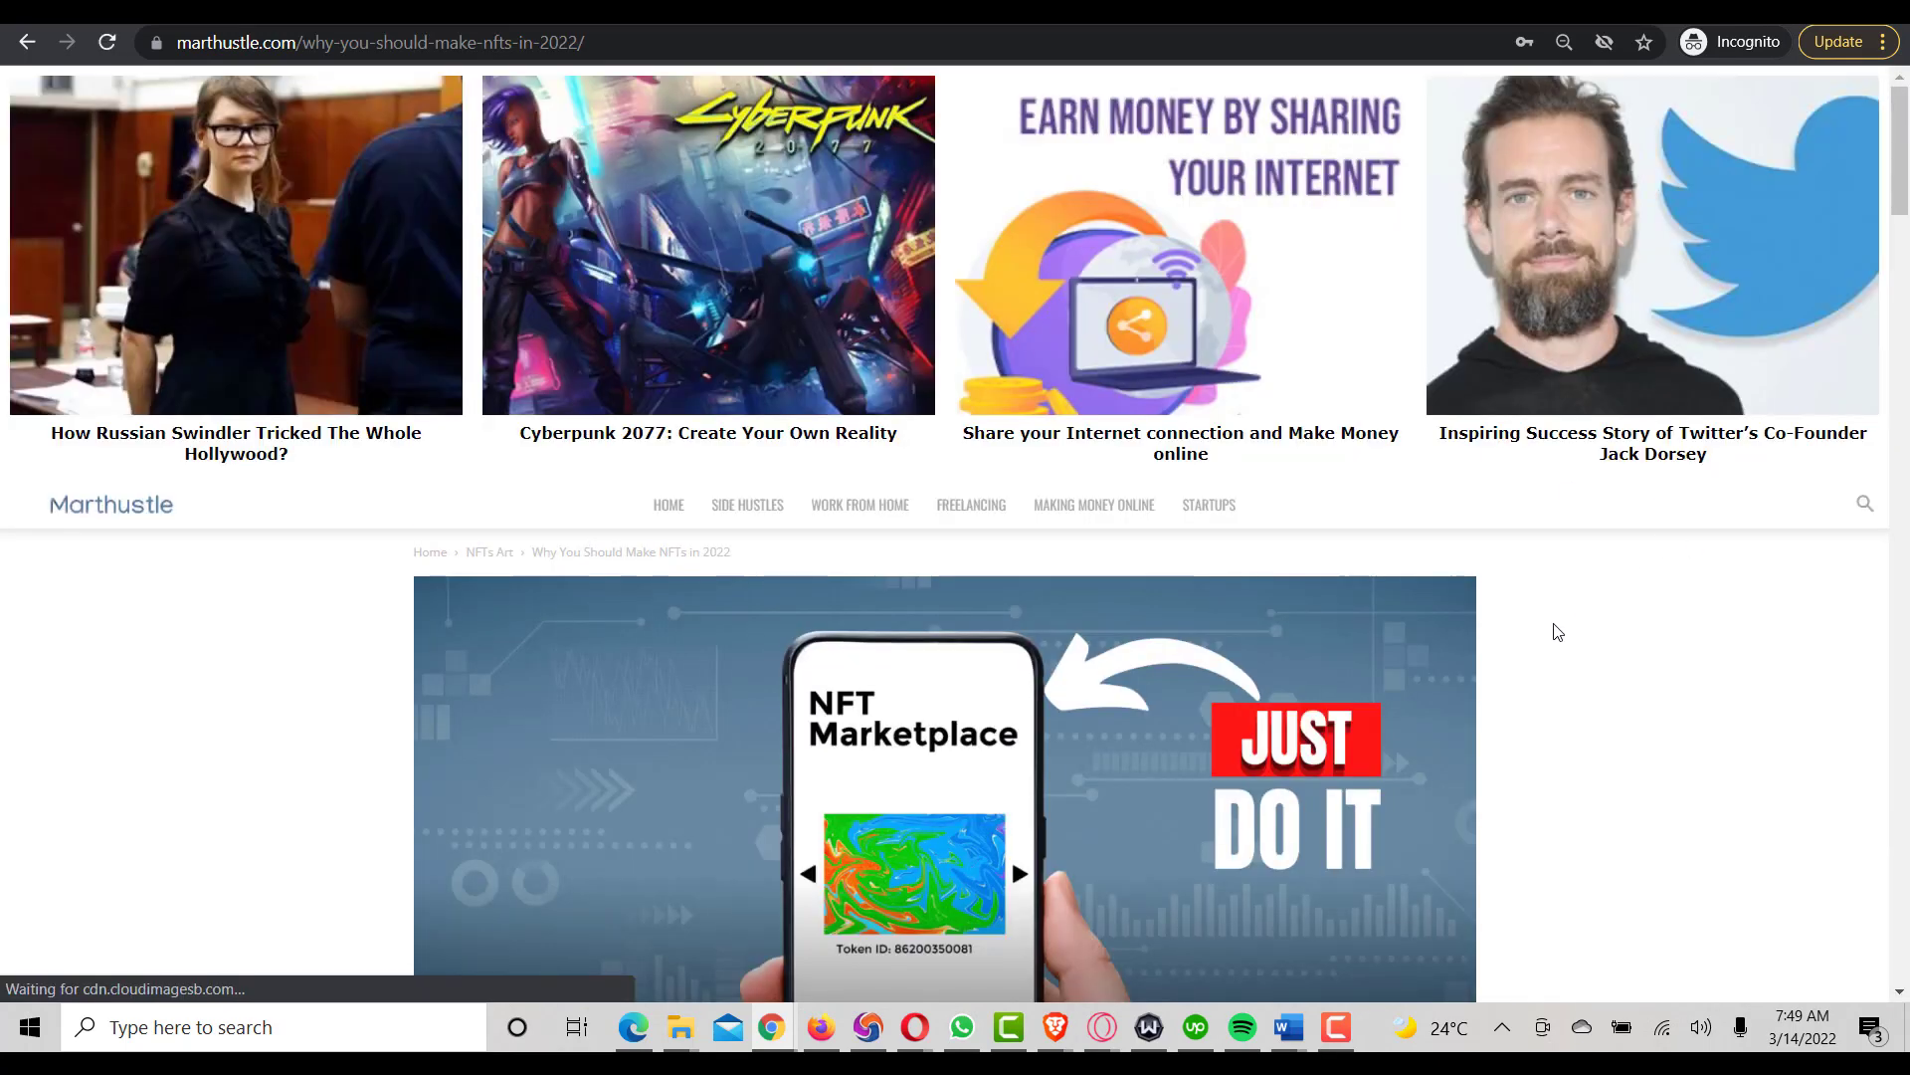
{"action": "scroll", "coordinate": [1609, 649], "scroll_direction": "down", "scroll_amount": 15}
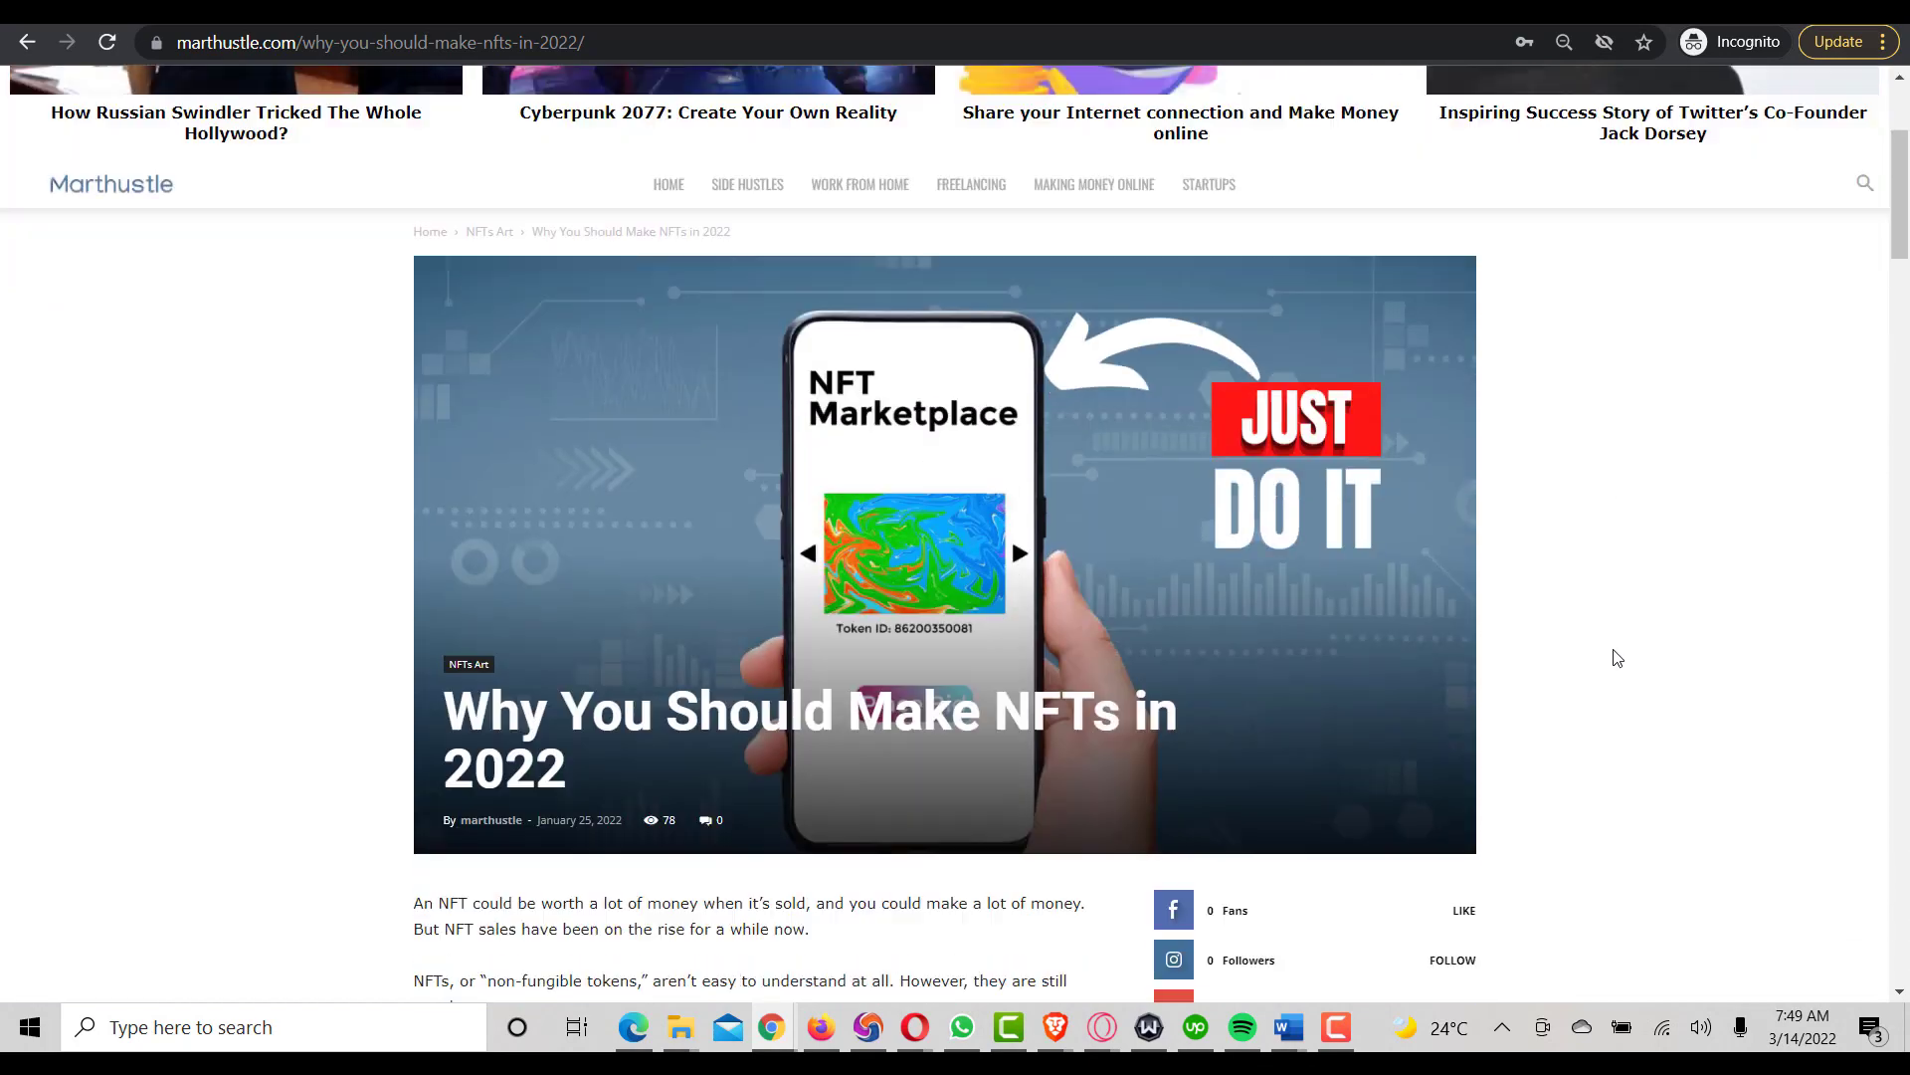
{"action": "scroll", "coordinate": [1619, 662], "scroll_direction": "down", "scroll_amount": 15}
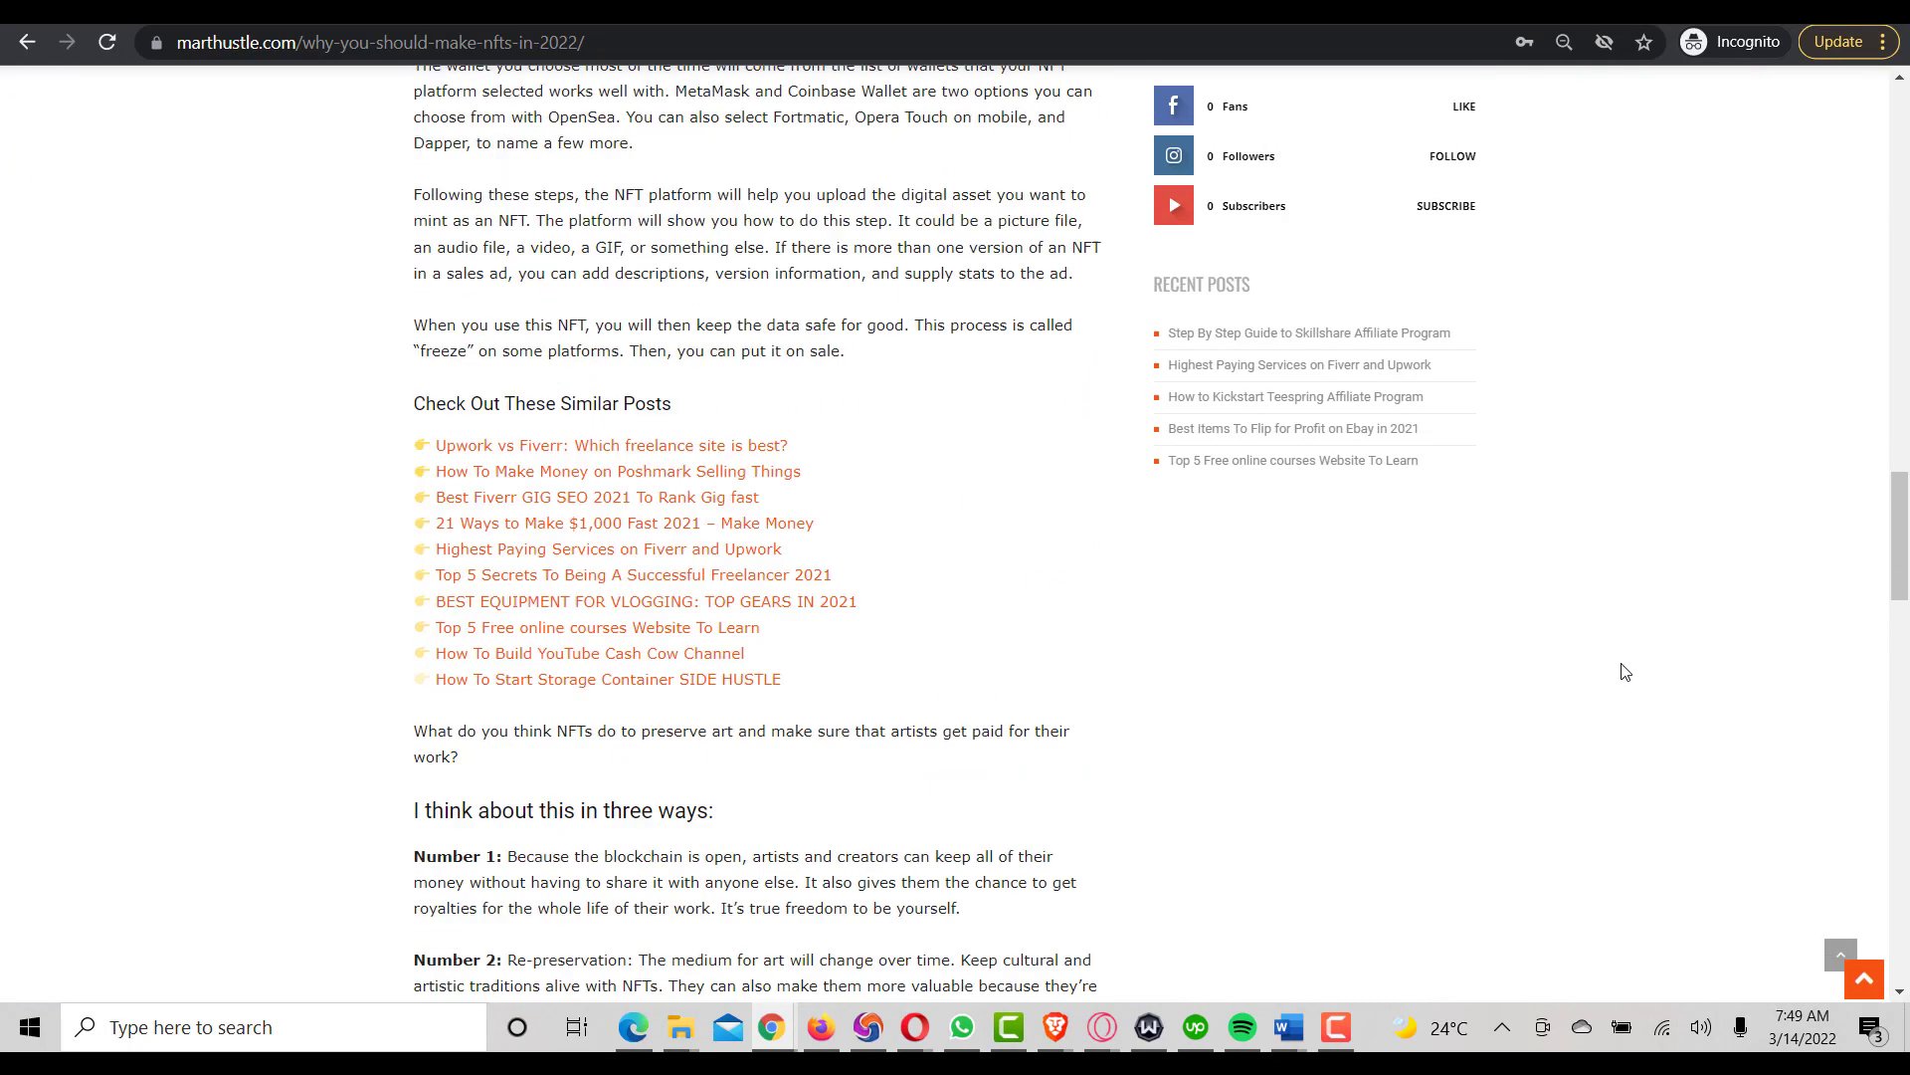
{"action": "scroll", "coordinate": [1625, 672], "scroll_direction": "down", "scroll_amount": 15}
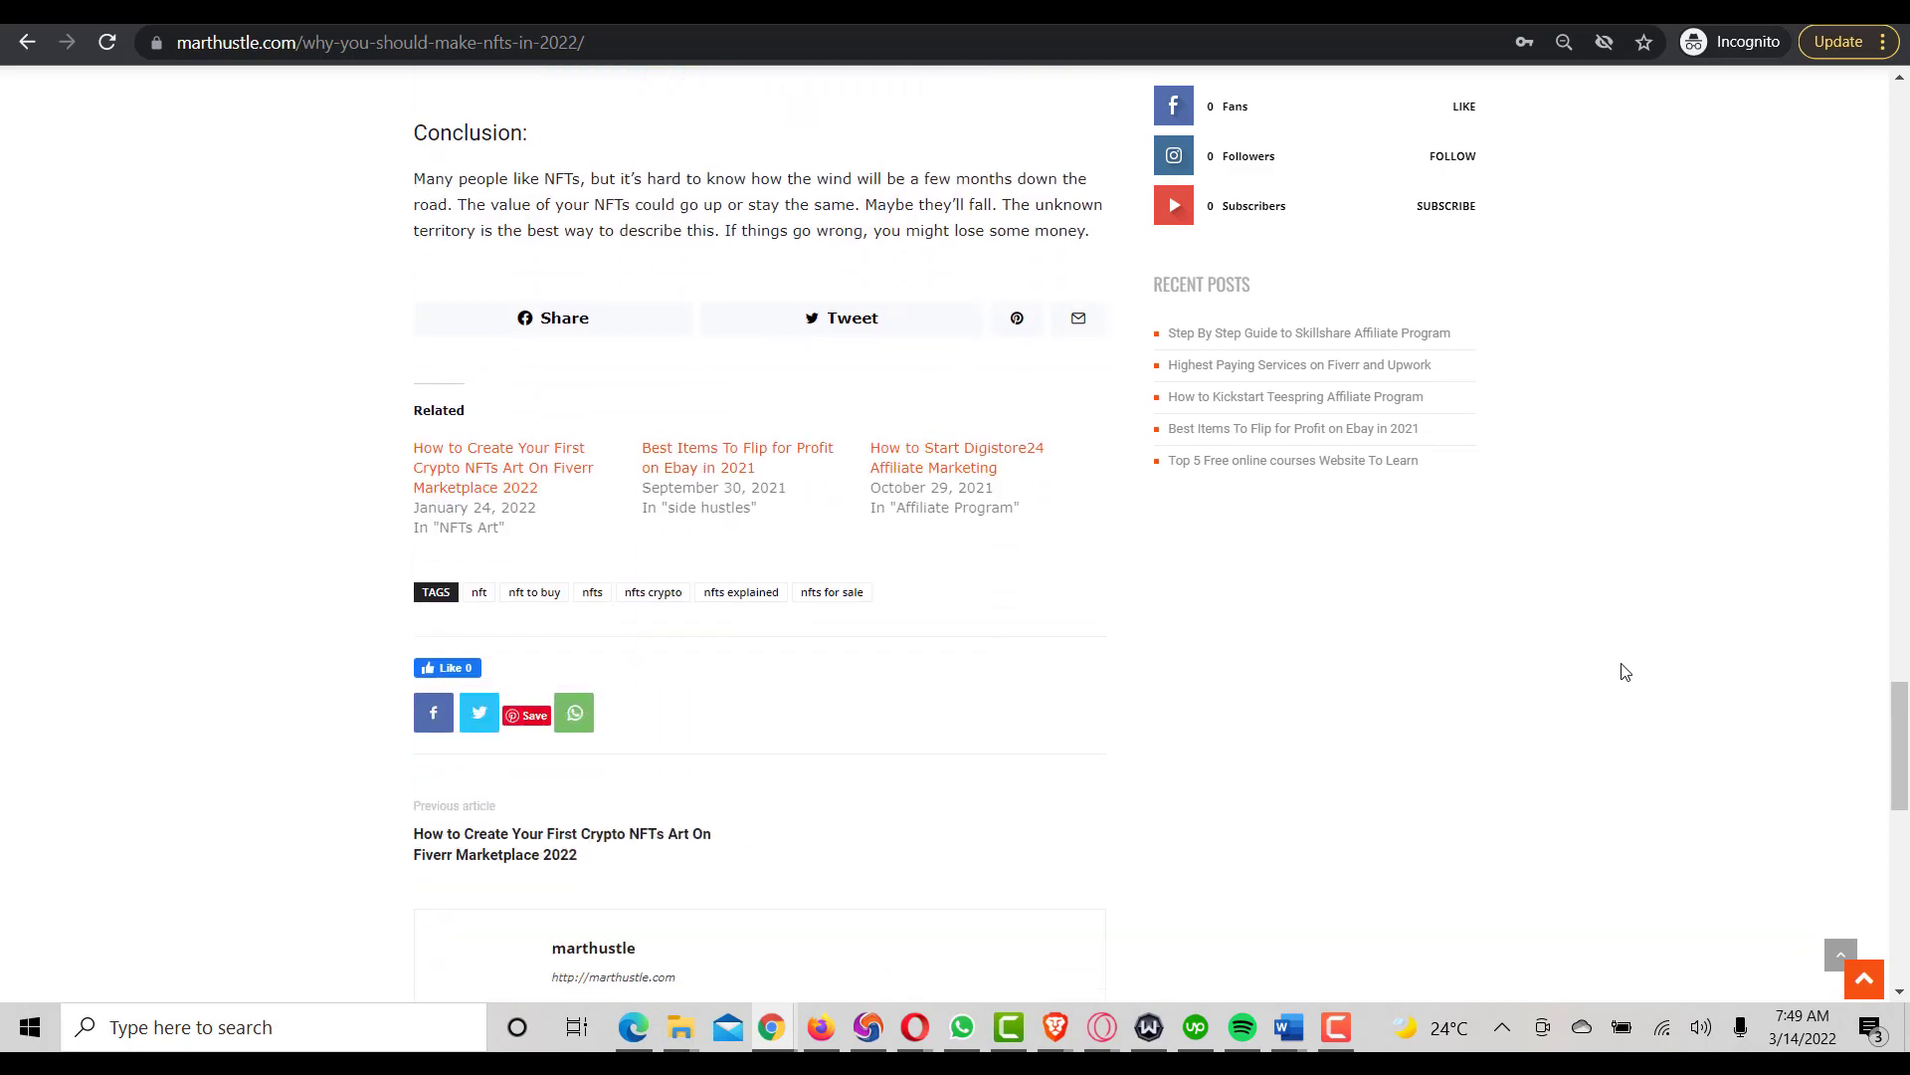
{"action": "scroll", "coordinate": [1625, 671], "scroll_direction": "down", "scroll_amount": 1}
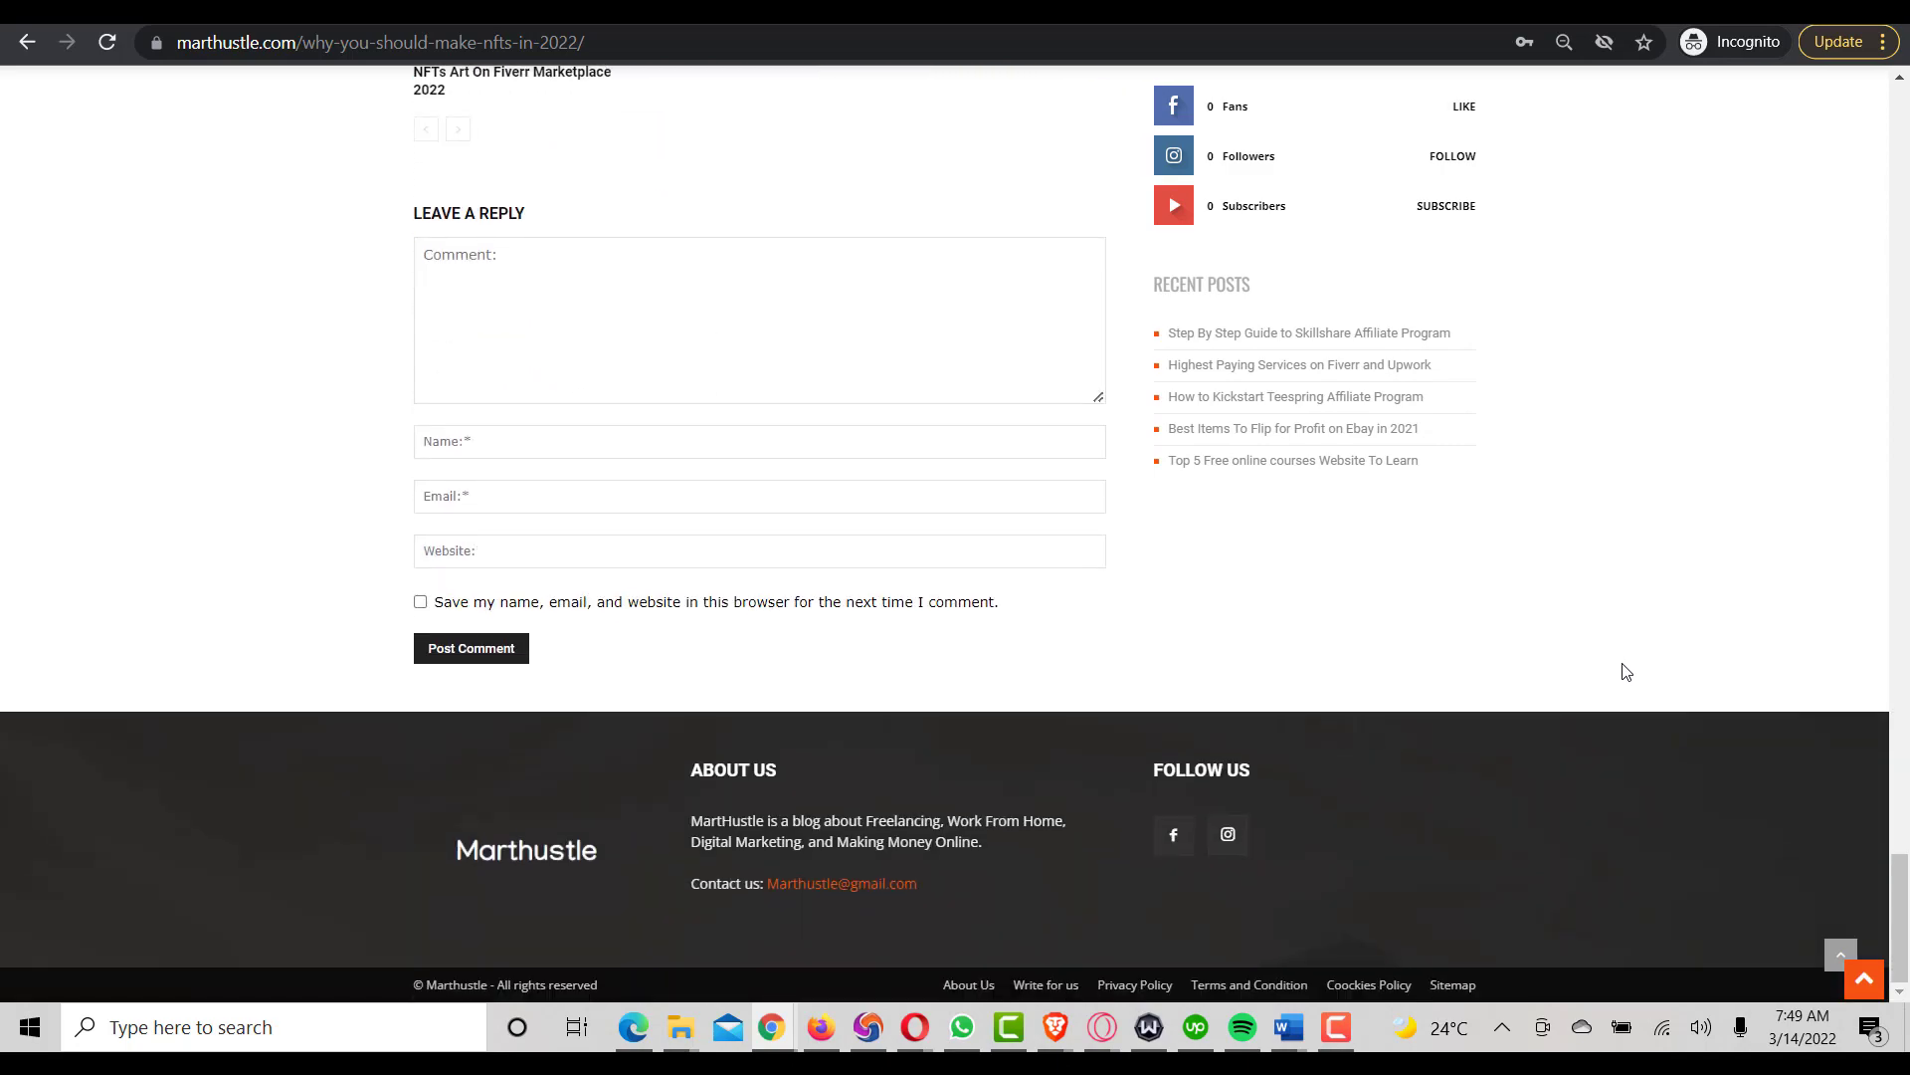
{"action": "scroll", "coordinate": [1625, 669], "scroll_direction": "up", "scroll_amount": 20}
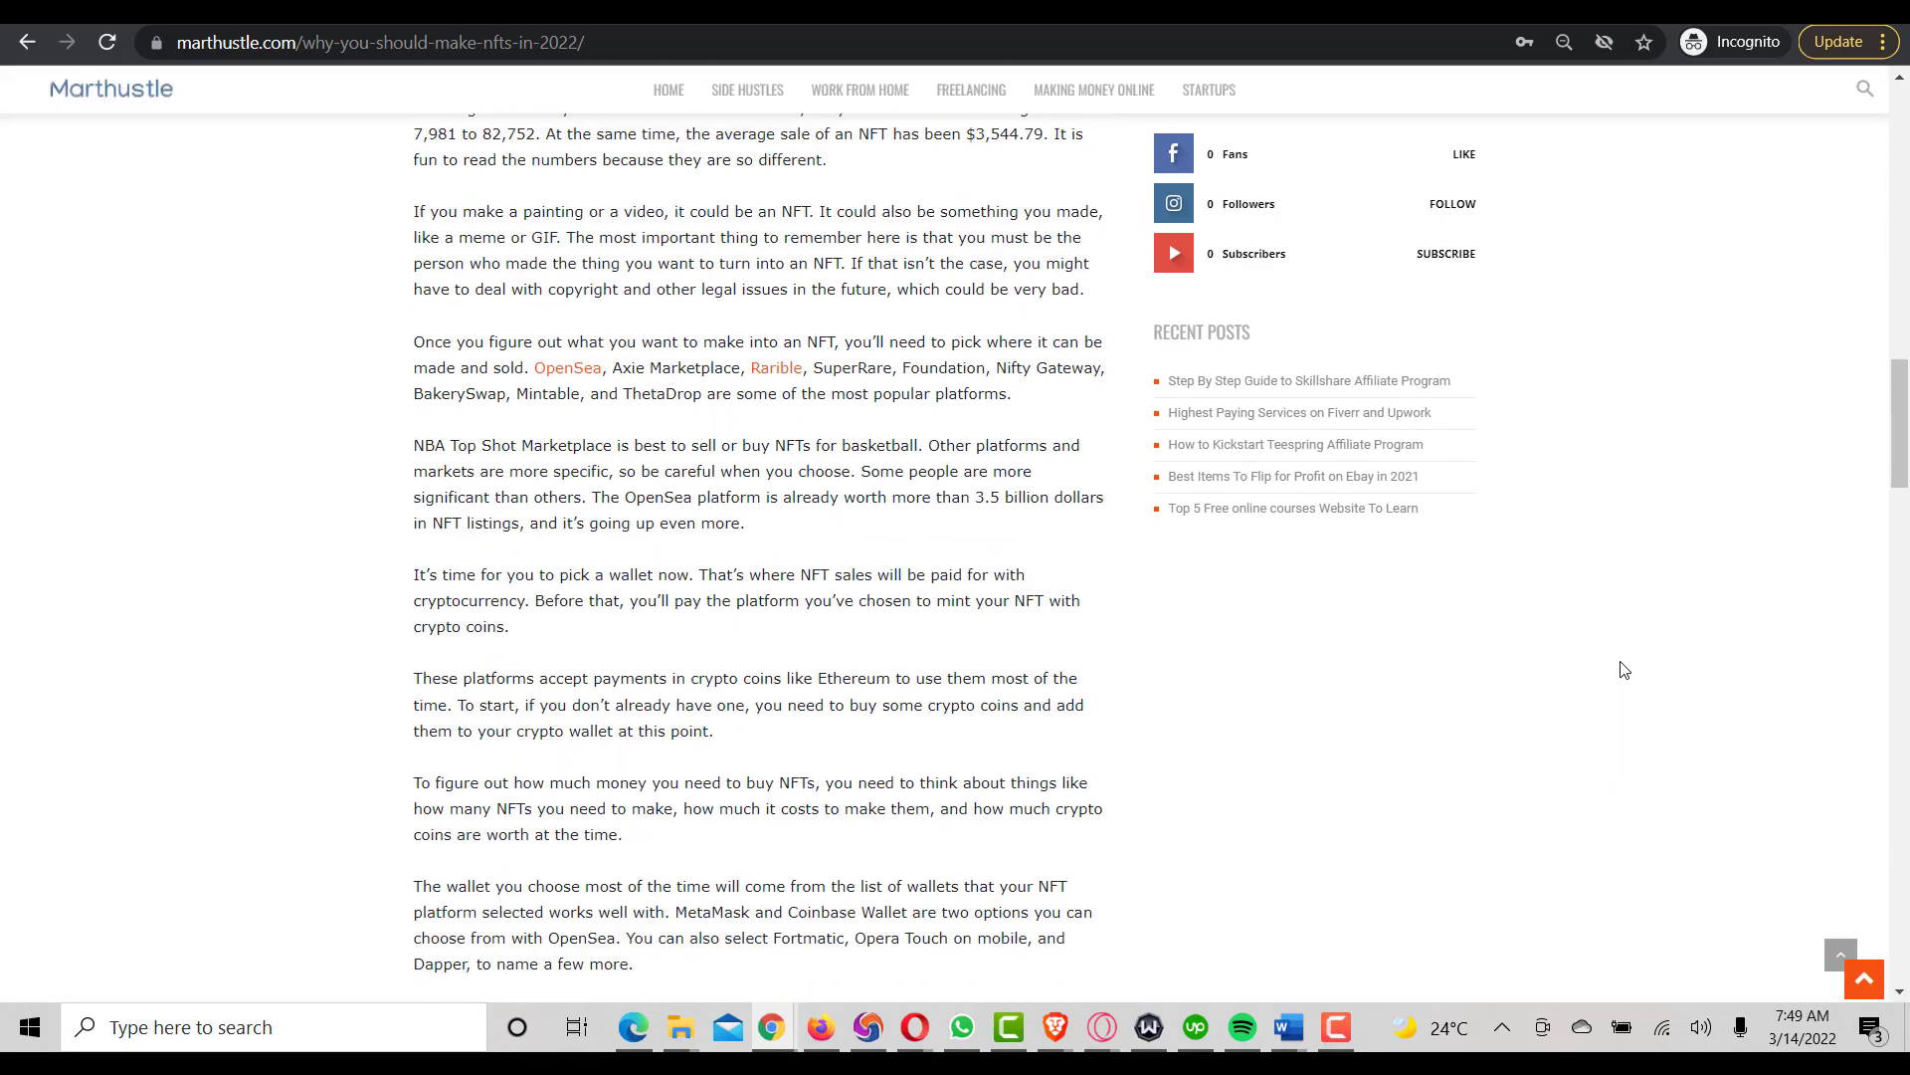
{"action": "scroll", "coordinate": [1625, 670], "scroll_direction": "up", "scroll_amount": 5}
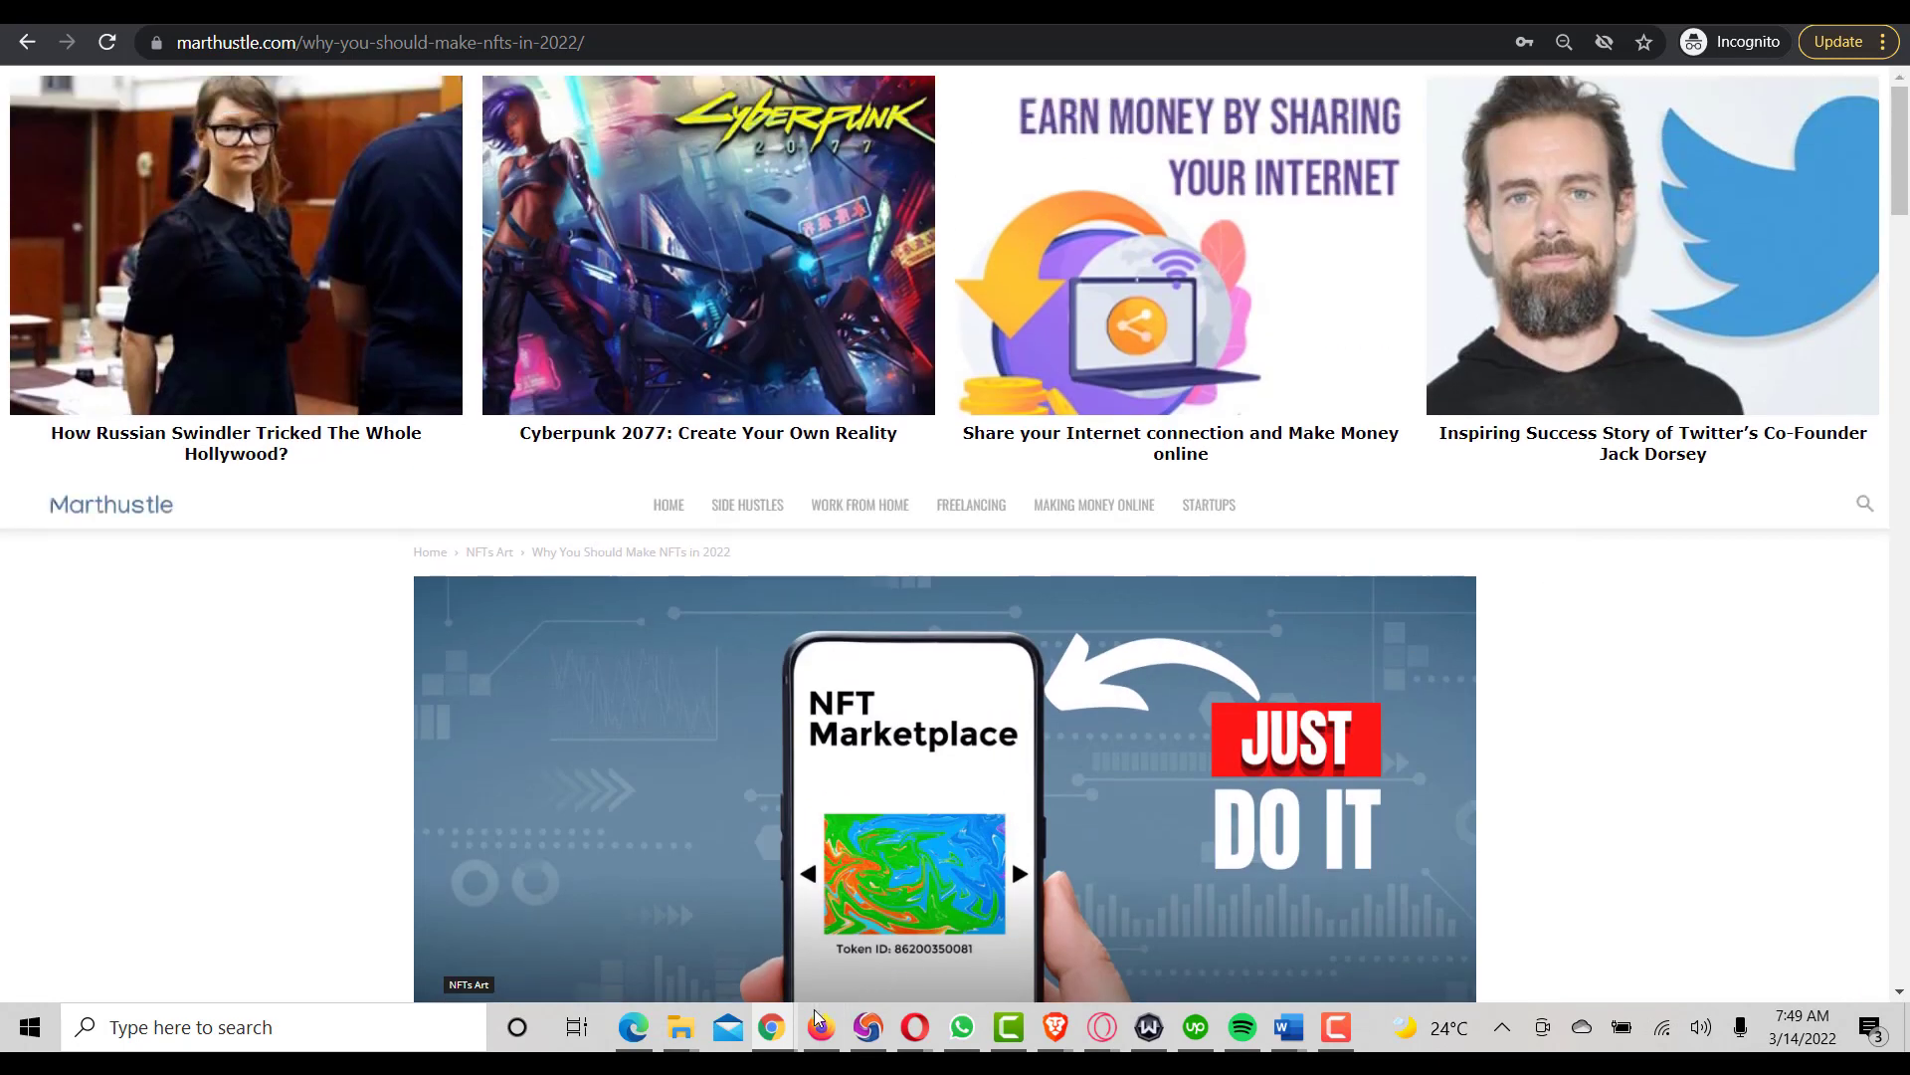
Return to the Insert Headers and Footers settings in the regular Chrome window, delete the popunder script from Scripts in Header and save.
{"action": "mouse_move", "coordinate": [773, 1039]}
{"action": "left_click", "coordinate": [636, 925]}
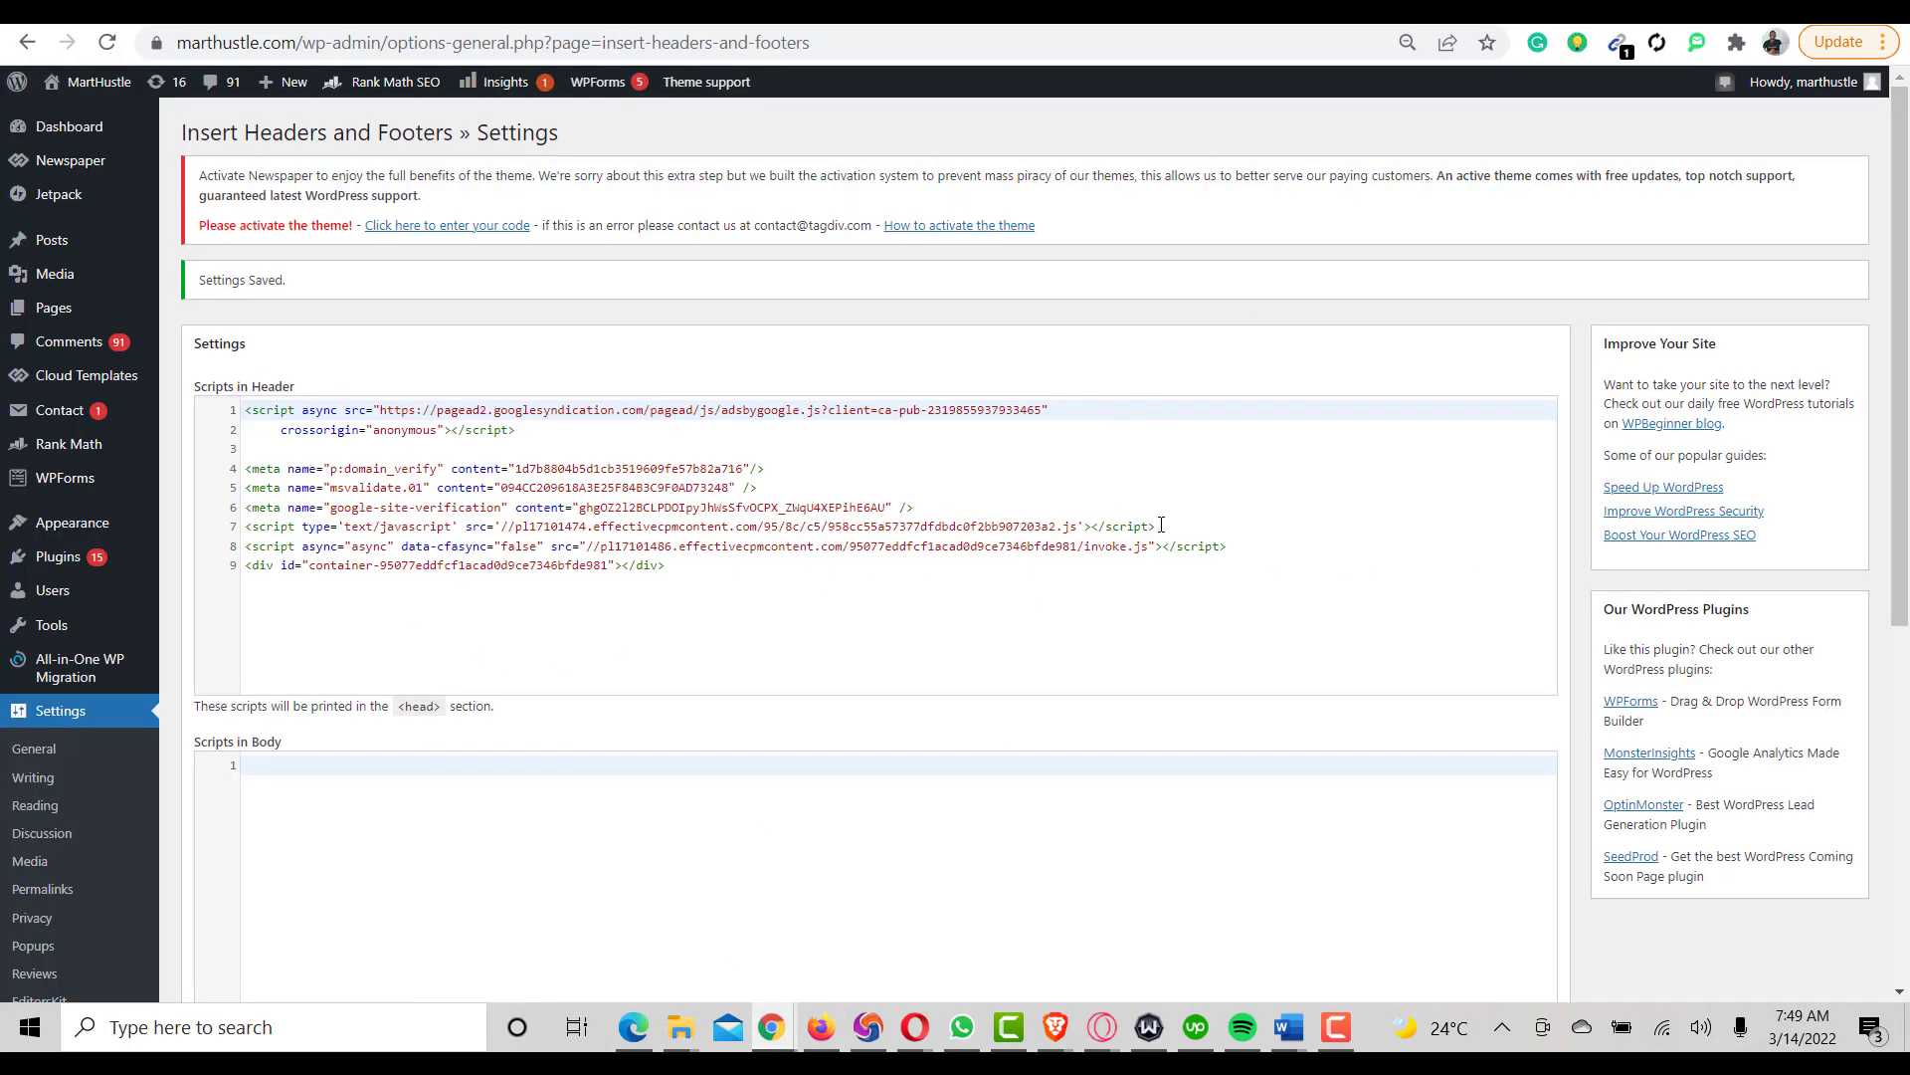
{"action": "left_click_drag", "start_coordinate": [1161, 526], "coordinate": [242, 532]}
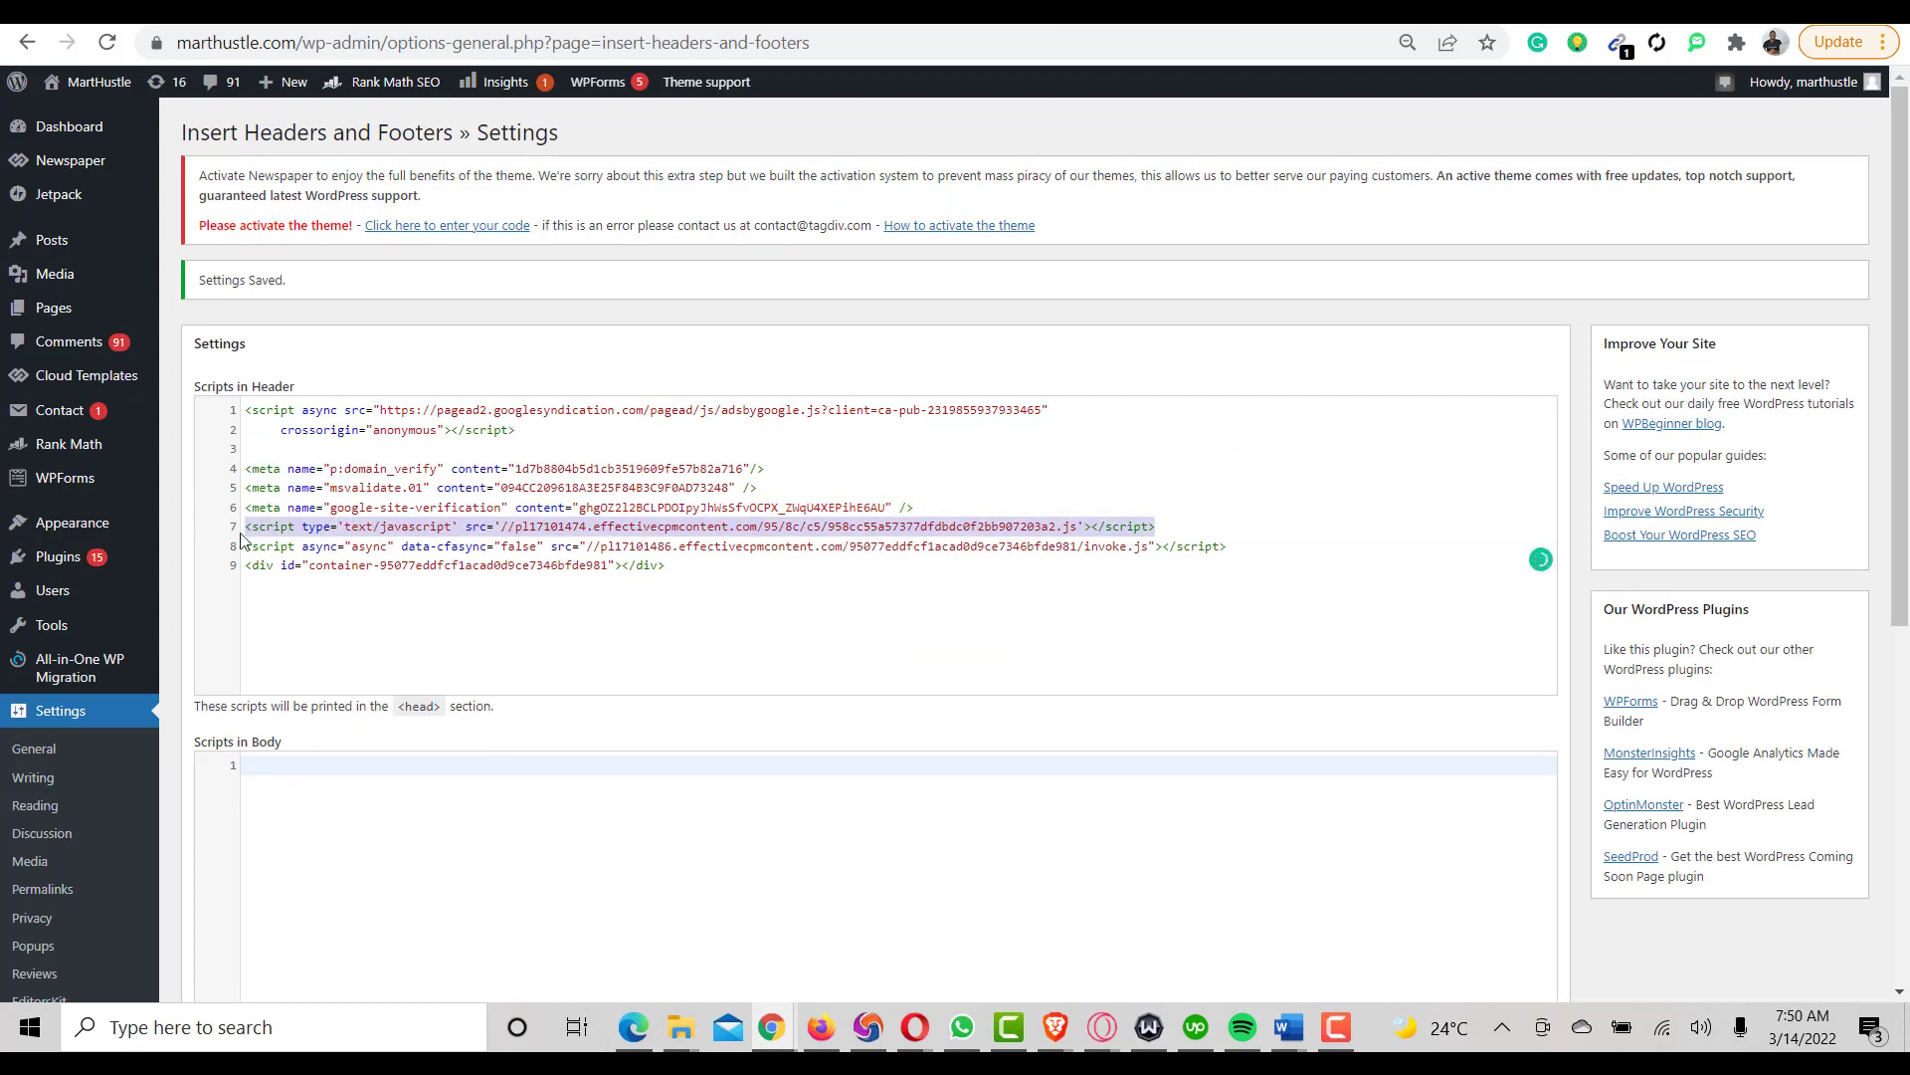
{"action": "key", "text": "BackSpace"}
{"action": "key", "text": "BackSpace"}
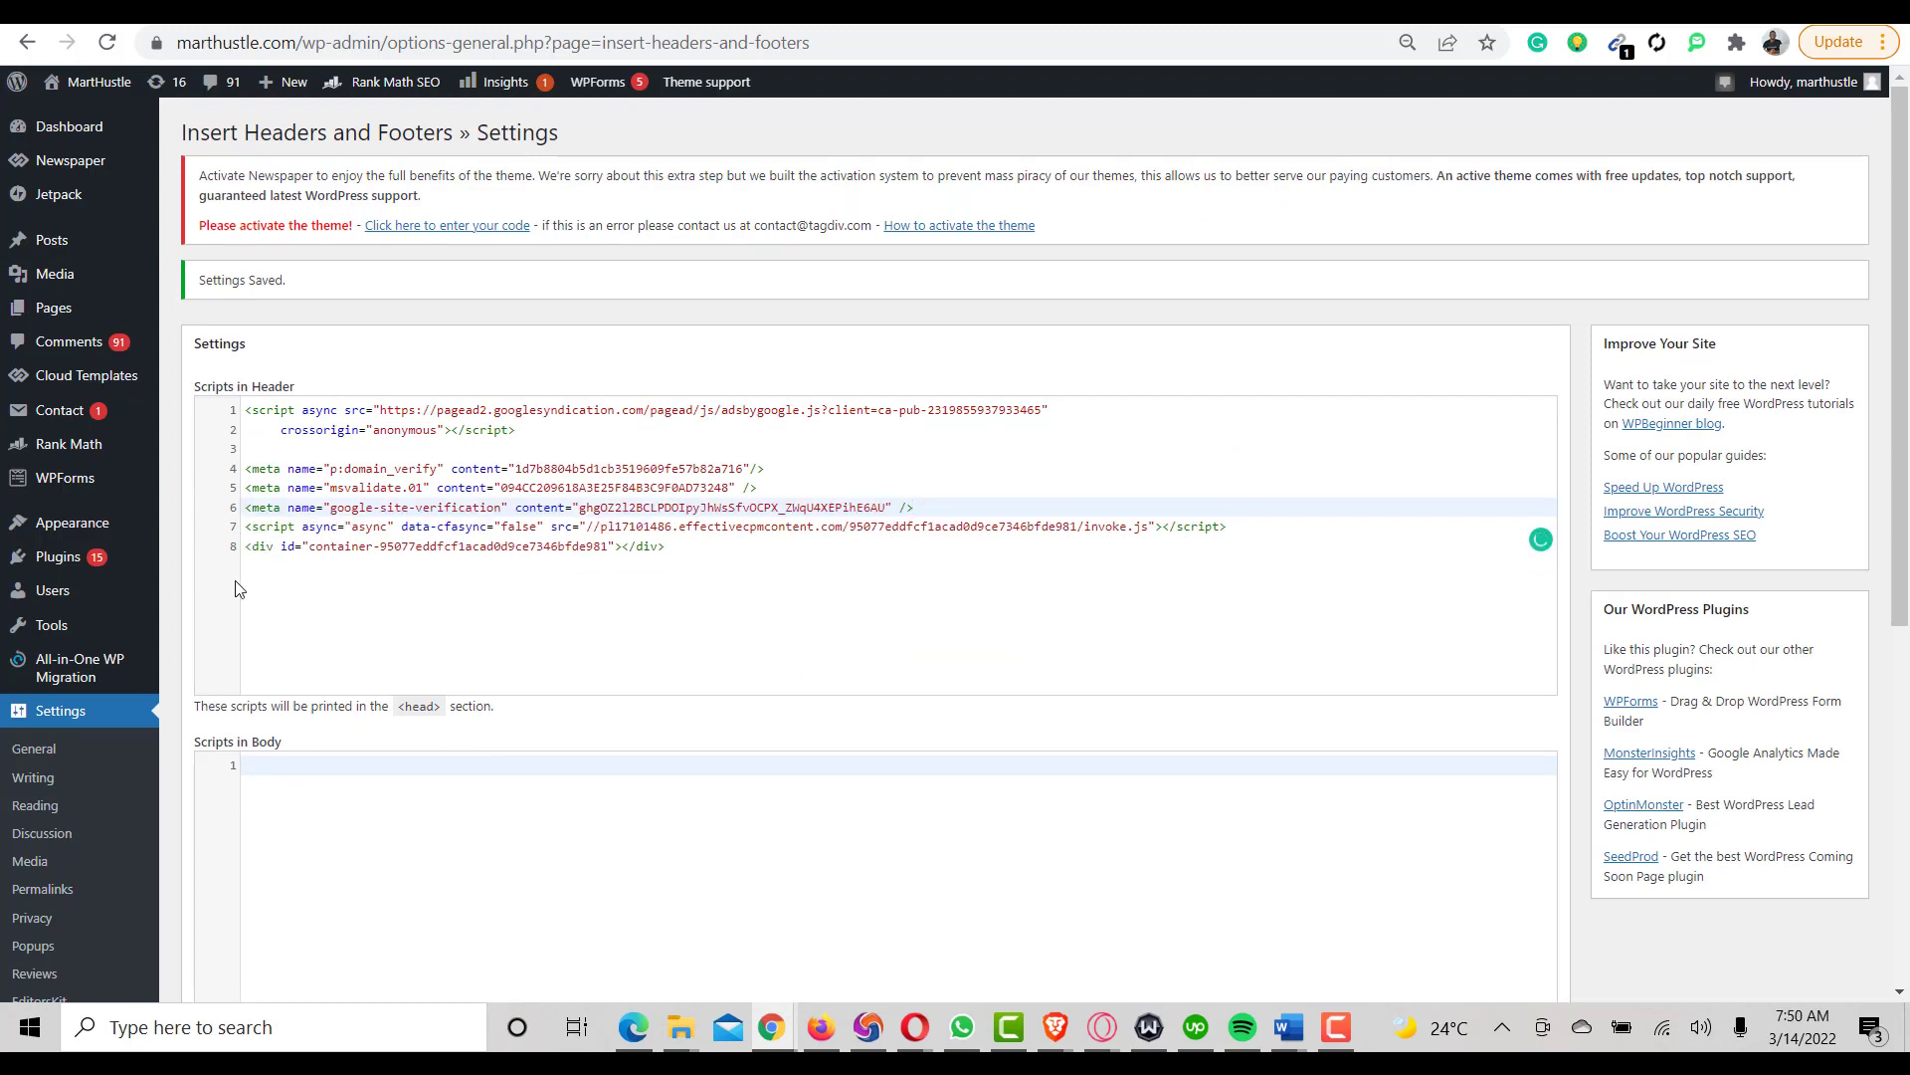
{"action": "scroll", "coordinate": [776, 624], "scroll_direction": "down", "scroll_amount": 6}
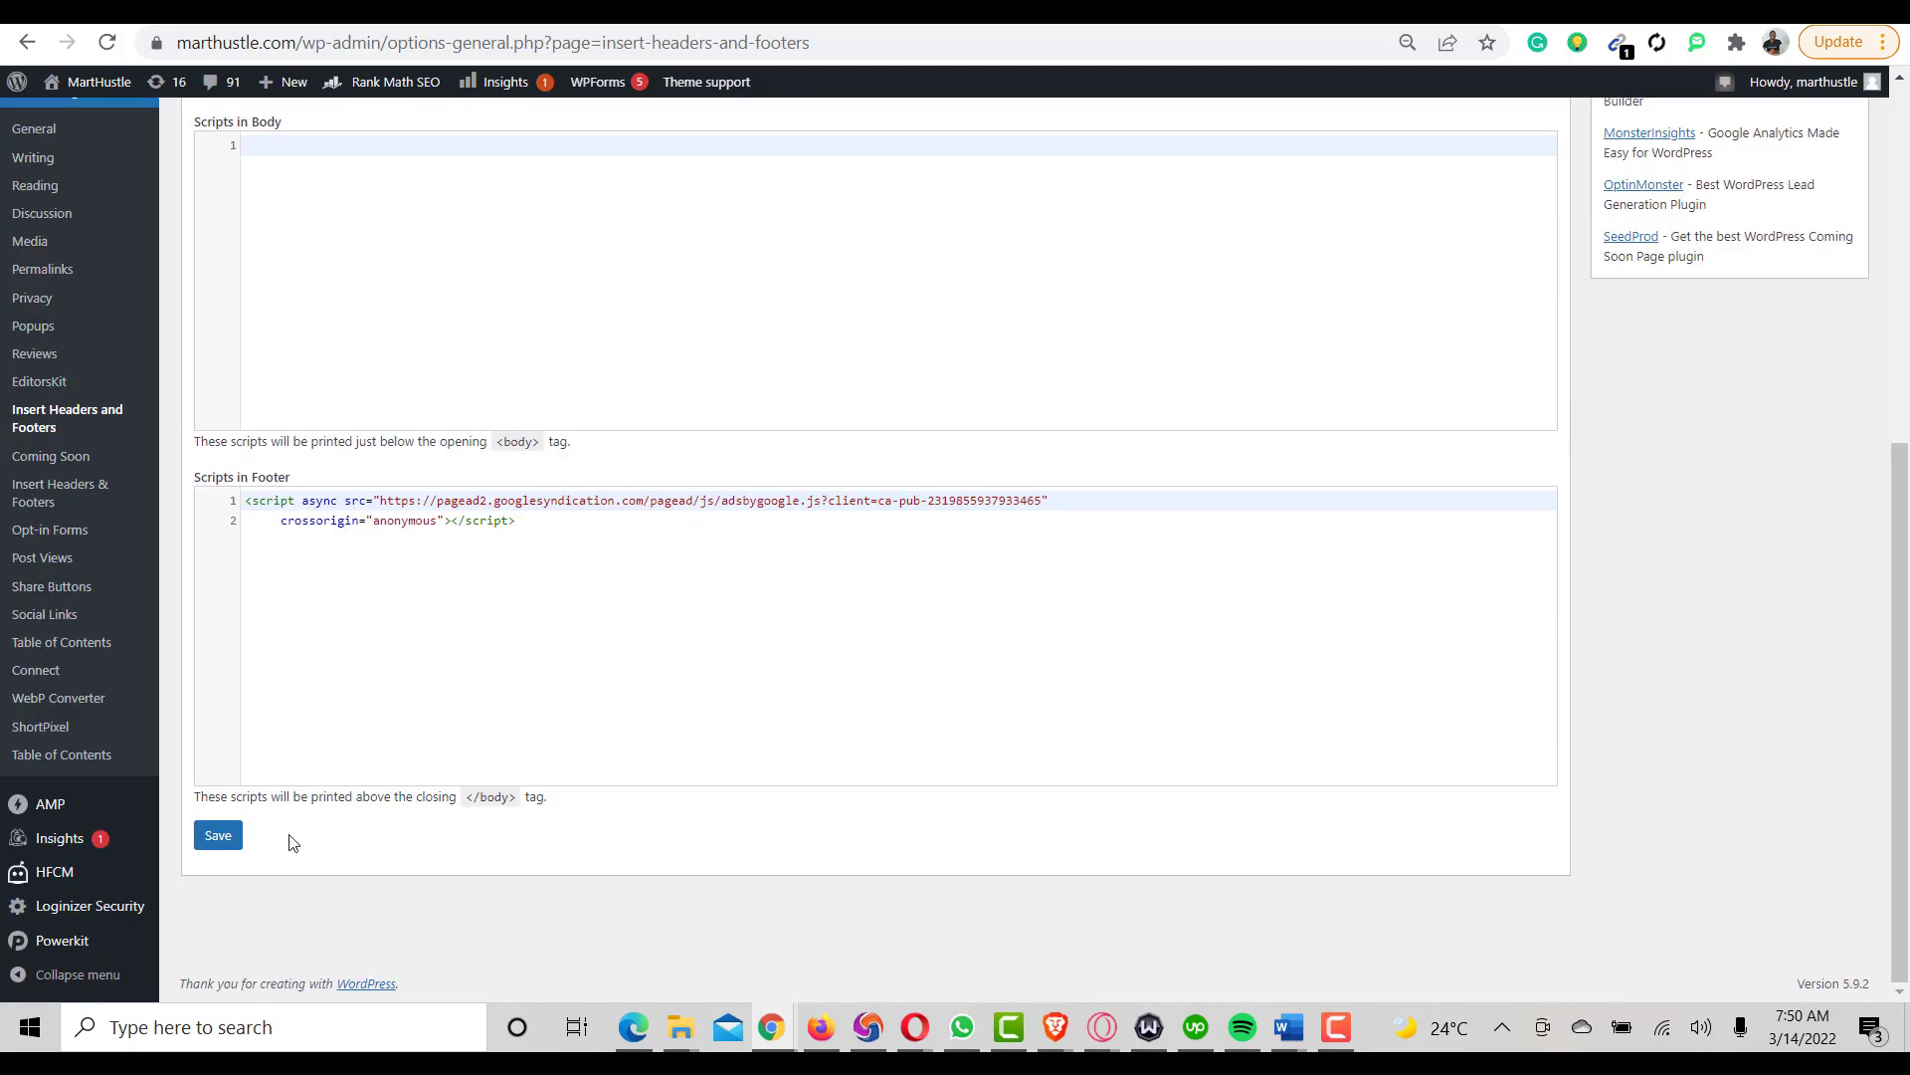
{"action": "left_click", "coordinate": [222, 838]}
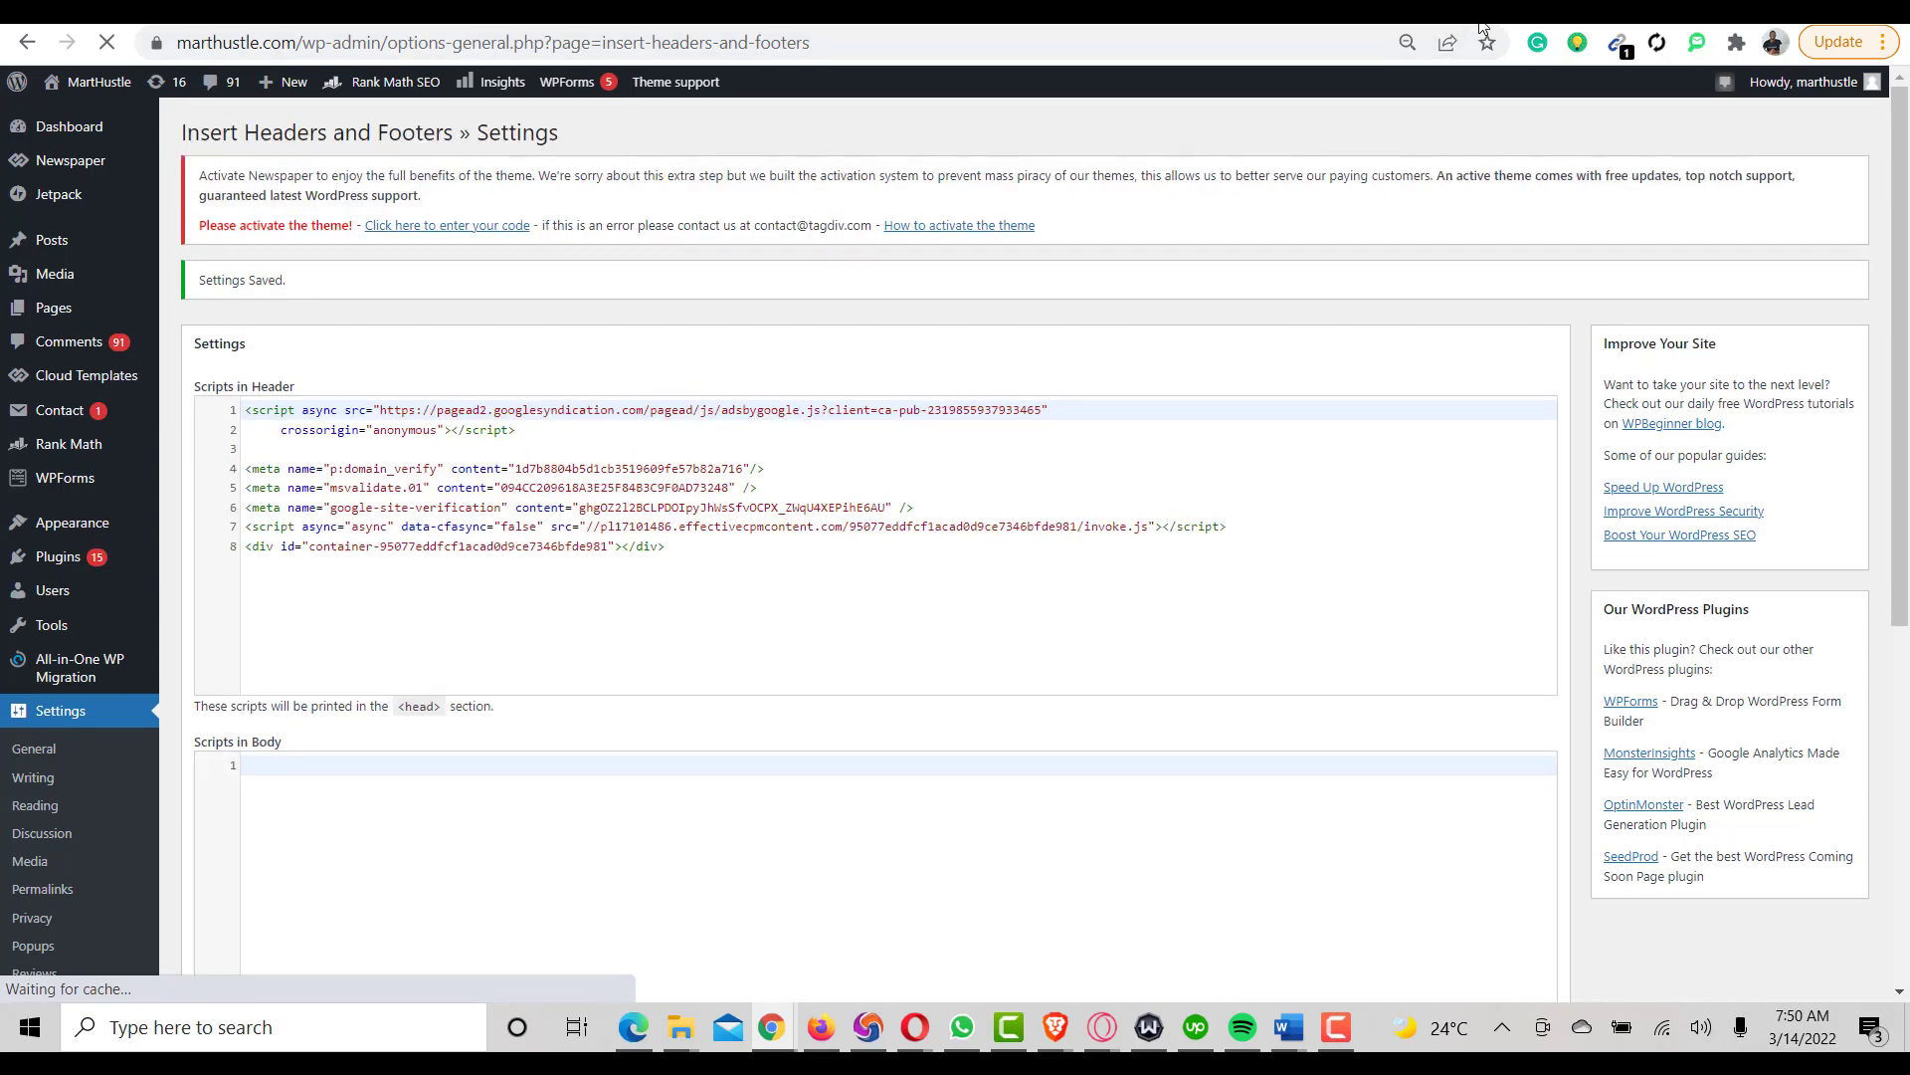
Switch to the Adsterra Websites page and save the Native Banner widget settings with the 4:1 layout.
{"action": "left_click", "coordinate": [1329, 20]}
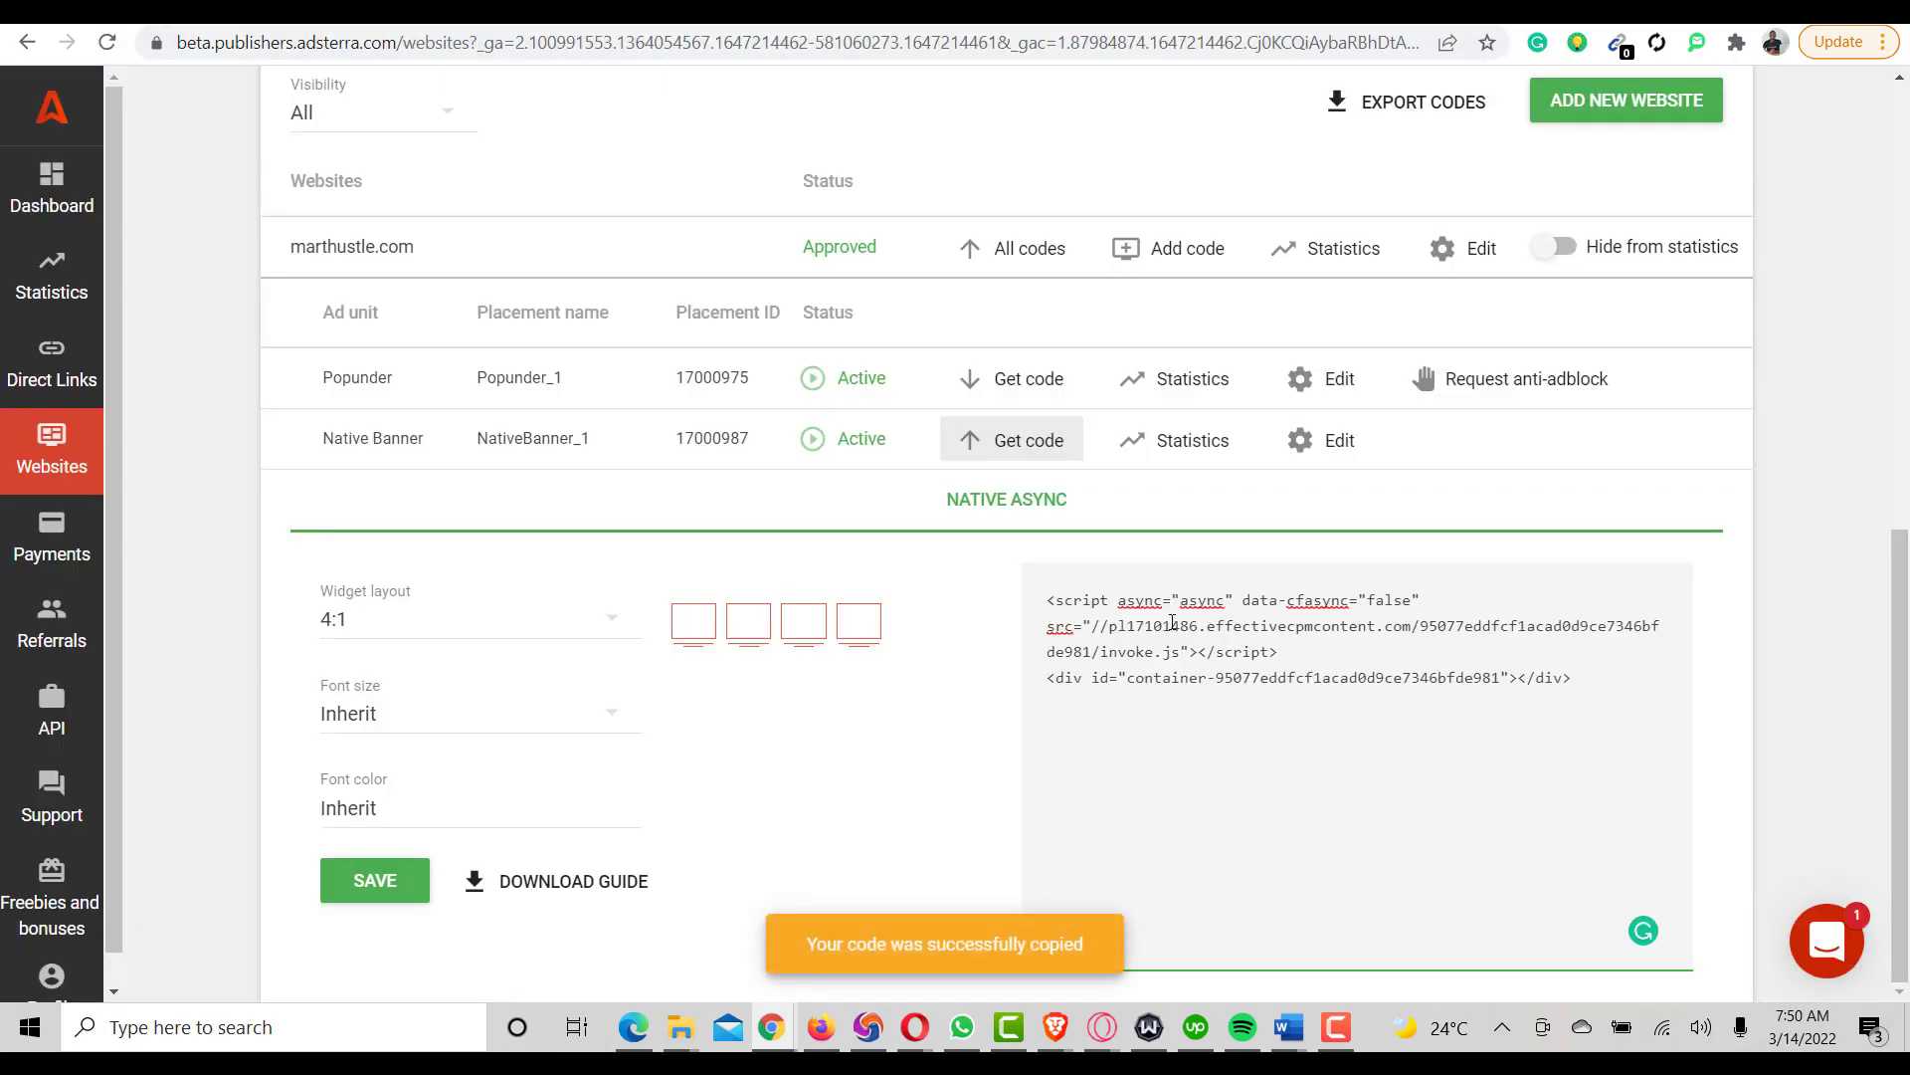
{"action": "scroll", "coordinate": [1796, 548], "scroll_direction": "up", "scroll_amount": 5}
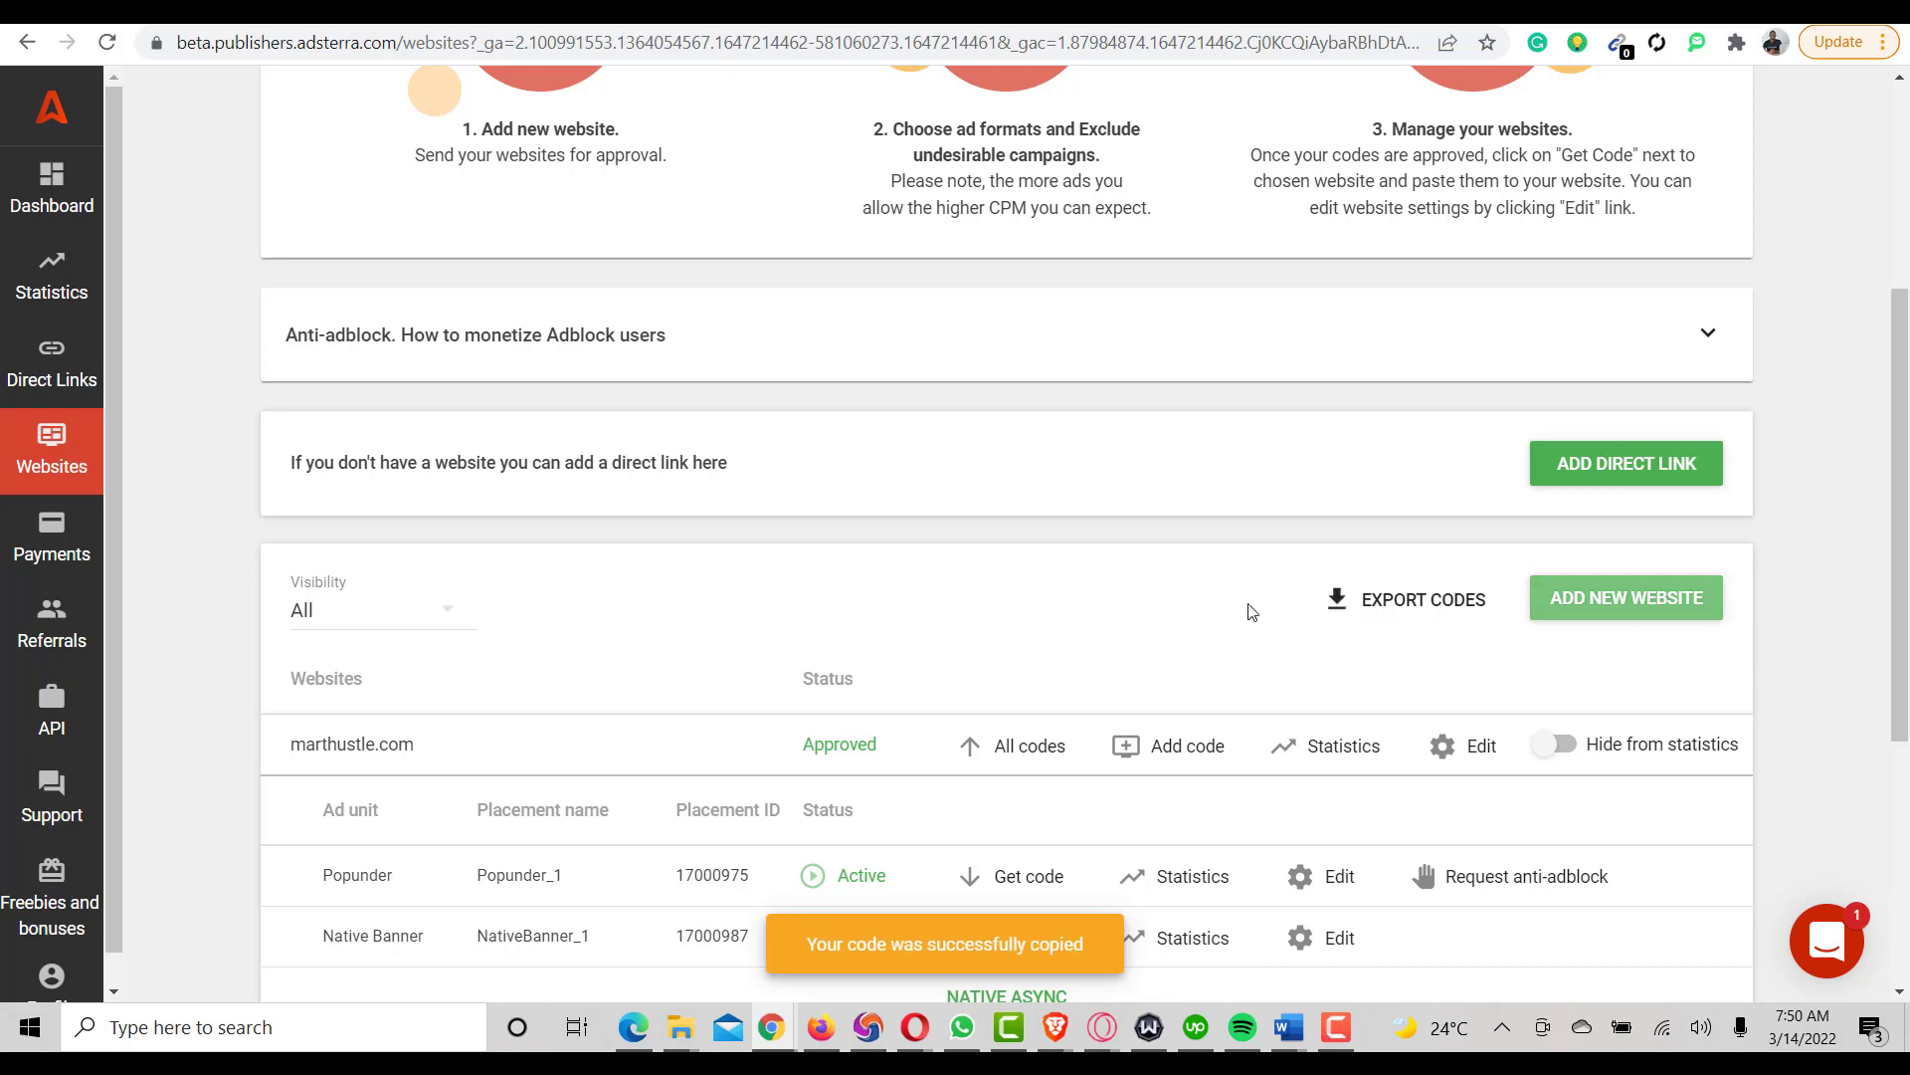
{"action": "scroll", "coordinate": [572, 704], "scroll_direction": "down", "scroll_amount": 5}
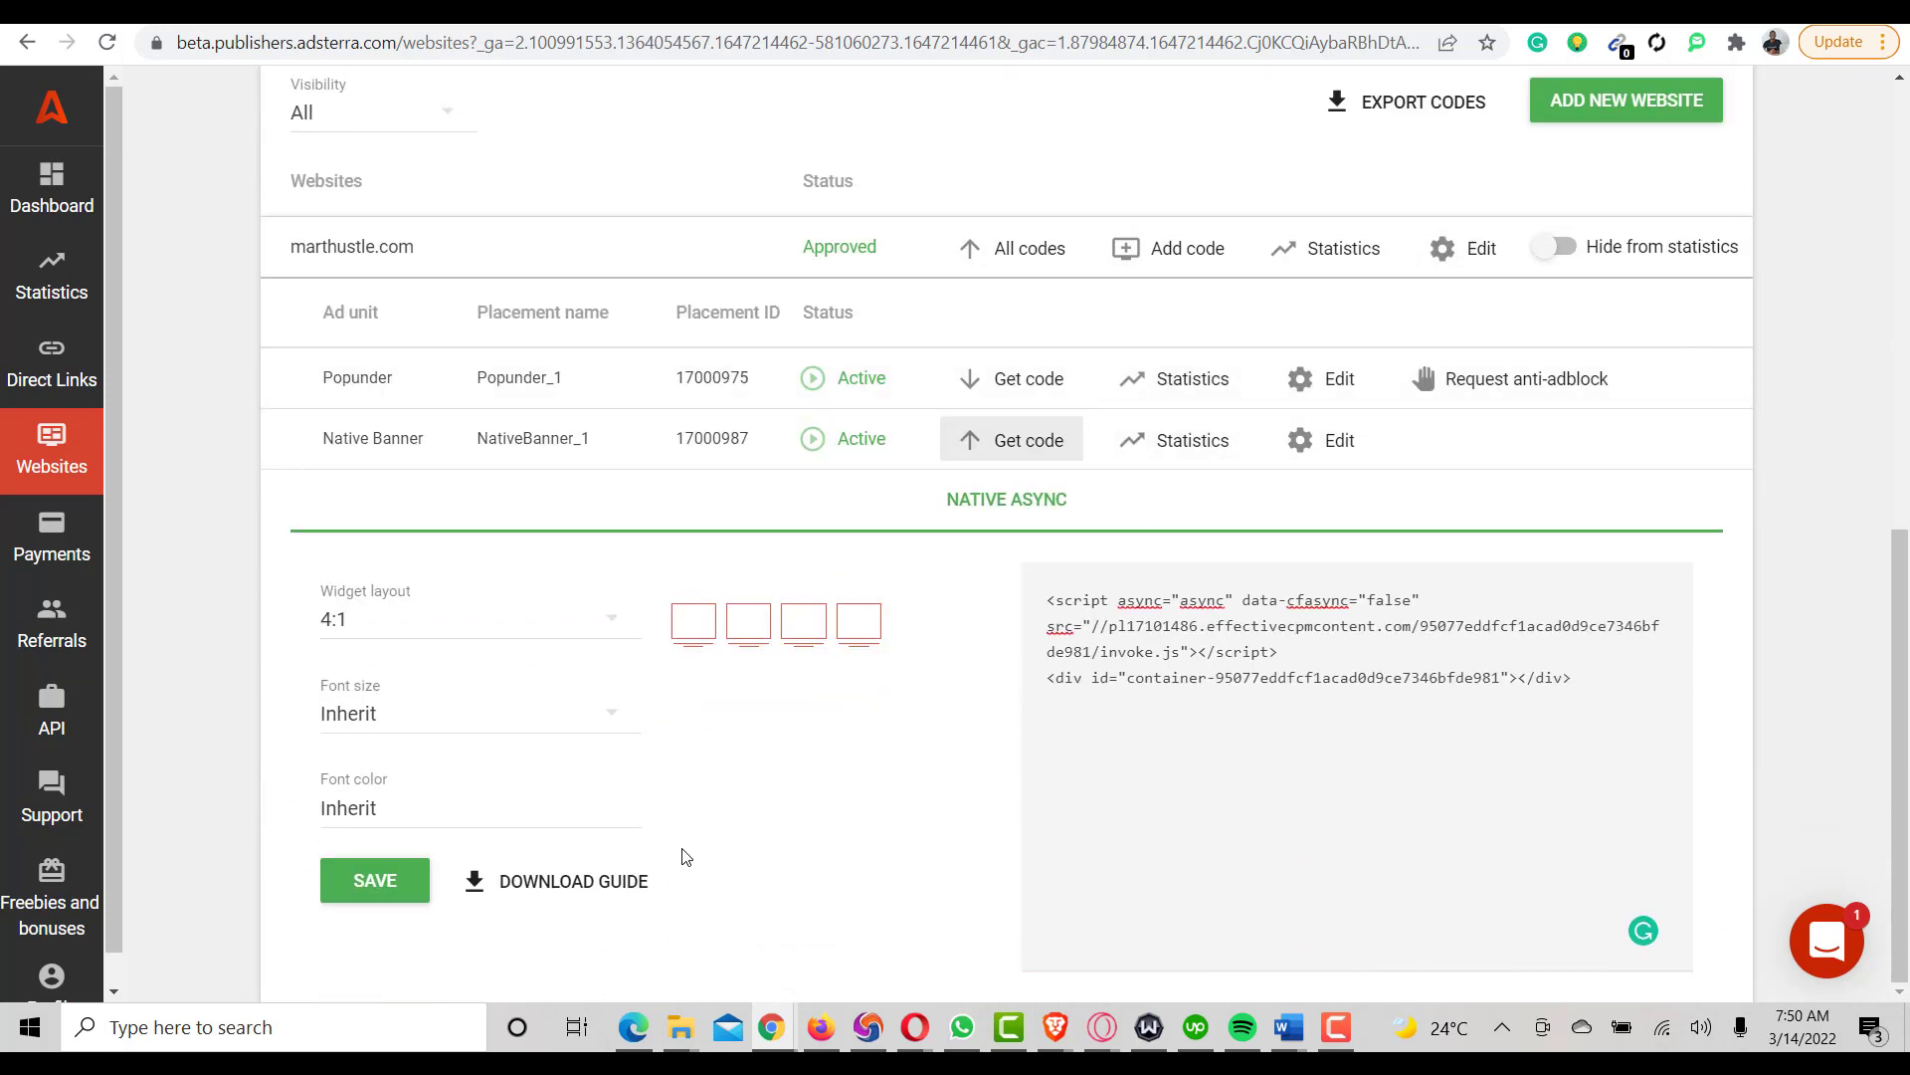
{"action": "left_click", "coordinate": [393, 894]}
{"action": "scroll", "coordinate": [1259, 727], "scroll_direction": "up", "scroll_amount": 4}
{"action": "scroll", "coordinate": [1265, 732], "scroll_direction": "up", "scroll_amount": 5}
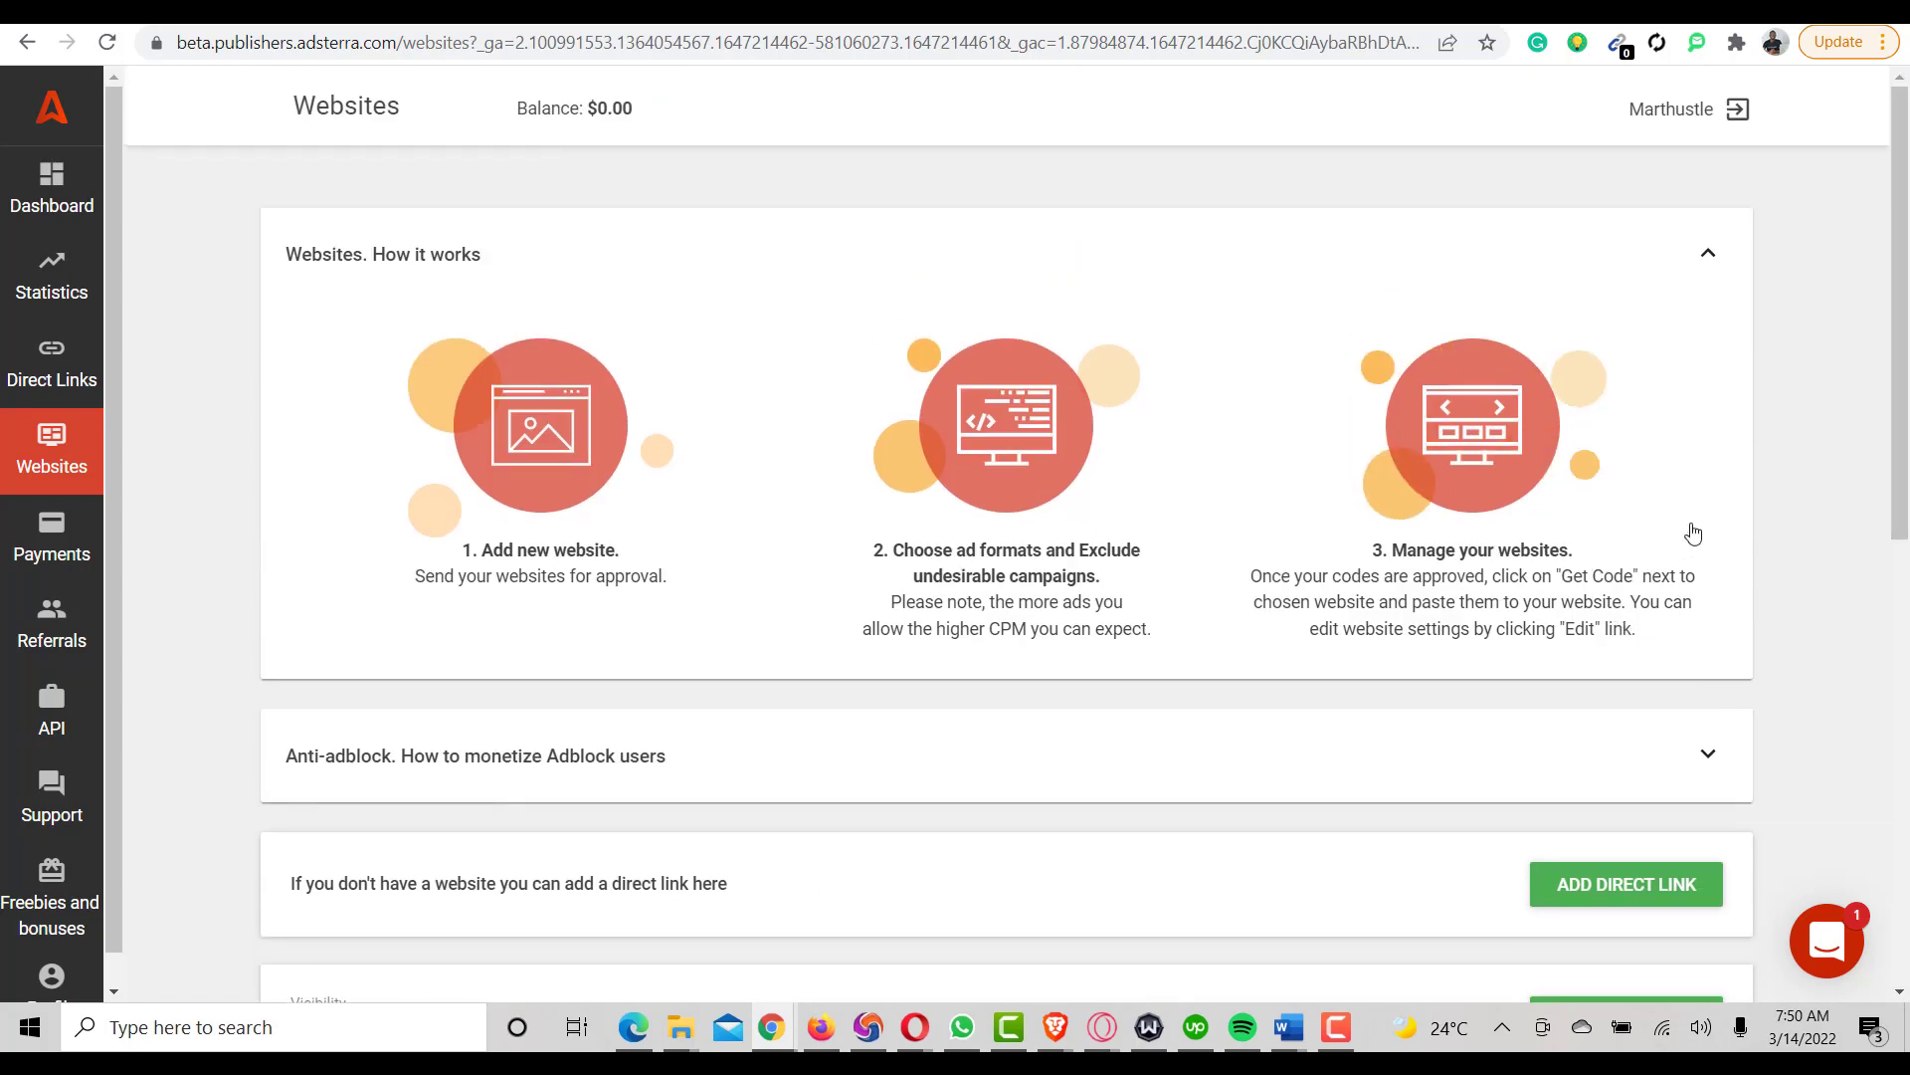
Request a new Social Bar ad code for marthustle.com and close the submission notice.
{"action": "scroll", "coordinate": [1795, 539], "scroll_direction": "down", "scroll_amount": 9}
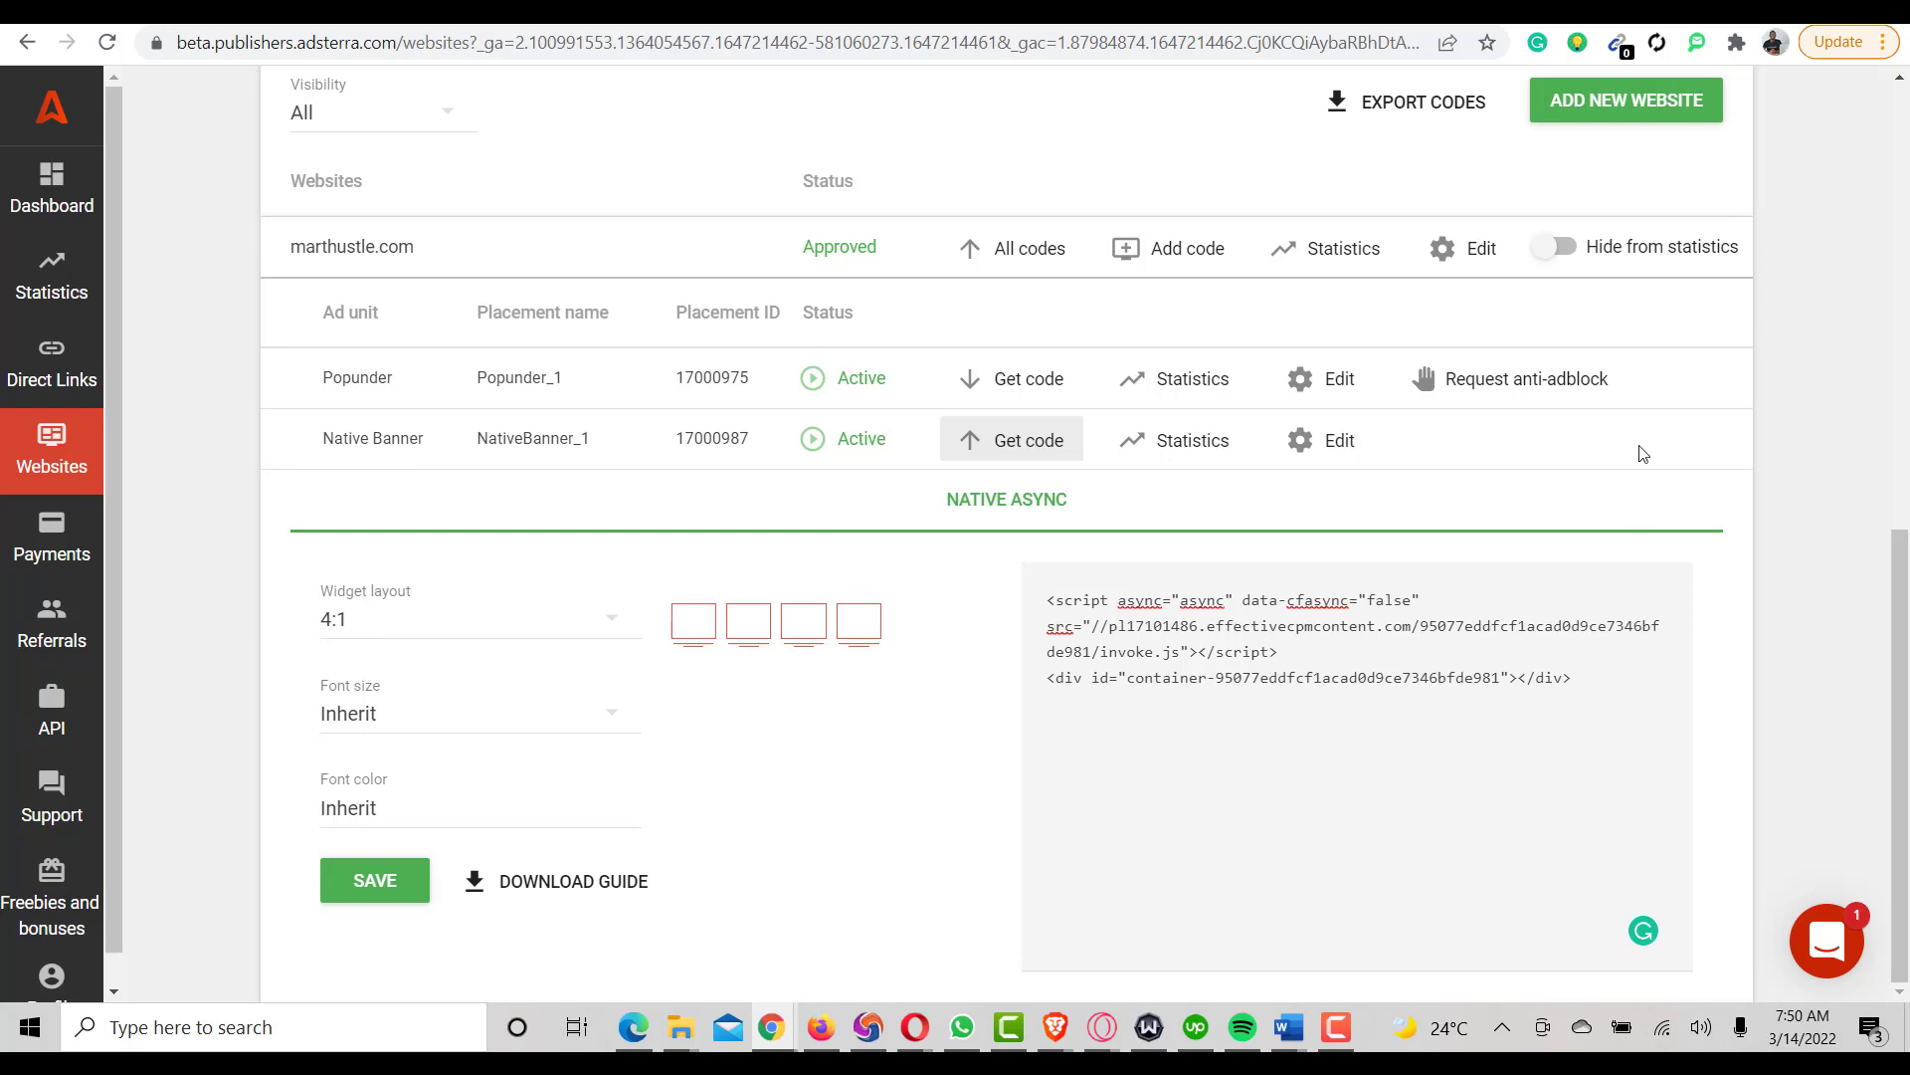
{"action": "left_click", "coordinate": [1149, 257]}
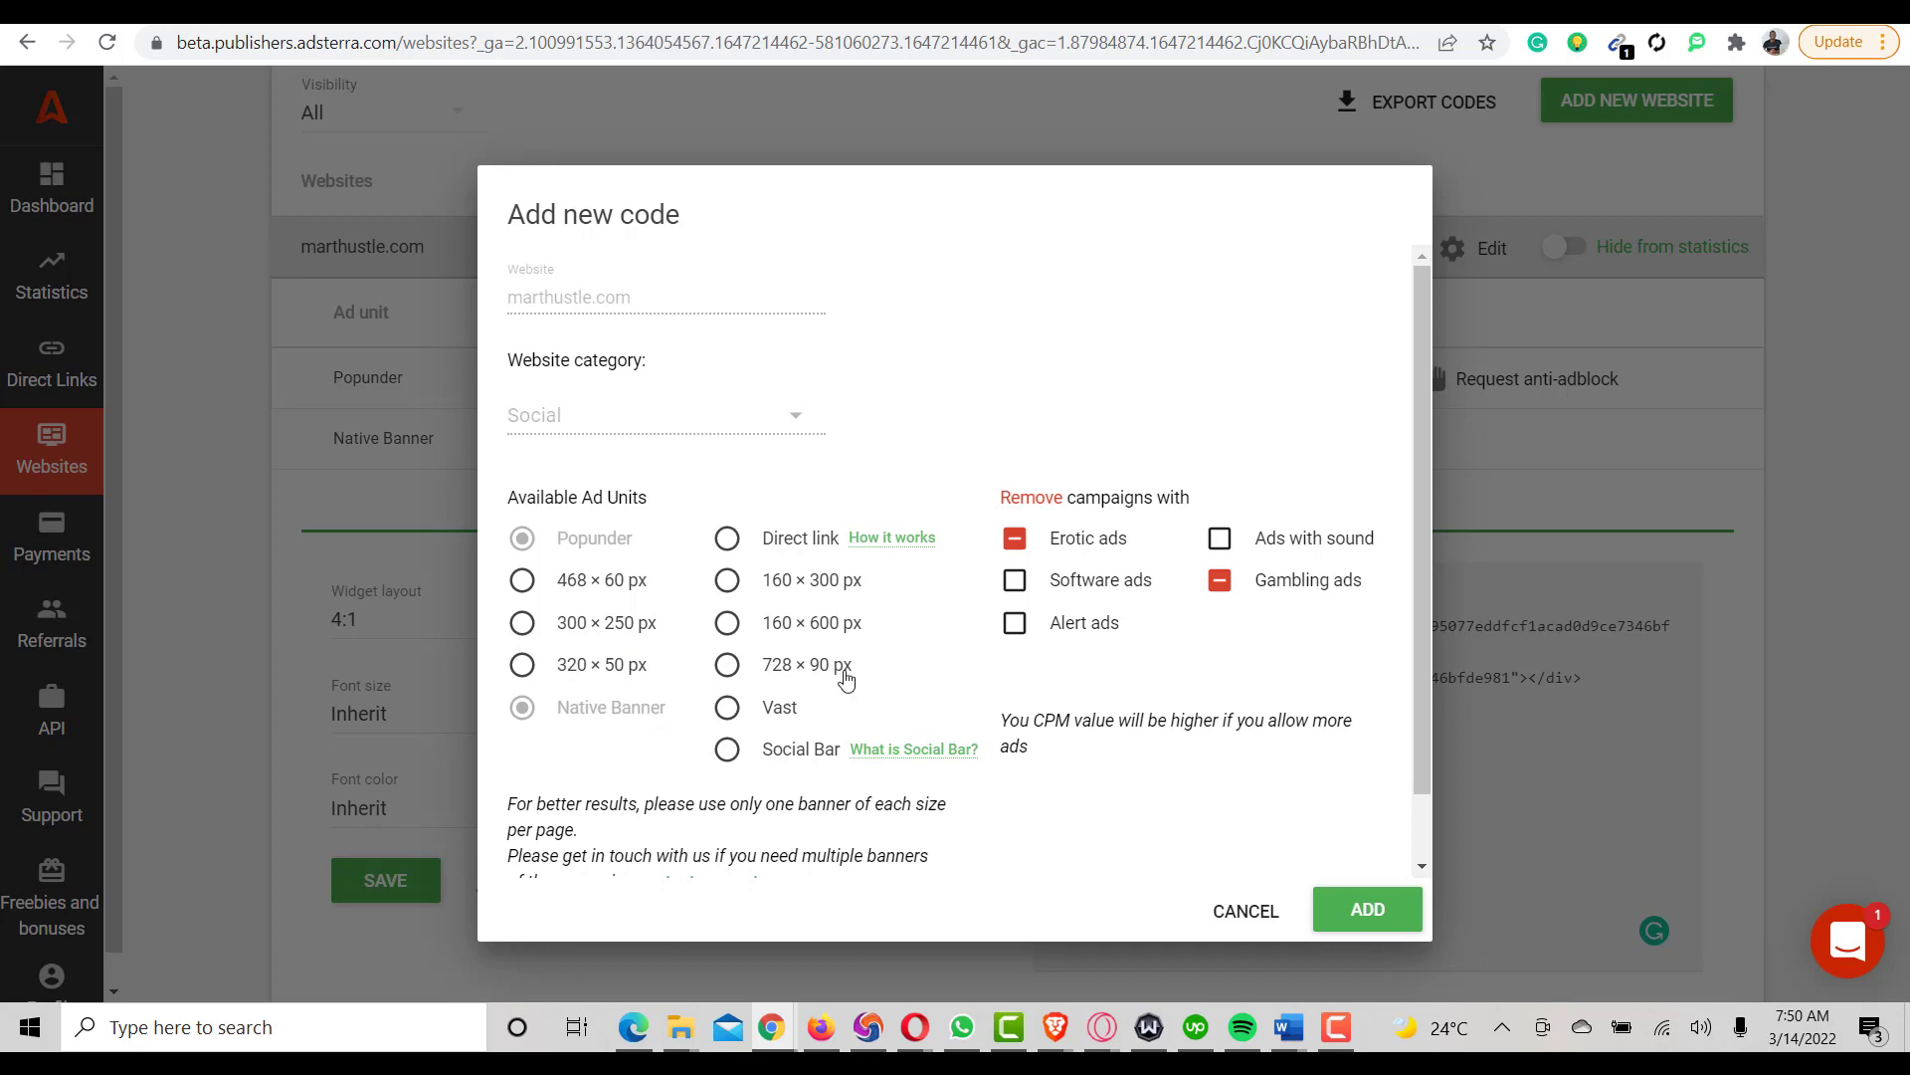
{"action": "left_click", "coordinate": [524, 673]}
{"action": "left_click", "coordinate": [728, 751]}
{"action": "scroll", "coordinate": [903, 789], "scroll_direction": "down", "scroll_amount": 1}
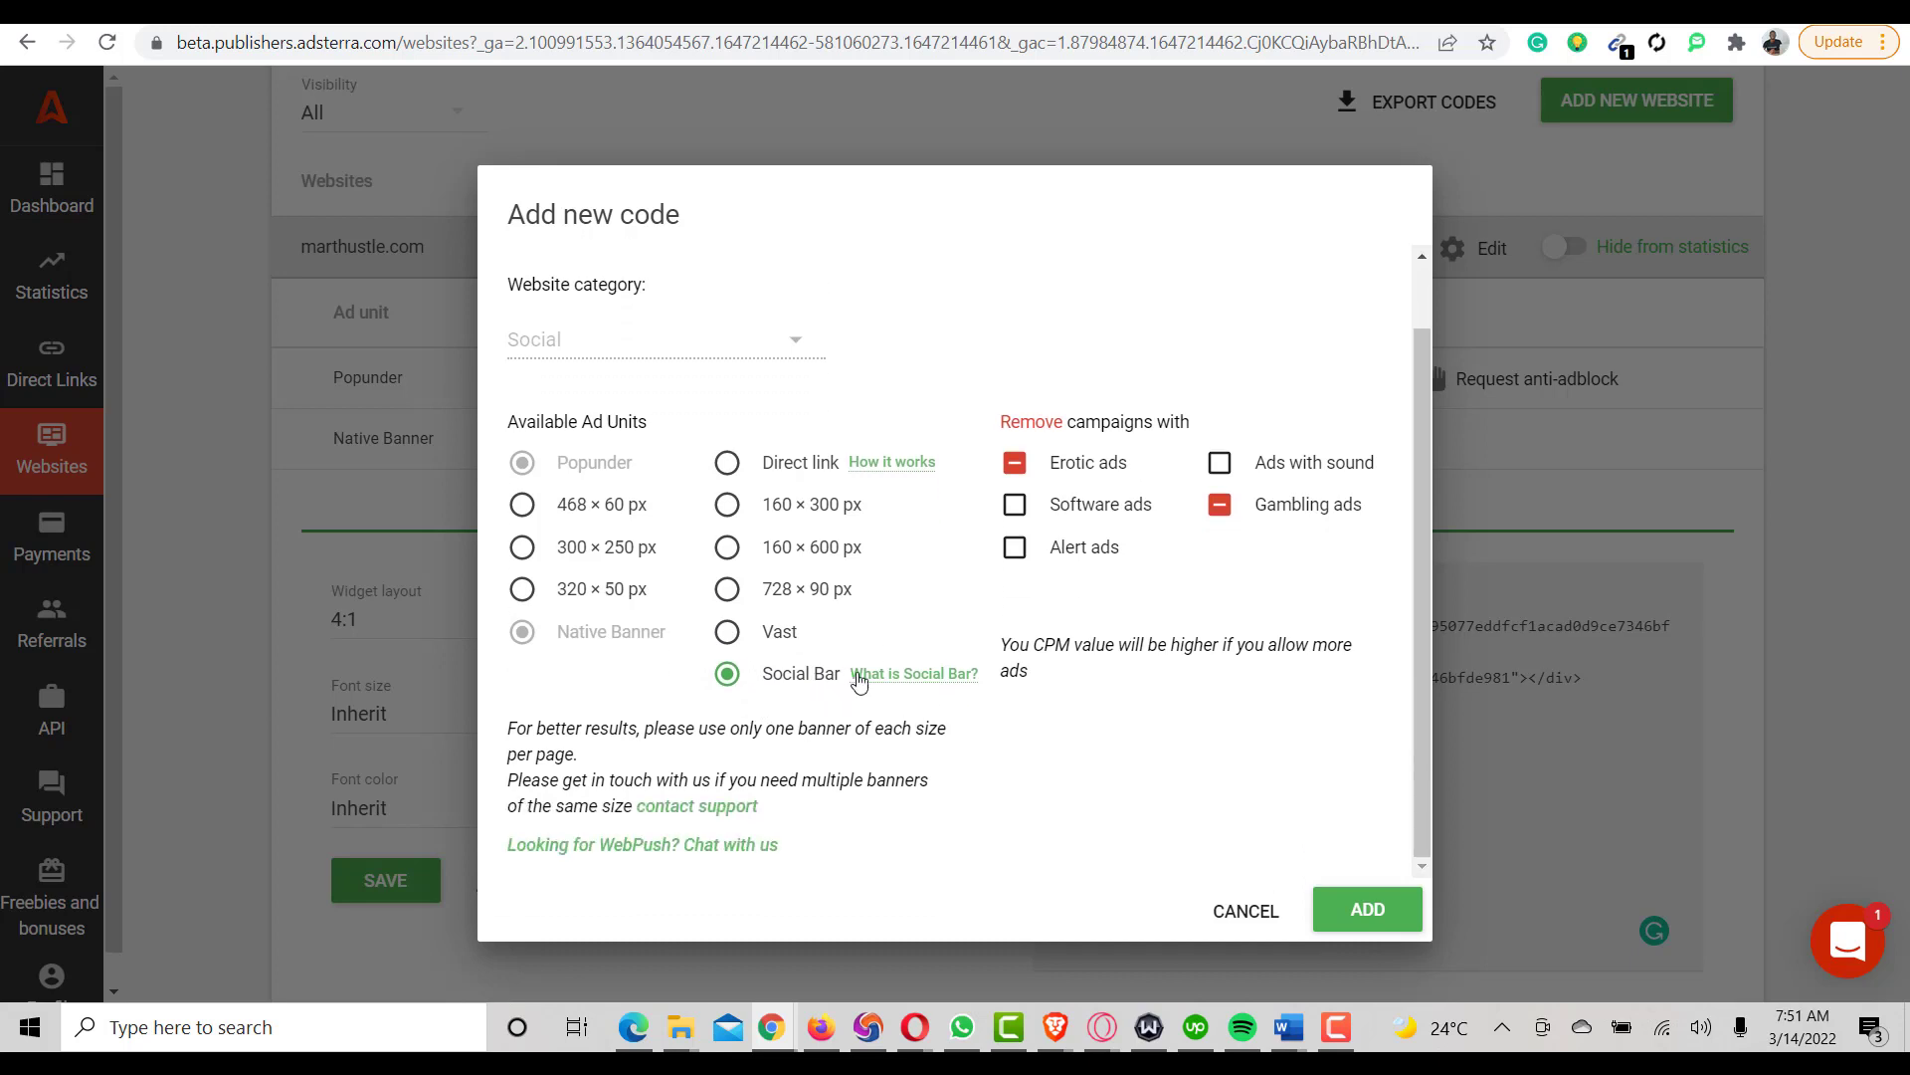
{"action": "left_click", "coordinate": [1365, 913]}
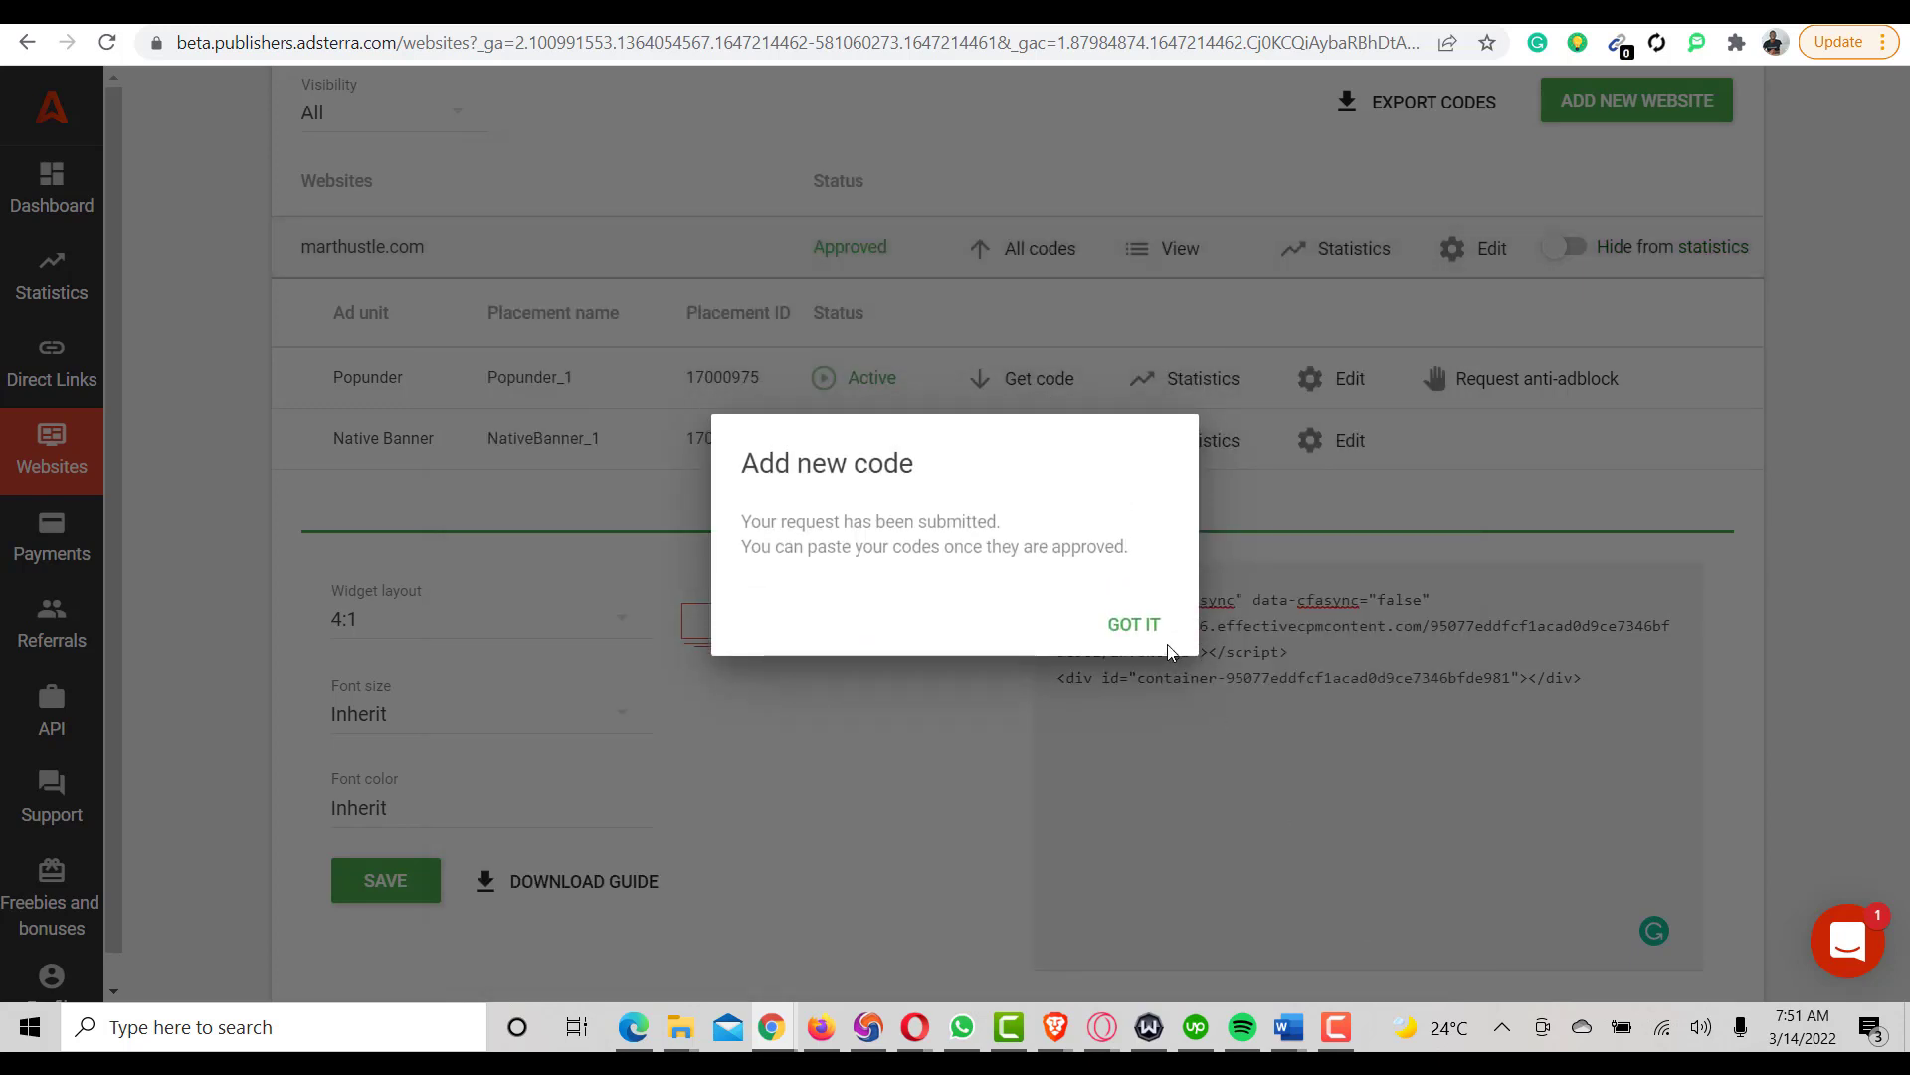
{"action": "left_click", "coordinate": [1134, 625]}
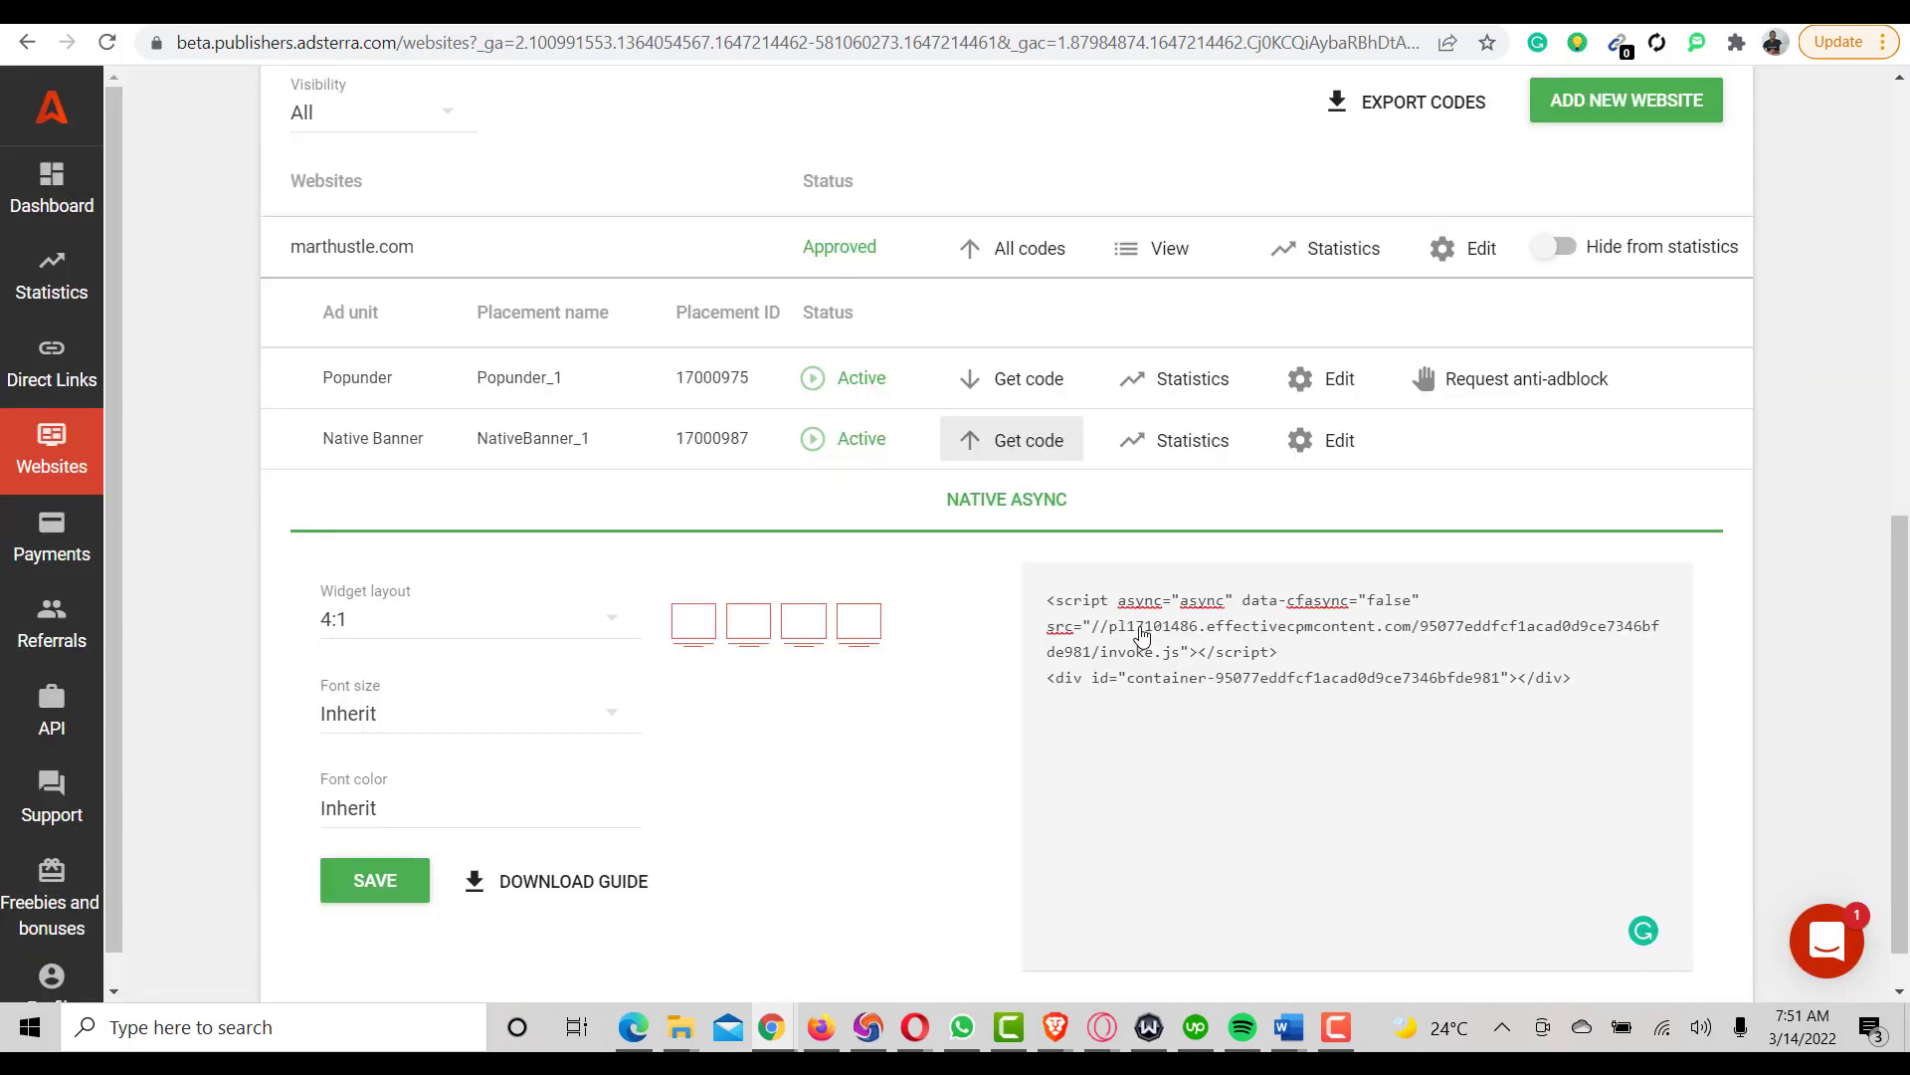
Collapse and re-expand the marthustle.com ad unit list to check the status of the Social Bar unit.
{"action": "scroll", "coordinate": [916, 754], "scroll_direction": "down", "scroll_amount": 1}
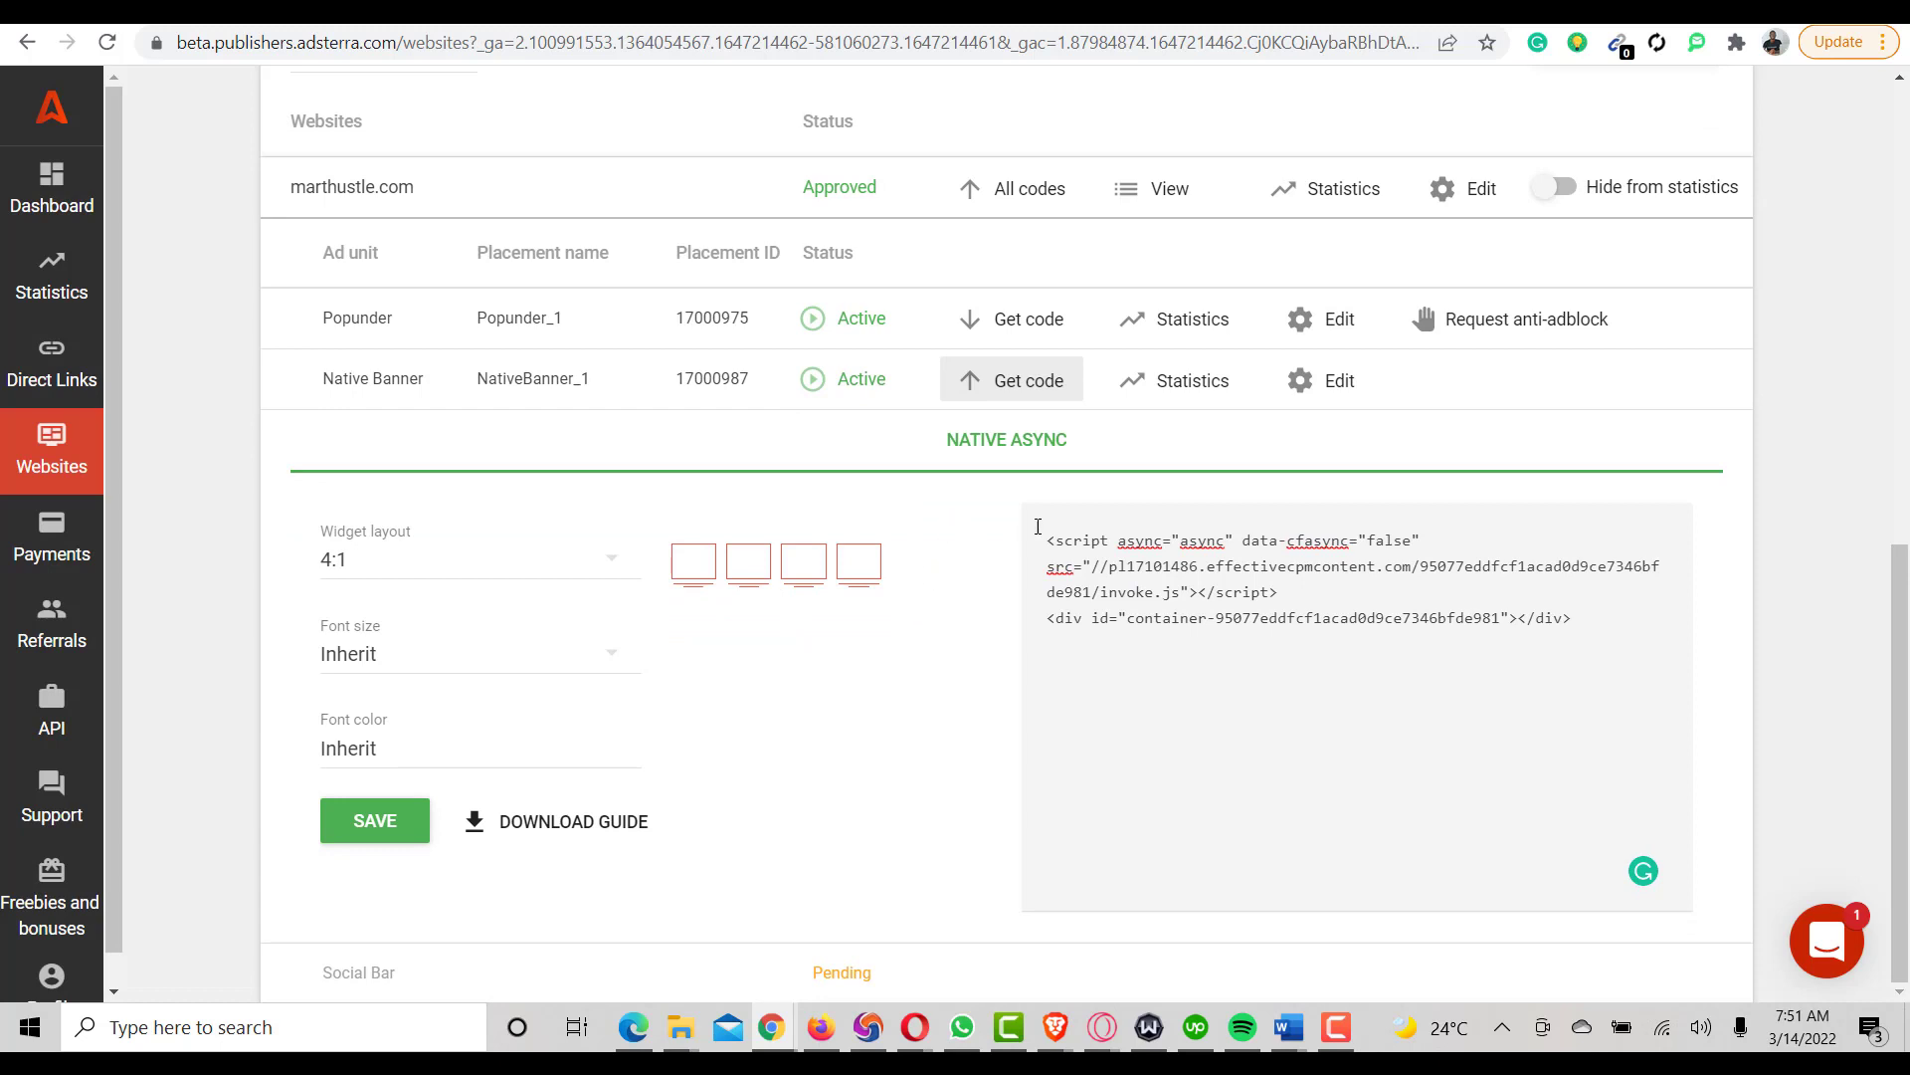
{"action": "left_click", "coordinate": [1006, 211]}
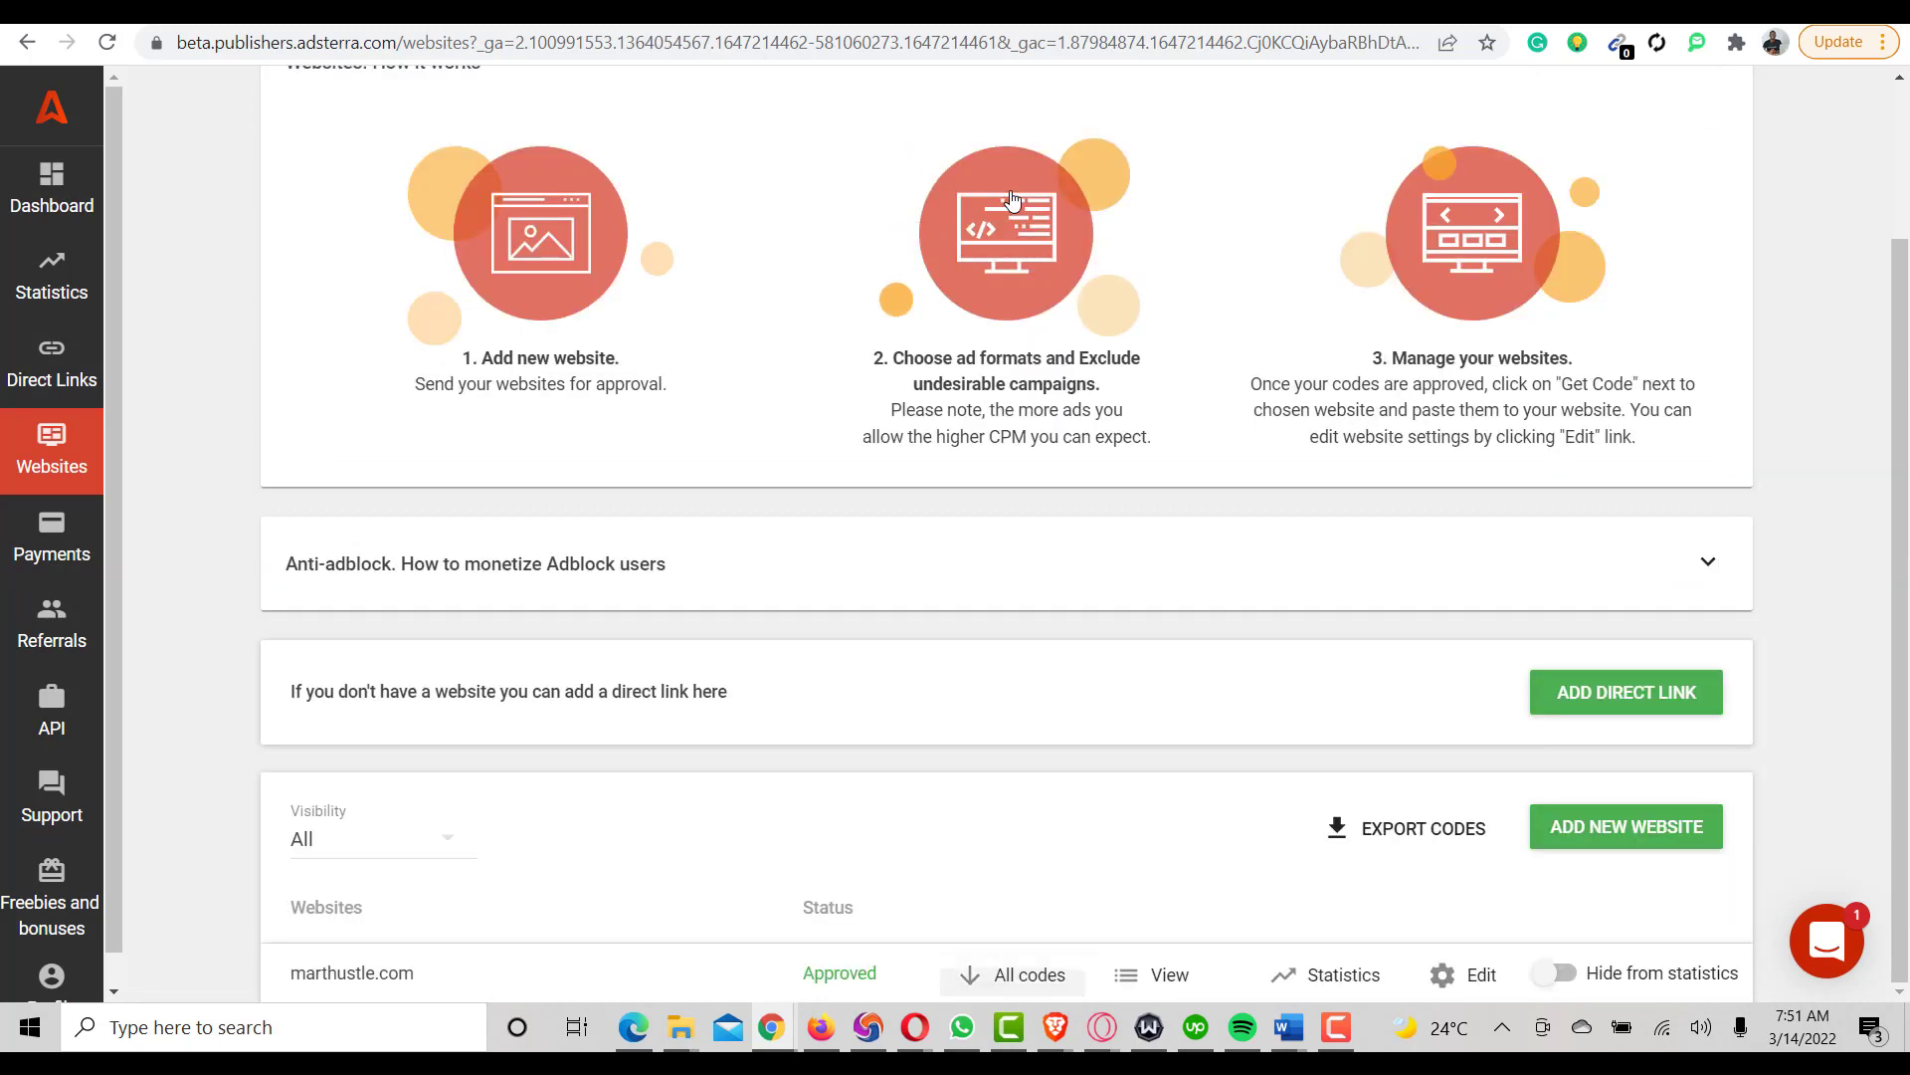
{"action": "left_click", "coordinate": [1072, 979]}
{"action": "scroll", "coordinate": [1075, 930], "scroll_direction": "down", "scroll_amount": 8}
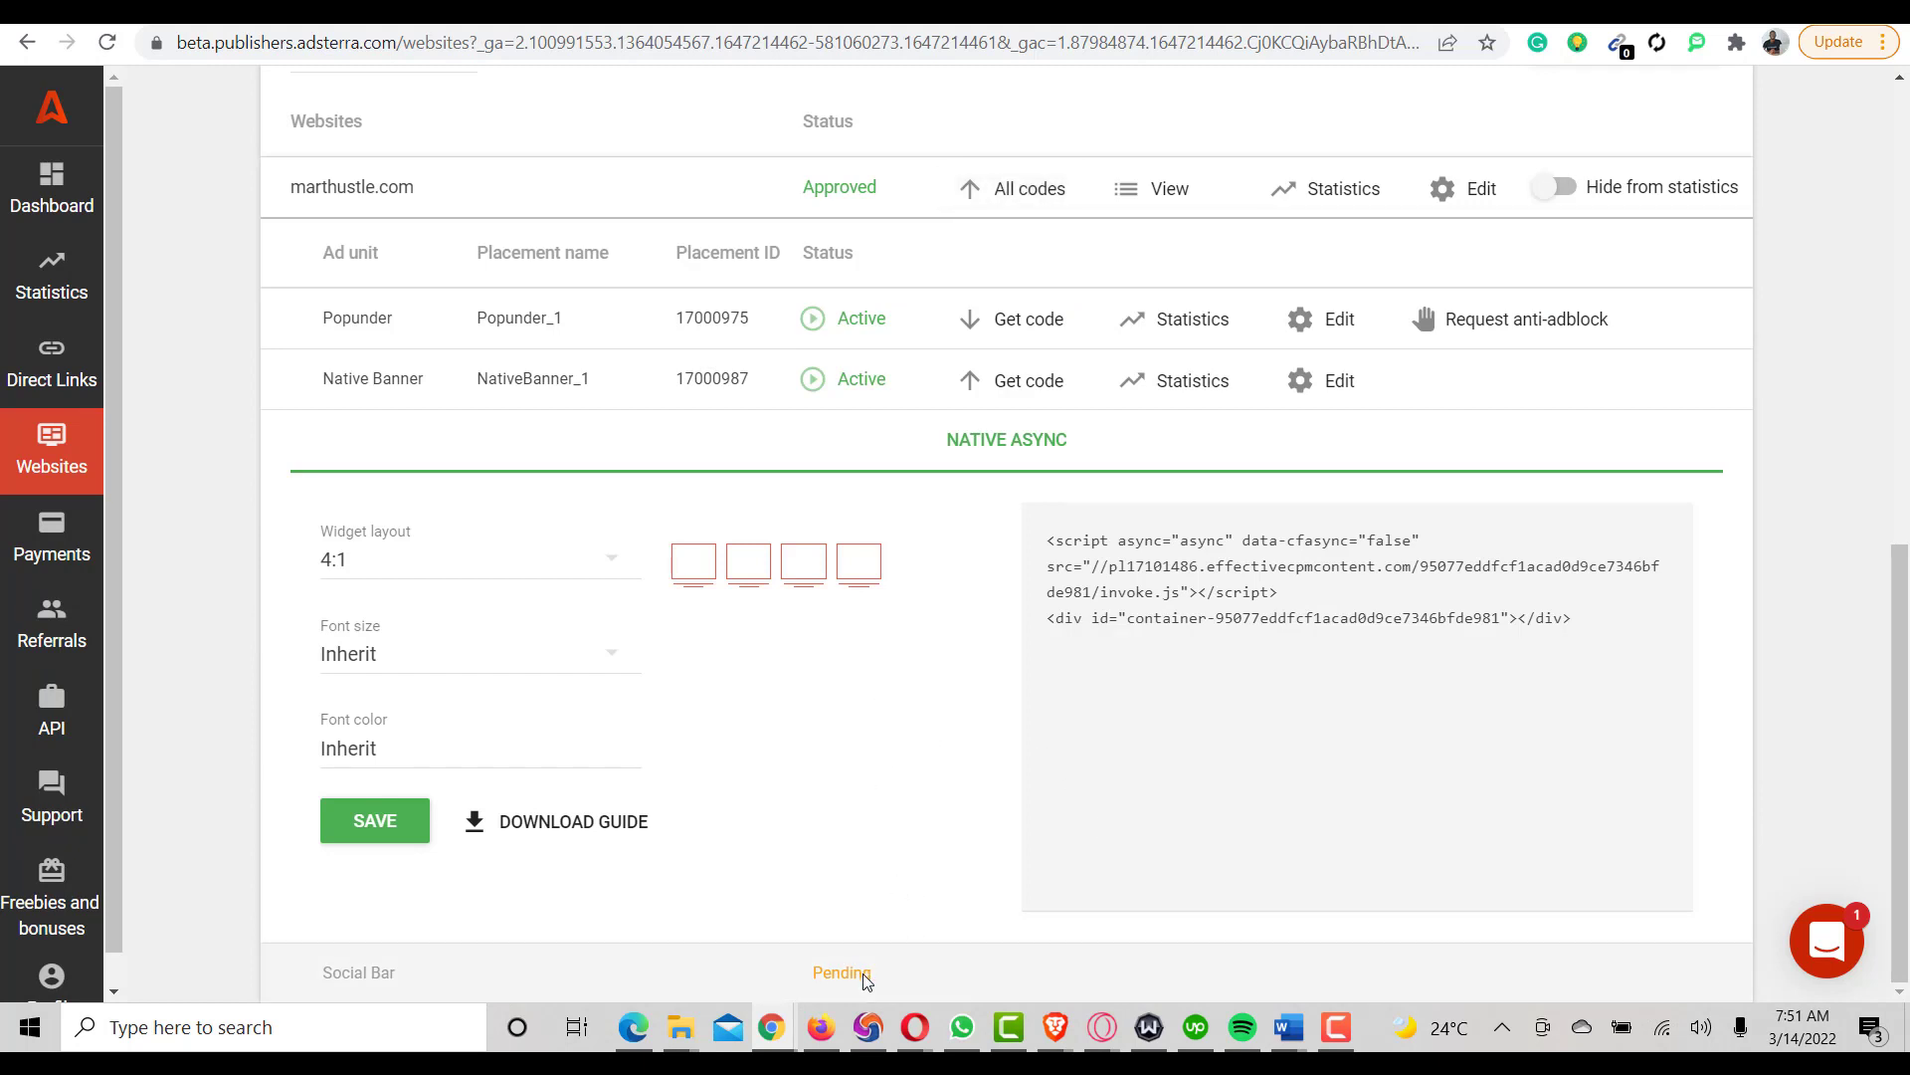
Reload the Adsterra Websites page, open the code for the SocialBar_1 ad unit of marthustle.com and copy it.
{"action": "left_click", "coordinate": [106, 43]}
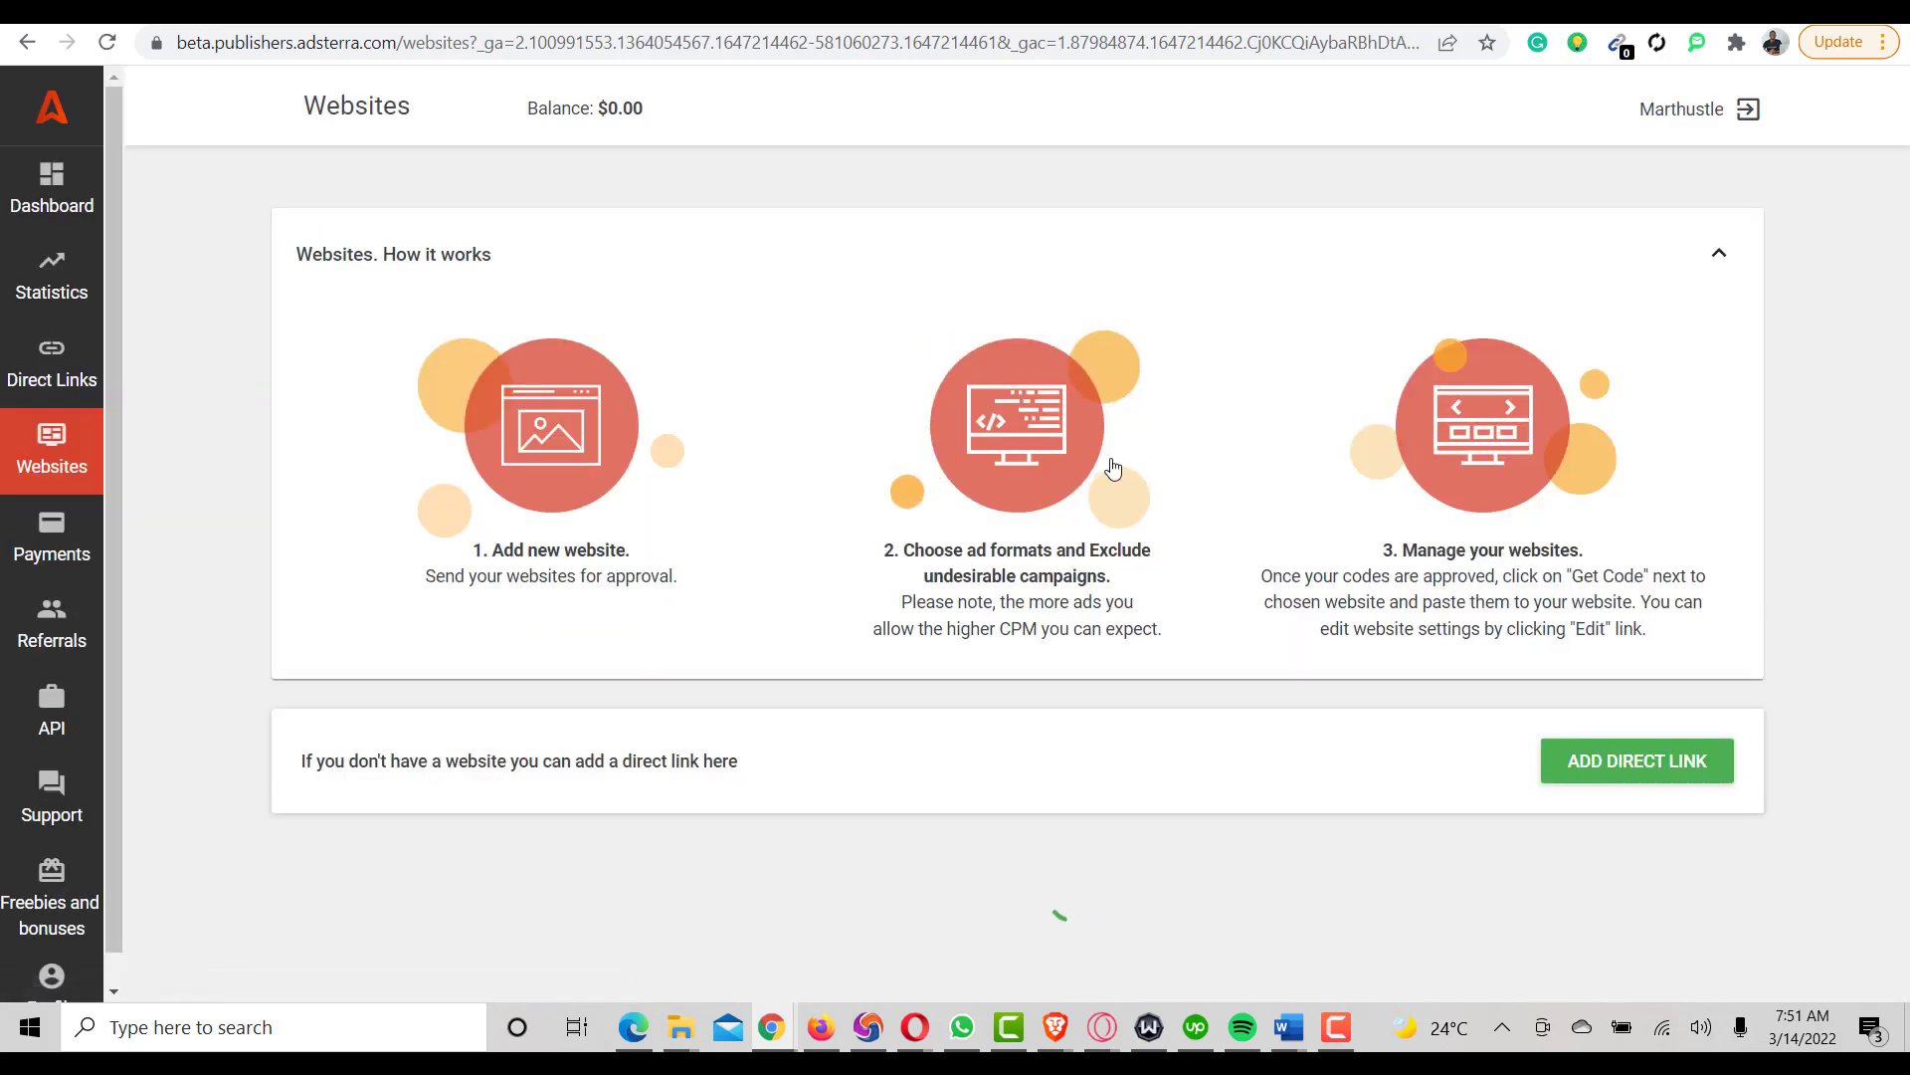
{"action": "scroll", "coordinate": [1181, 546], "scroll_direction": "down", "scroll_amount": 2}
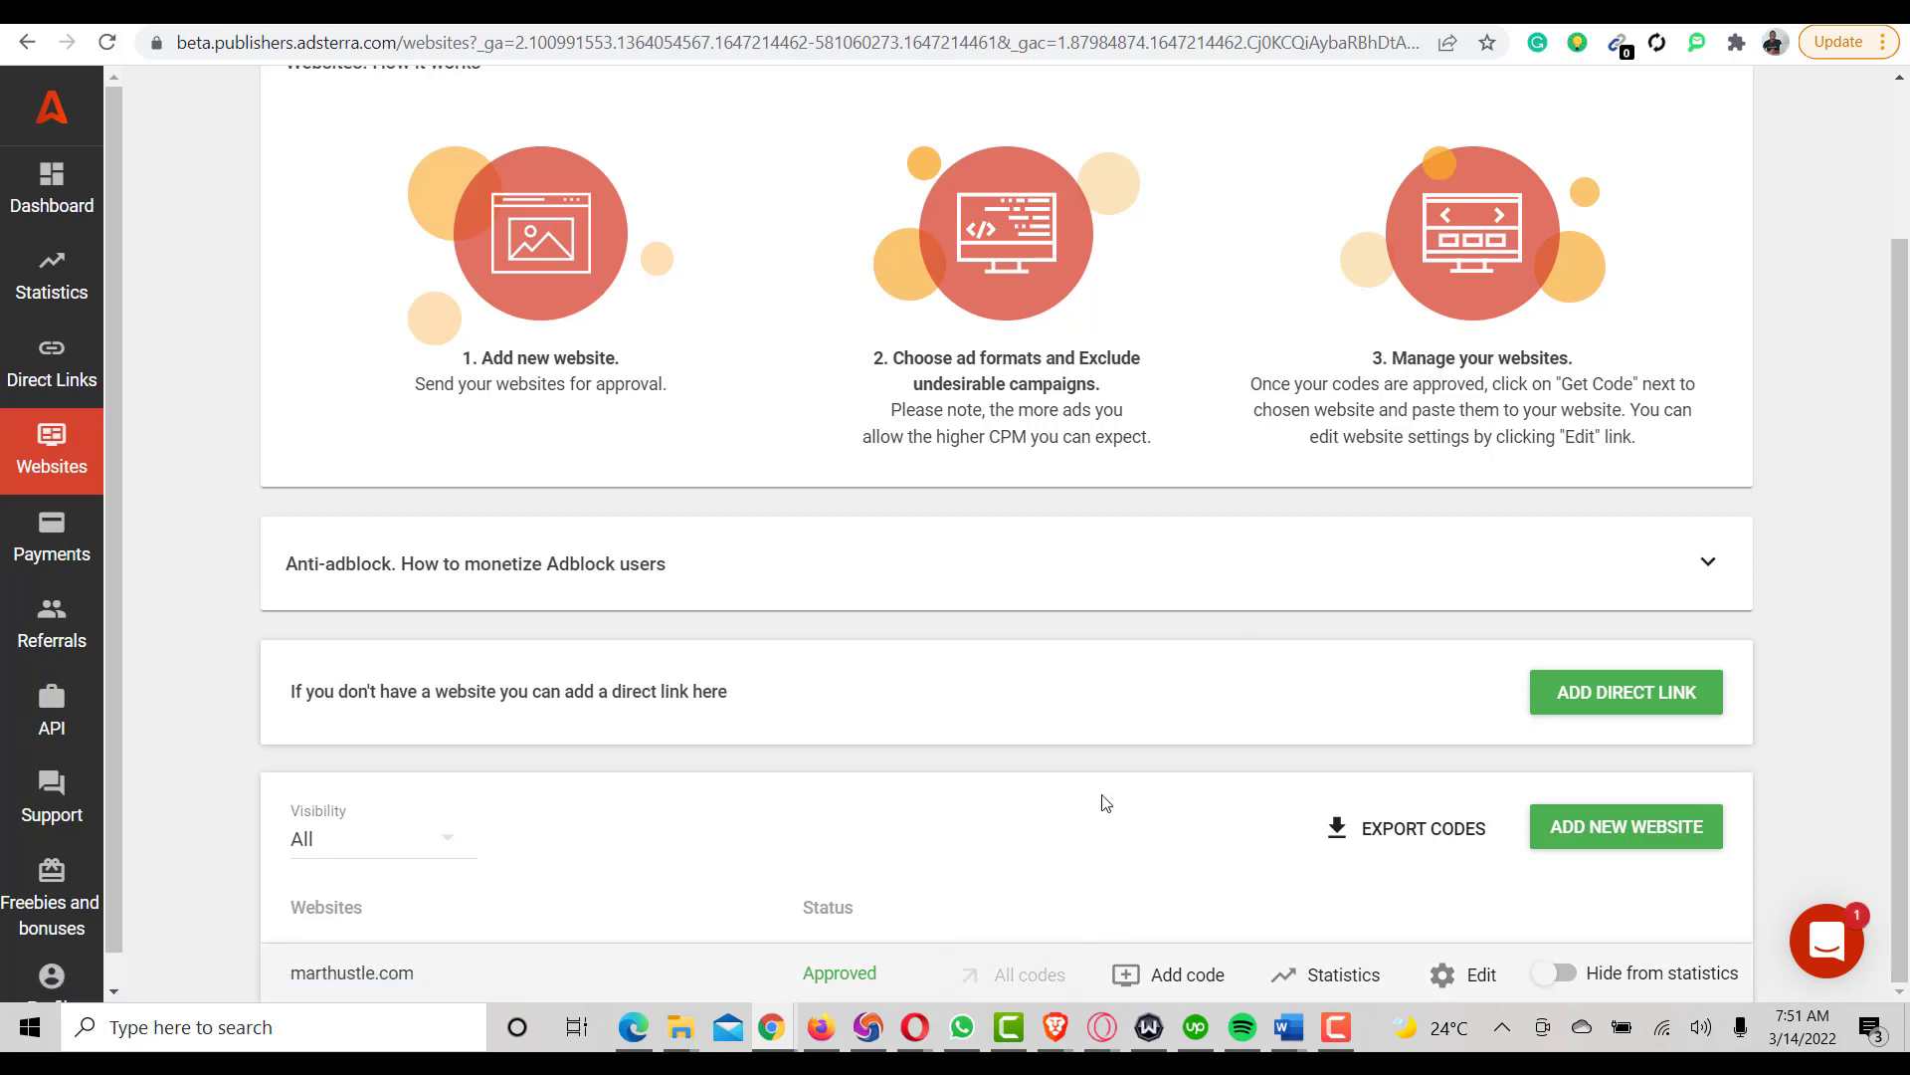
{"action": "scroll", "coordinate": [1101, 801], "scroll_direction": "down", "scroll_amount": 3}
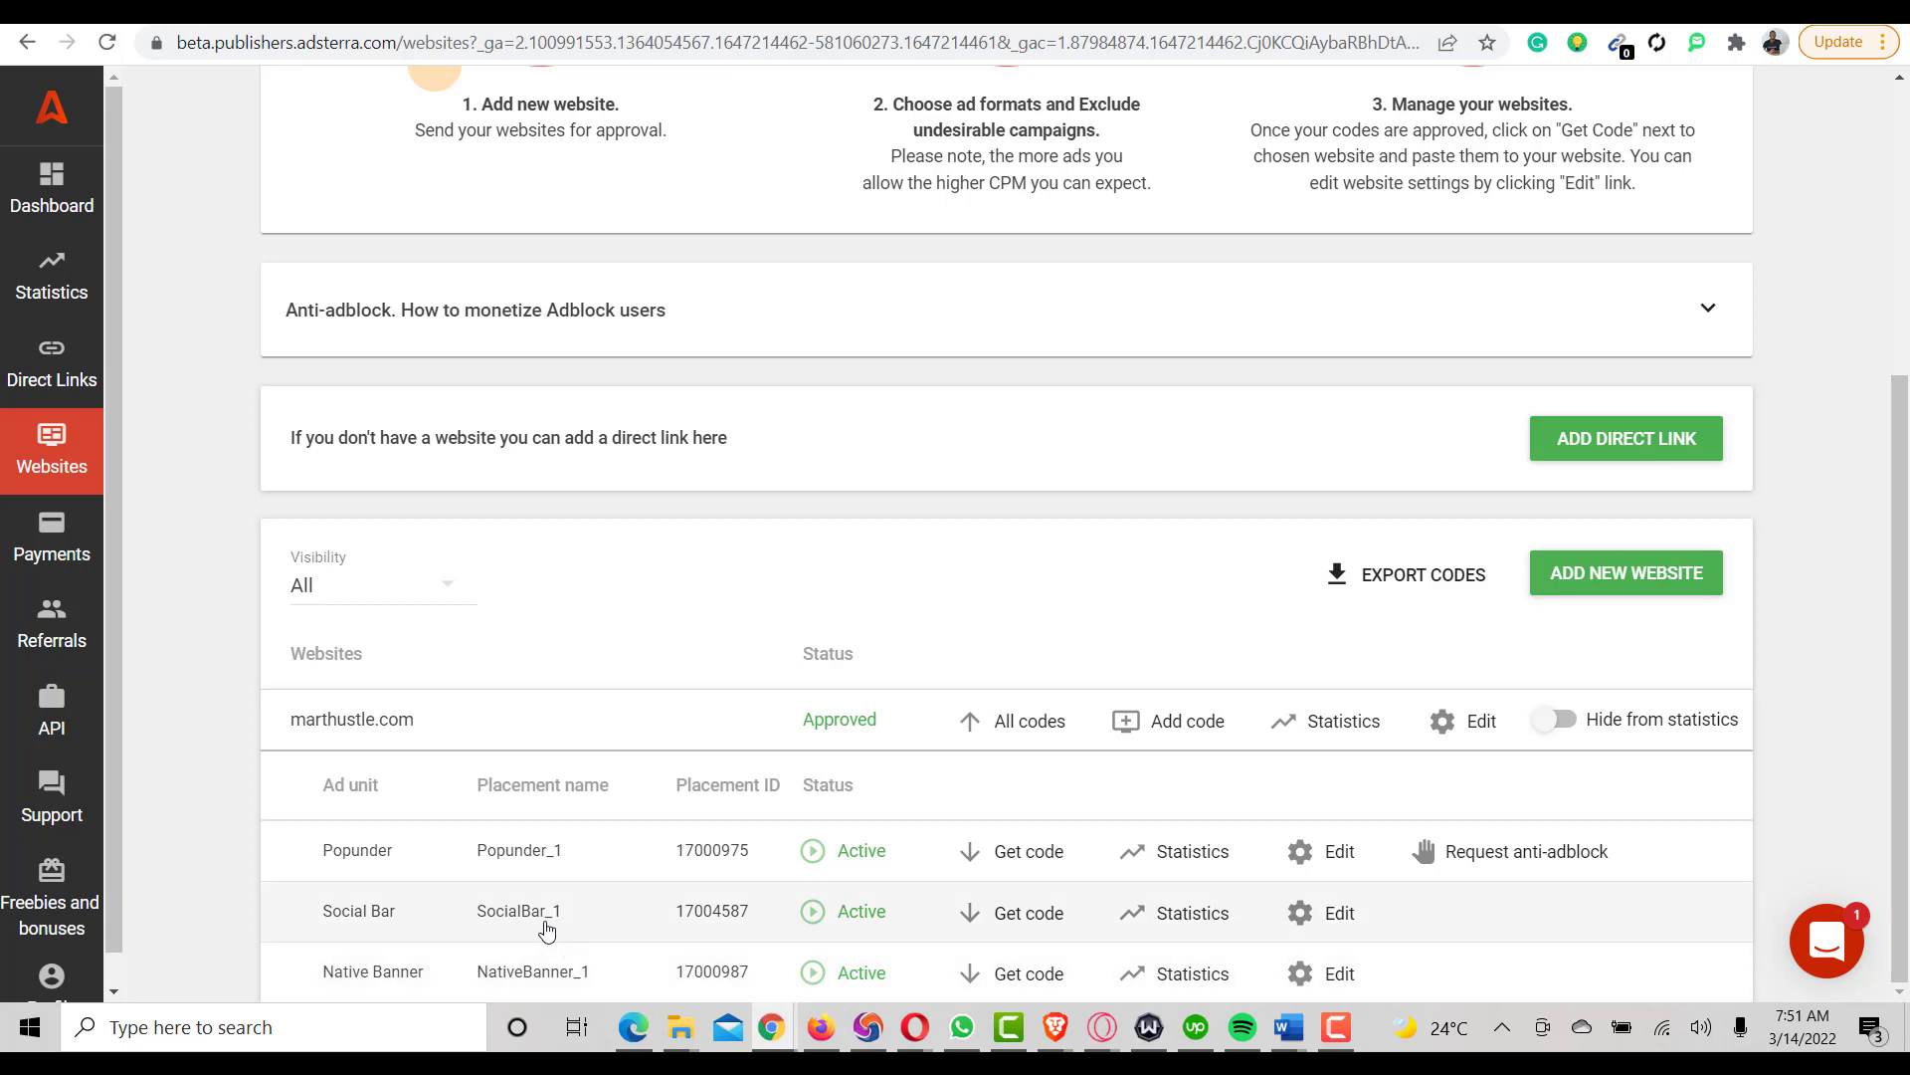
{"action": "left_click", "coordinate": [987, 913]}
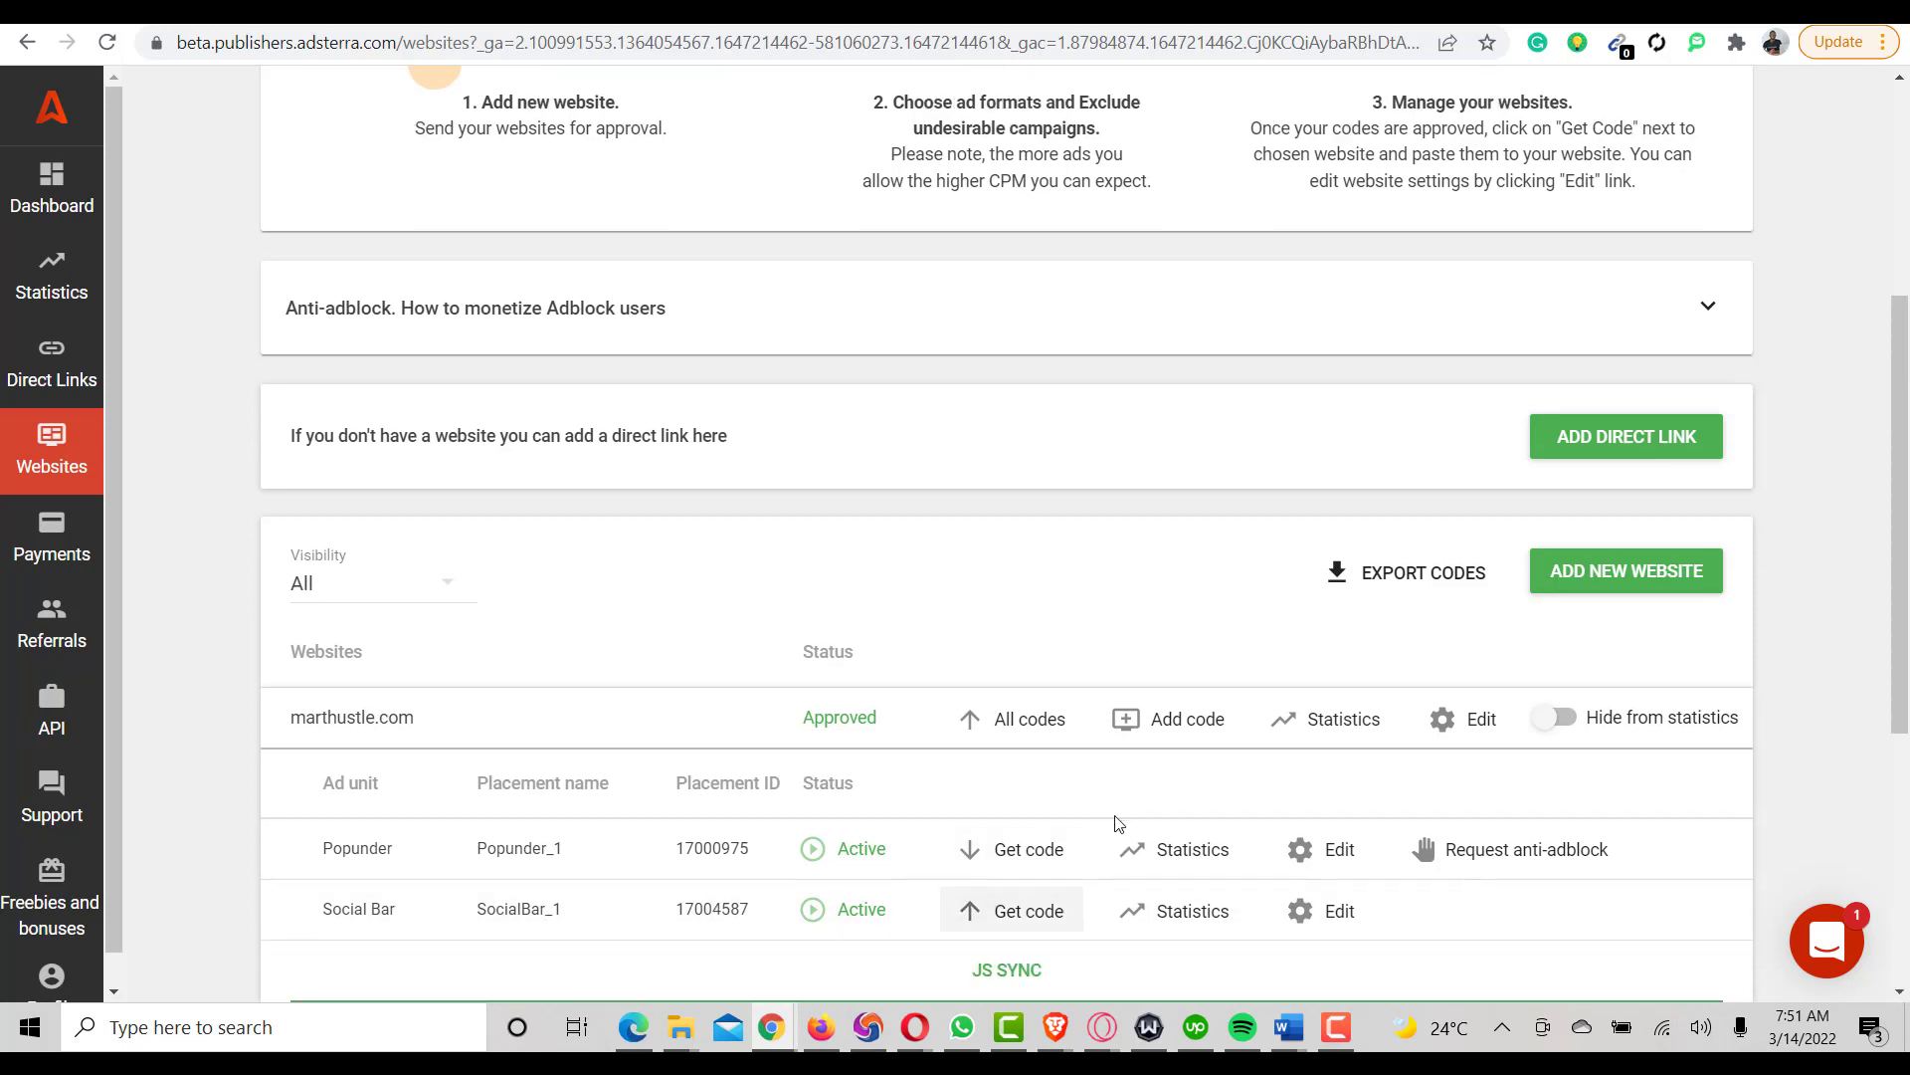
{"action": "scroll", "coordinate": [1114, 796], "scroll_direction": "down", "scroll_amount": 5}
{"action": "left_click", "coordinate": [1226, 592]}
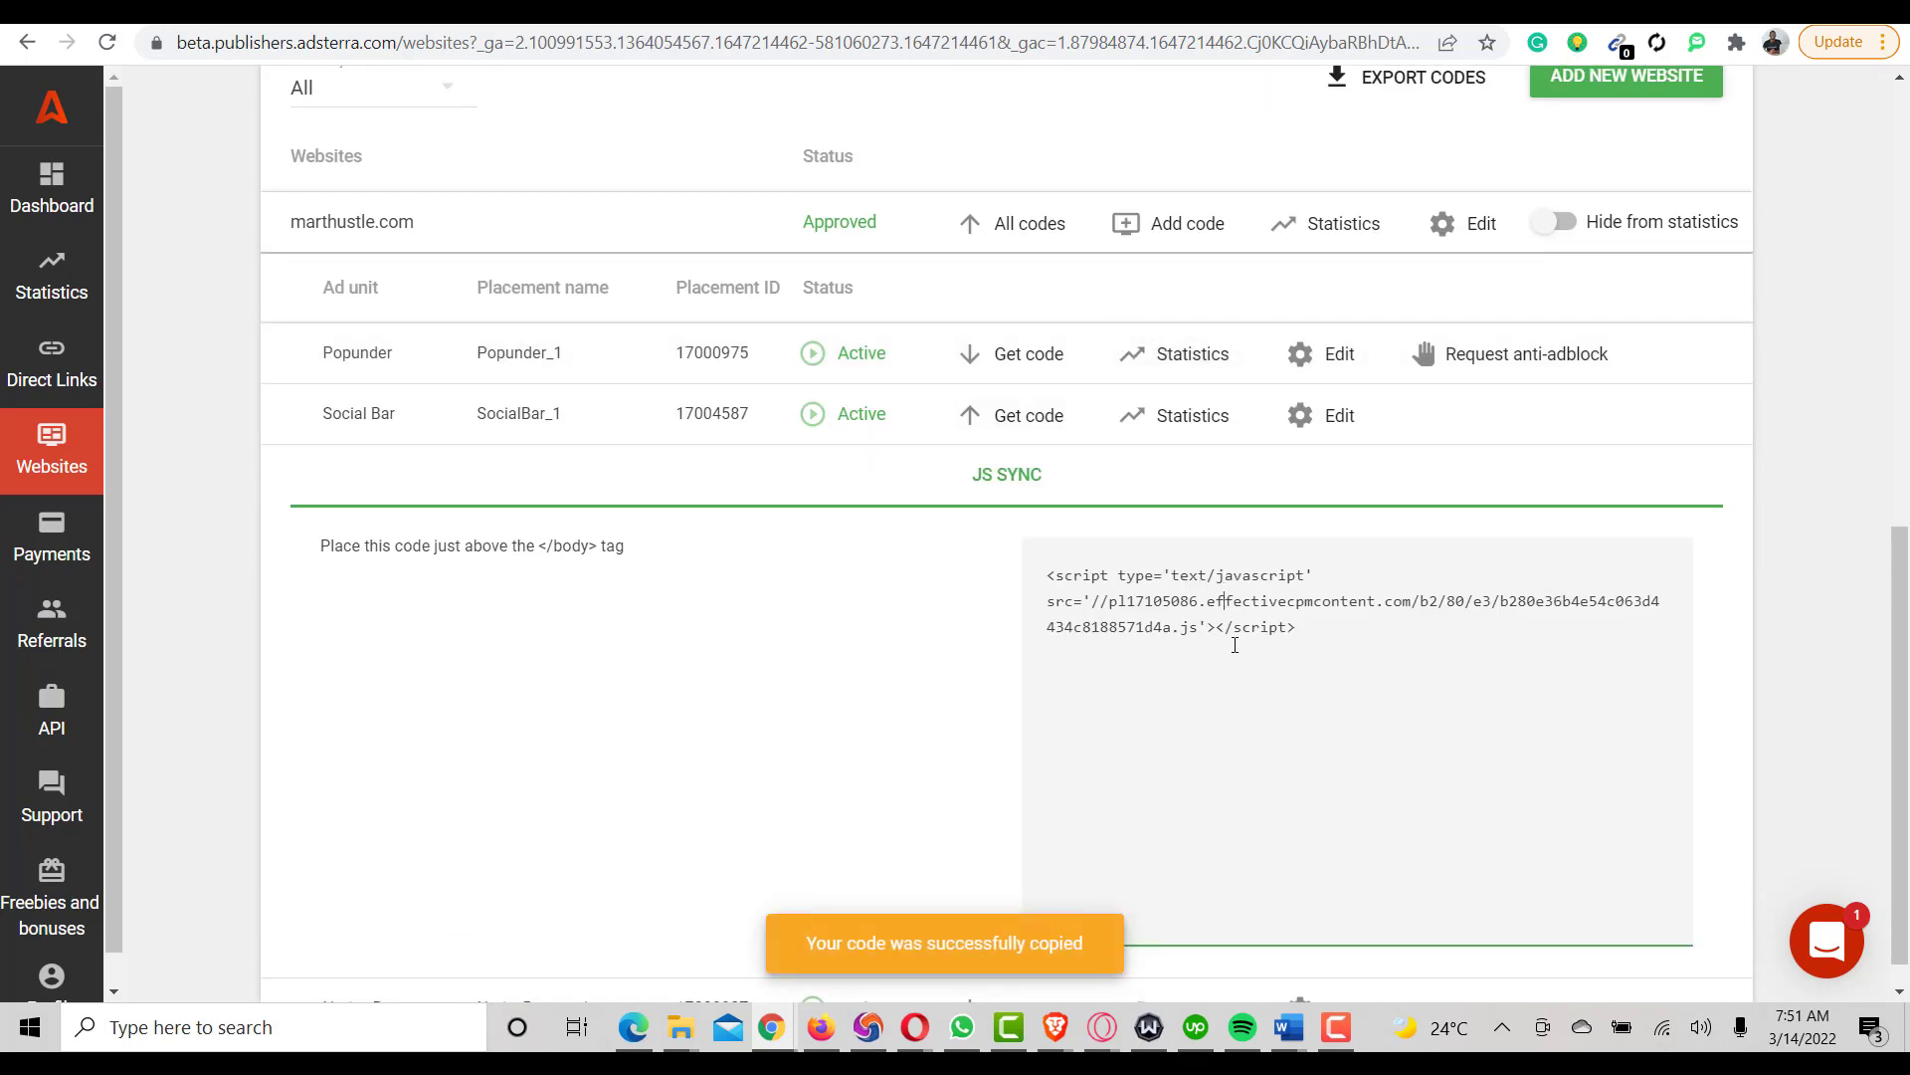
Paste the Social Bar script on a new line below the native banner code in WordPress's Scripts in Header and save the settings.
{"action": "key", "text": "ctrl+Tab"}
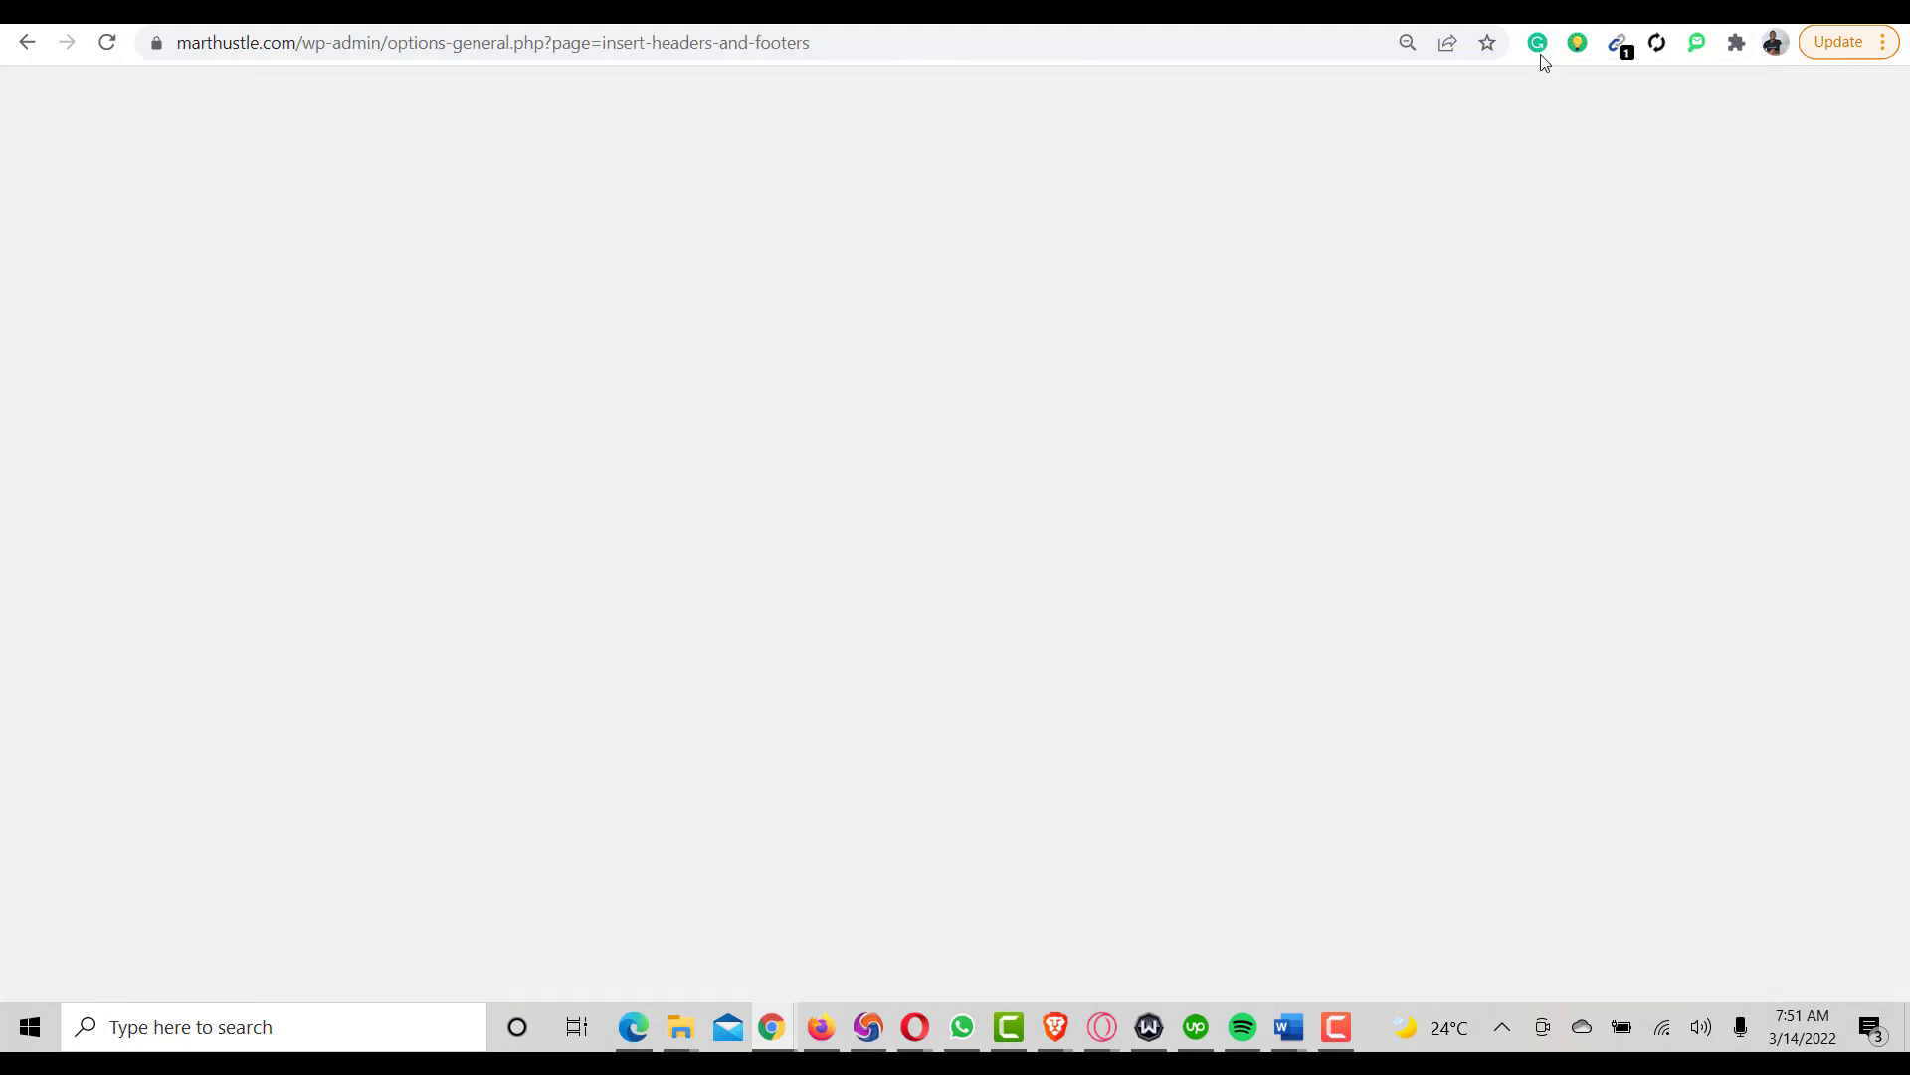
{"action": "left_click", "coordinate": [683, 550]}
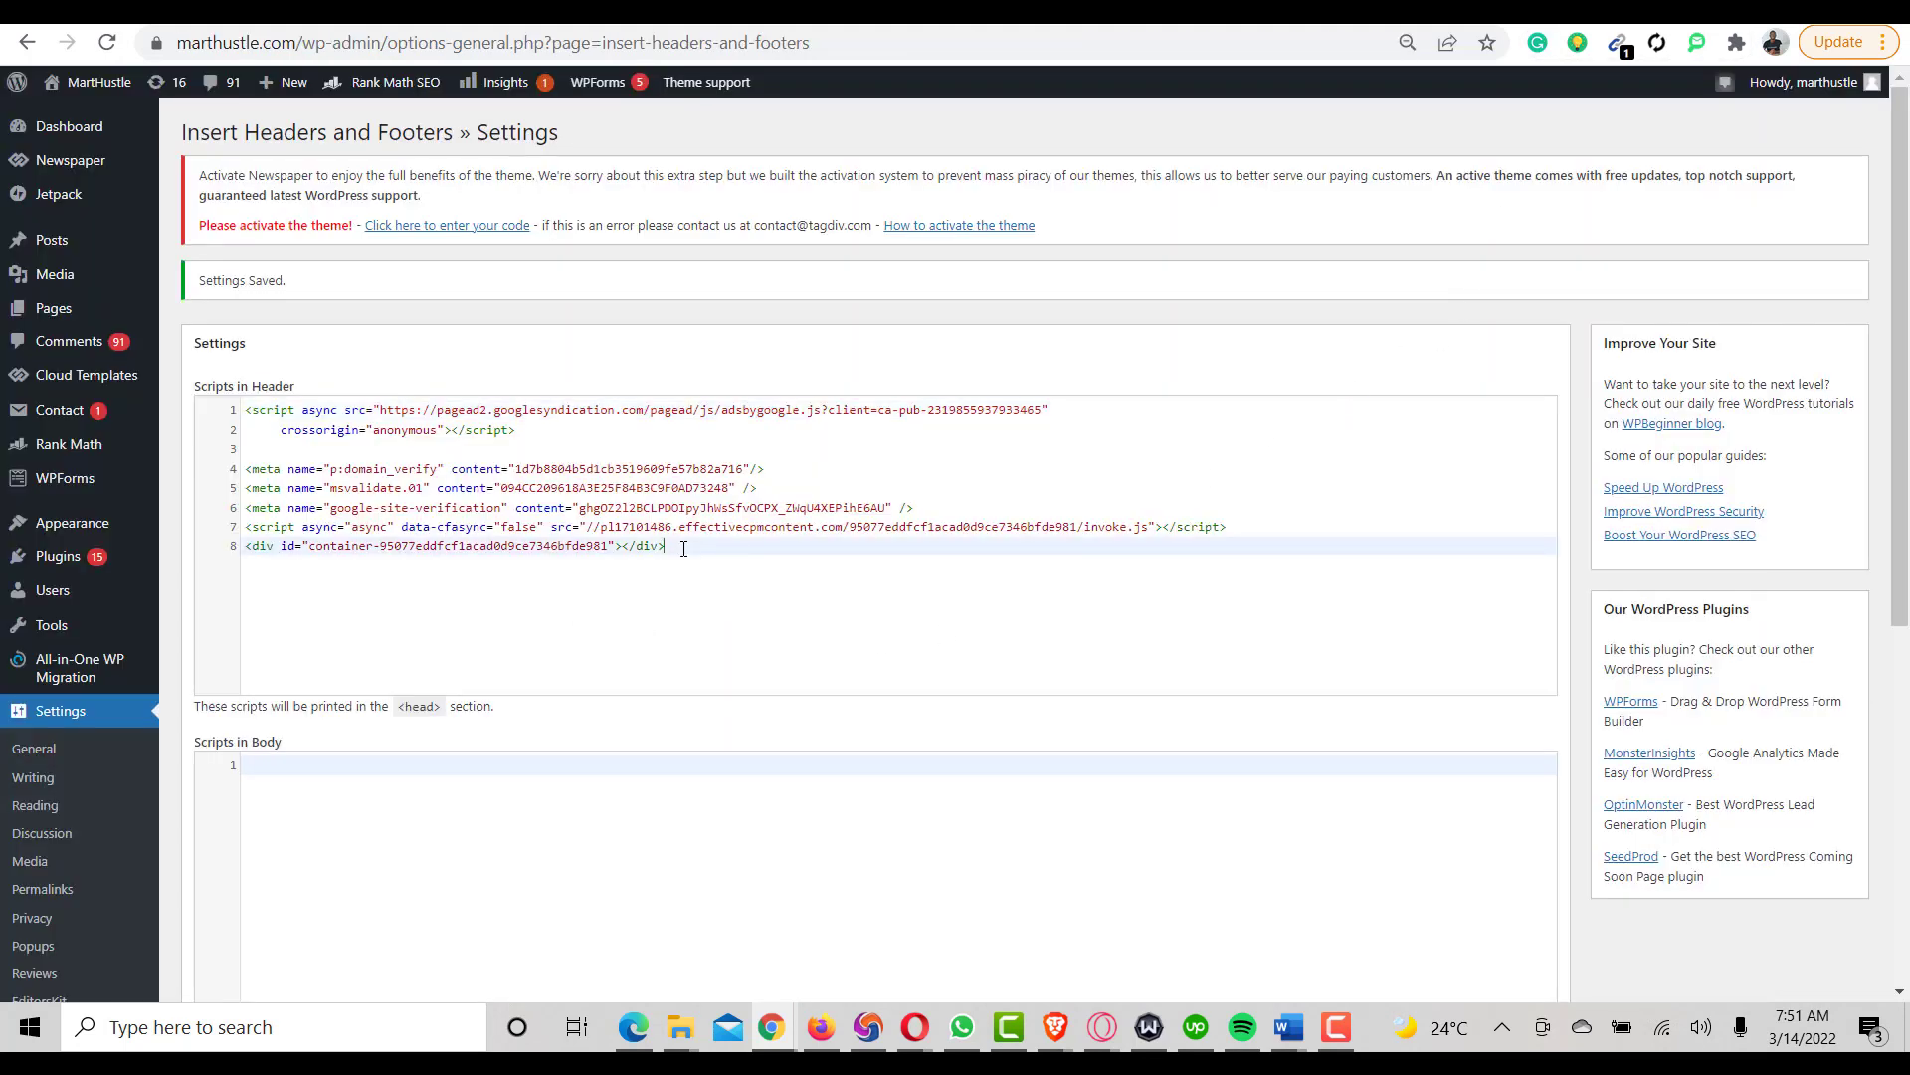
{"action": "key", "text": "Return"}
{"action": "key", "text": "ctrl+v"}
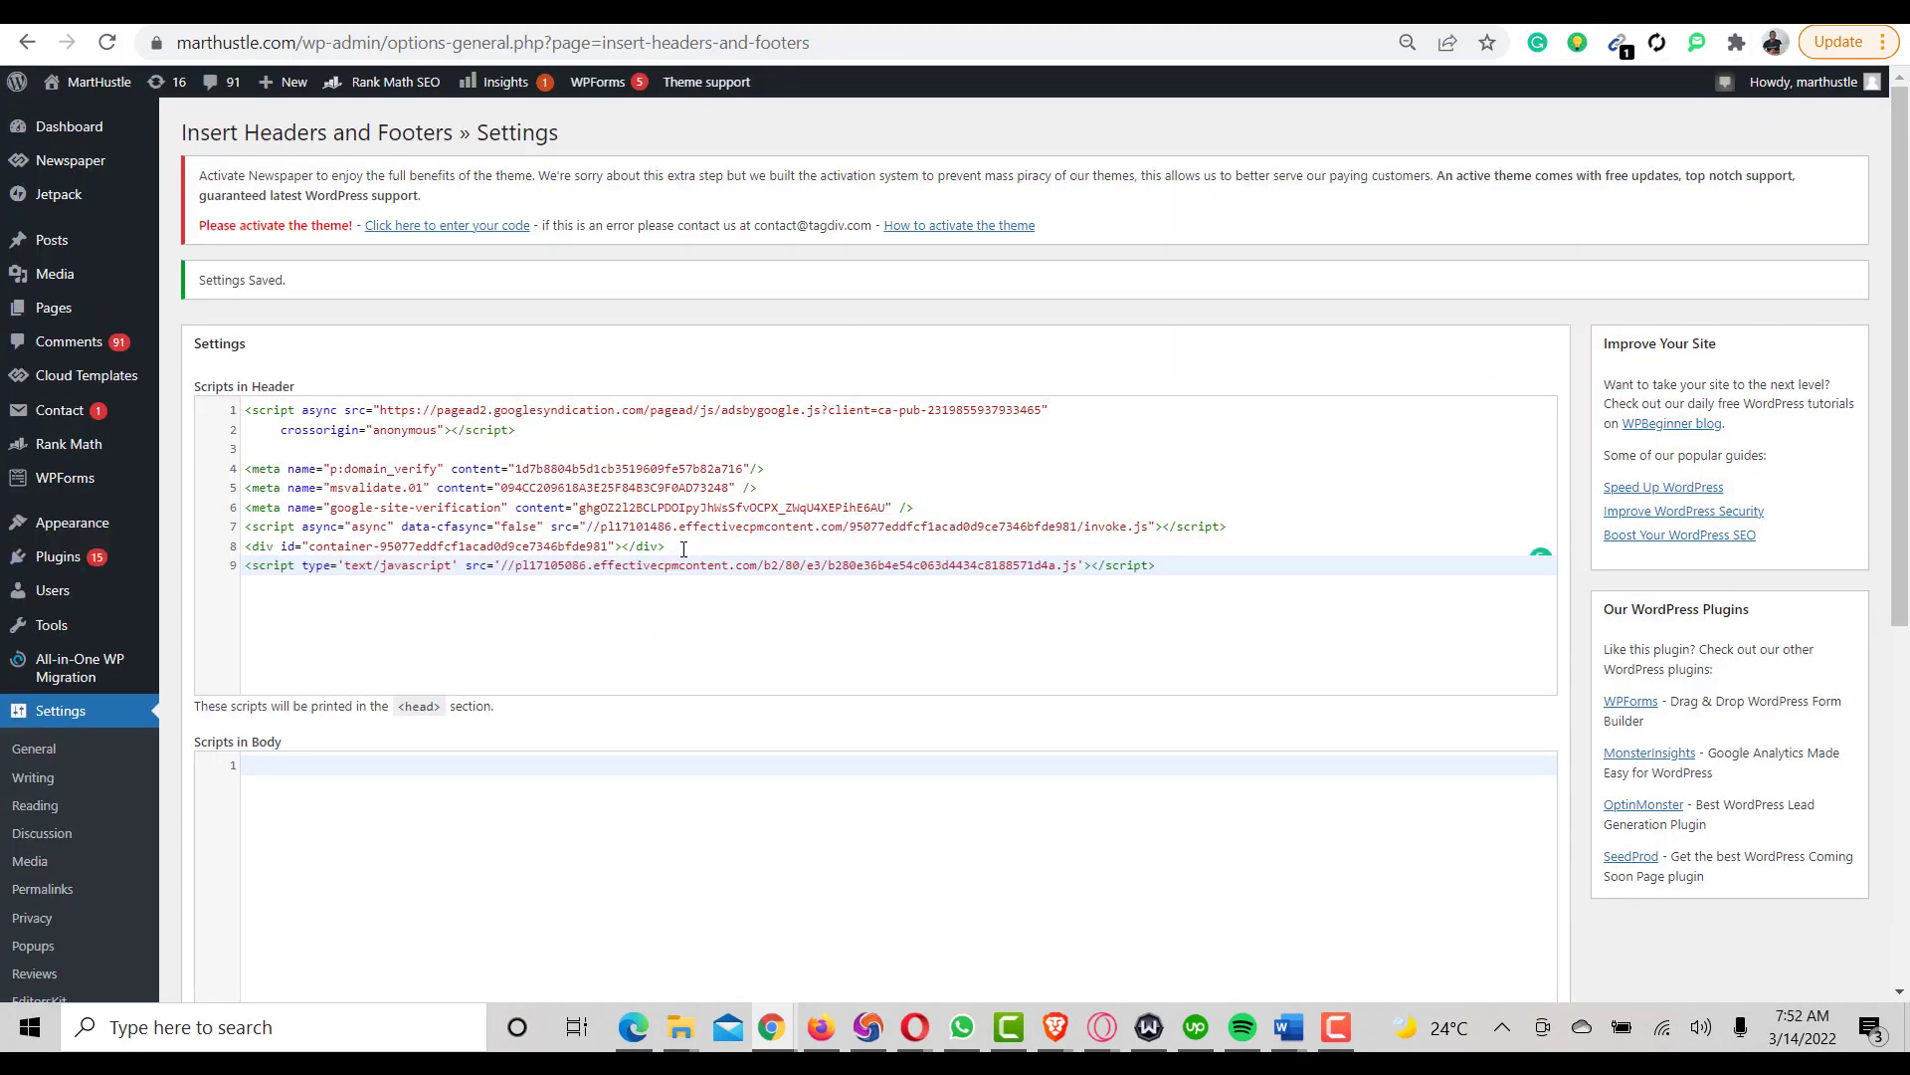
{"action": "scroll", "coordinate": [1151, 392], "scroll_direction": "down", "scroll_amount": 5}
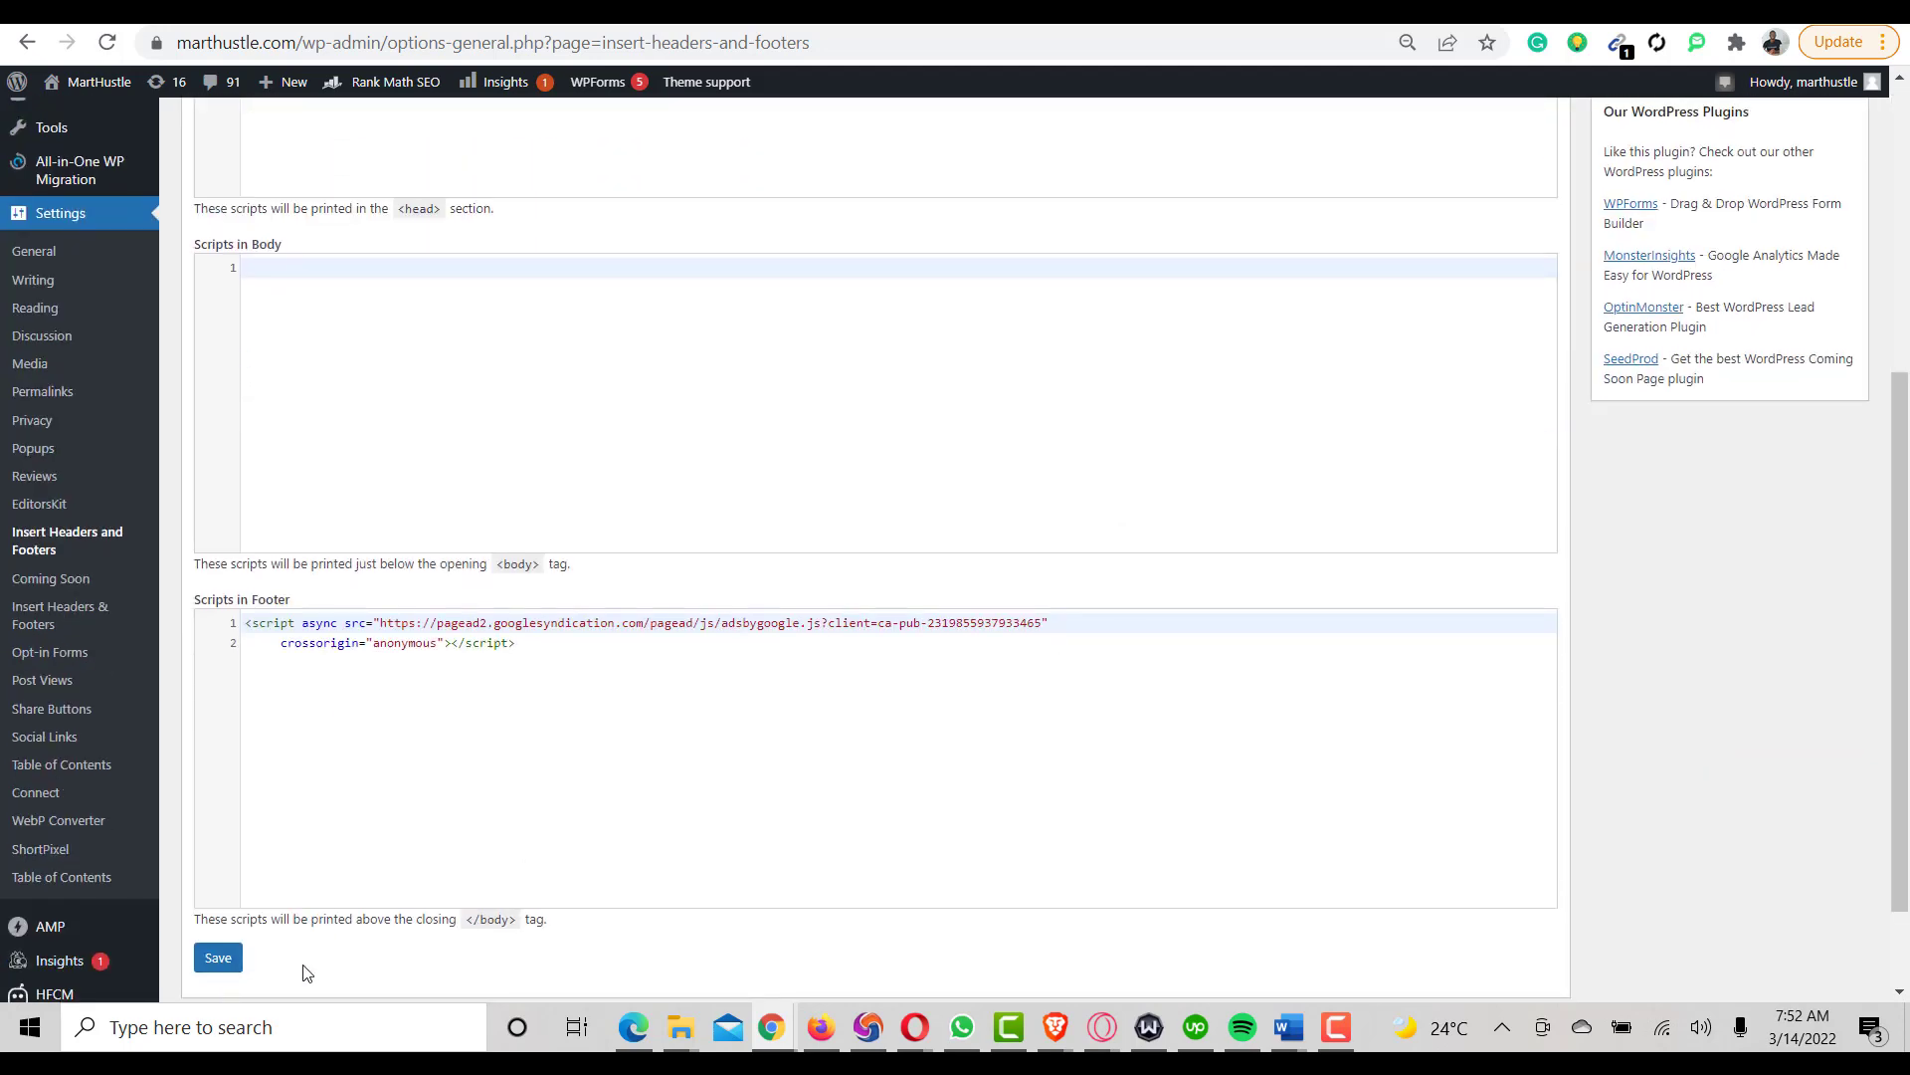
{"action": "left_click", "coordinate": [219, 958]}
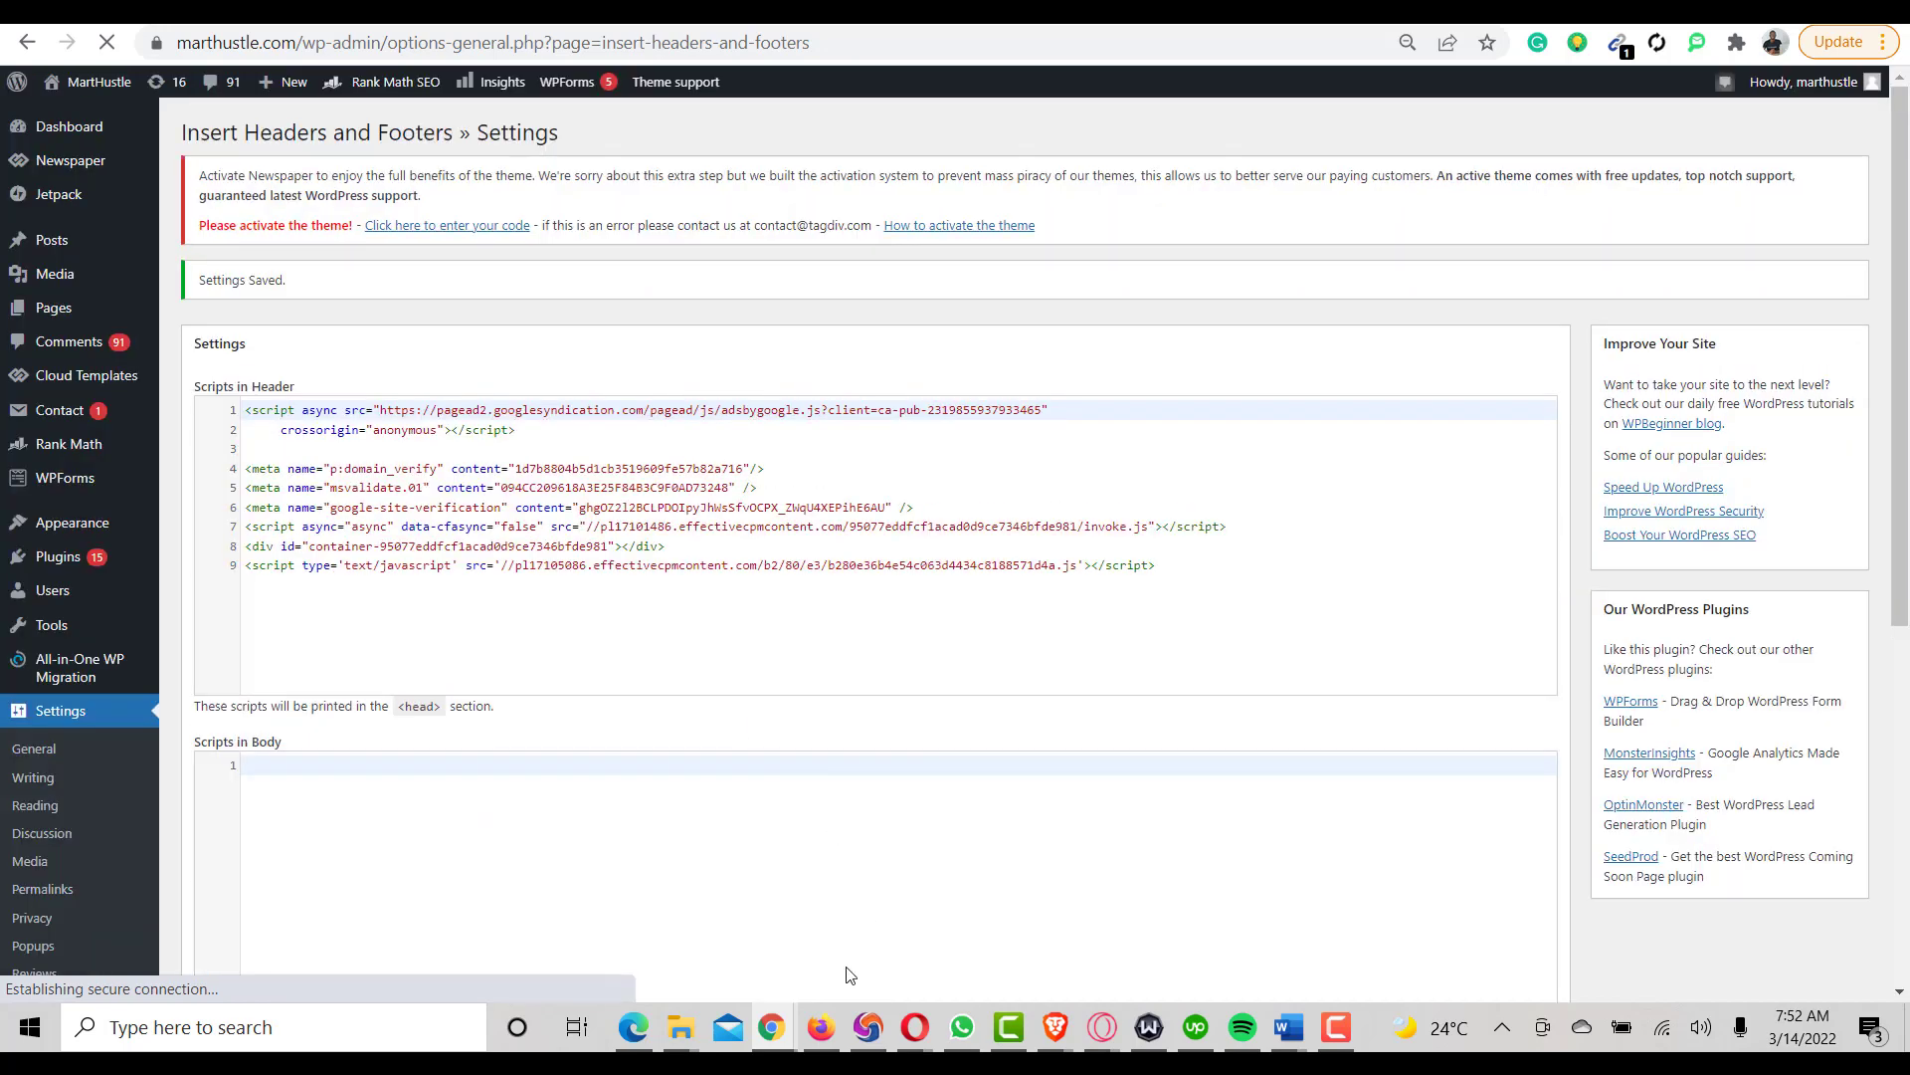
Switch to the Incognito window, go back to the marthustle.com homepage, reload it and dismiss the Social Bar ad pop-up.
{"action": "mouse_move", "coordinate": [772, 1038]}
{"action": "left_click", "coordinate": [1010, 856]}
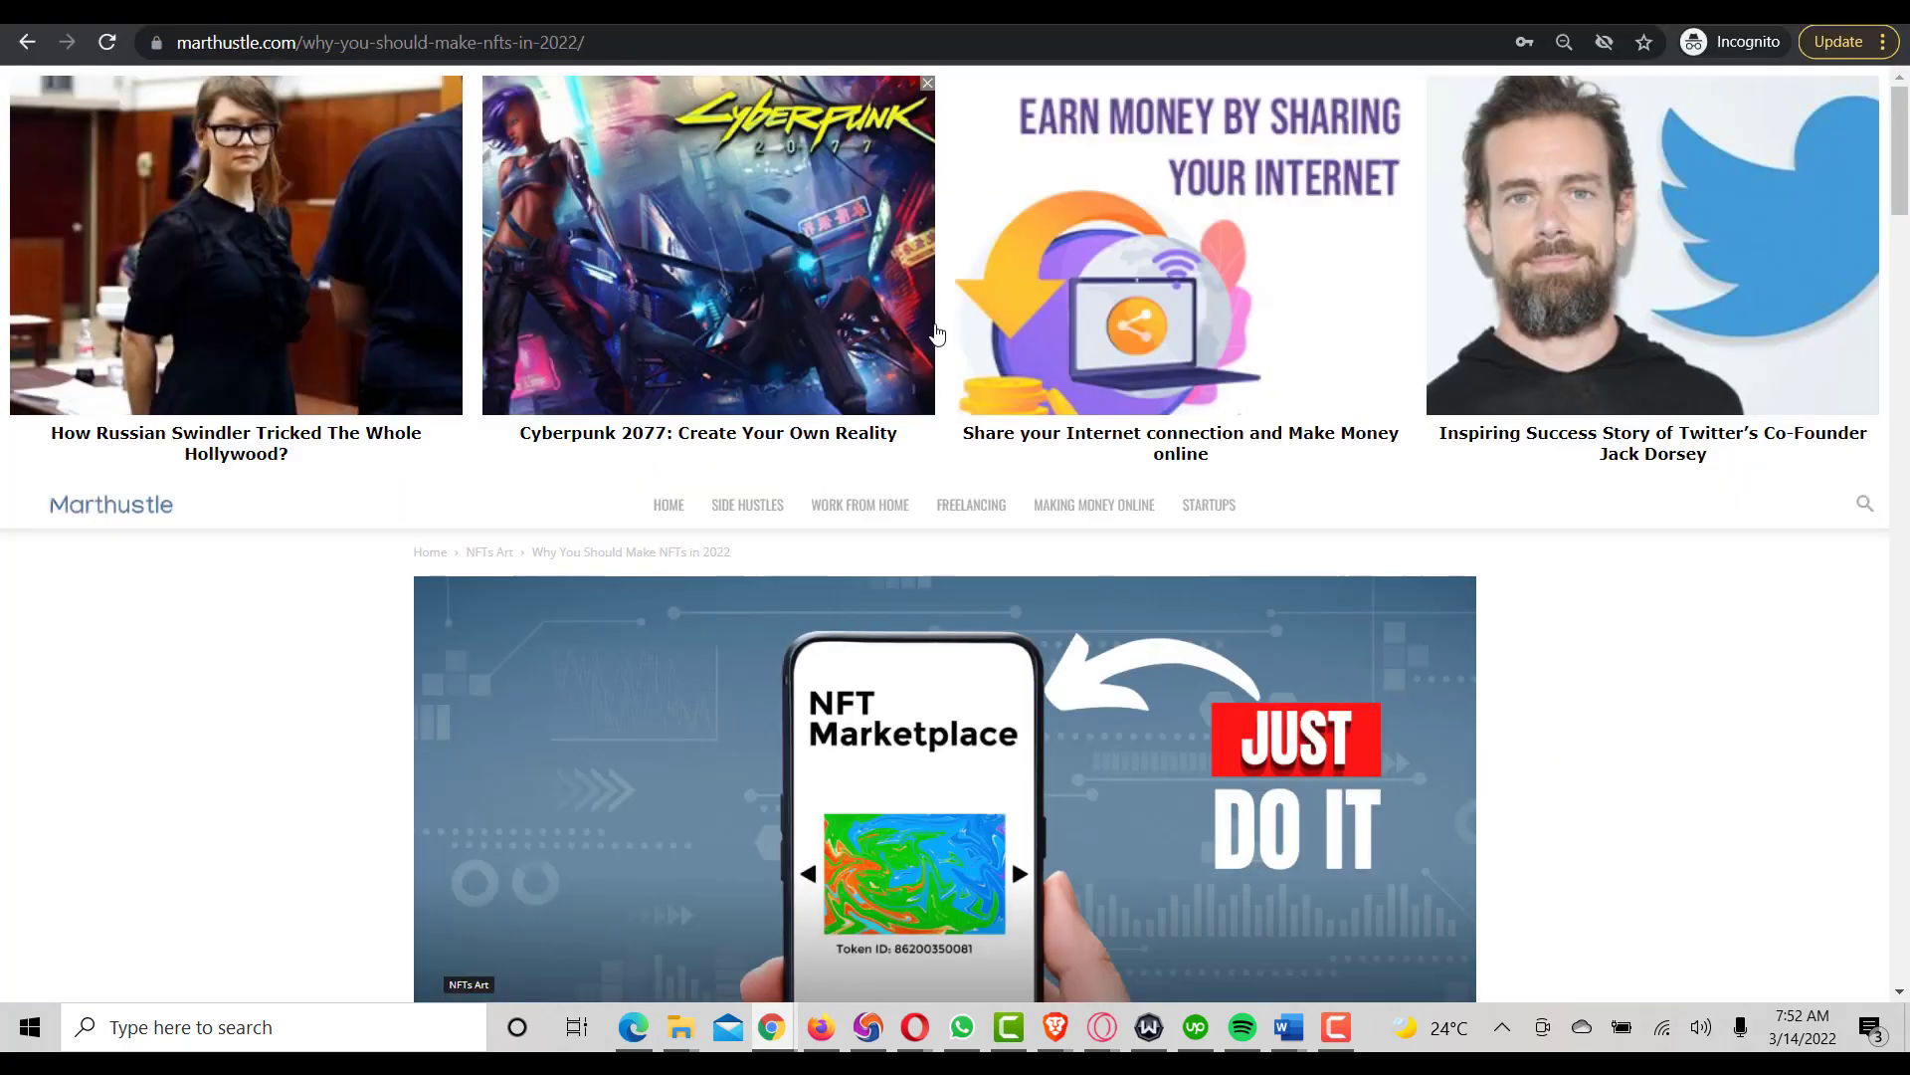
{"action": "left_click", "coordinate": [27, 42]}
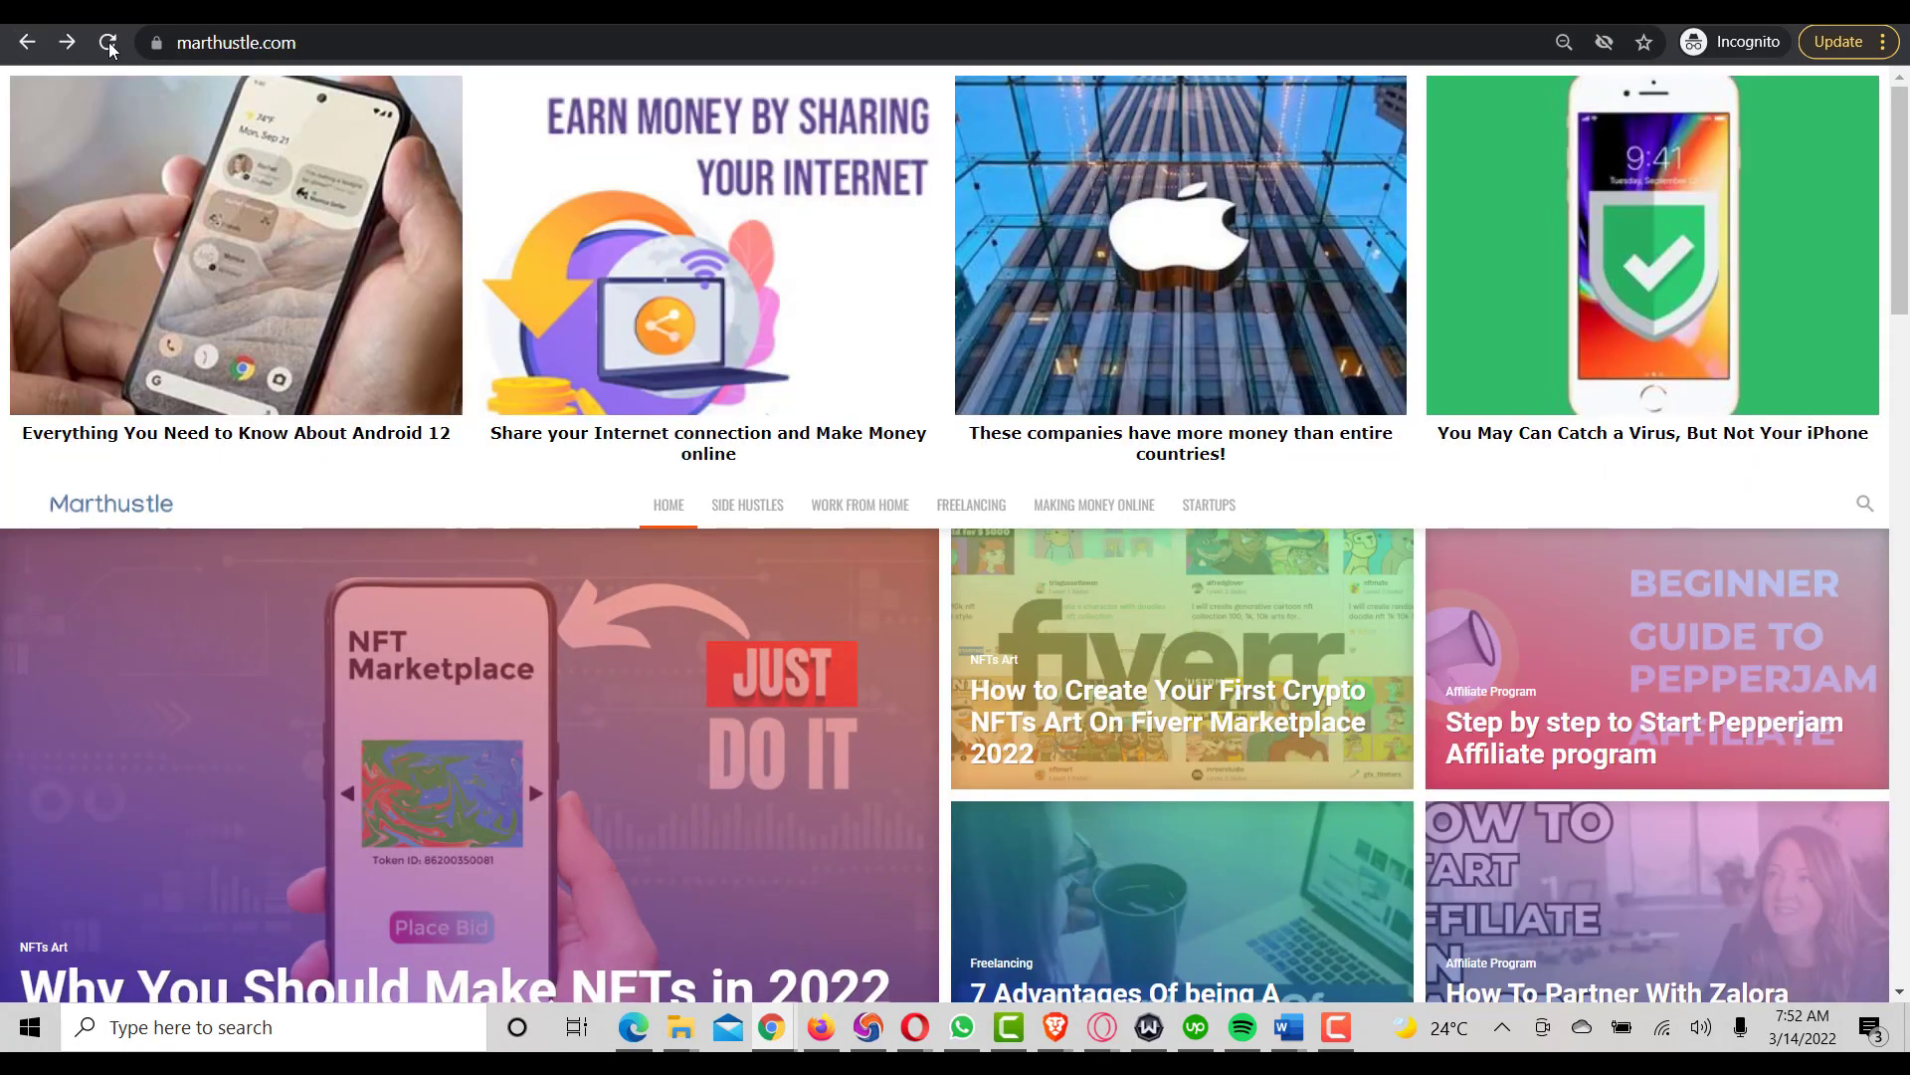
{"action": "left_click", "coordinate": [107, 43]}
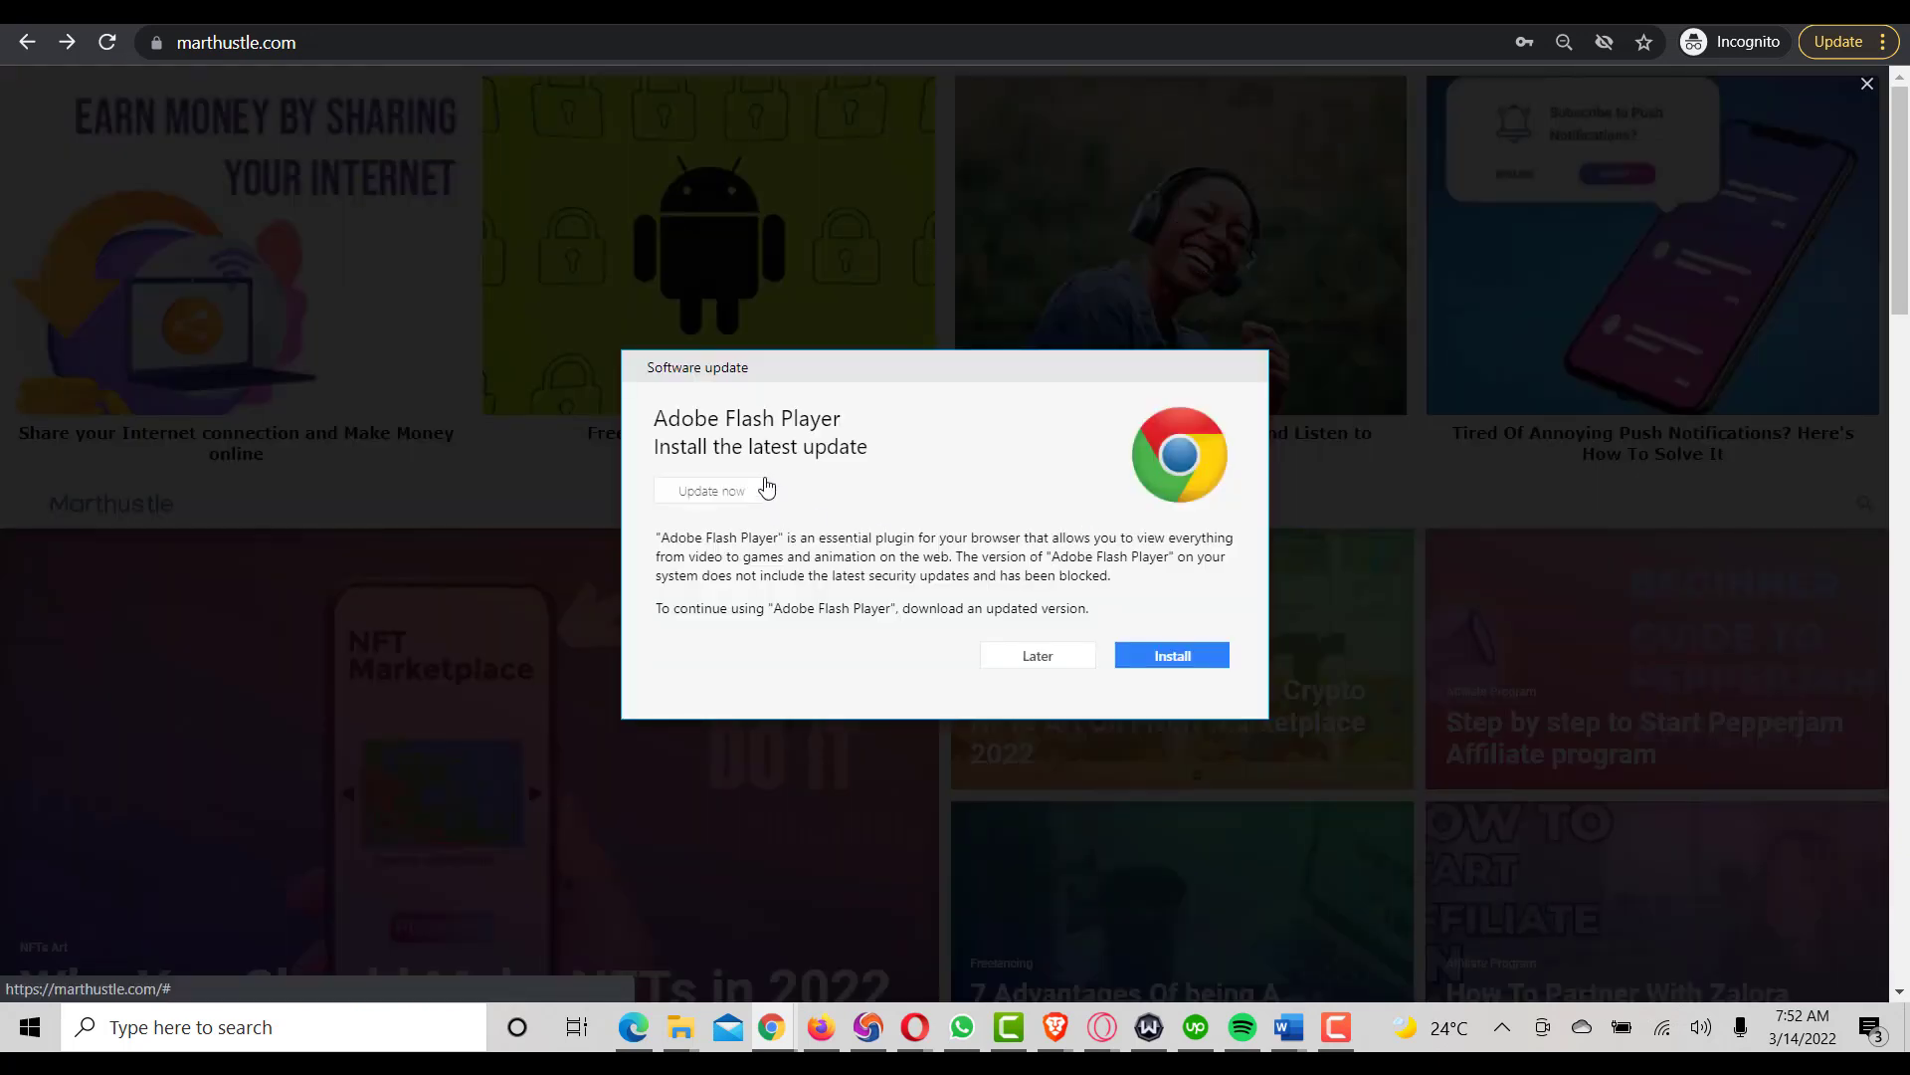
{"action": "left_click", "coordinate": [1030, 666]}
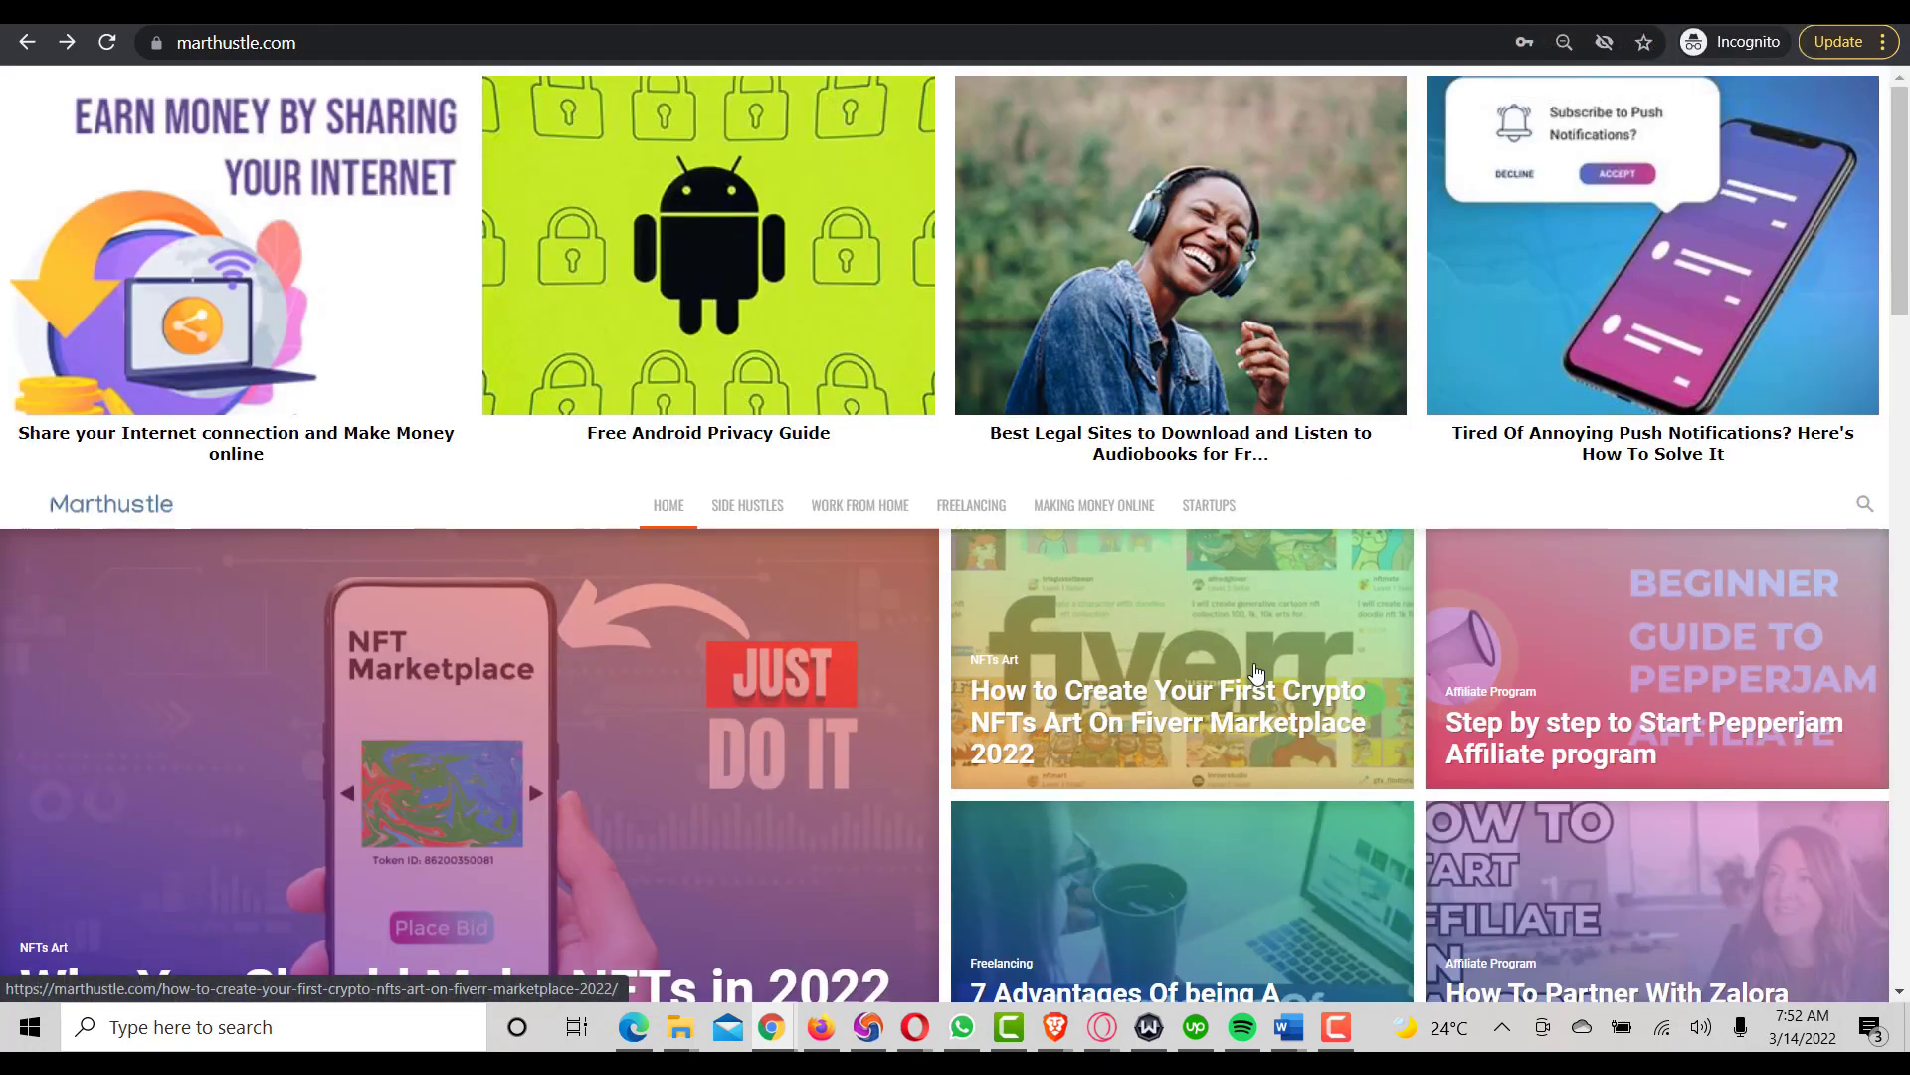
Look through the marthustle.com homepage down to its lower sections to check the Social Bar ads, dismissing each pop-up.
{"action": "scroll", "coordinate": [1029, 718], "scroll_direction": "down", "scroll_amount": 2}
{"action": "scroll", "coordinate": [1029, 718], "scroll_direction": "down", "scroll_amount": 7}
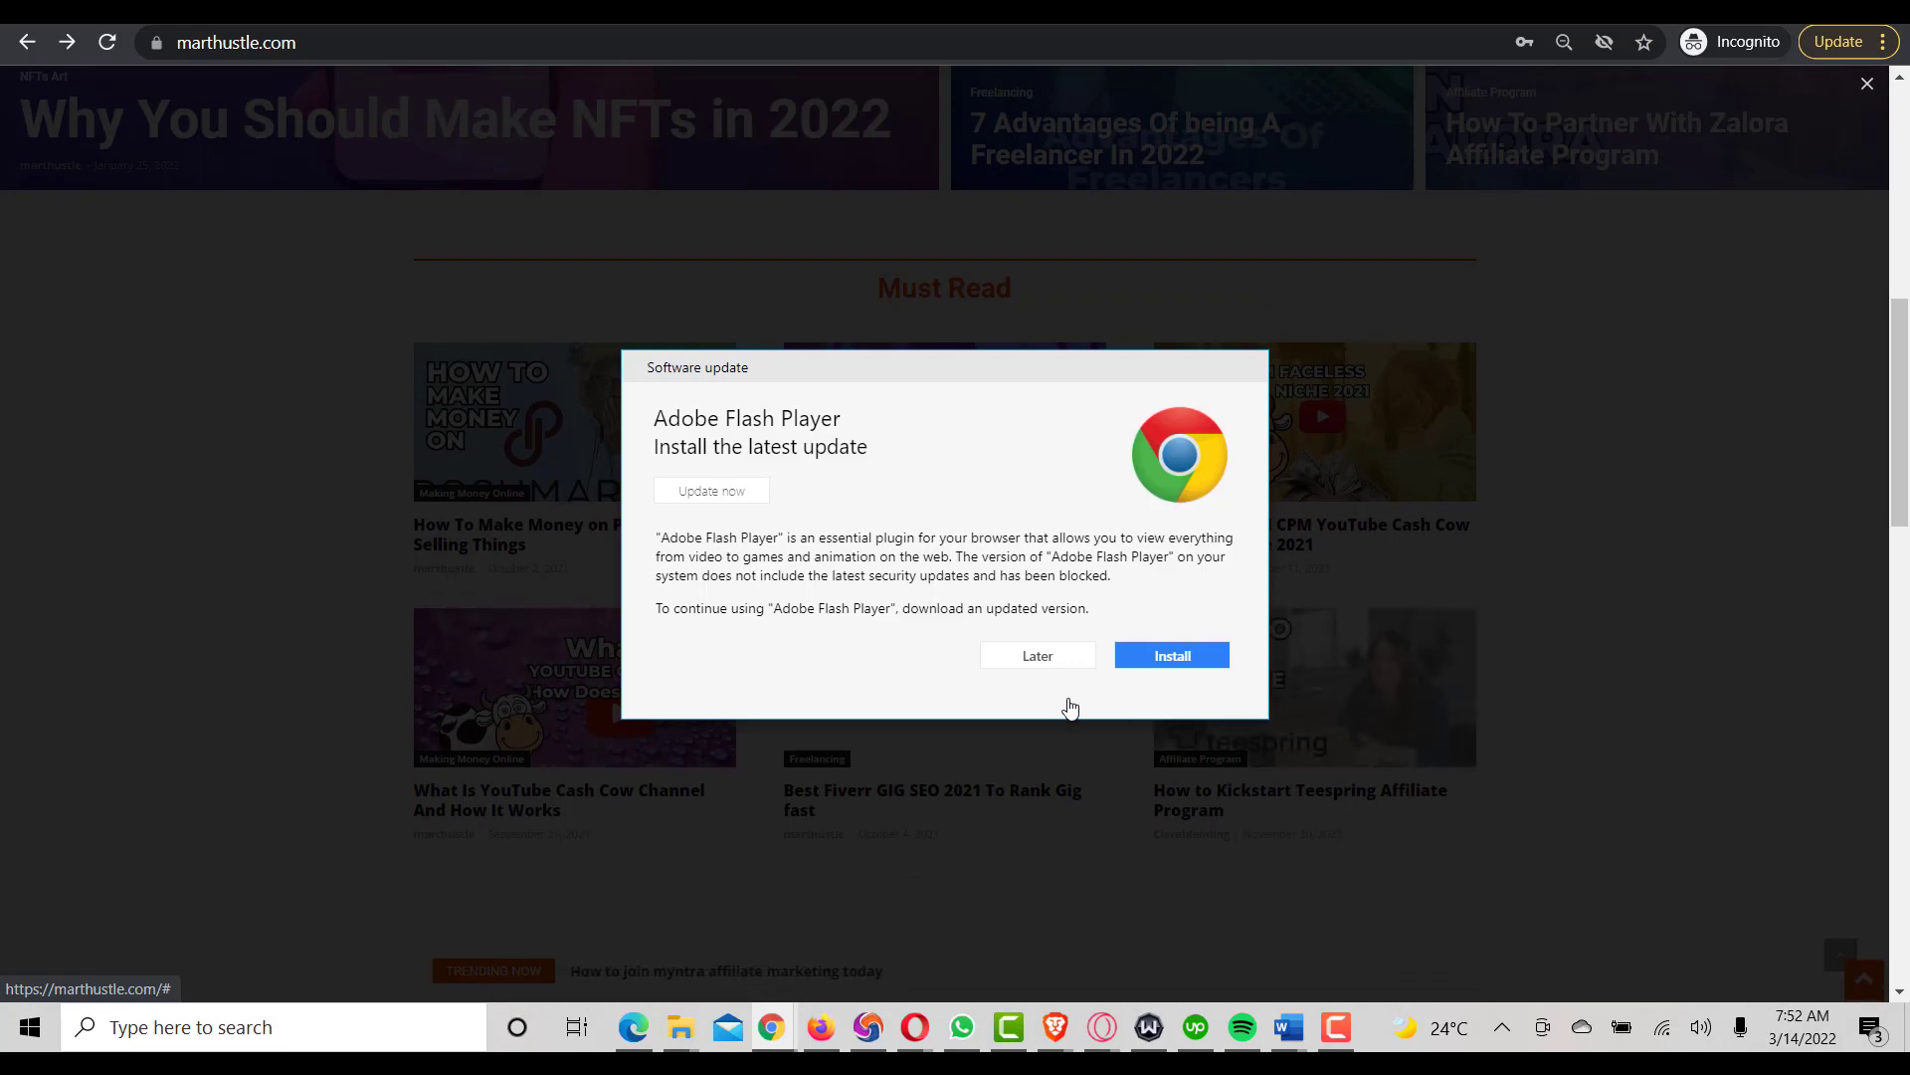
{"action": "left_click", "coordinate": [1037, 657]}
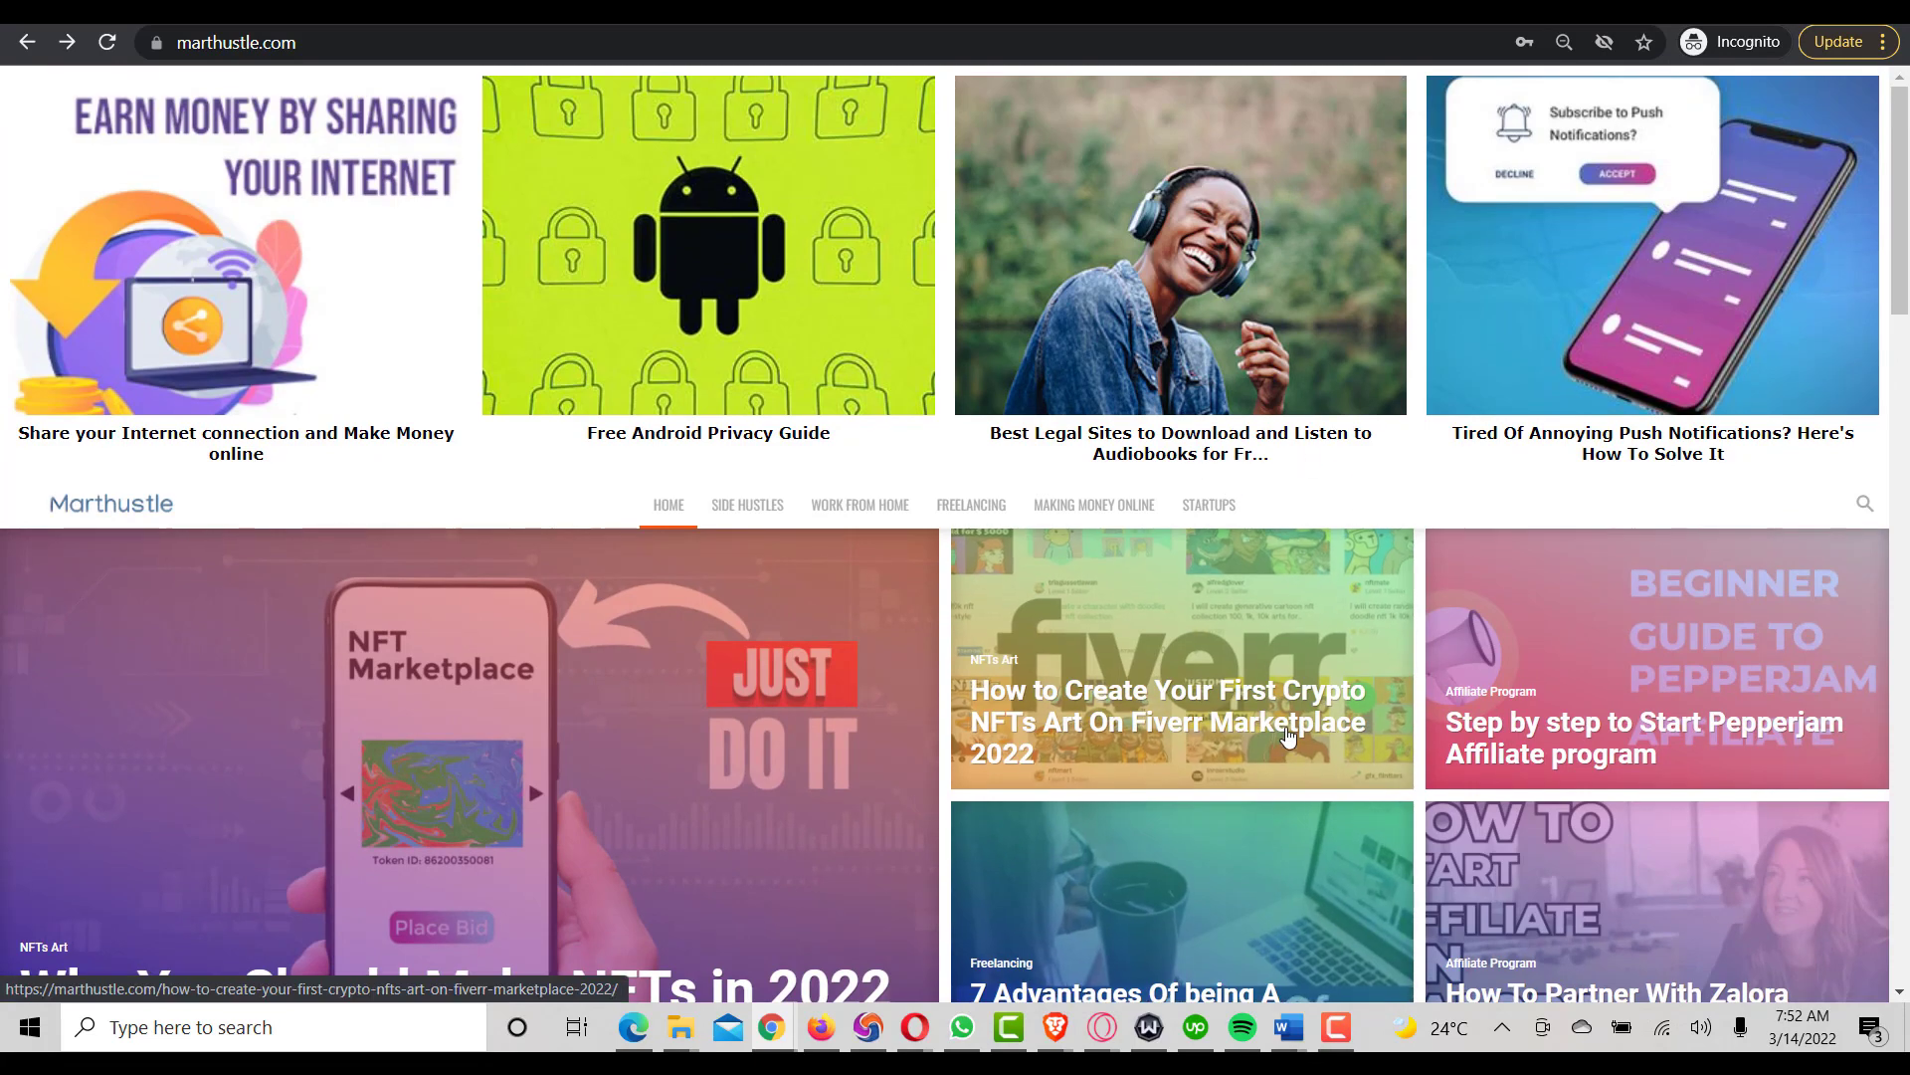
{"action": "scroll", "coordinate": [1349, 724], "scroll_direction": "down", "scroll_amount": 3}
{"action": "scroll", "coordinate": [1582, 782], "scroll_direction": "down", "scroll_amount": 4}
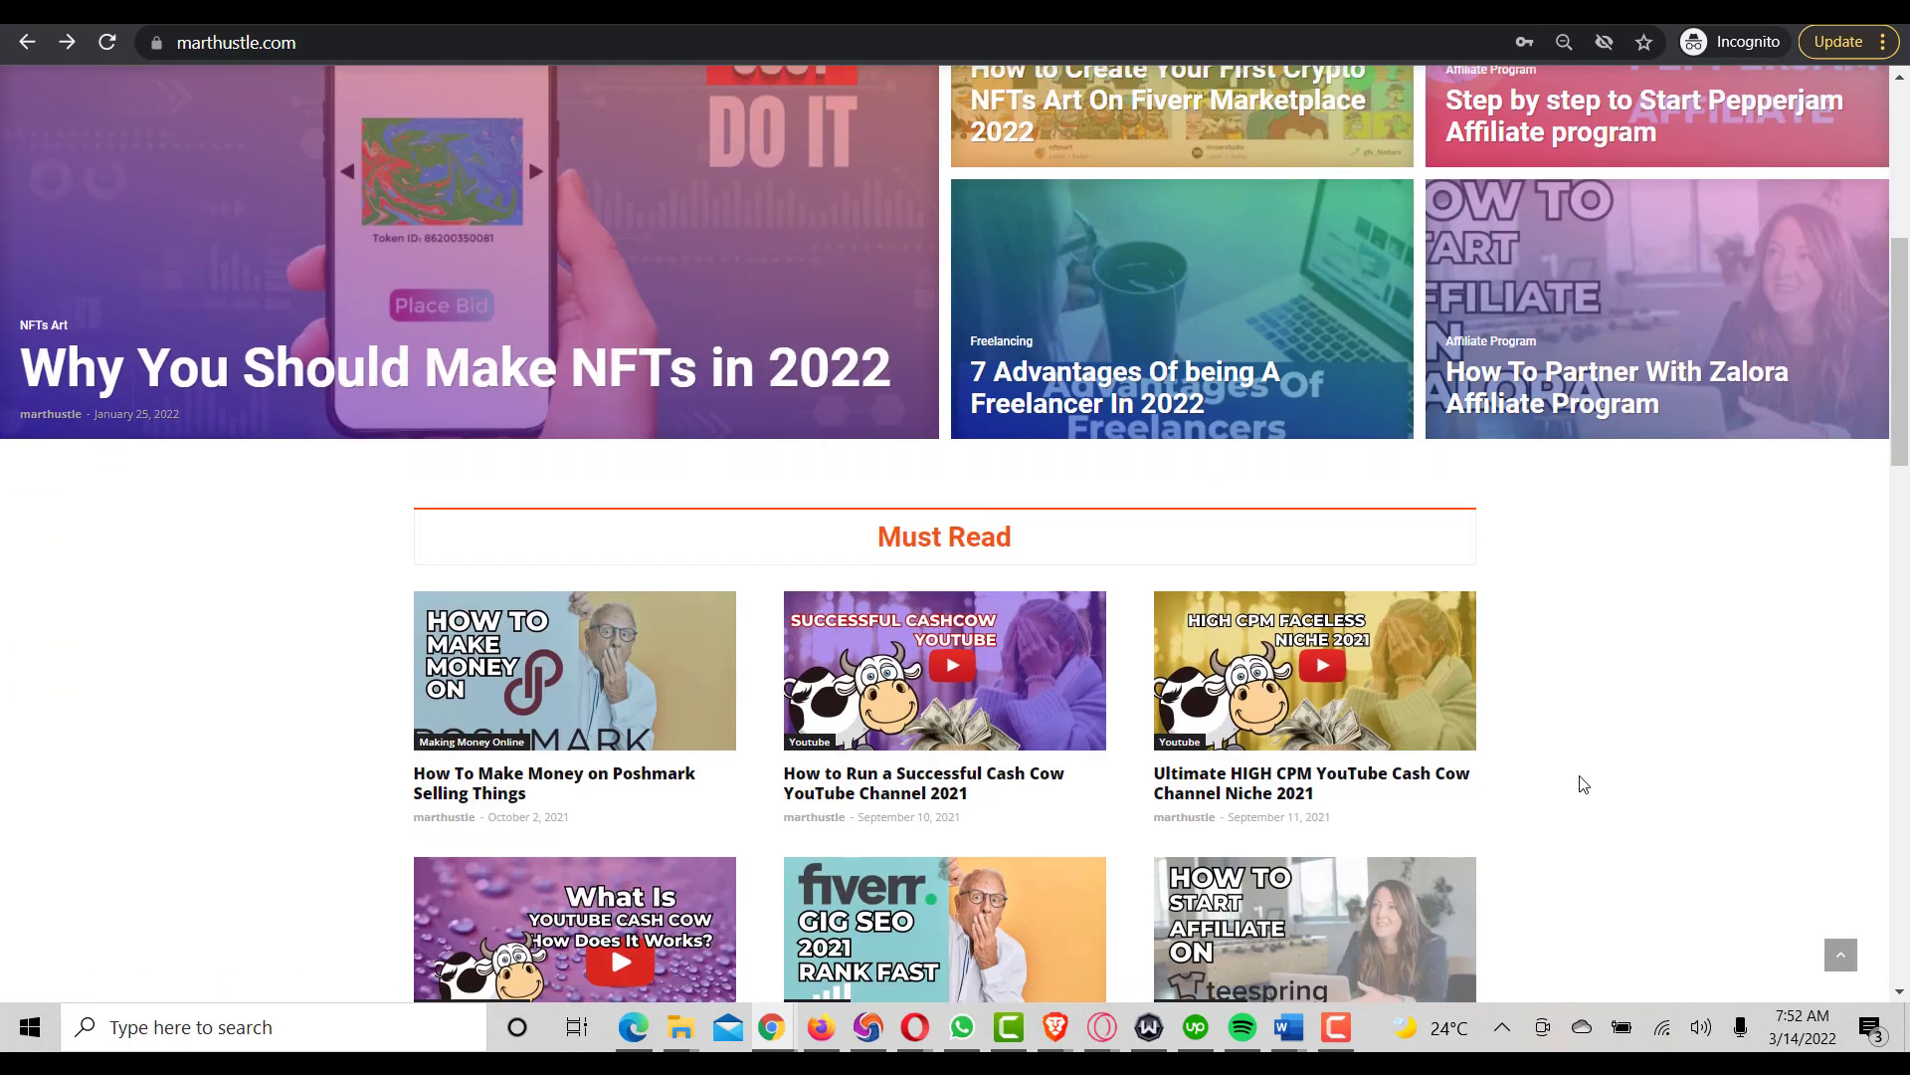
{"action": "scroll", "coordinate": [1582, 784], "scroll_direction": "down", "scroll_amount": 10}
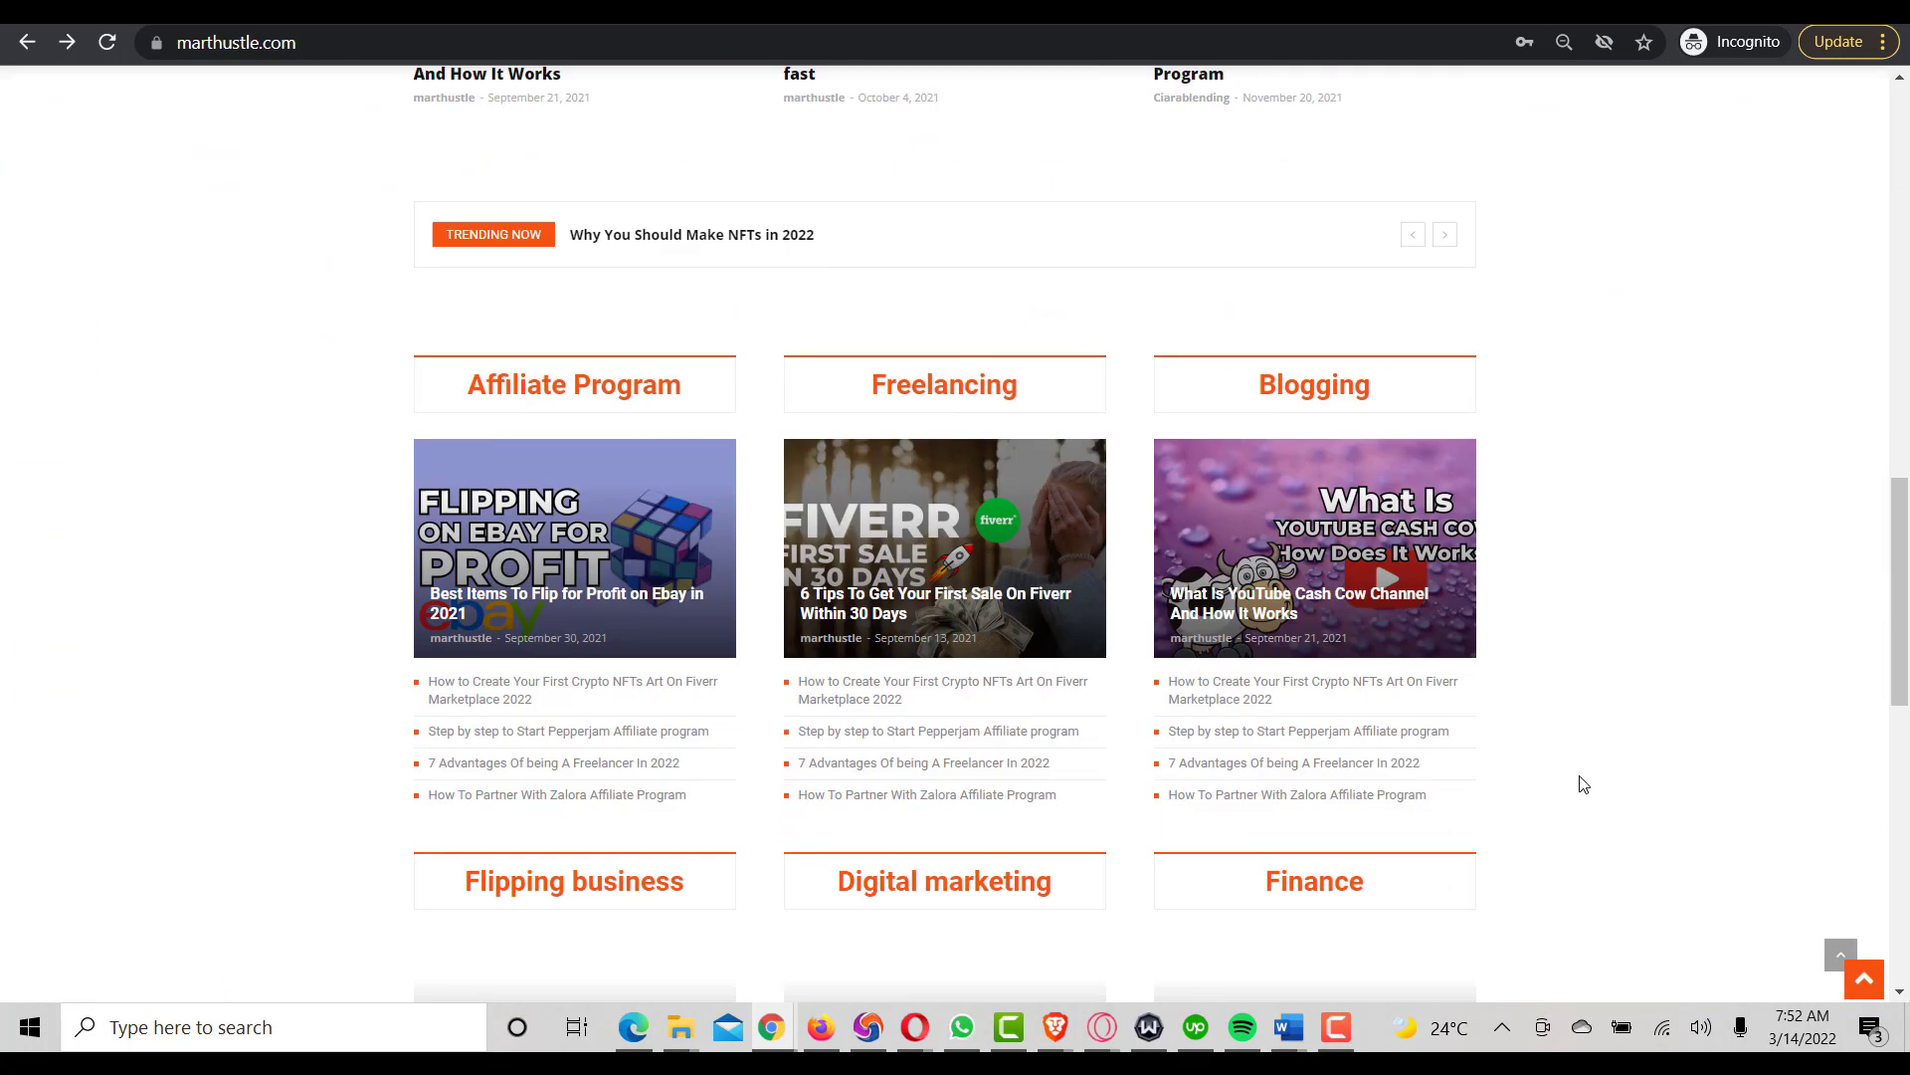
{"action": "scroll", "coordinate": [1581, 782], "scroll_direction": "down", "scroll_amount": 3}
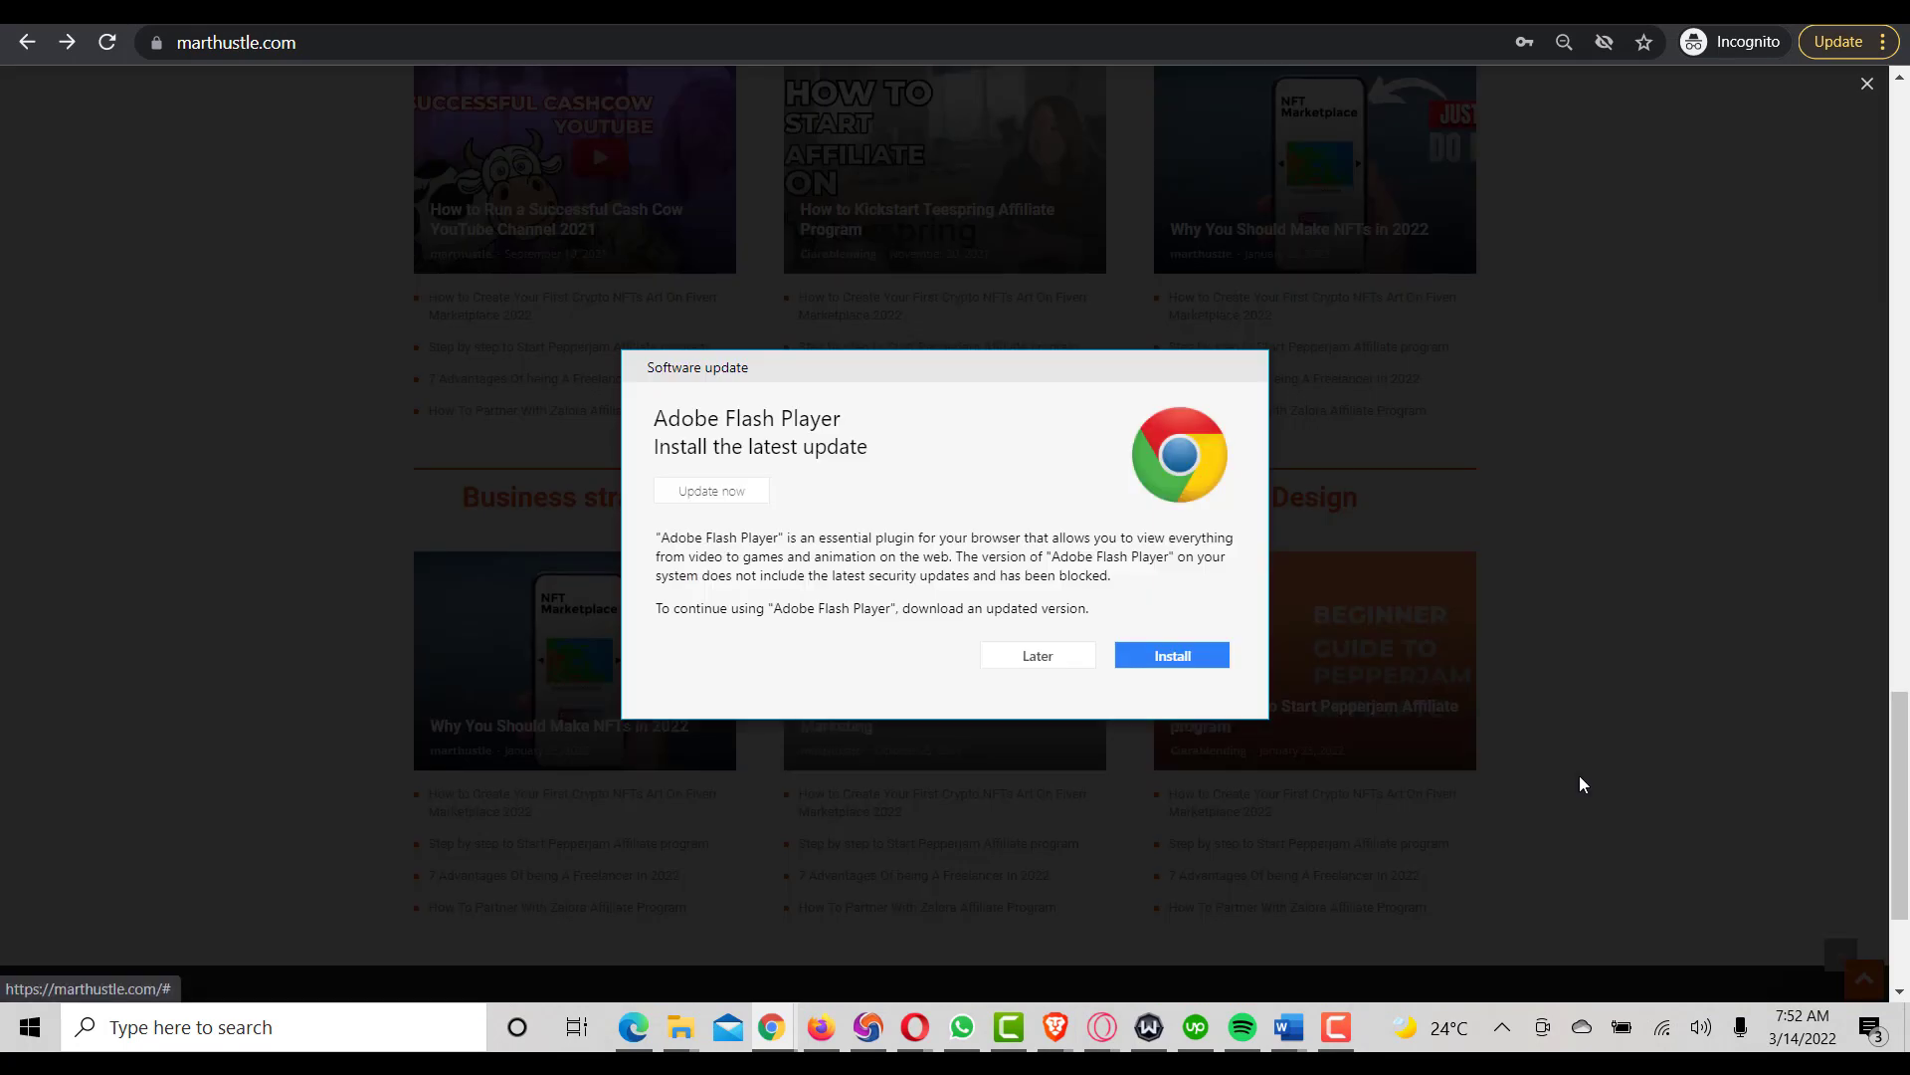
{"action": "left_click", "coordinate": [1033, 659]}
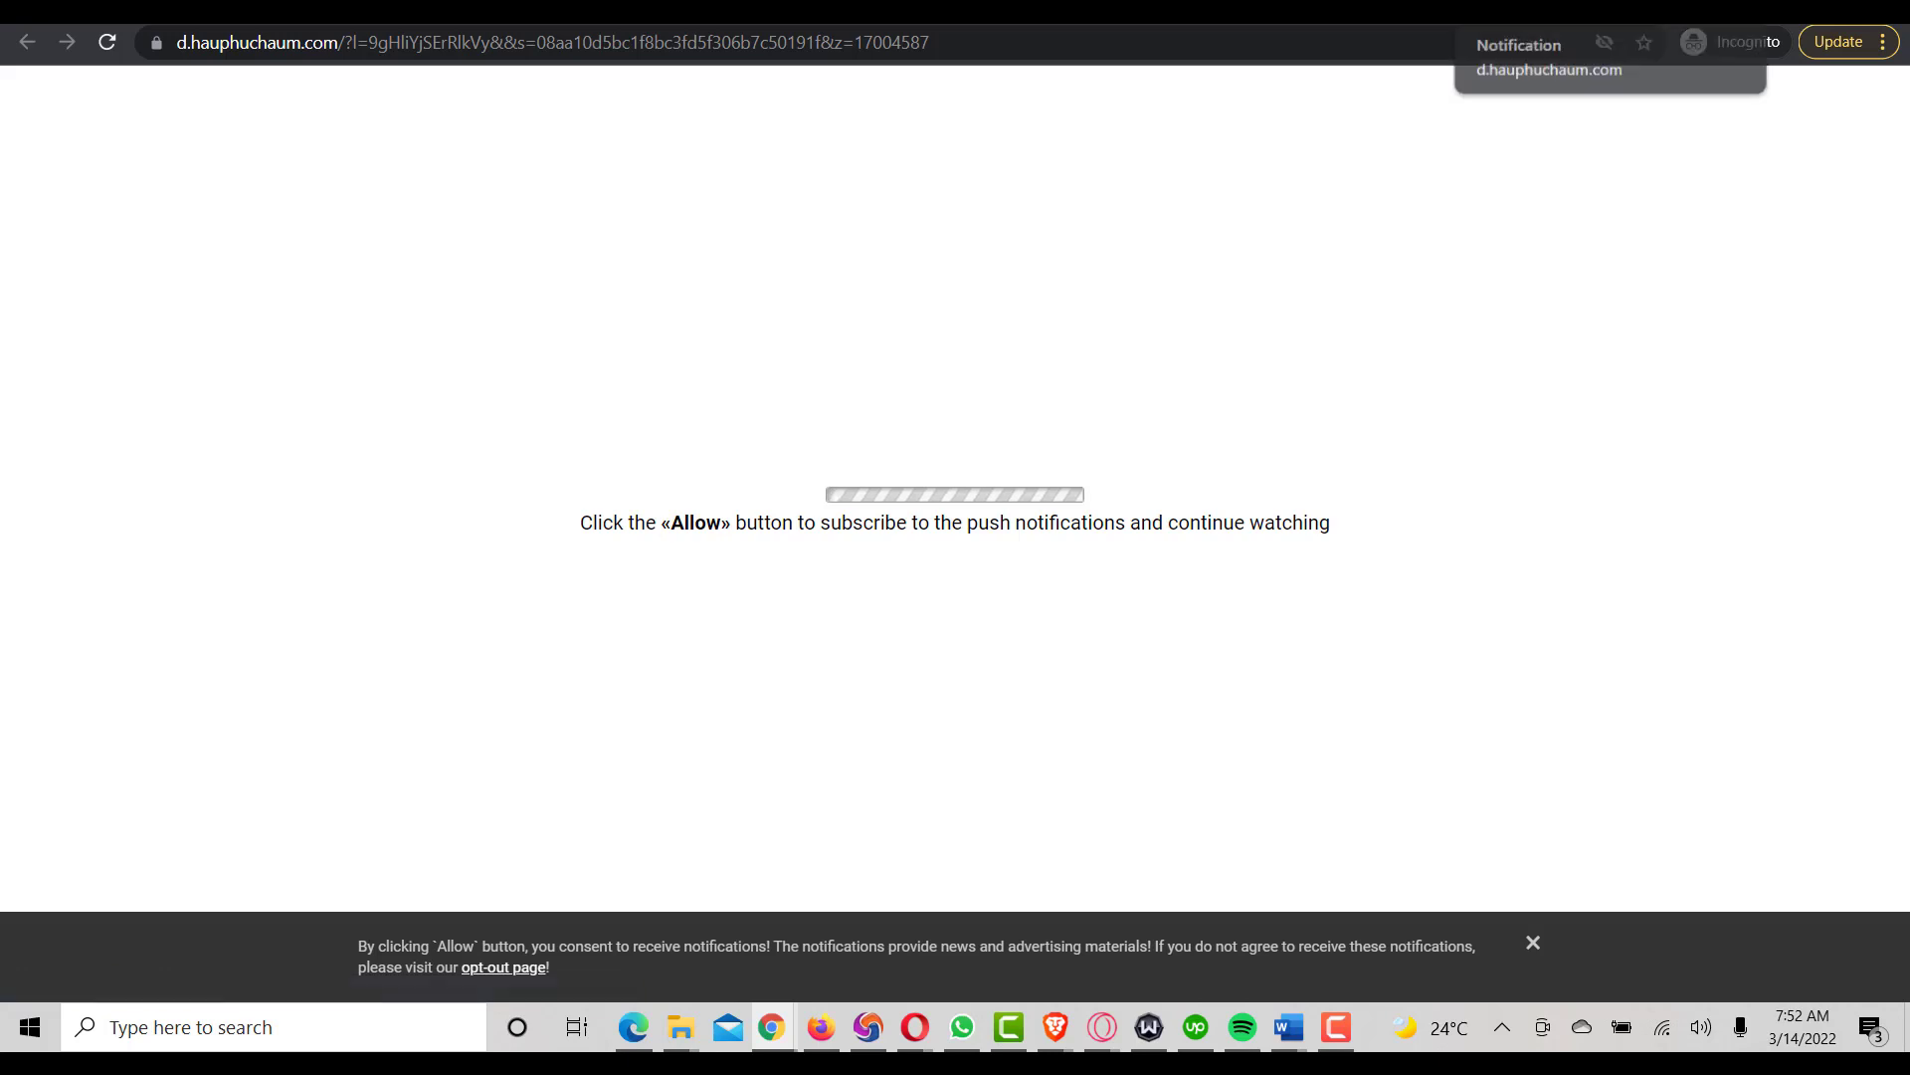
Return from the advertiser's page to the marthustle.com homepage and check the corner notification ad while moving back up the page.
{"action": "key", "text": "alt+Left"}
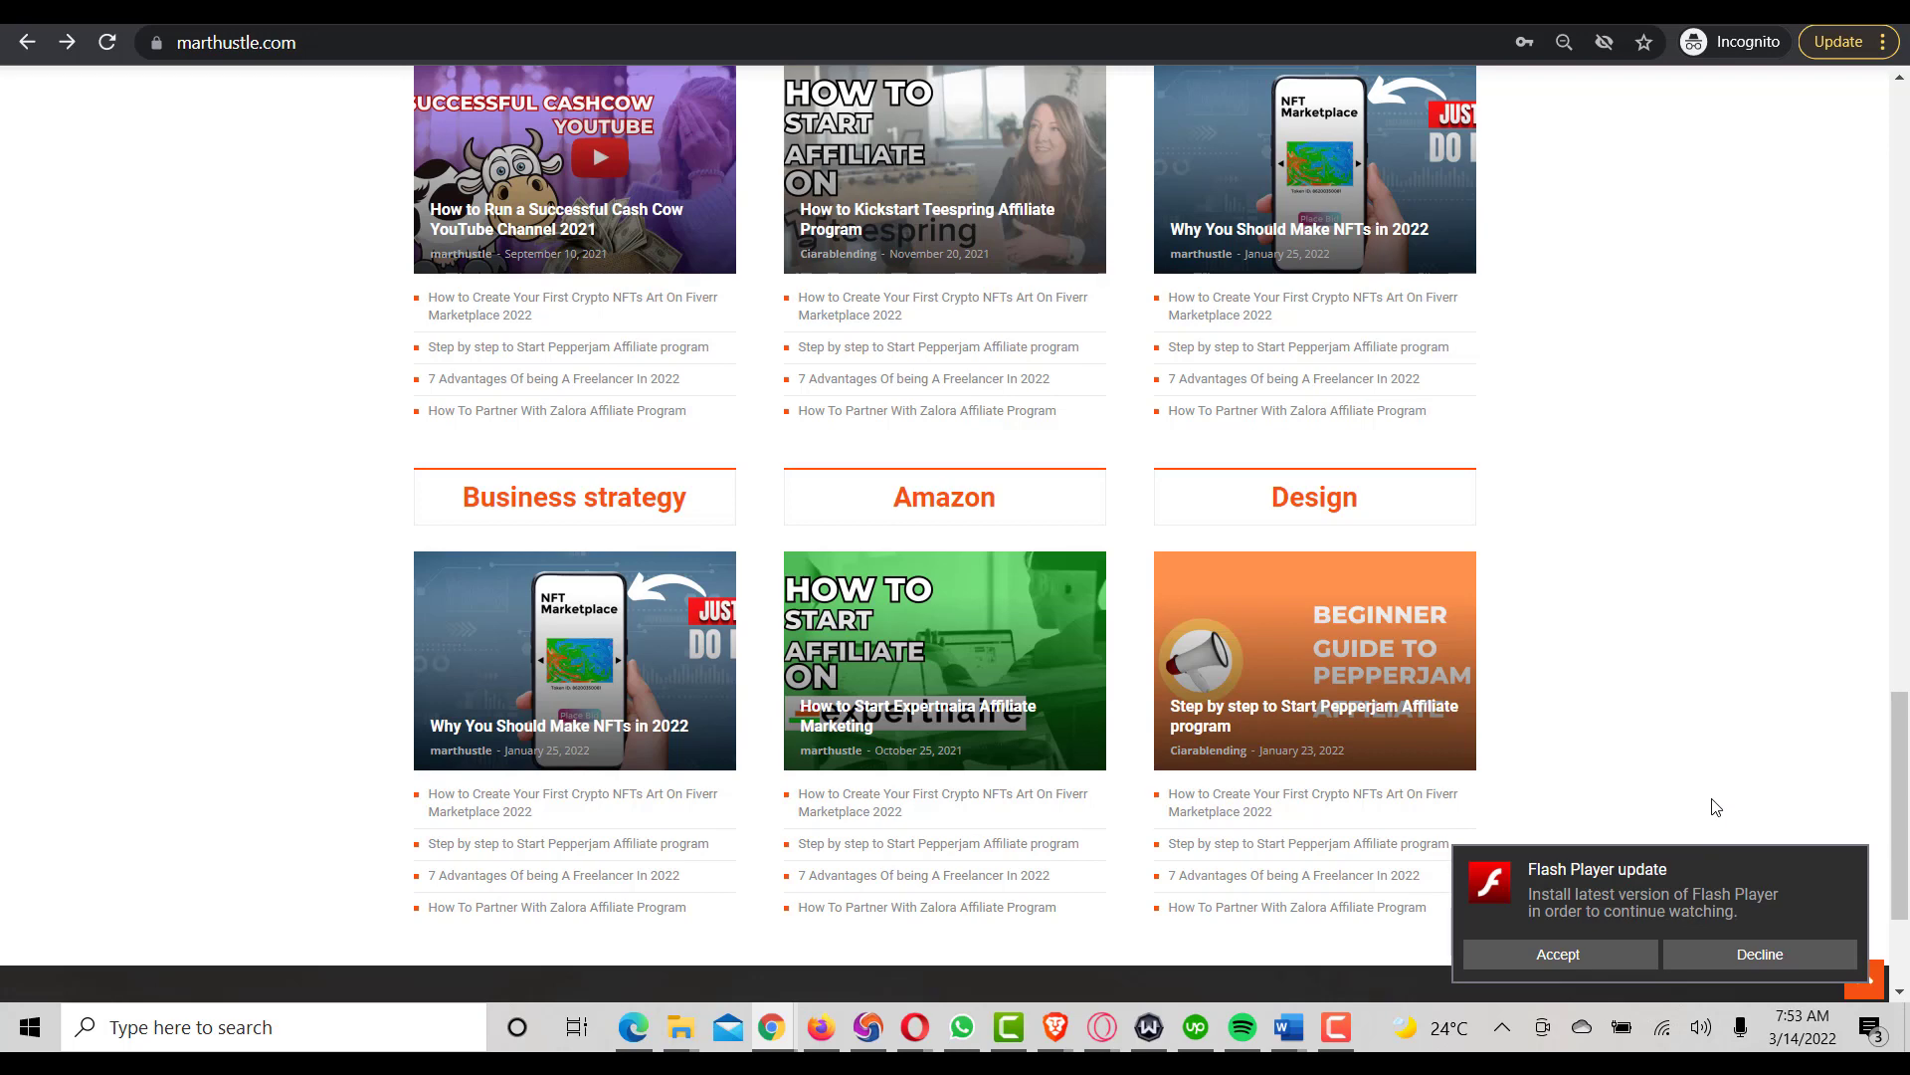
{"action": "scroll", "coordinate": [1749, 666], "scroll_direction": "up", "scroll_amount": 6}
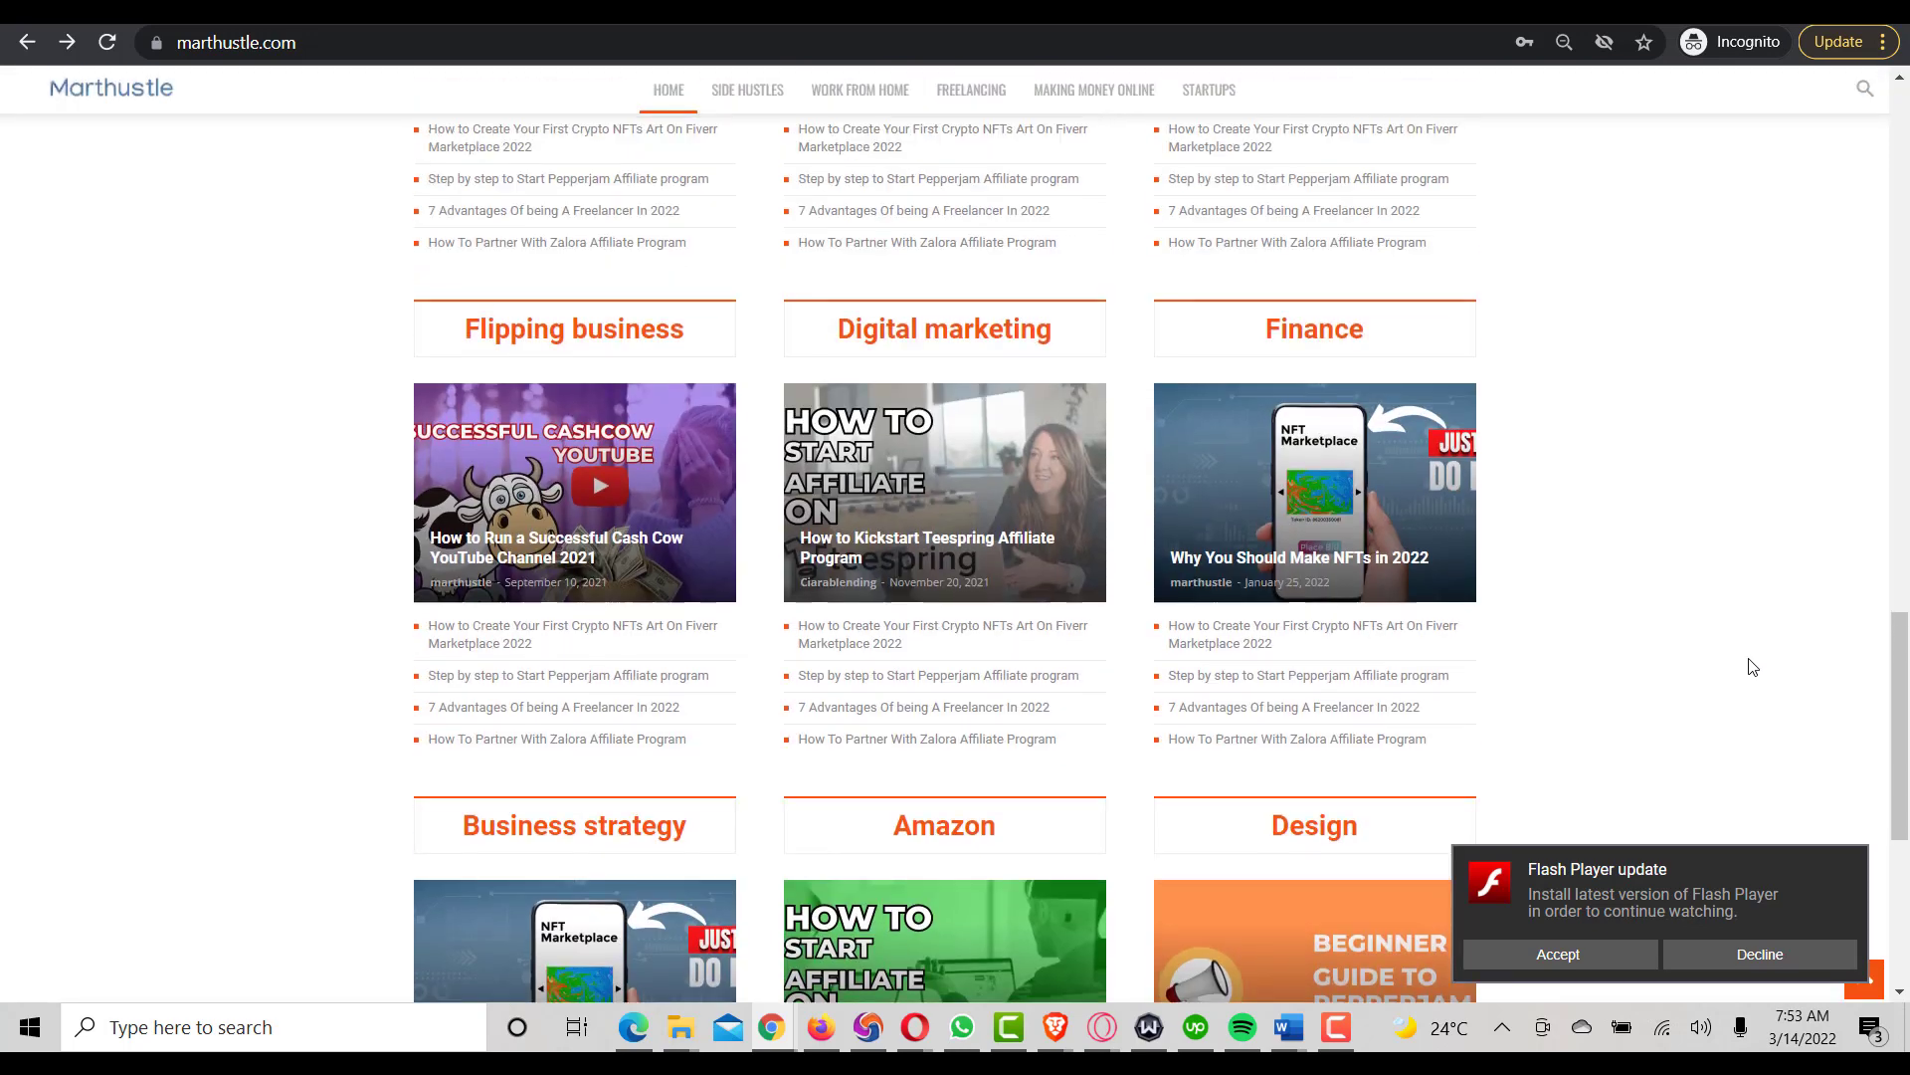
{"action": "scroll", "coordinate": [1752, 667], "scroll_direction": "up", "scroll_amount": 5}
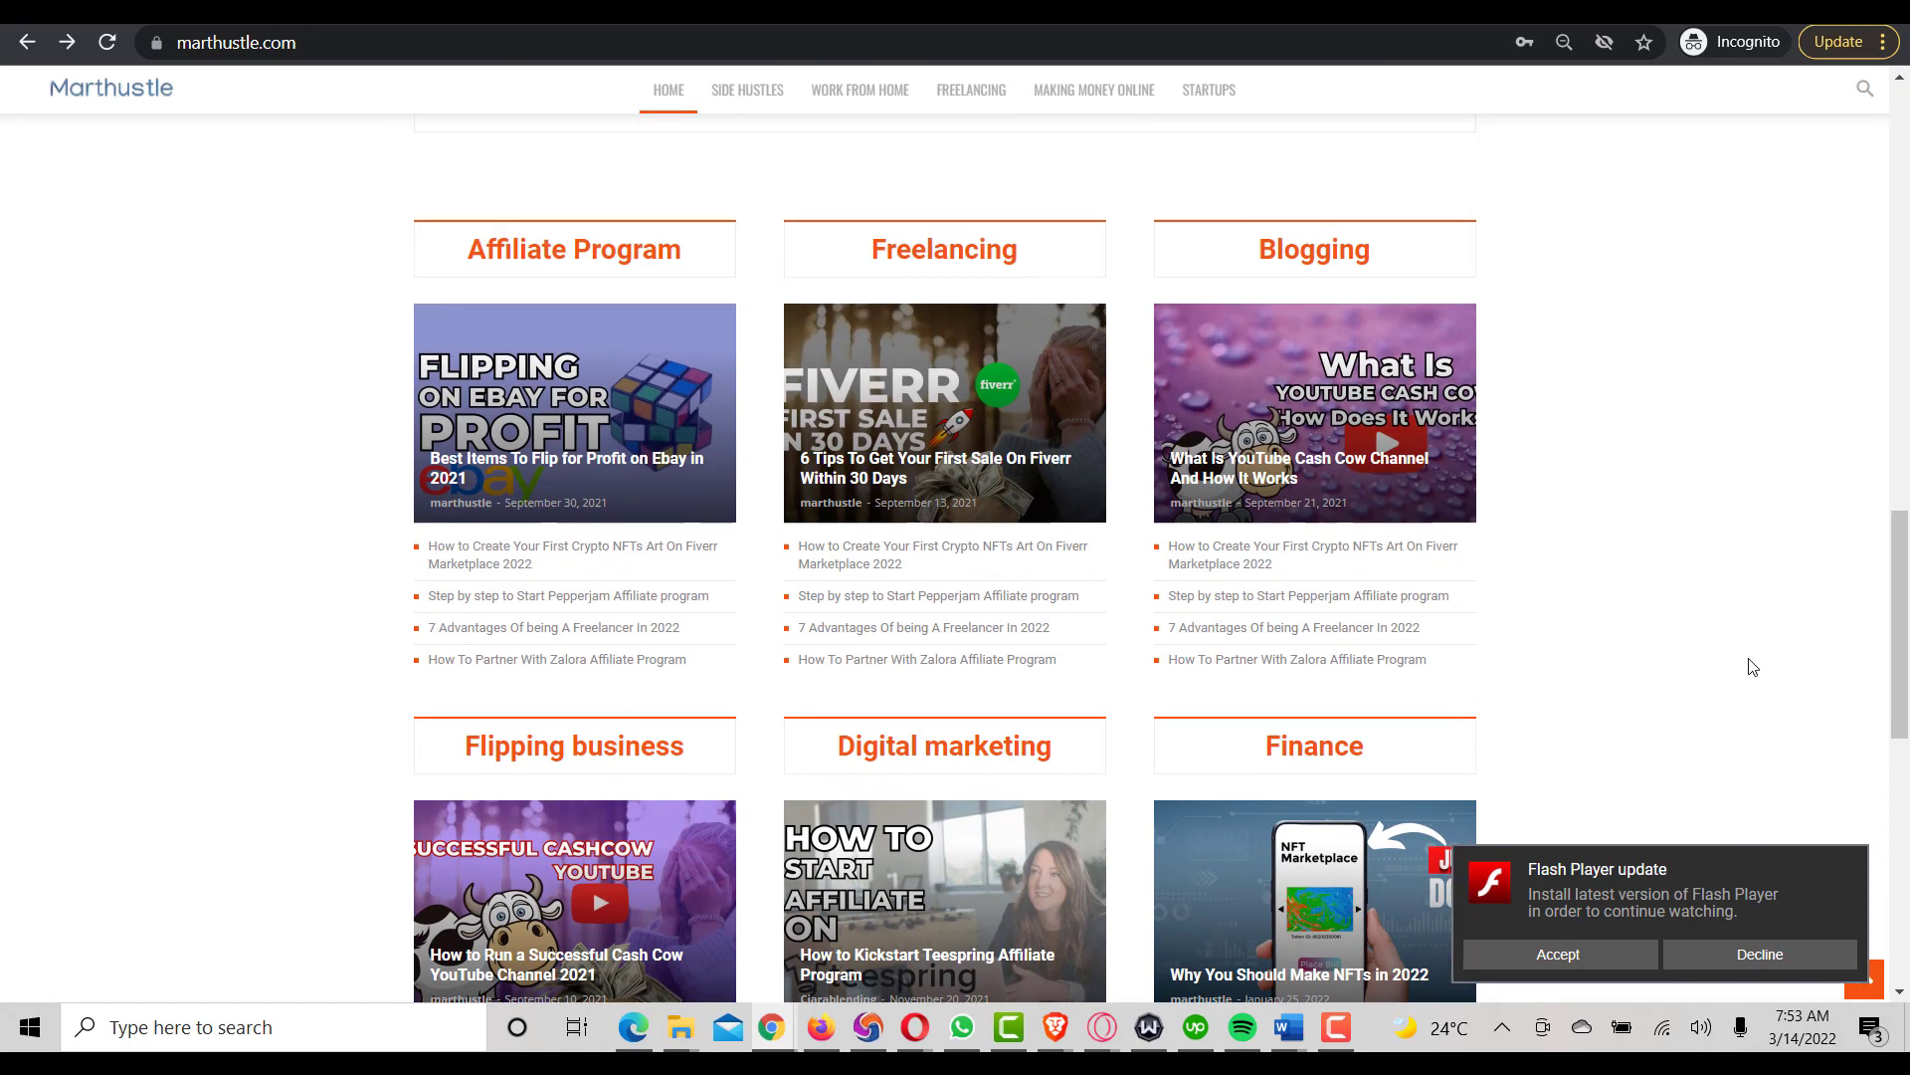
{"action": "scroll", "coordinate": [1751, 665], "scroll_direction": "up", "scroll_amount": 4}
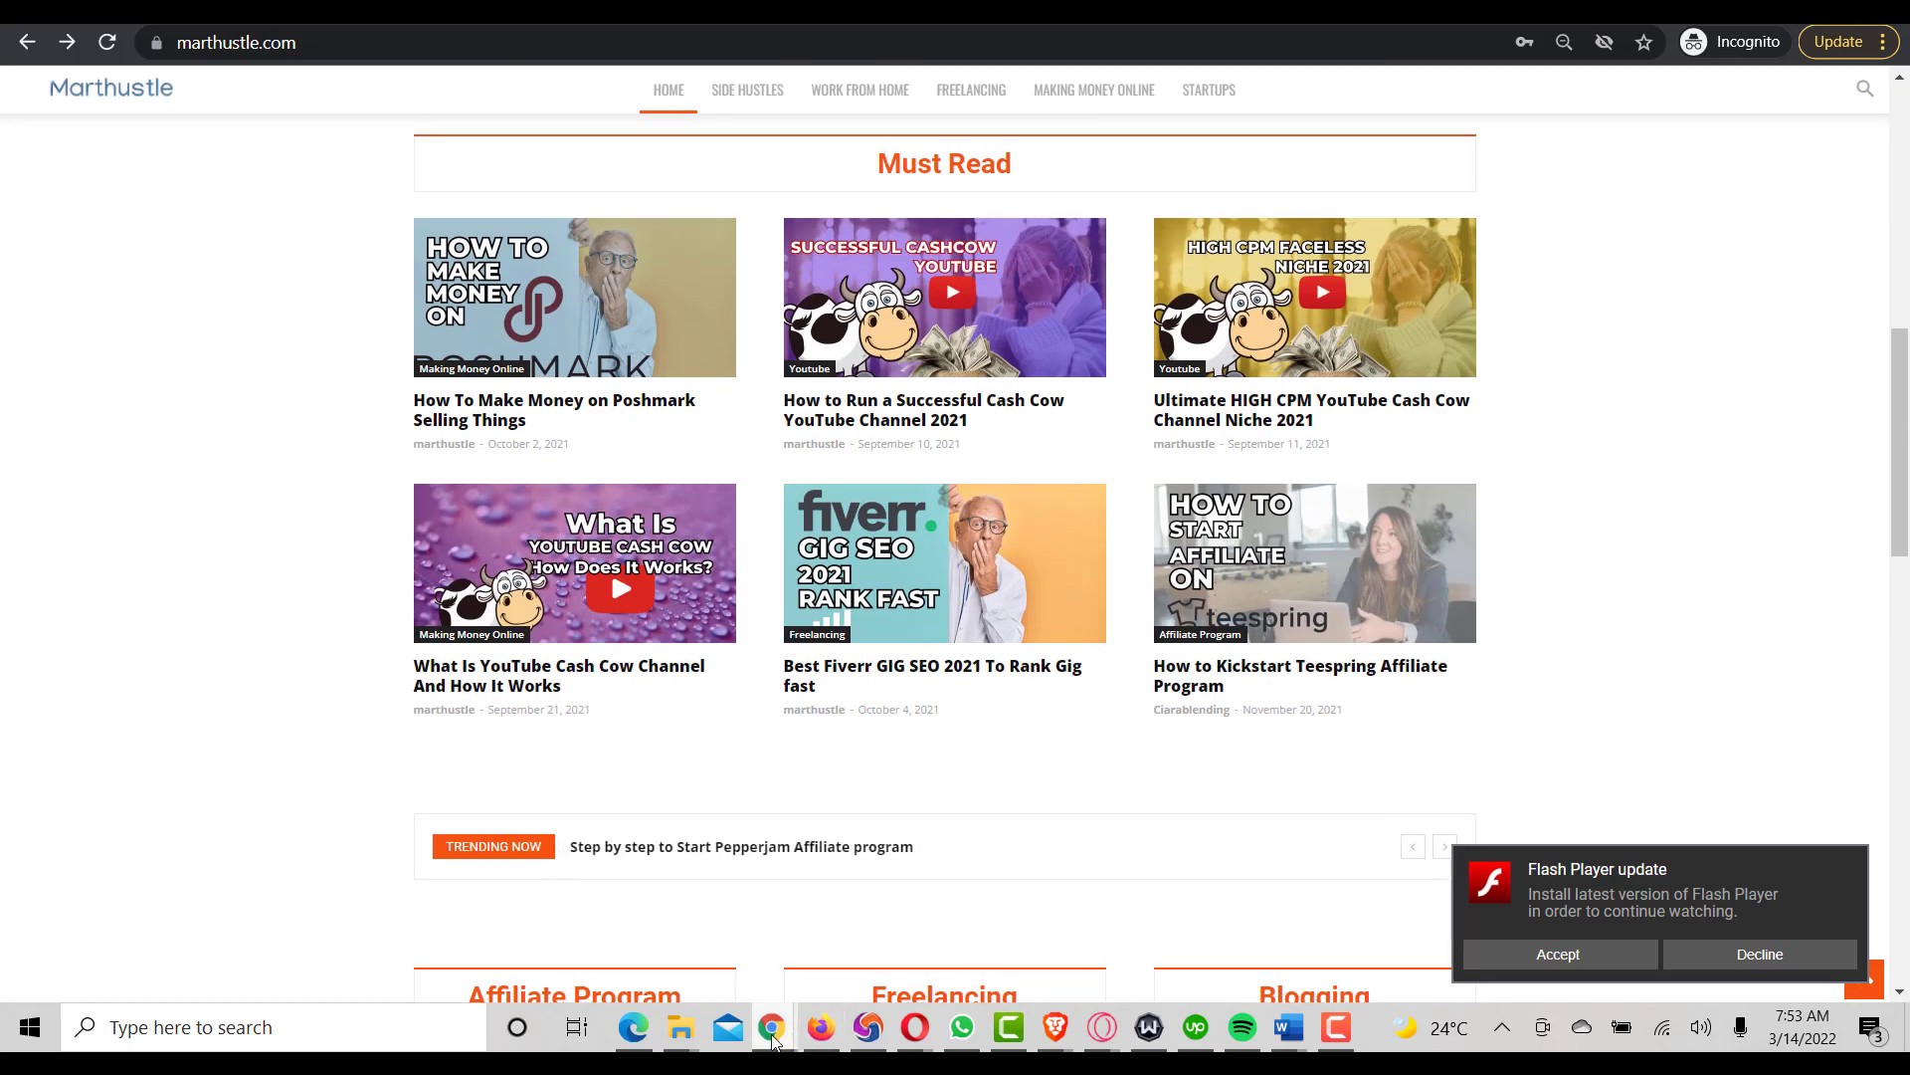
Switch back to the regular Chrome window and return to the website list on the Adsterra Websites page.
{"action": "mouse_move", "coordinate": [776, 1040]}
{"action": "left_click", "coordinate": [708, 943]}
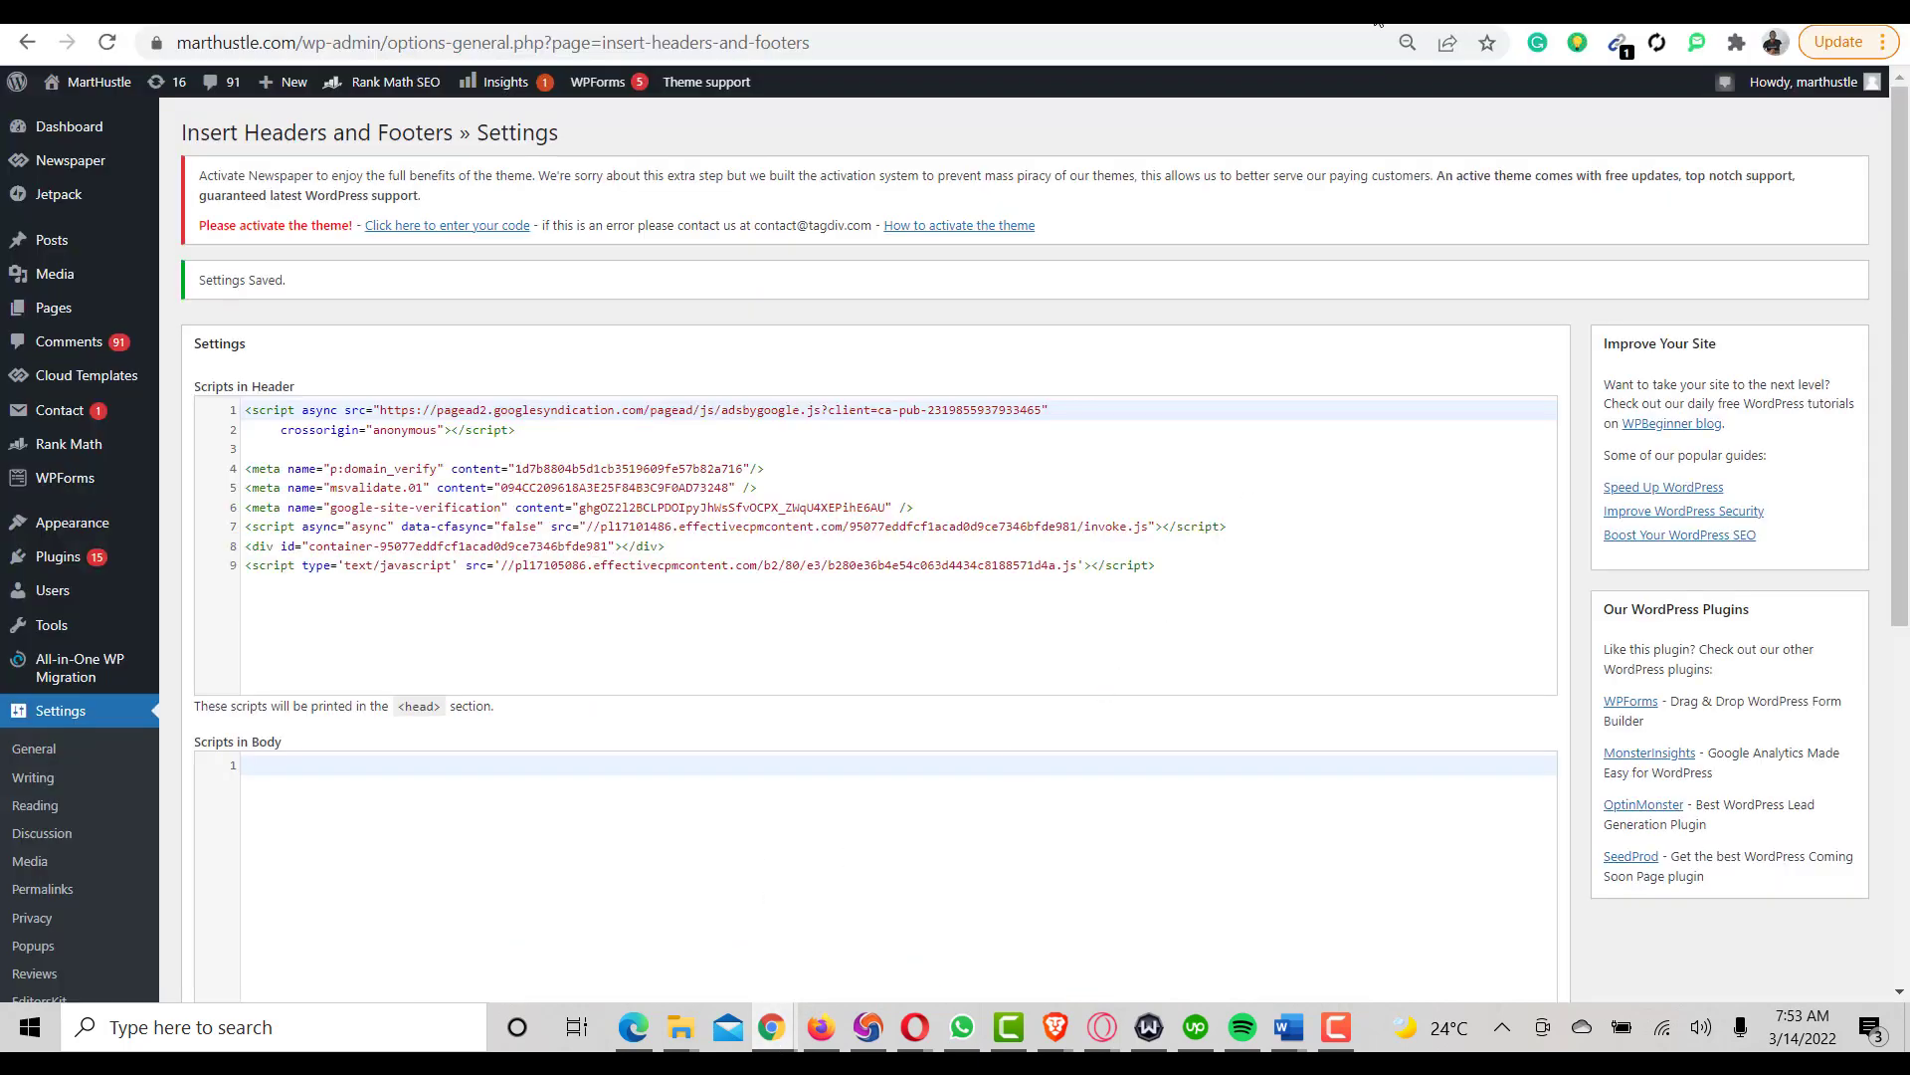
{"action": "left_click", "coordinate": [1319, 22]}
{"action": "scroll", "coordinate": [847, 372], "scroll_direction": "up", "scroll_amount": 8}
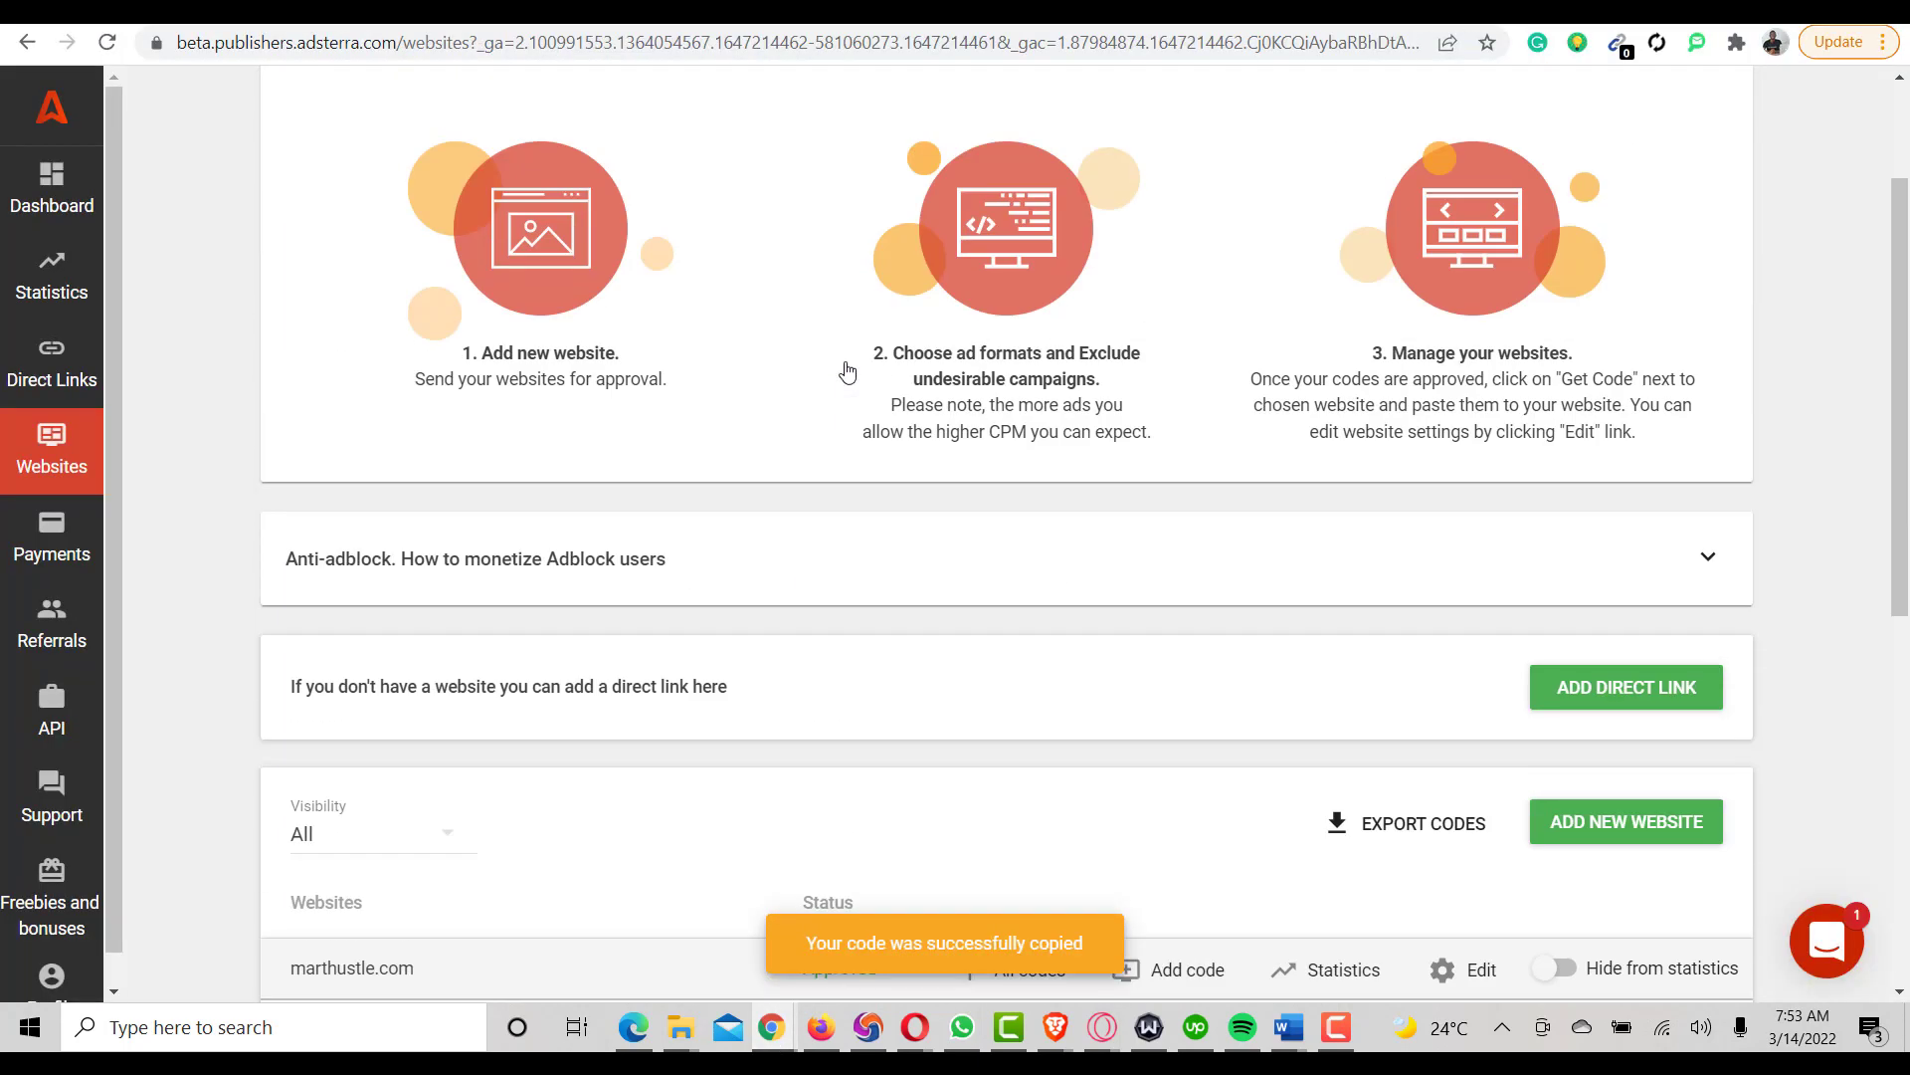